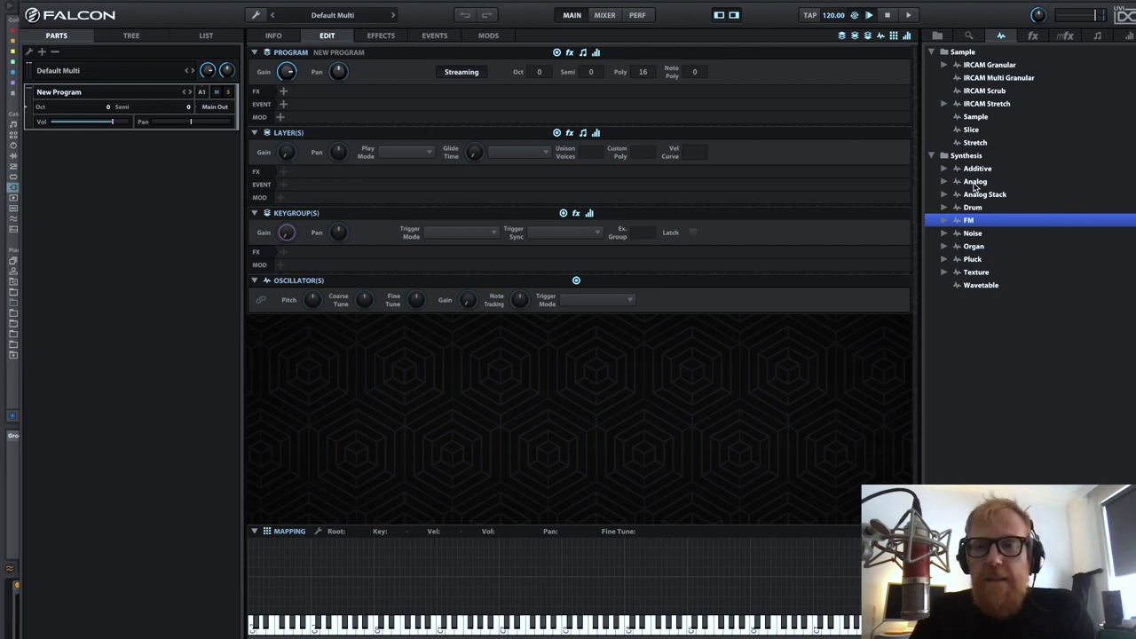
left_click(982, 183)
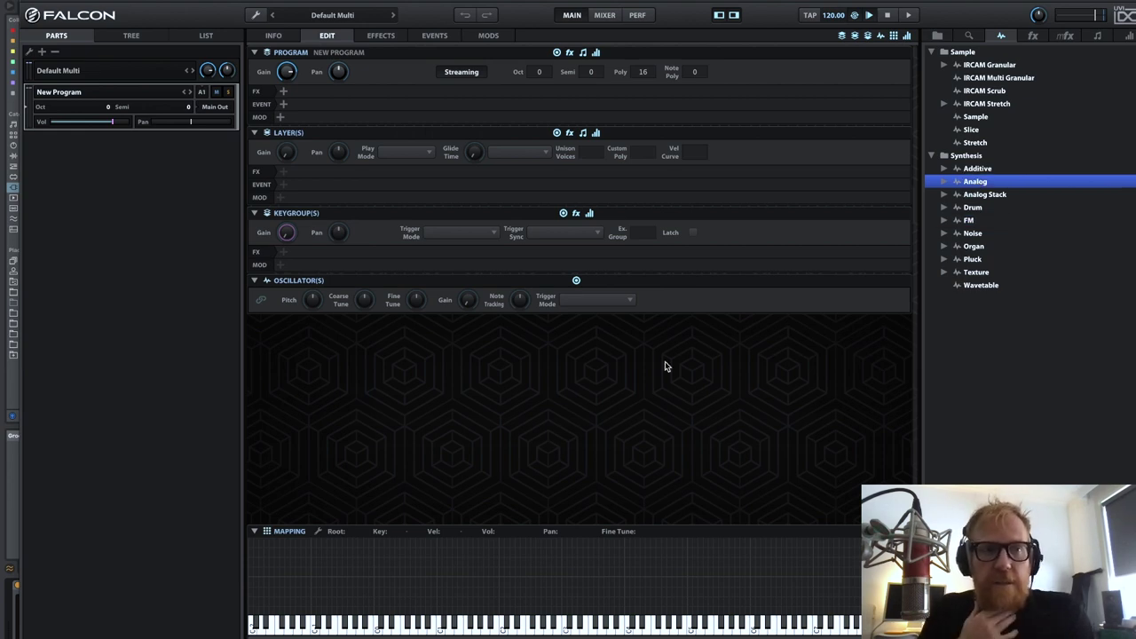
left_click(974, 171)
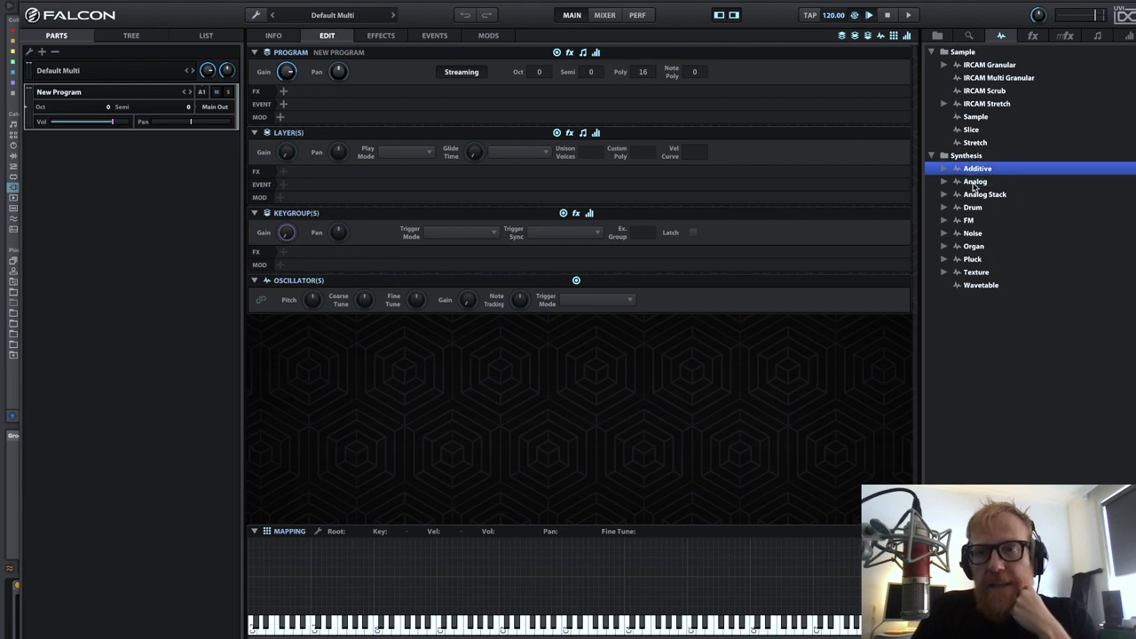
left_click(975, 183)
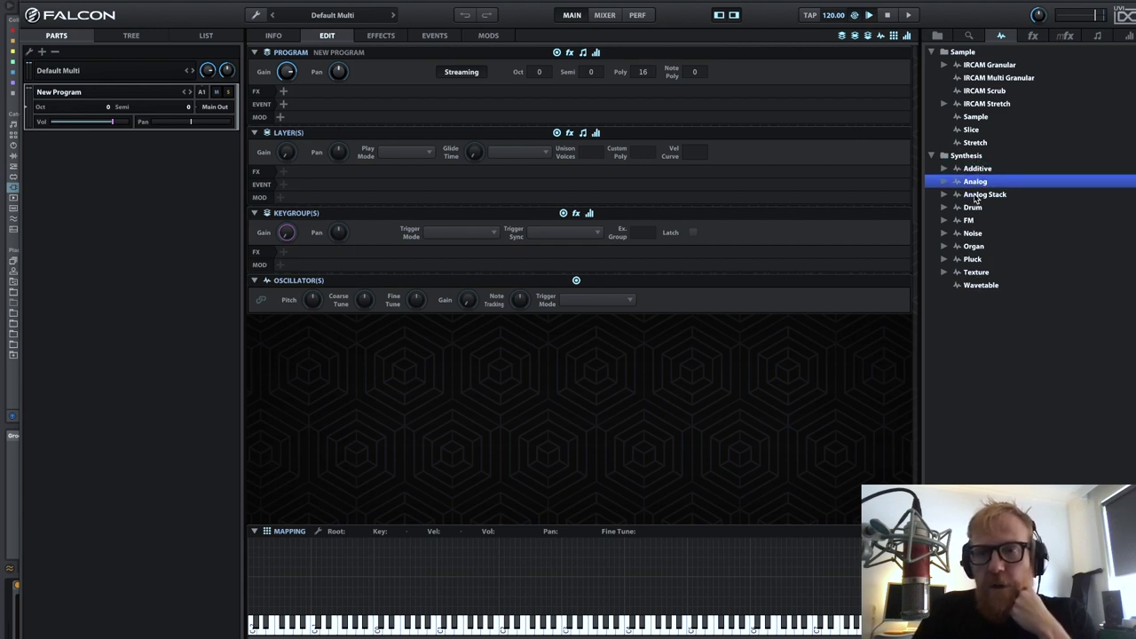
left_click(978, 196)
left_click(973, 211)
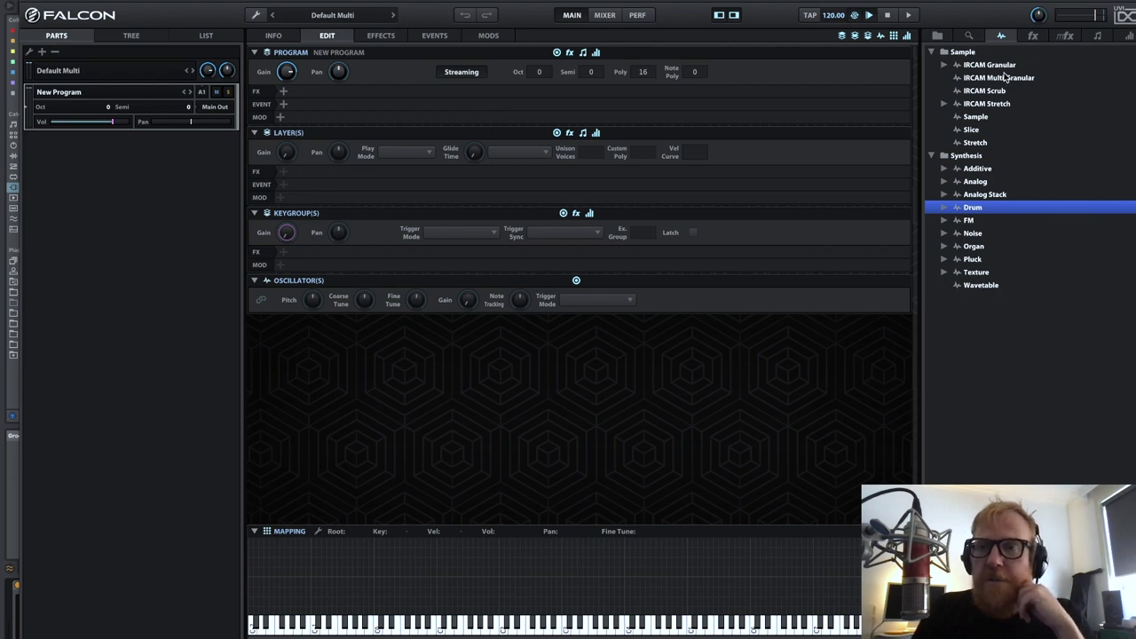
Step: Create a keygroup across the mapping with an Analog oscillator and set its waveform to Saw
left_click(974, 182)
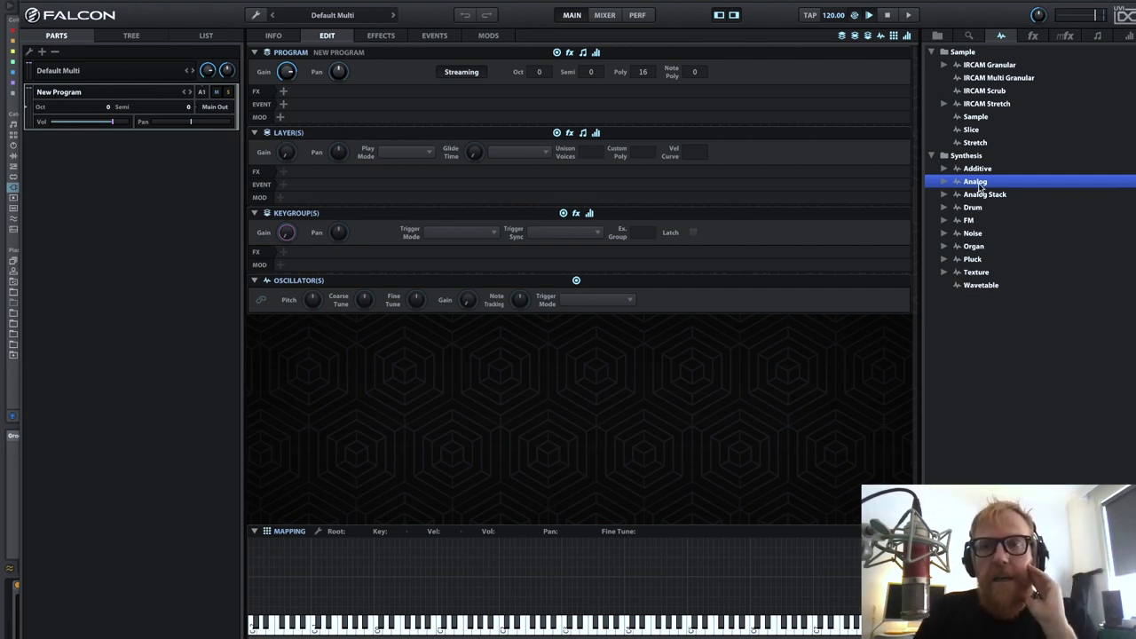
left_click_drag(980, 187, 601, 540)
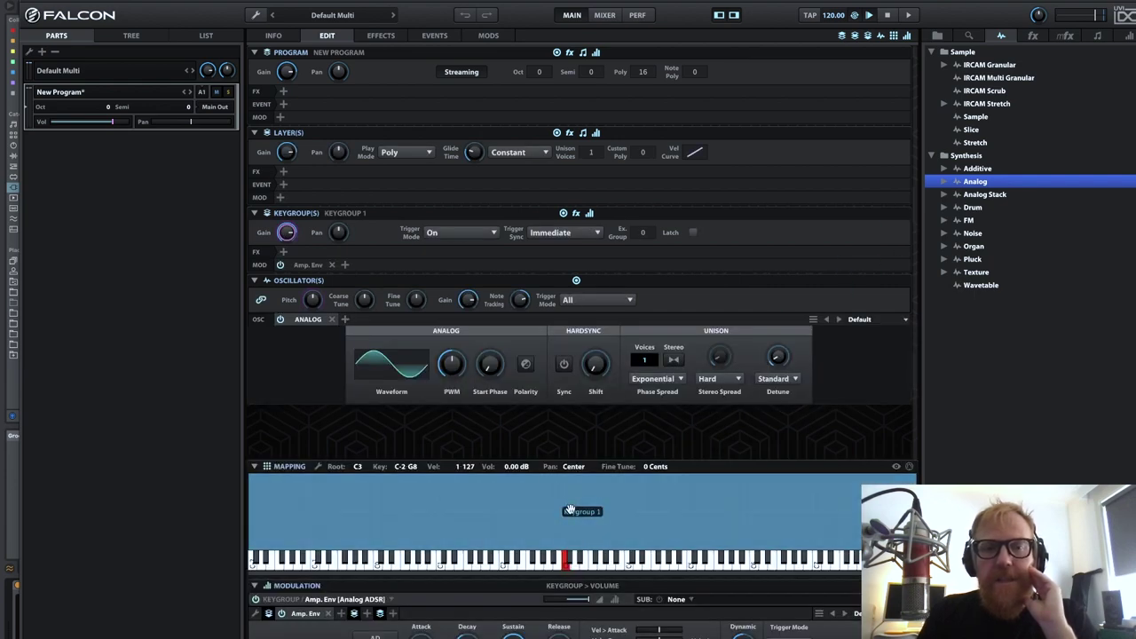
left_click(570, 511)
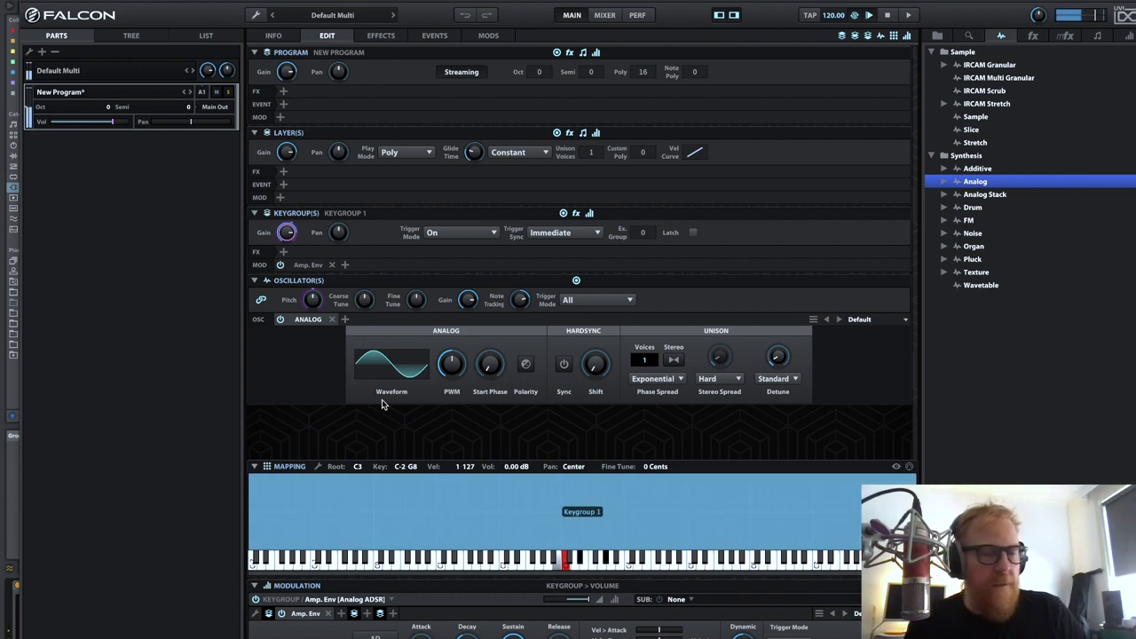
left_click(408, 361)
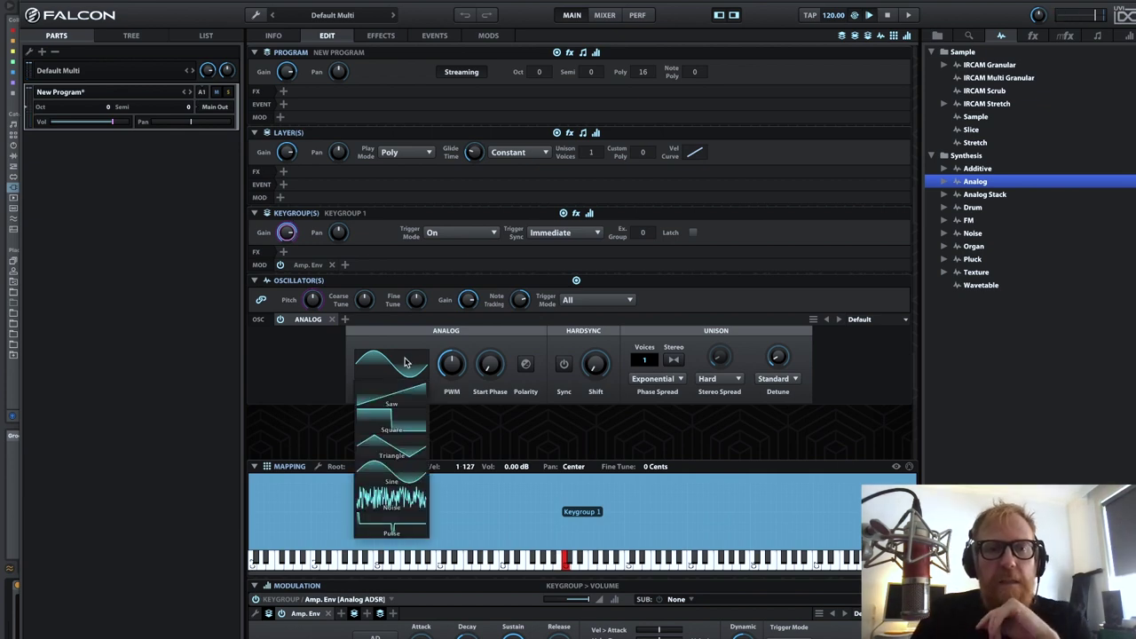
left_click(398, 404)
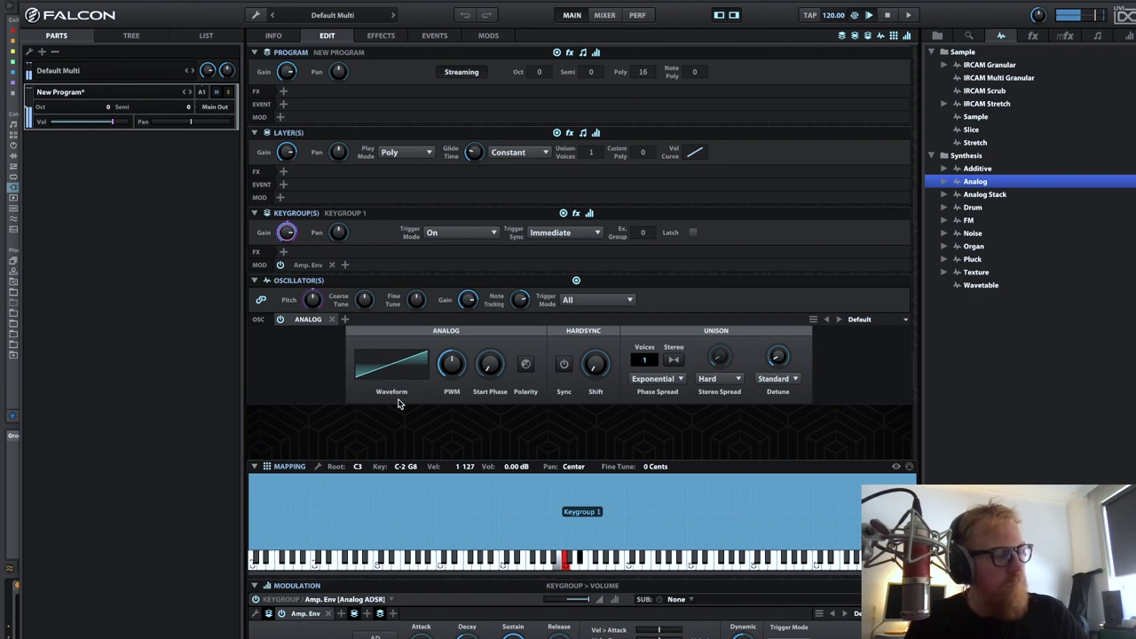
Step: Set the Analog oscillator's unison to 8 voices and enable its stereo mode
mouse_move(595, 364)
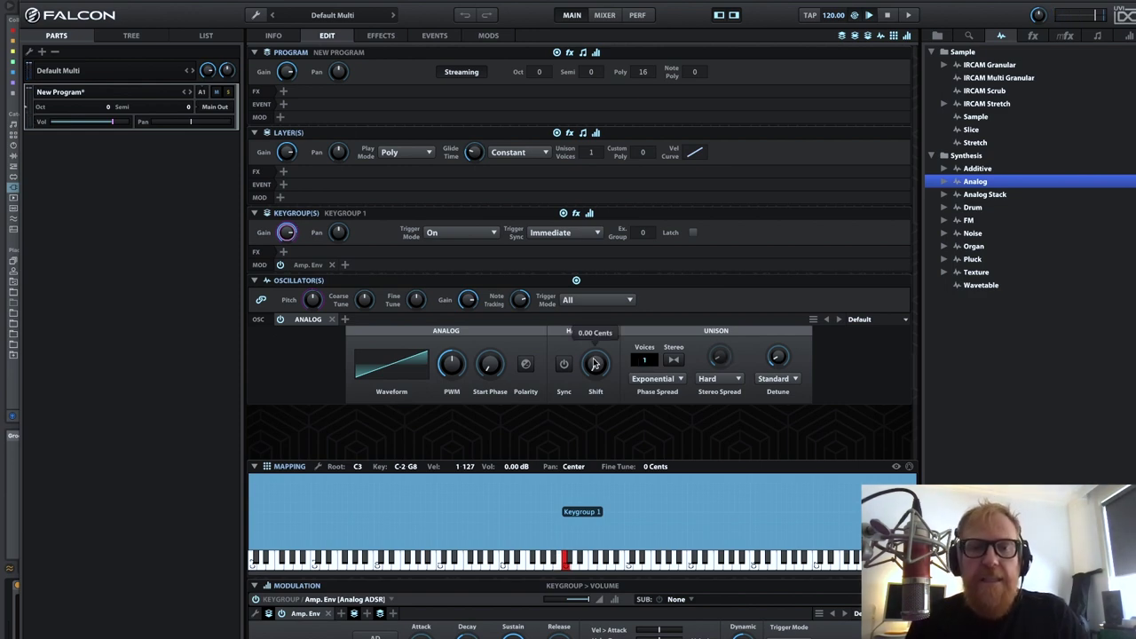
left_click_drag(652, 360, 666, 158)
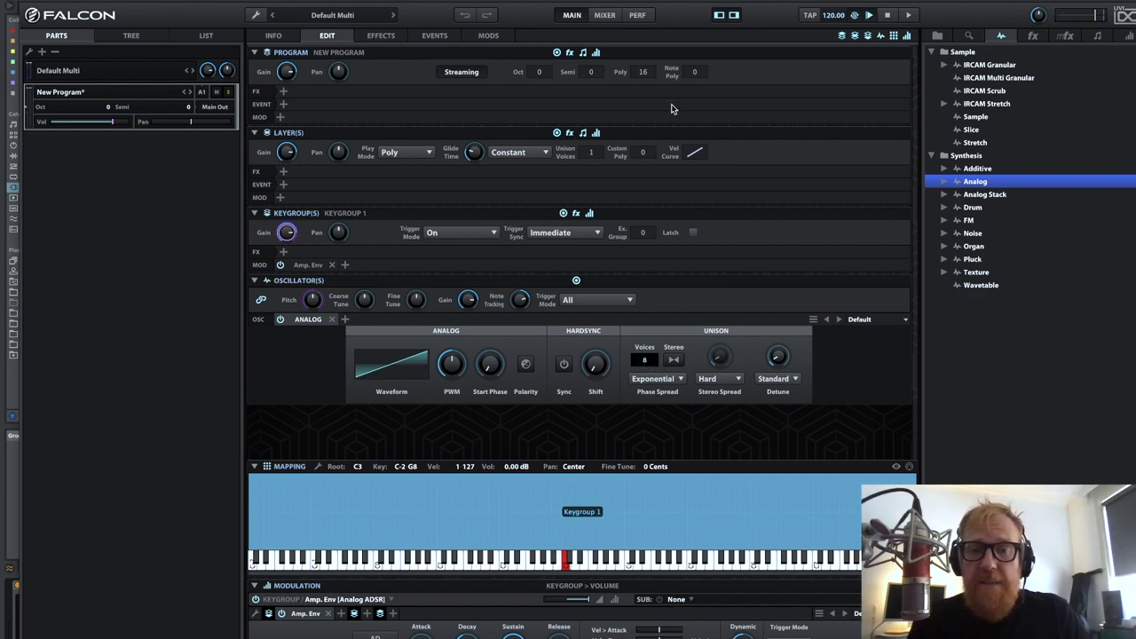
left_click(674, 359)
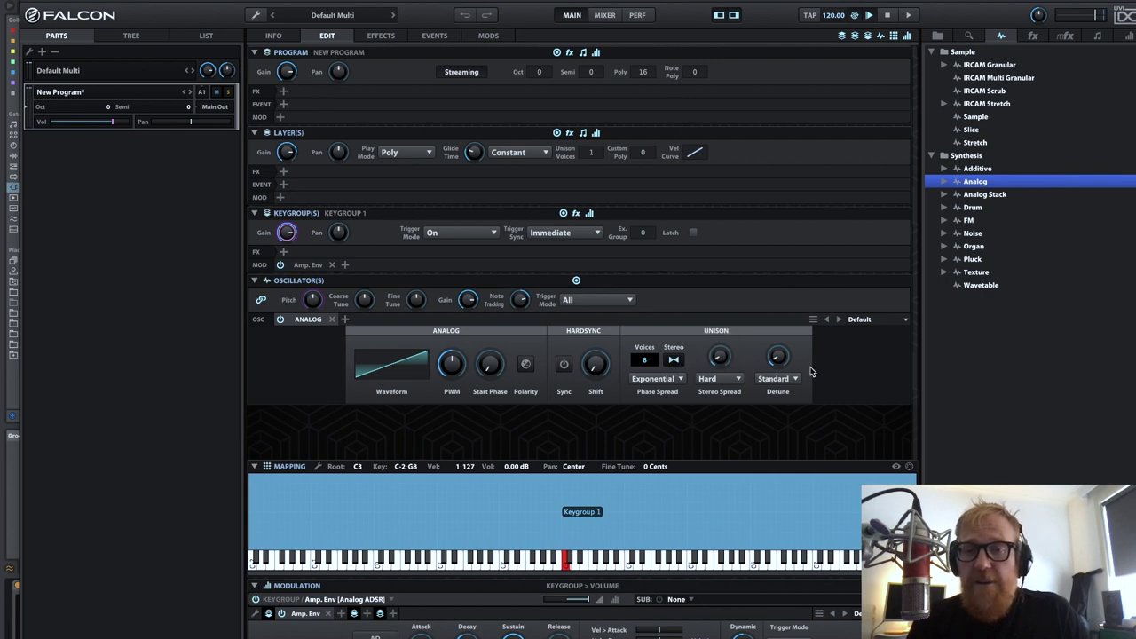
Step: Raise the Analog oscillator's unison stereo spread and set its detune to about 74%
left_click(719, 359)
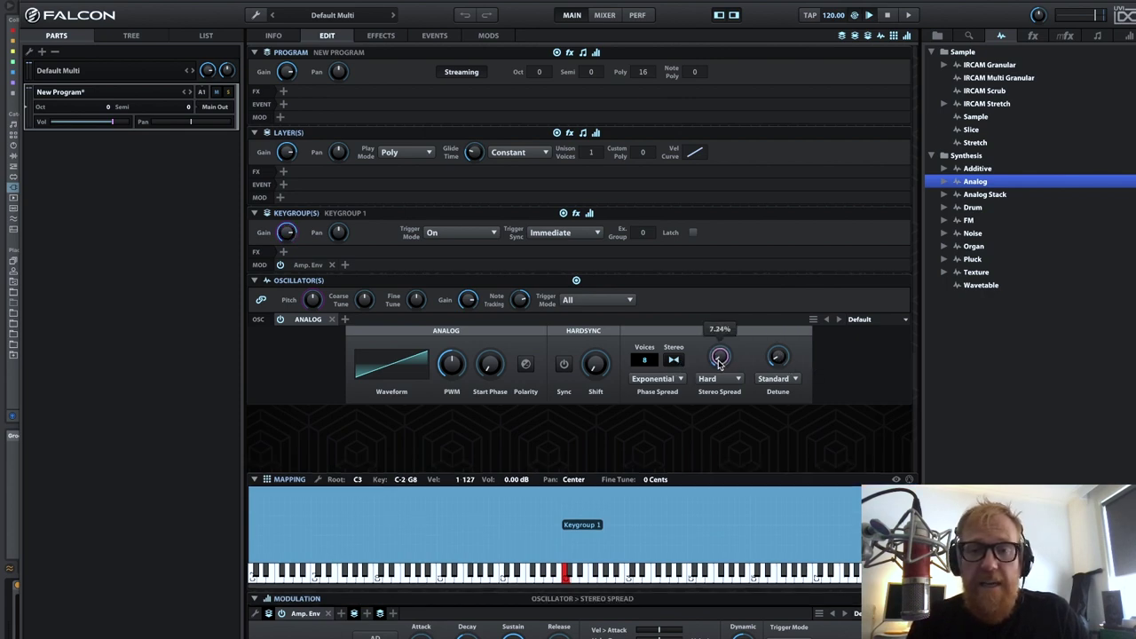
left_click_drag(719, 359, 708, 334)
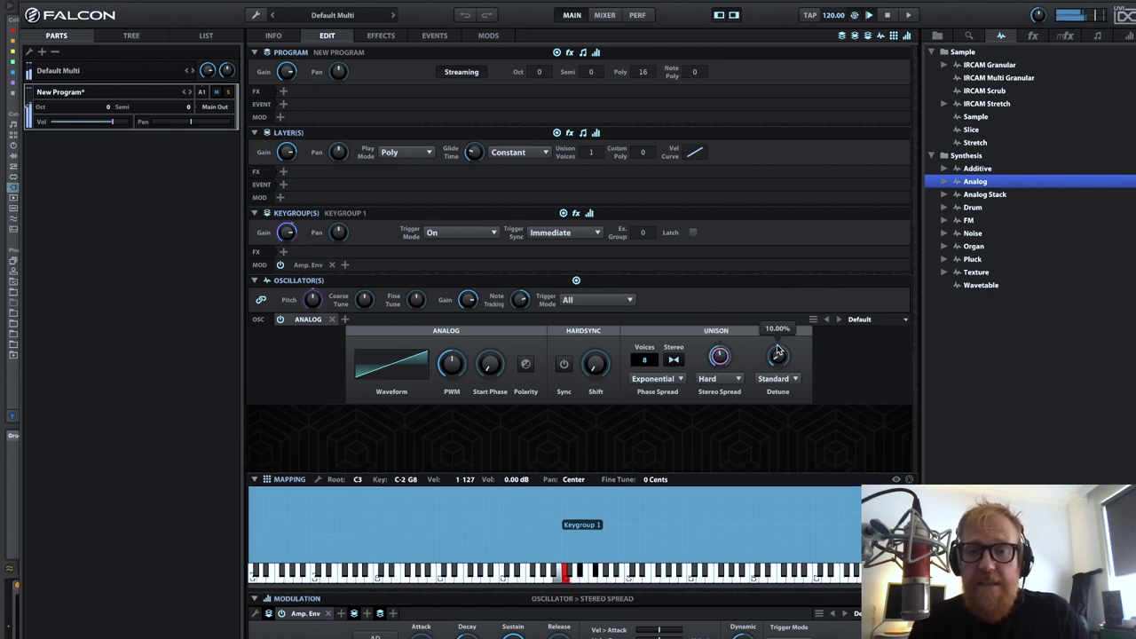
left_click_drag(777, 346, 764, 251)
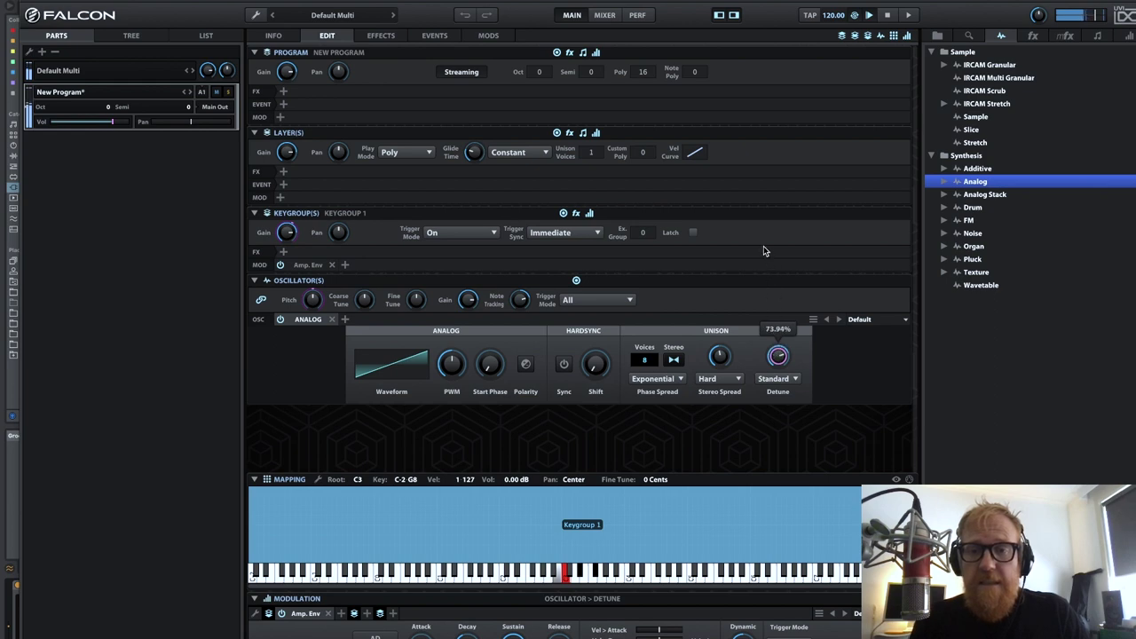
left_click_drag(719, 355, 713, 306)
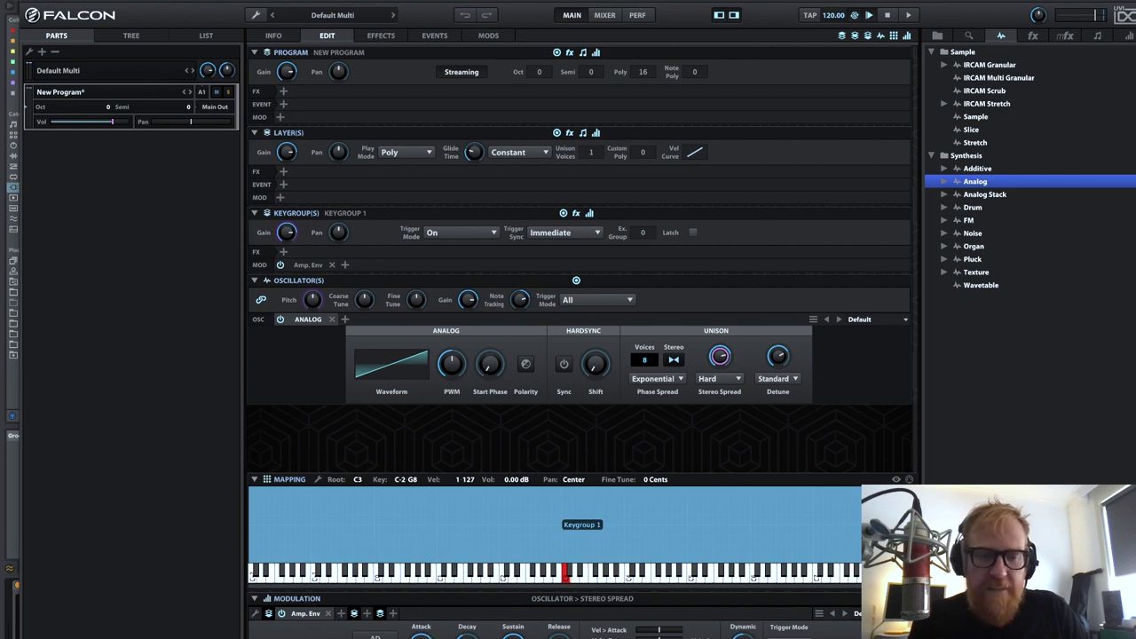
left_click(553, 577)
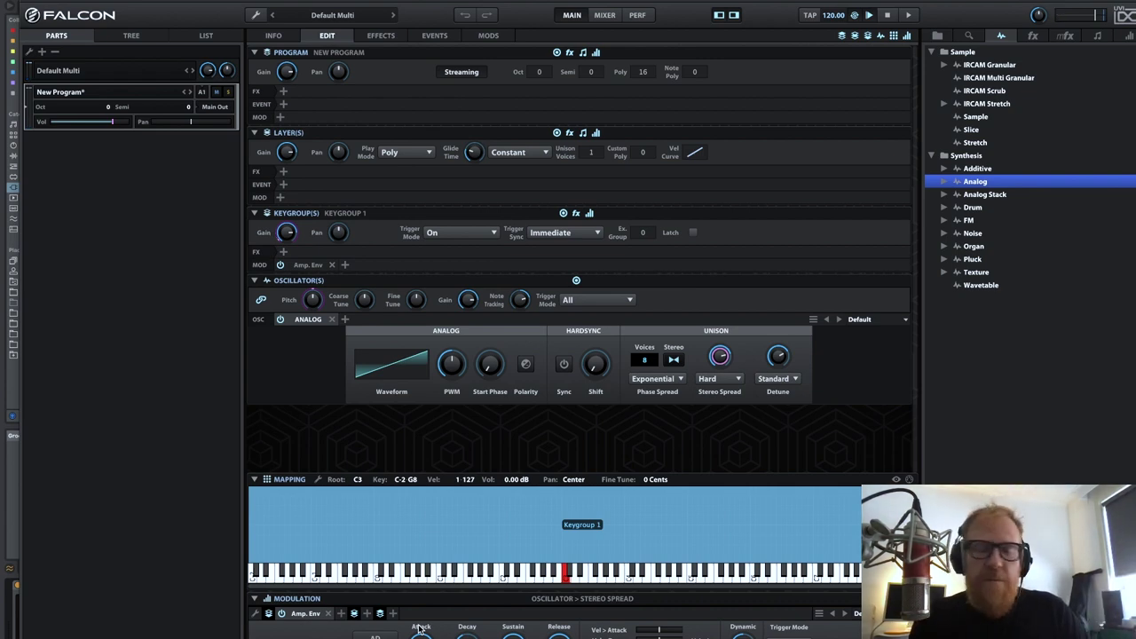
left_click(284, 252)
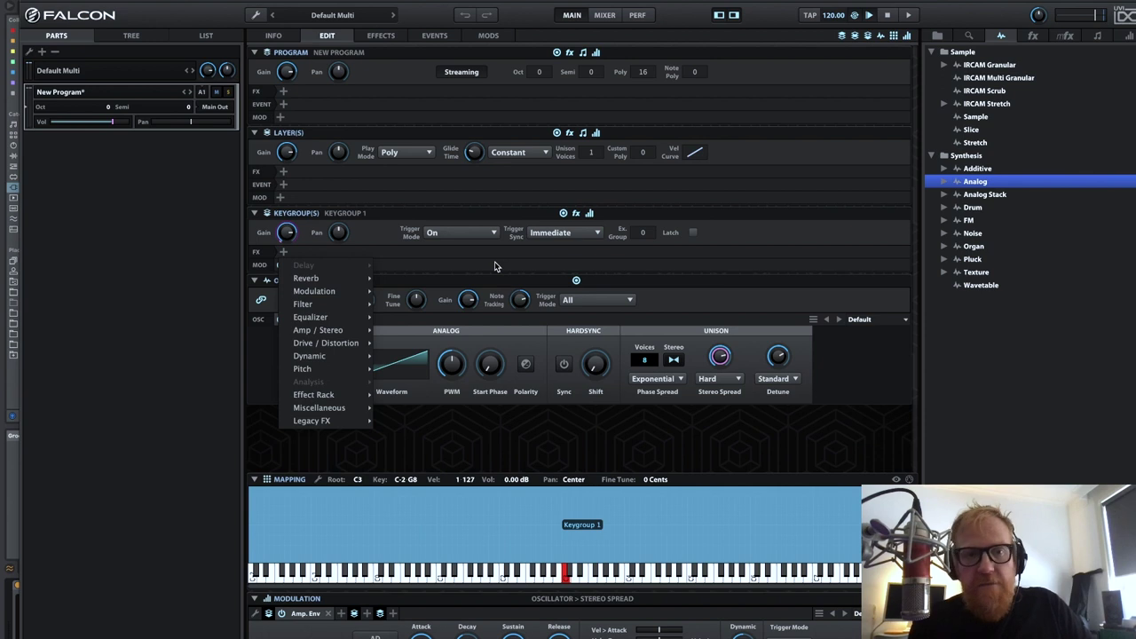
mouse_move(359, 304)
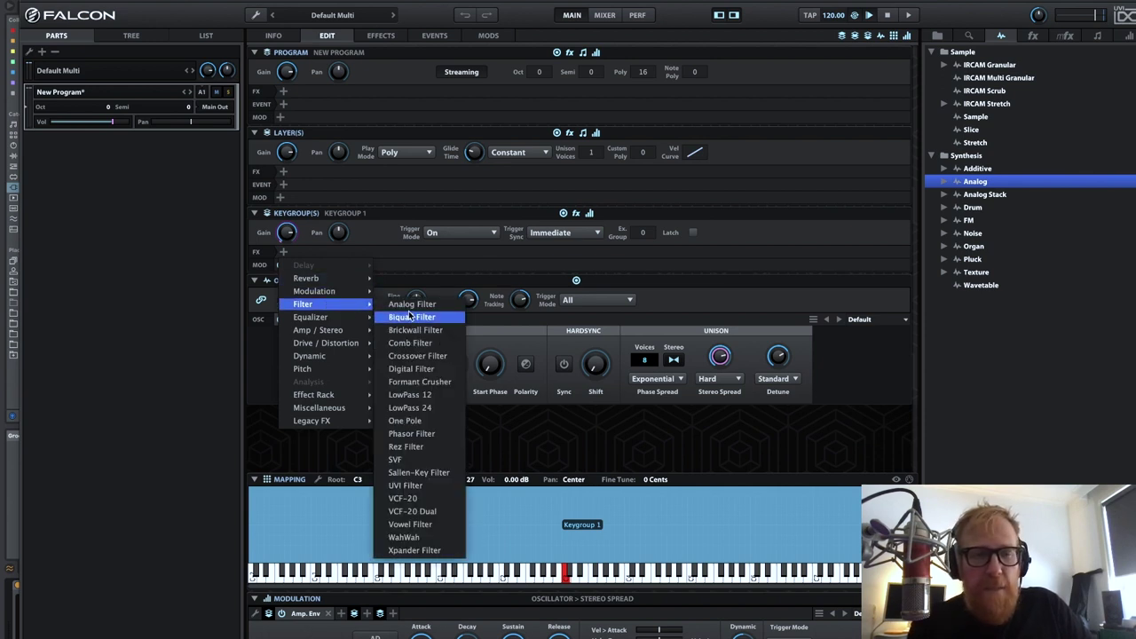
left_click(505, 263)
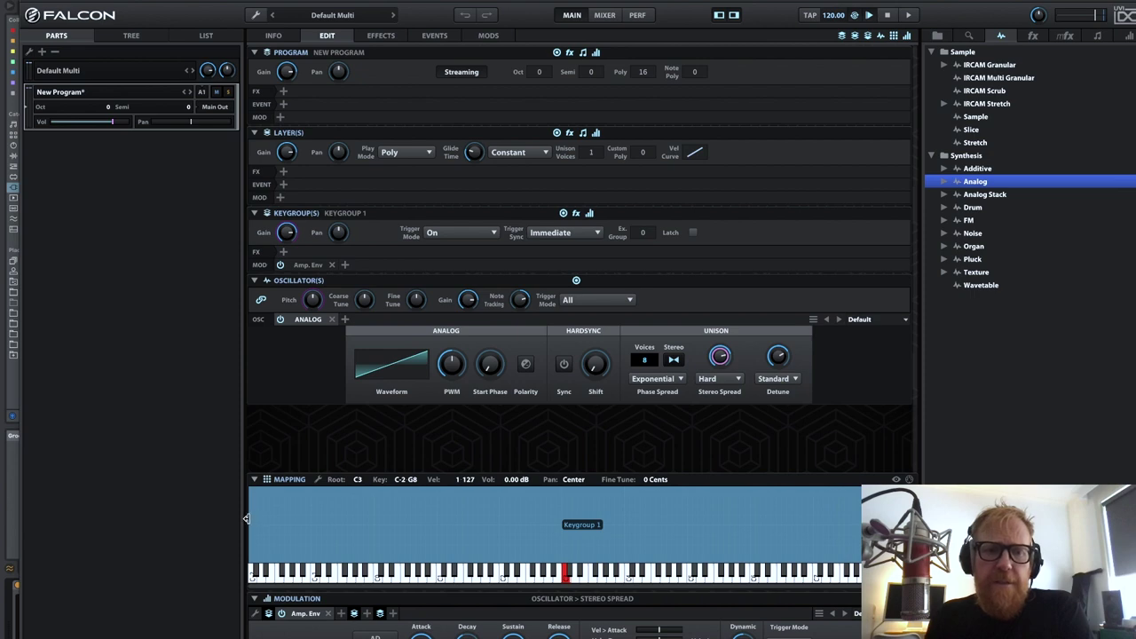
Step: Try narrowing Keygroup 1's key range to D#2–G8, and restore it to the full C-2–G8 range
left_click_drag(247, 518, 512, 540)
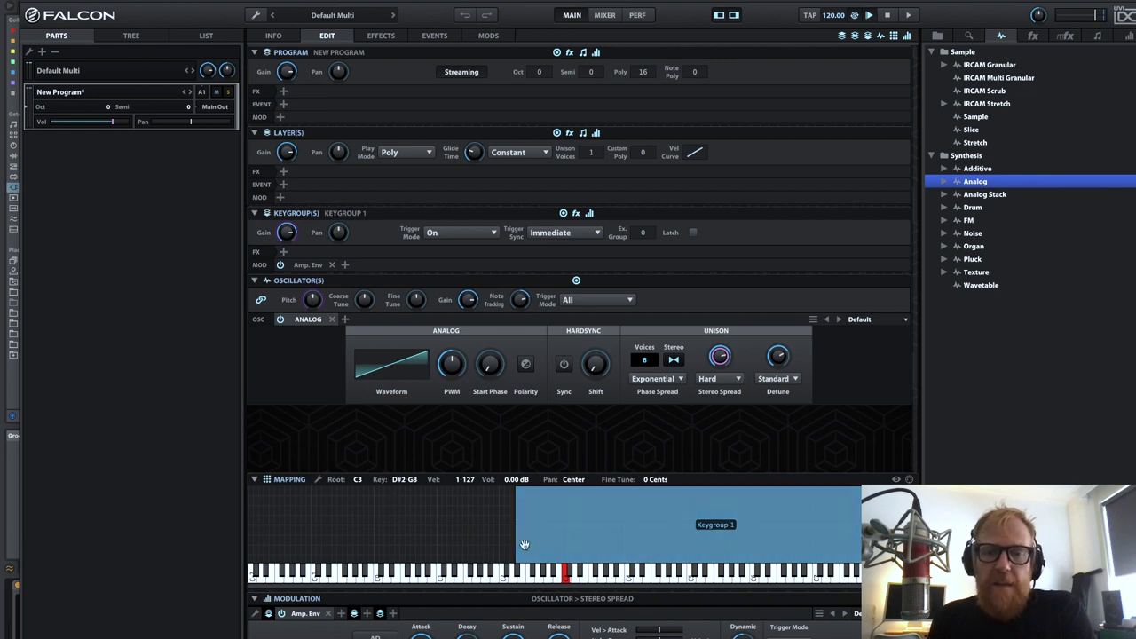
left_click_drag(514, 525, 247, 536)
Step: Insert a Phasor Filter effect on the keygroup and lower its frequency to about 581 Hz
mouse_move(442, 367)
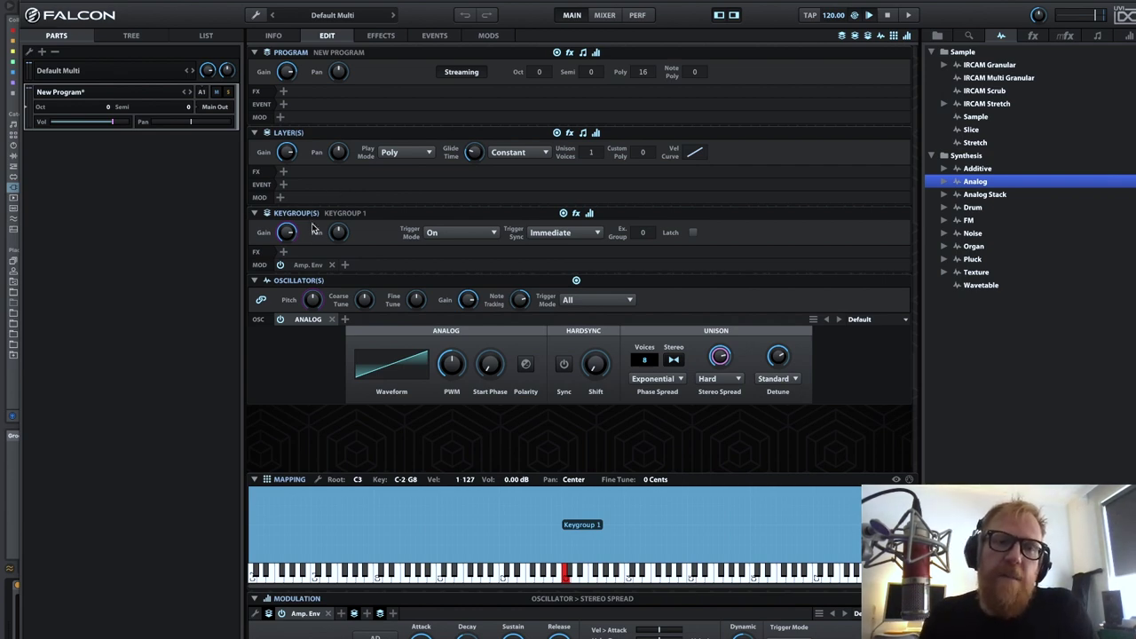
left_click(283, 251)
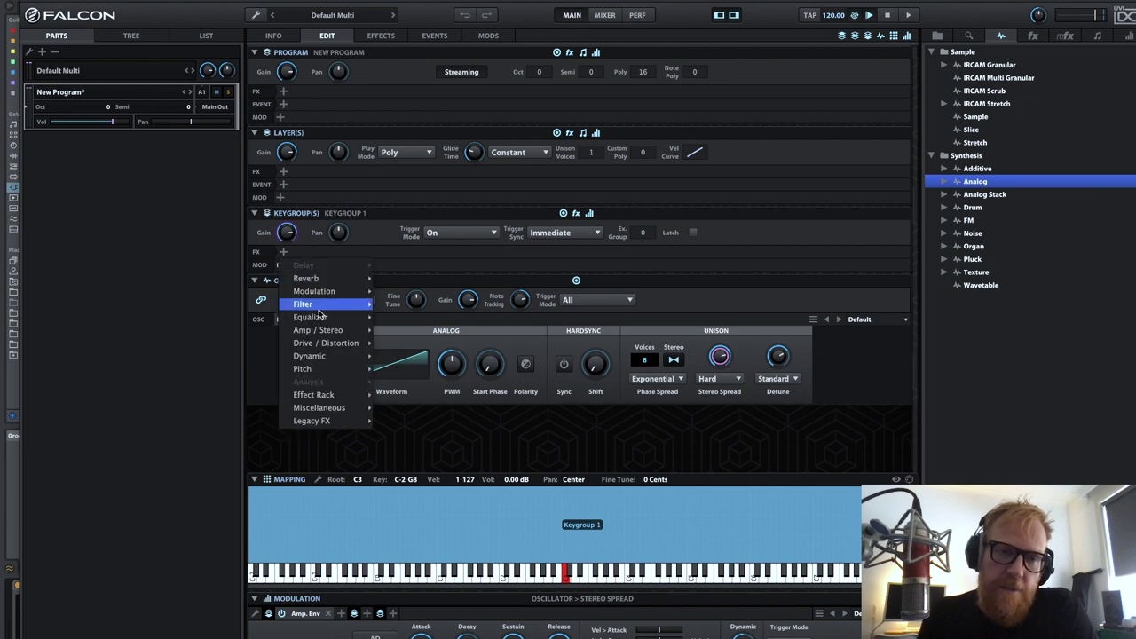
mouse_move(320, 308)
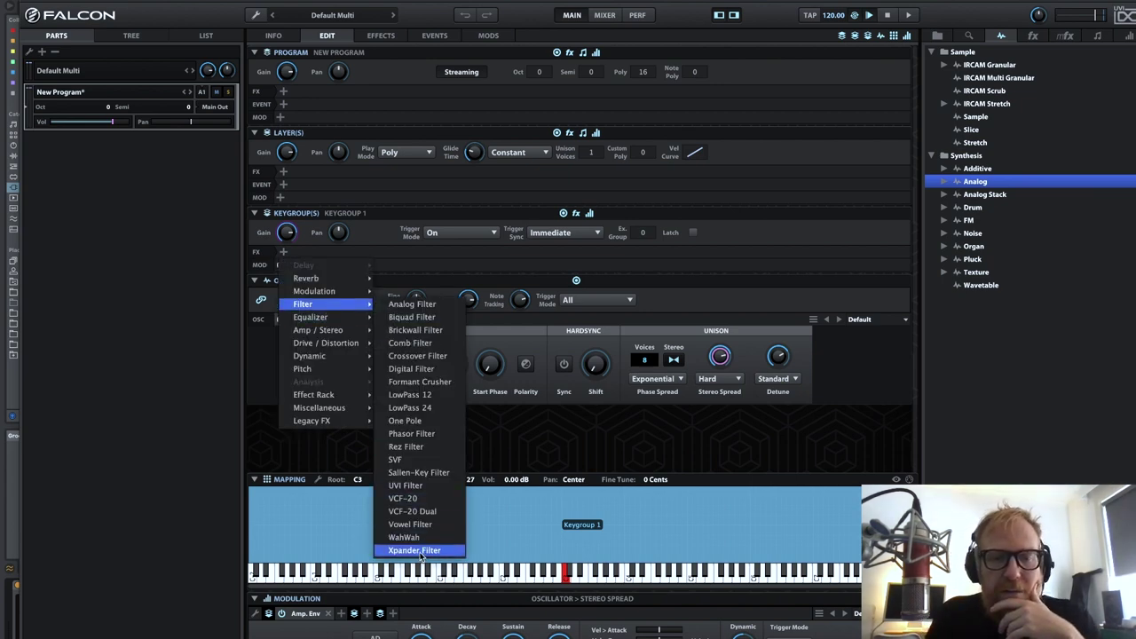
left_click(412, 433)
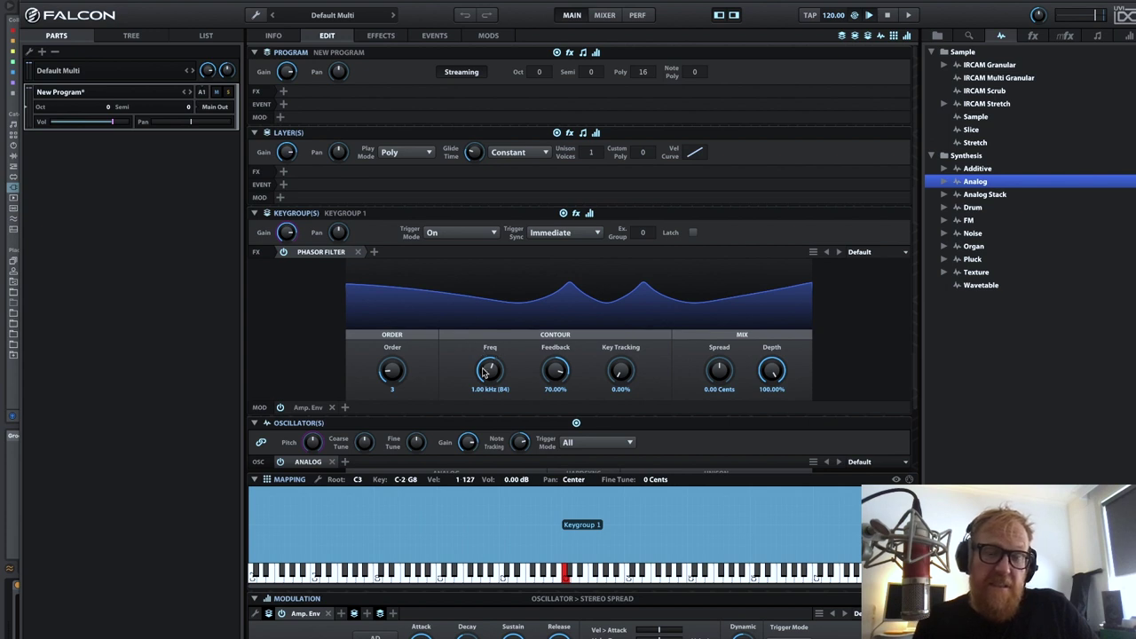
mouse_move(486, 373)
left_mouse_down()
mouse_move(493, 390)
mouse_move(482, 329)
mouse_move(497, 388)
left_mouse_up()
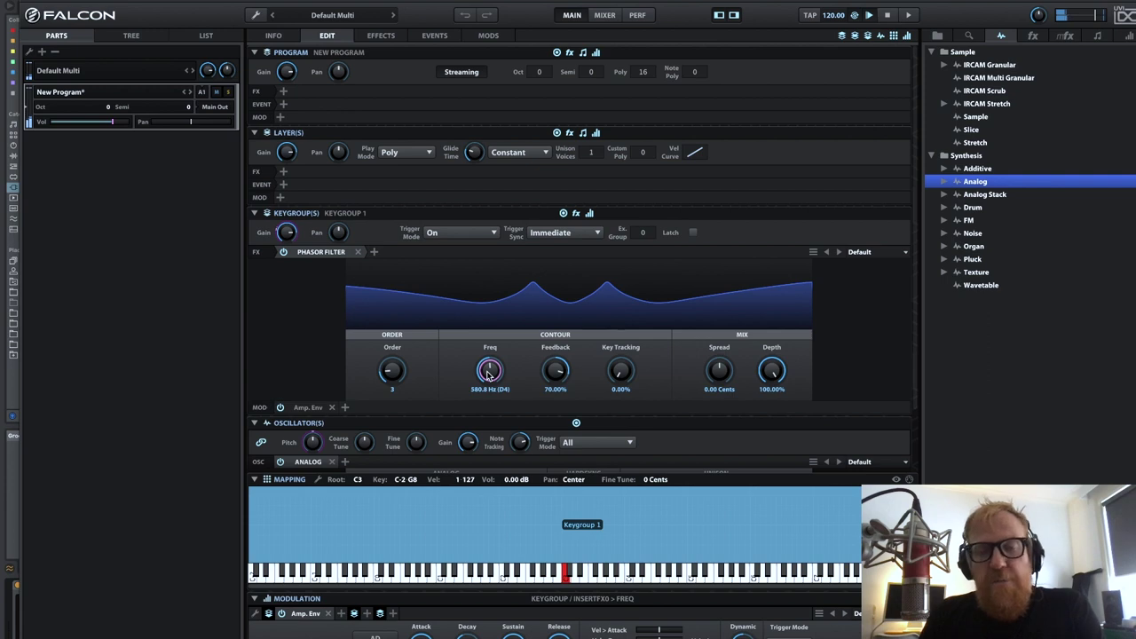
Step: Add a new keygroup-level Parametric LFO as modulation on the Phasor Filter's frequency
right_click(489, 374)
left_click(458, 367)
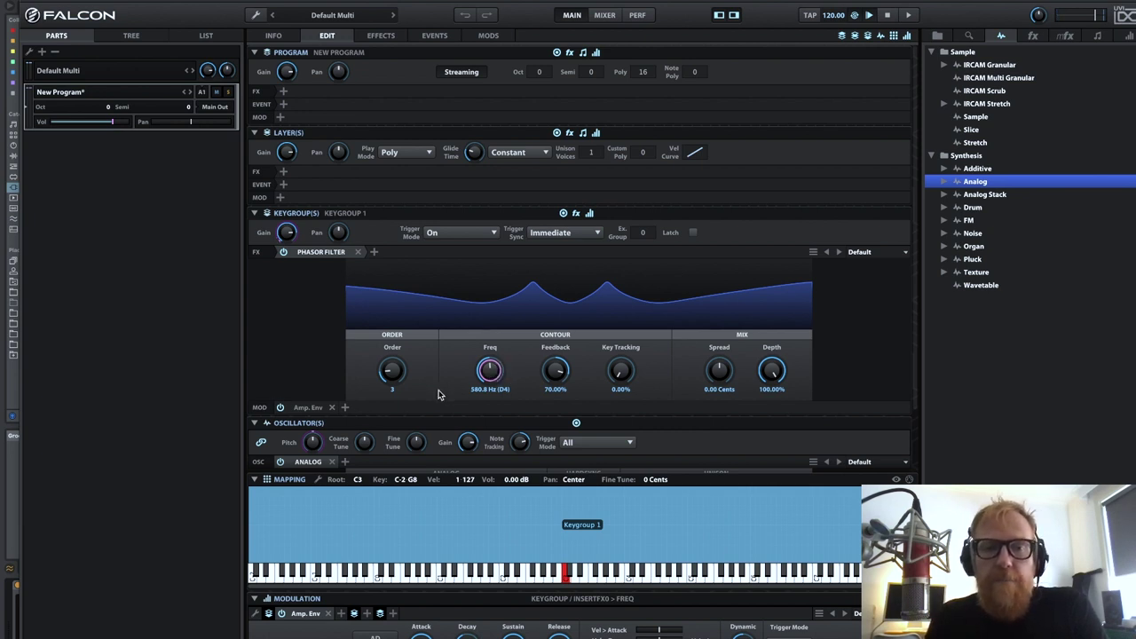
right_click(489, 373)
mouse_move(542, 269)
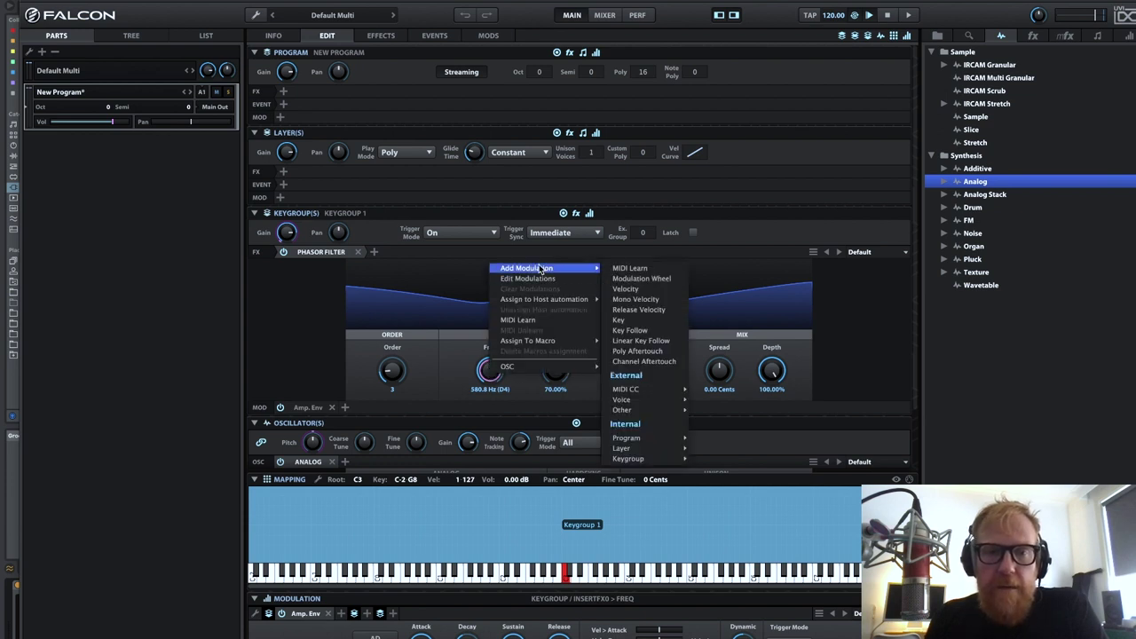
mouse_move(639, 438)
mouse_move(641, 458)
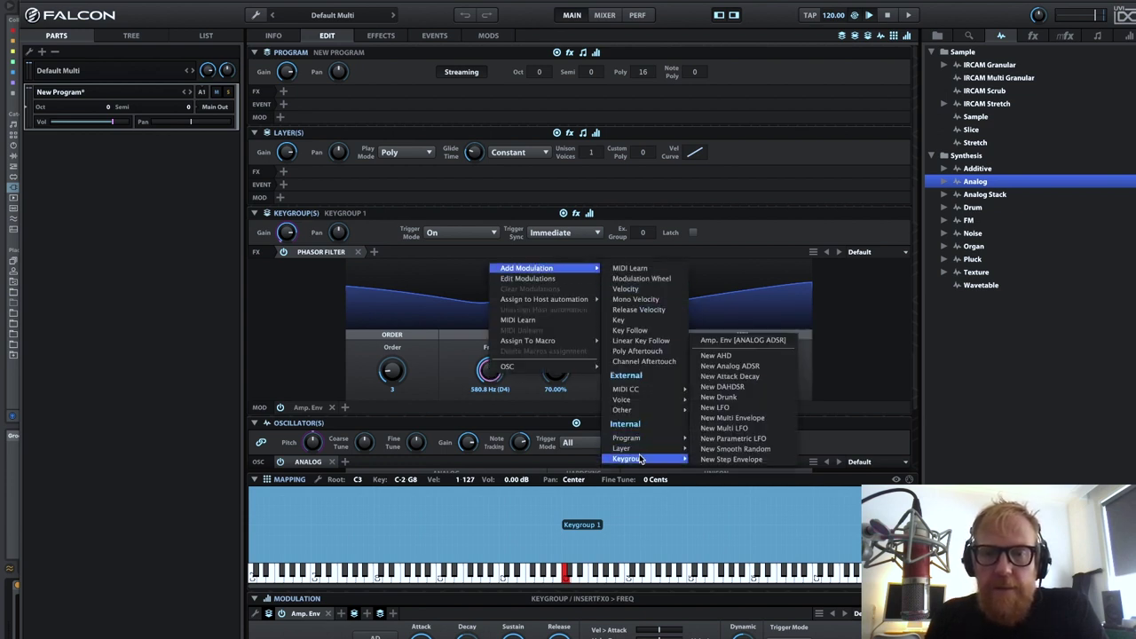
left_click(753, 439)
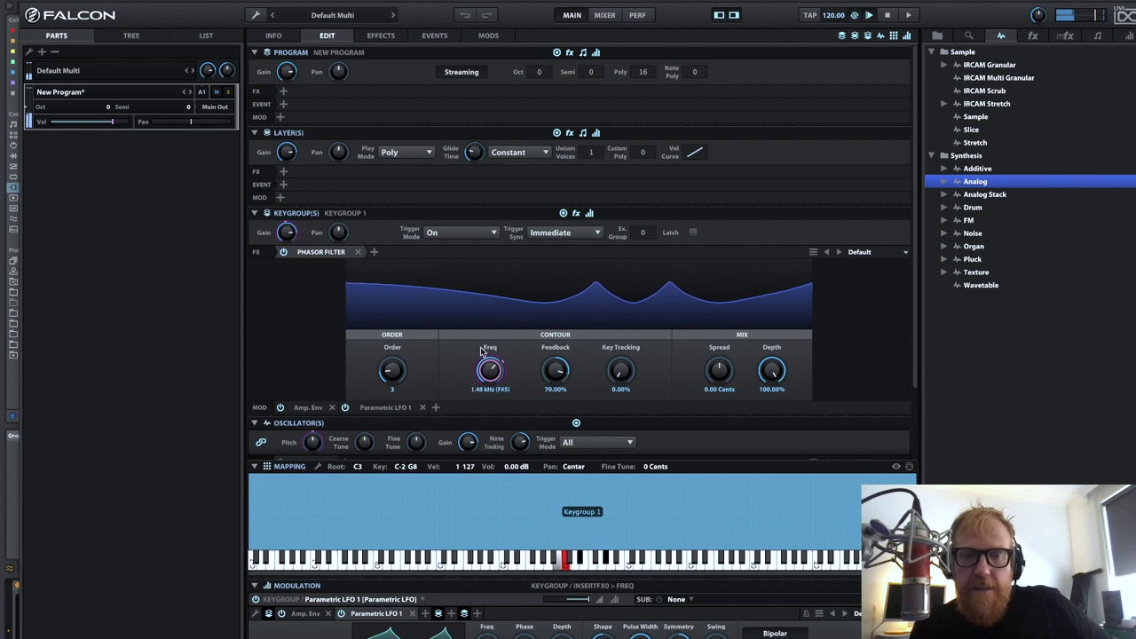
Step: Set the Phasor Filter's frequency to about 1.90 kHz and its spread to about 5.86 semitones
left_click_drag(487, 372, 481, 348)
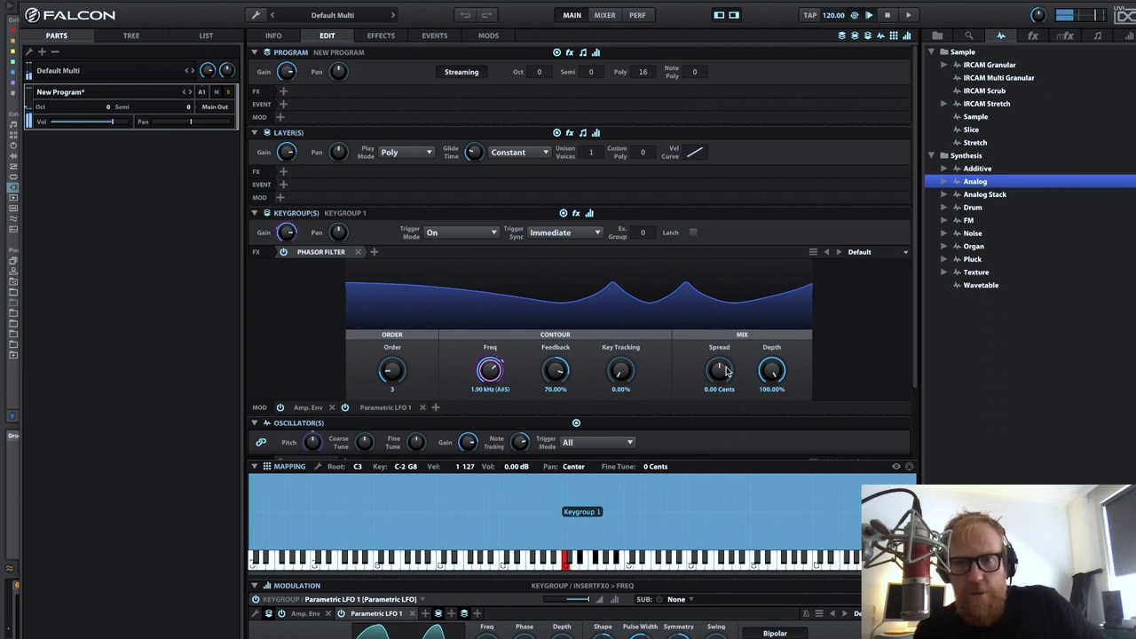
left_click_drag(720, 377, 720, 374)
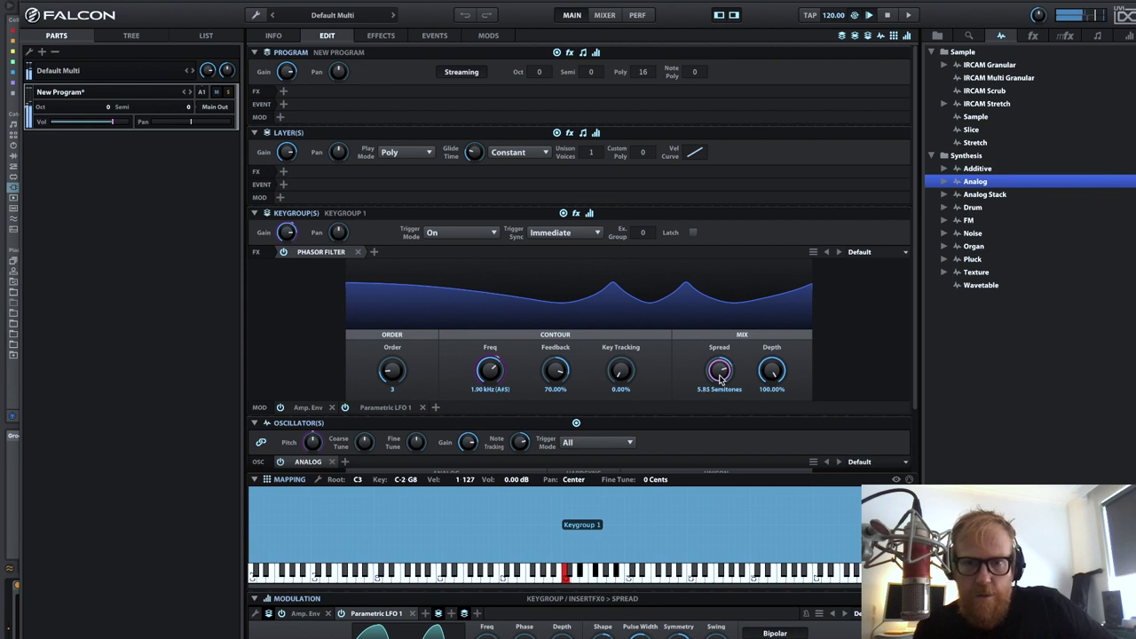
Step: Try an order of 12 on the Phasor Filter and settle on an order of 9
left_click(391, 374)
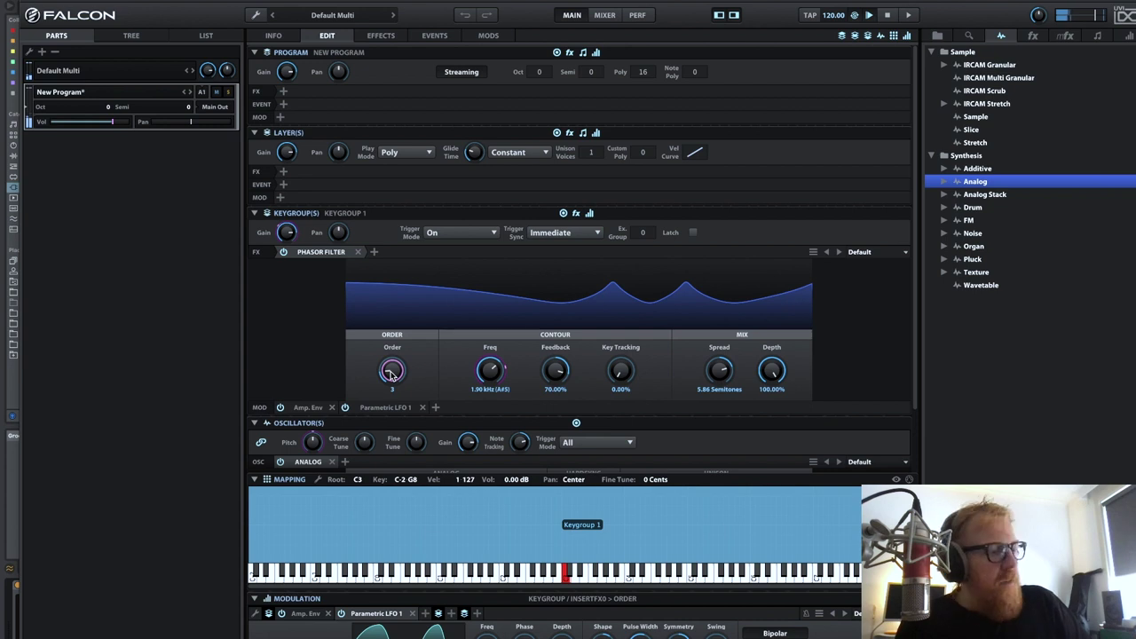
left_click_drag(391, 374, 361, 234)
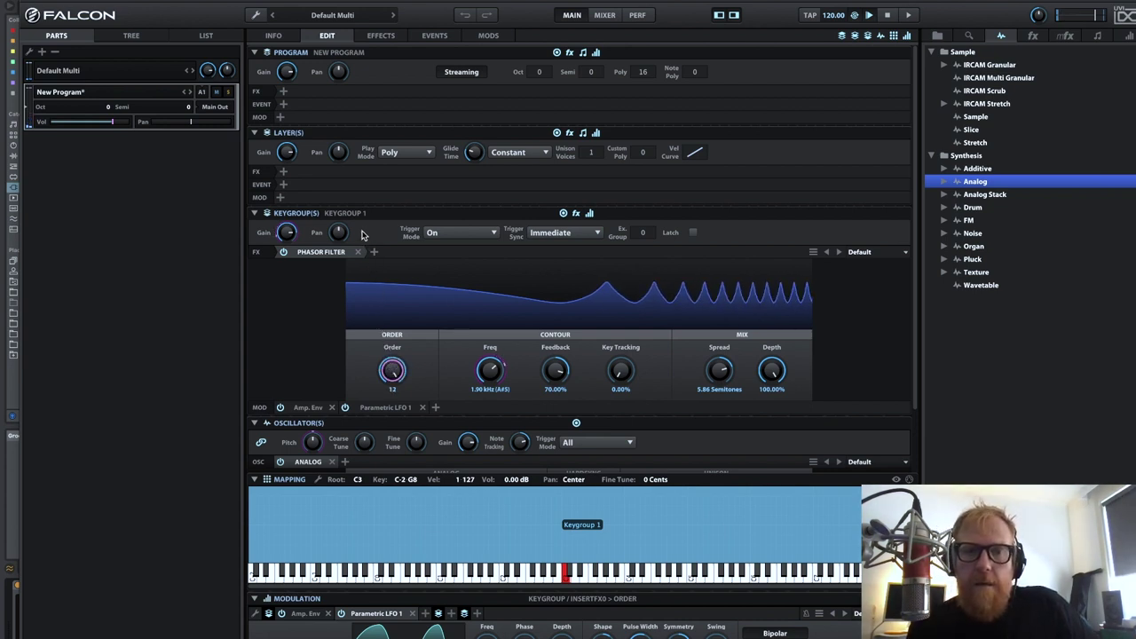
scroll(388, 373, "down", 1)
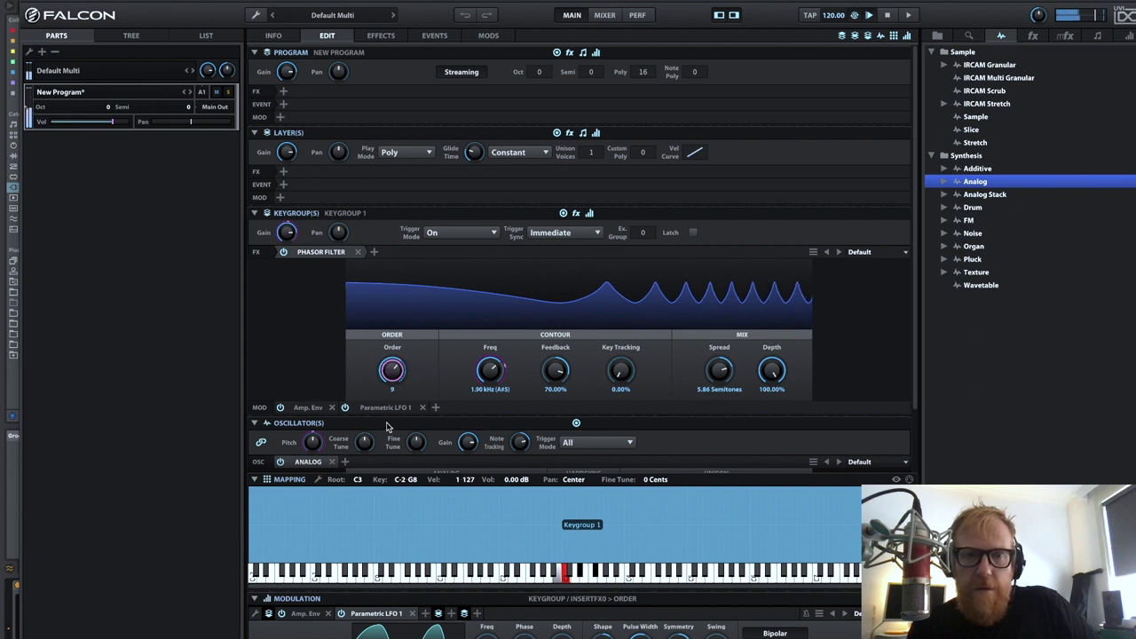
Step: Set the Phasor Filter's order to 12 and try its feedback at about -95.87%
scroll(388, 373, "up", 1)
scroll(556, 369, "up", 3)
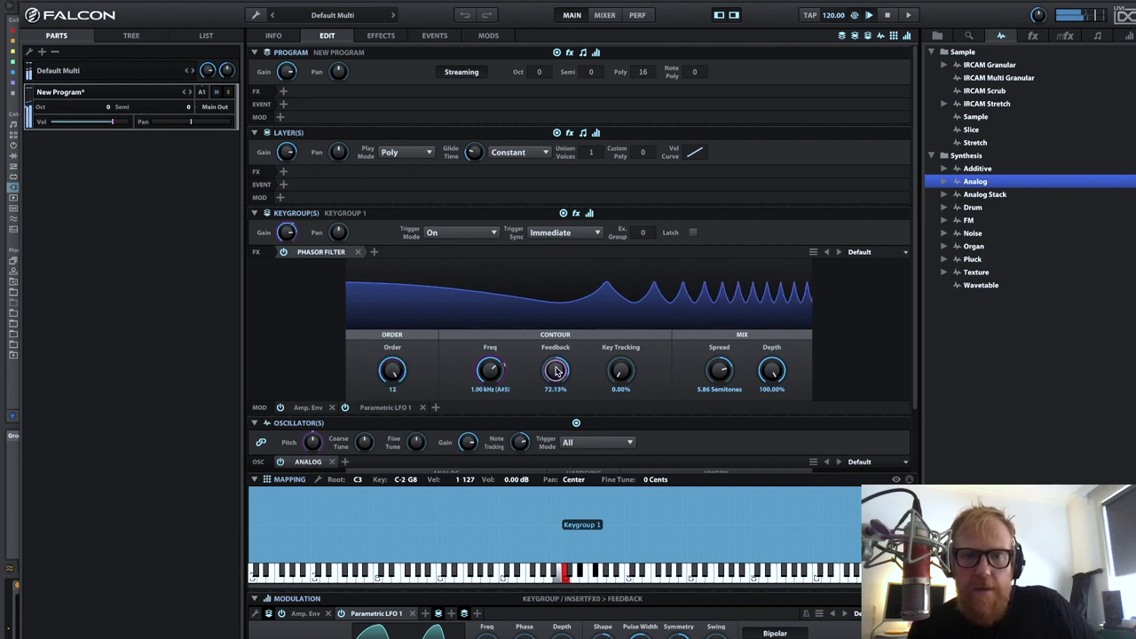
left_click_drag(556, 366, 555, 359)
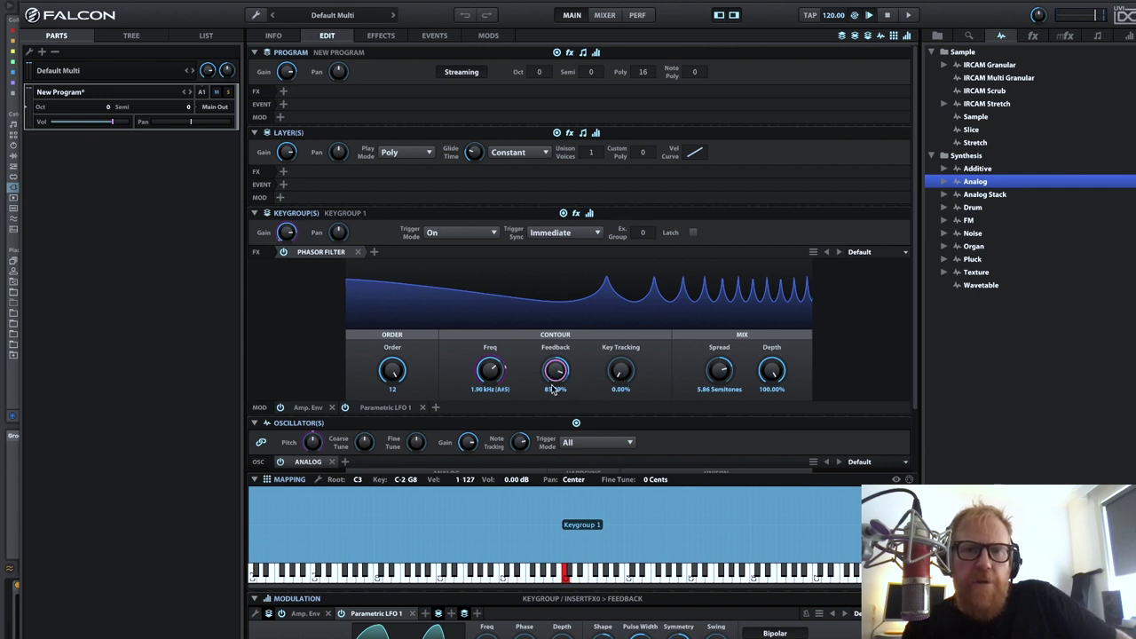
left_click_drag(554, 374, 551, 522)
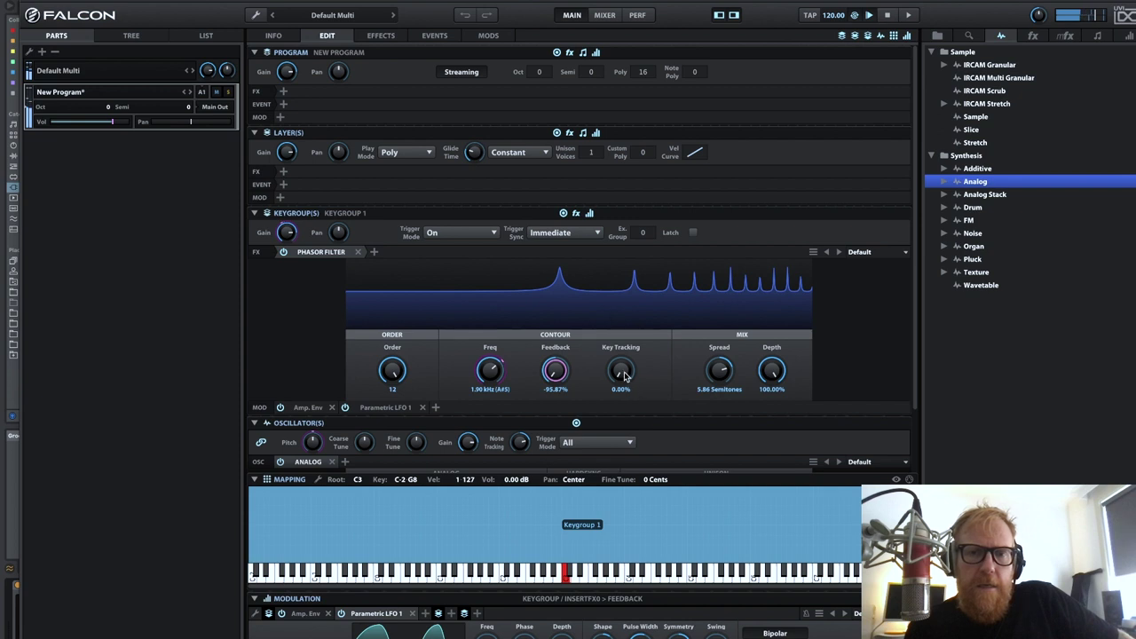
Step: Try 100% key tracking on the Phasor Filter, return it to 0%, and set the feedback to about 58.56%
left_click_drag(625, 377, 621, 320)
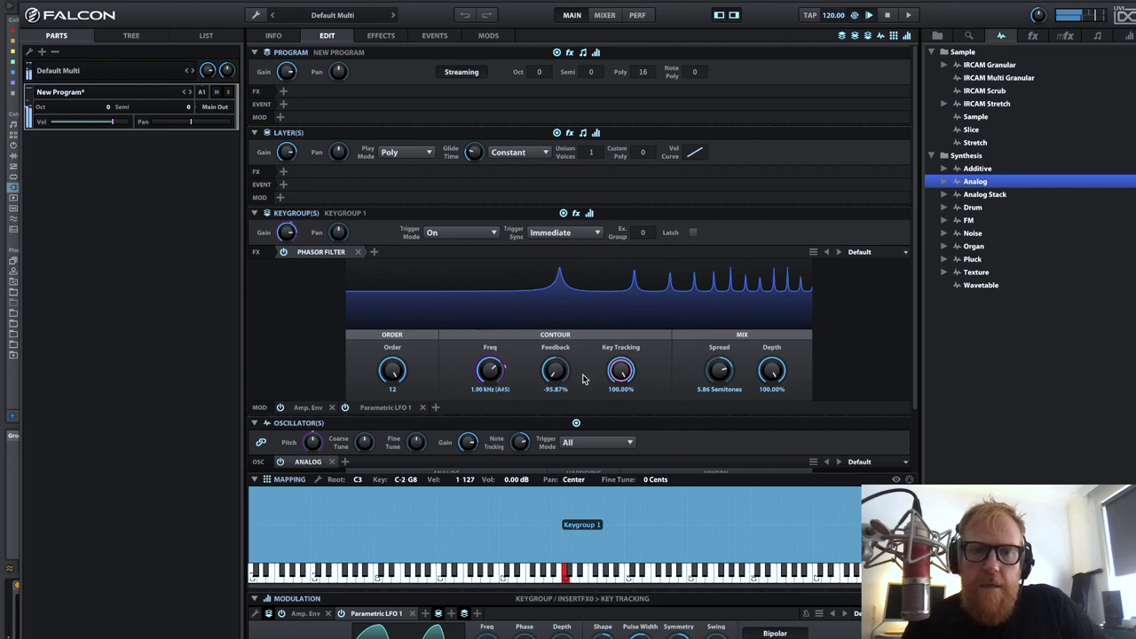
left_click_drag(626, 398, 541, 441)
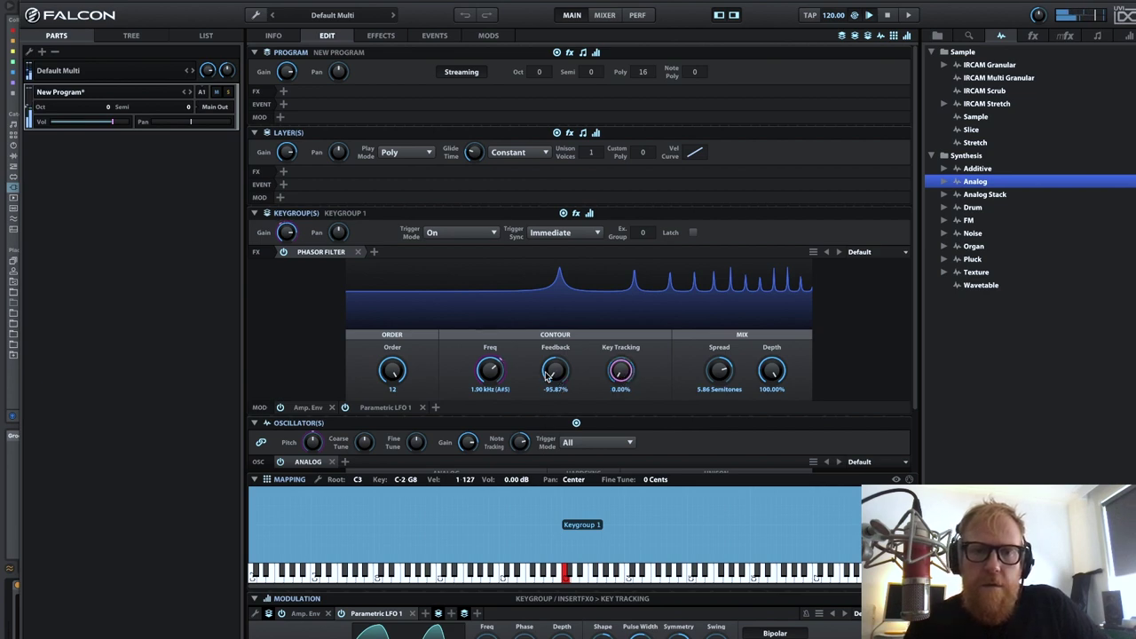
left_click_drag(548, 375, 576, 269)
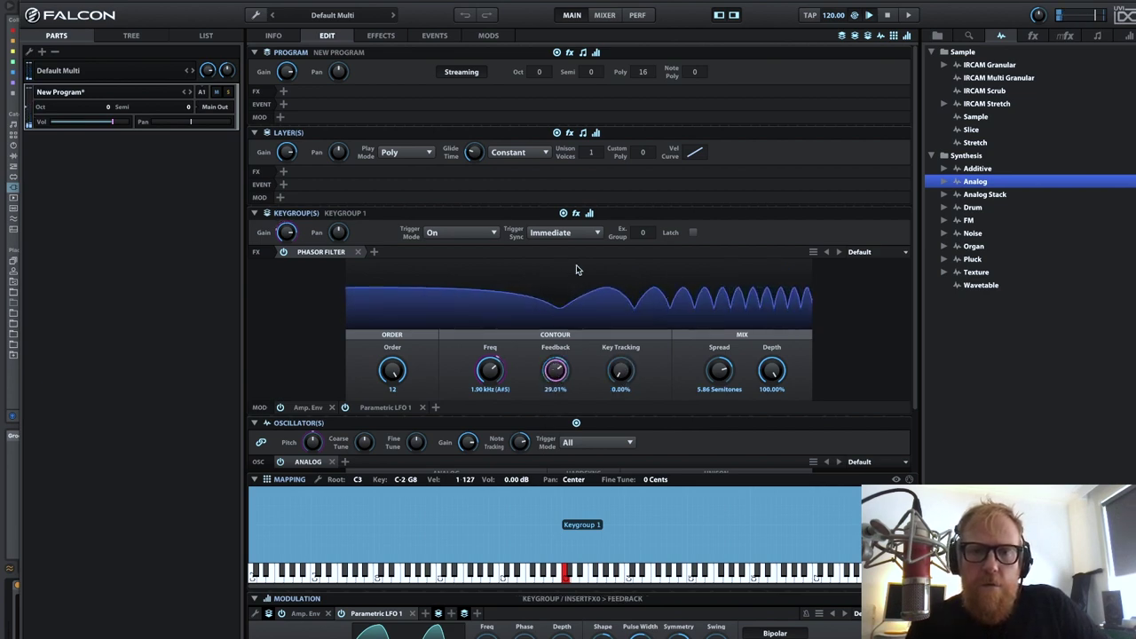
left_click_drag(566, 368, 563, 355)
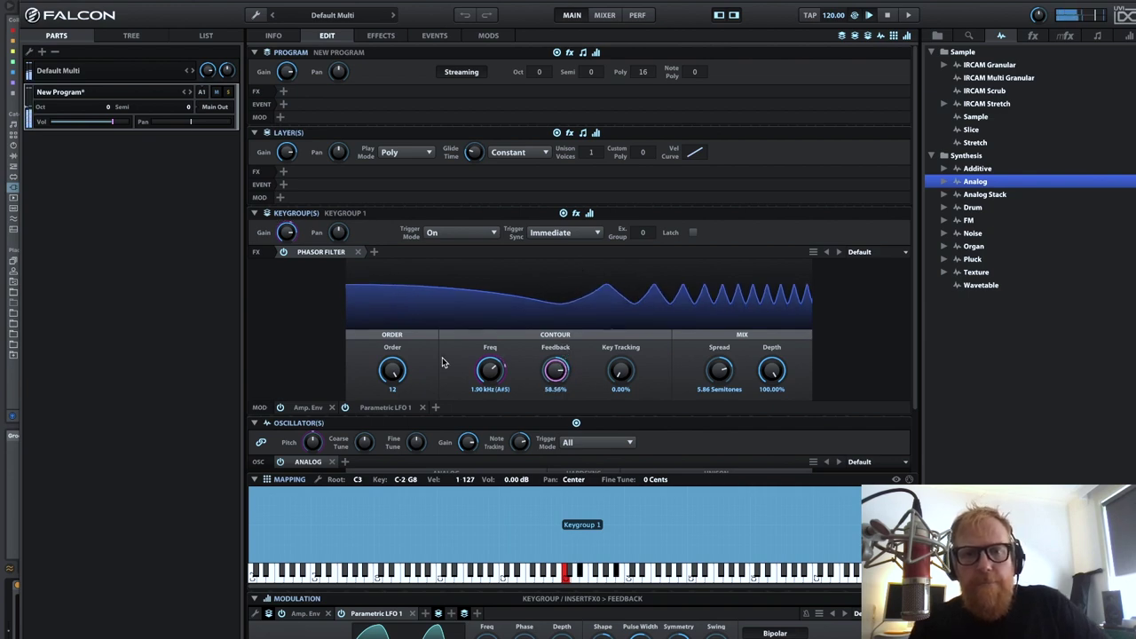
left_click_drag(410, 371, 411, 340)
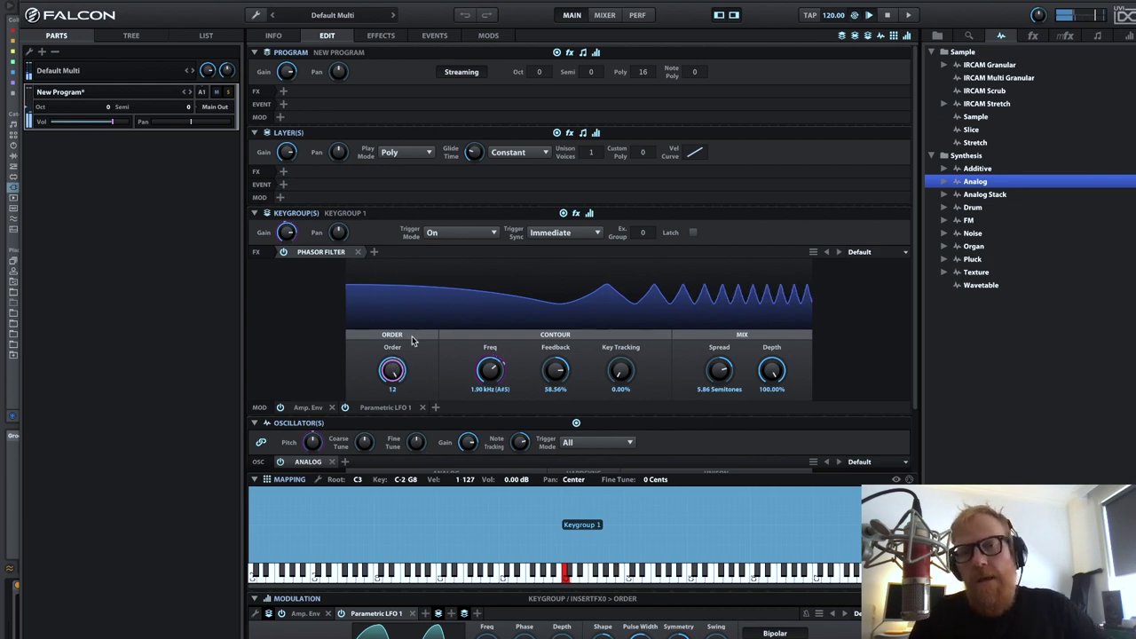
Step: Add an Xpander Filter after the keygroup's Phasor Filter and choose the H2N2T mode
left_click(374, 254)
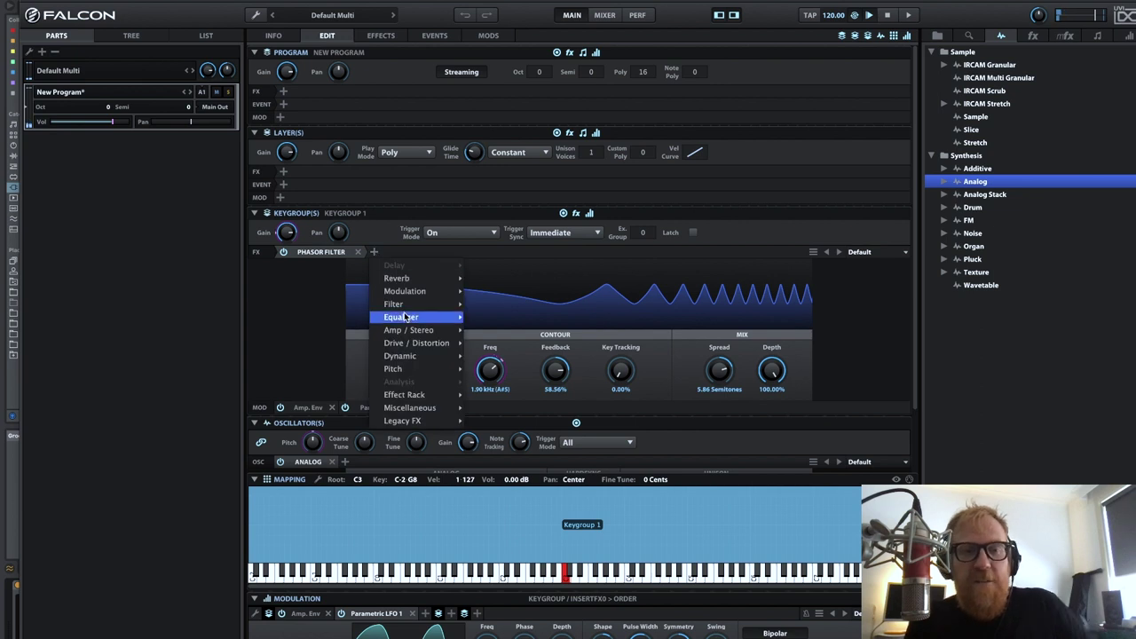
mouse_move(408, 306)
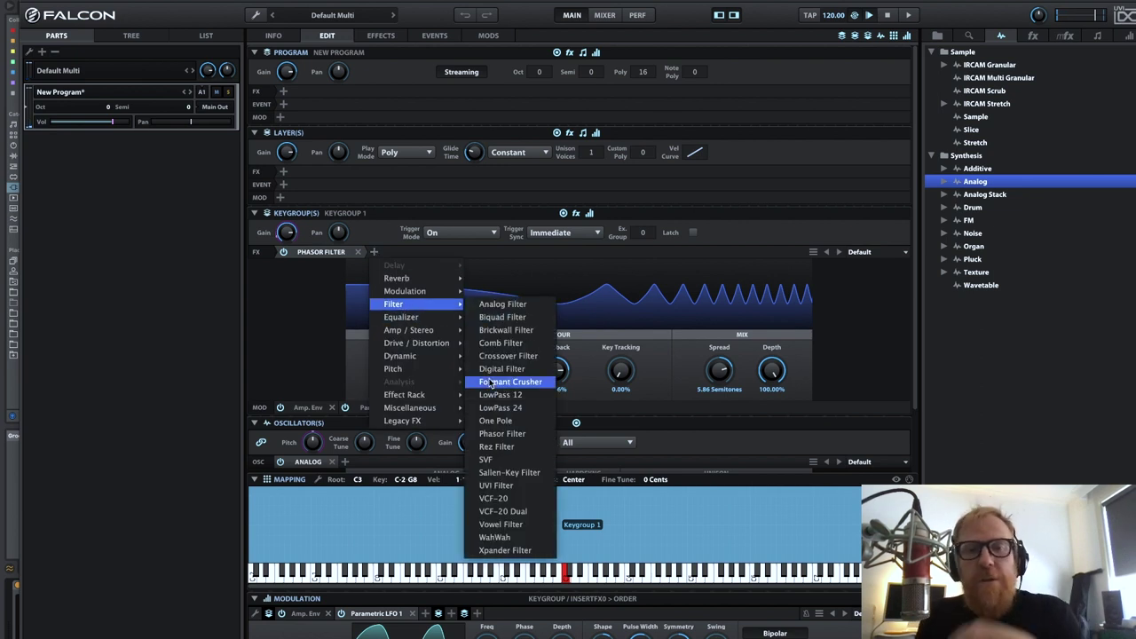
left_click(505, 551)
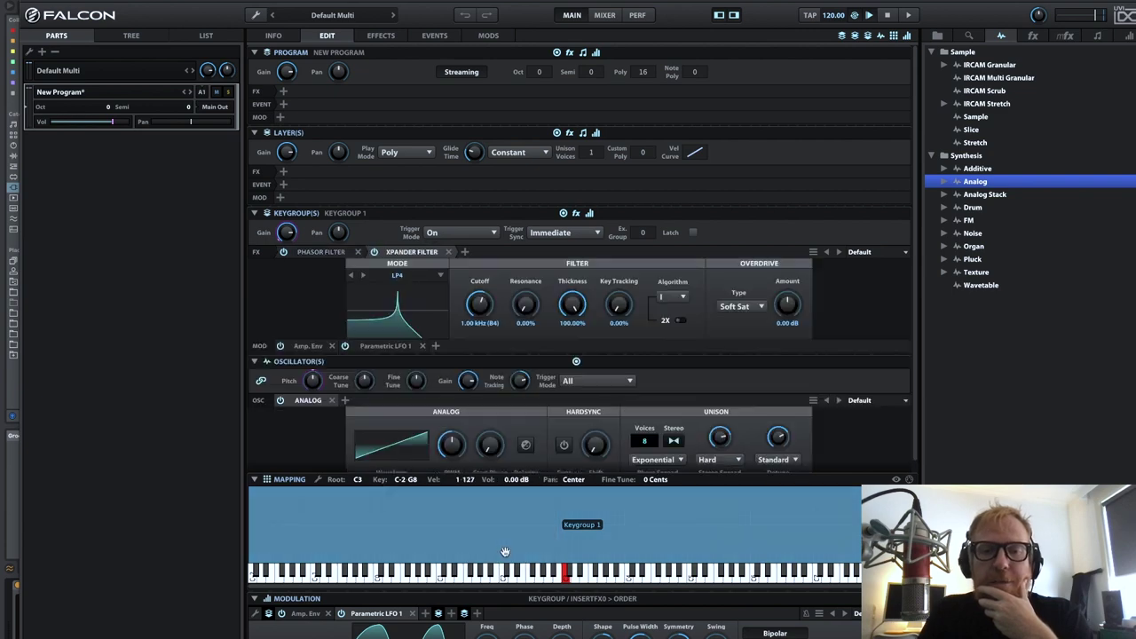
left_click(398, 322)
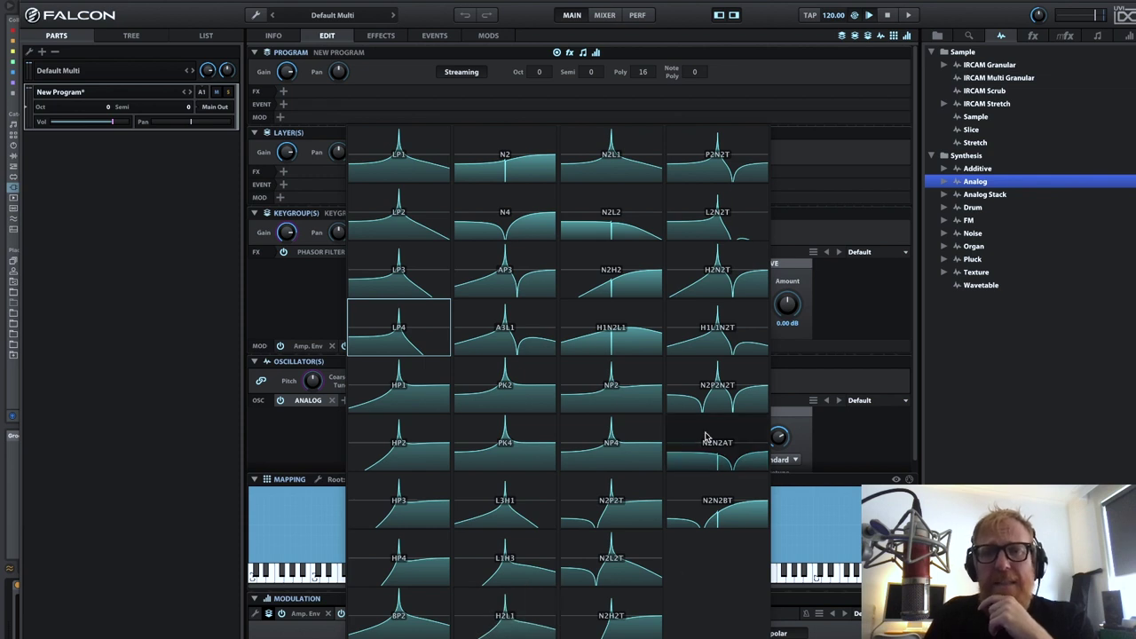
left_click(729, 279)
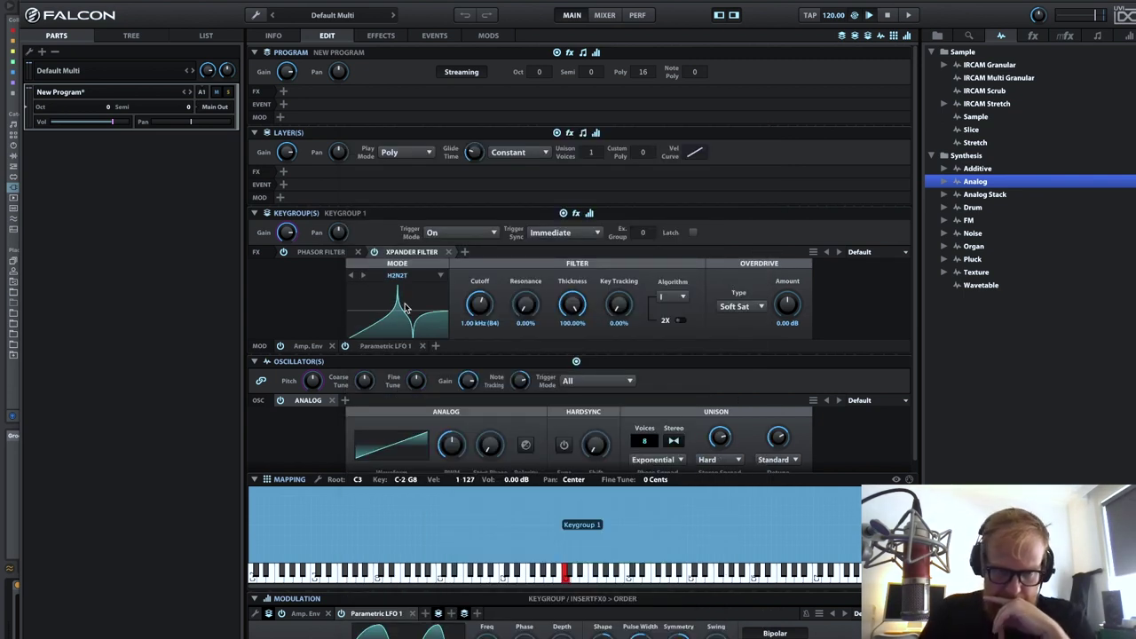
Step: Try the Xpander Filter with about 28.57% resonance and a low cutoff of about 140 Hz
left_click_drag(490, 285, 519, 235)
left_click_drag(481, 292, 476, 327)
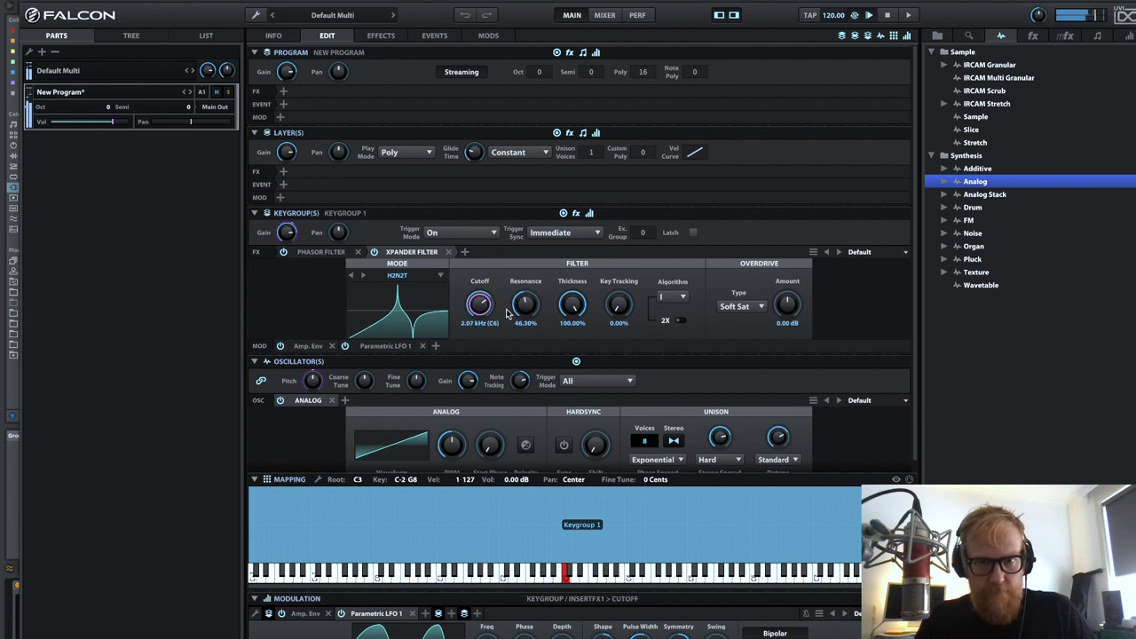
left_click_drag(531, 304, 533, 333)
left_click_drag(481, 305, 481, 360)
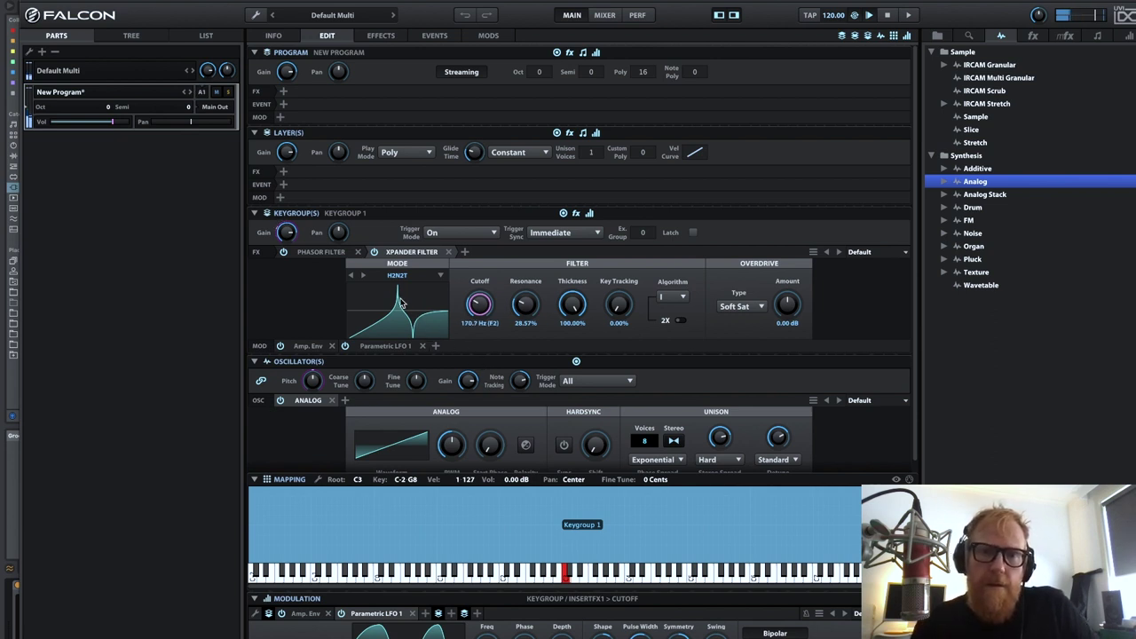
left_click_drag(477, 309, 476, 332)
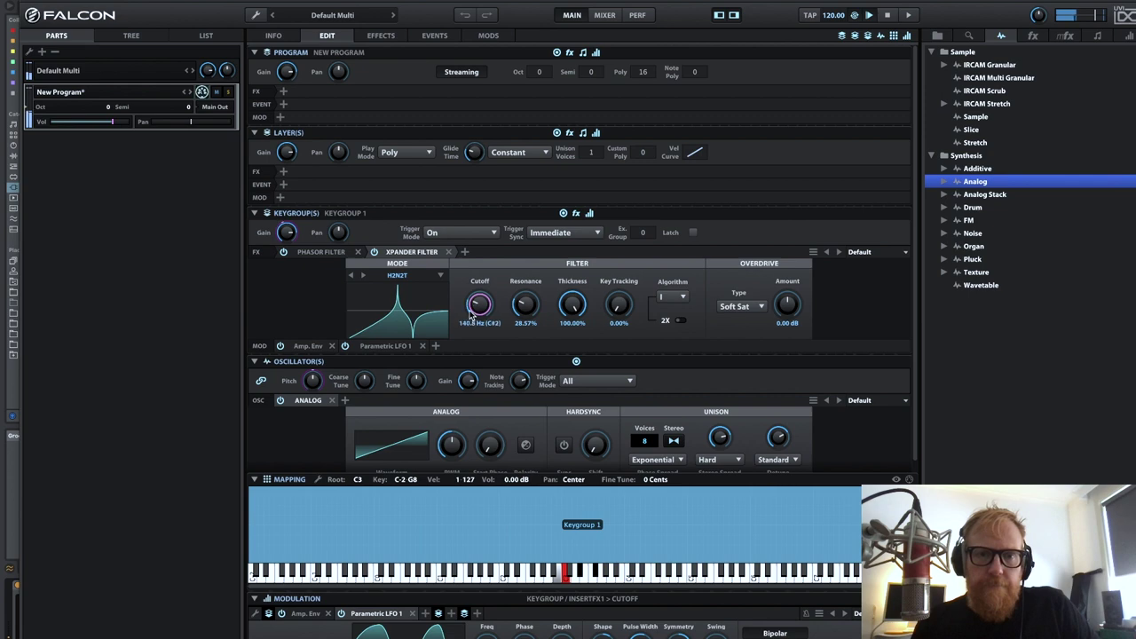
Step: Switch the Xpander Filter to H1L1N2T mode with resonance about 23.32% and cutoff about 312.3 Hz
left_click(411, 313)
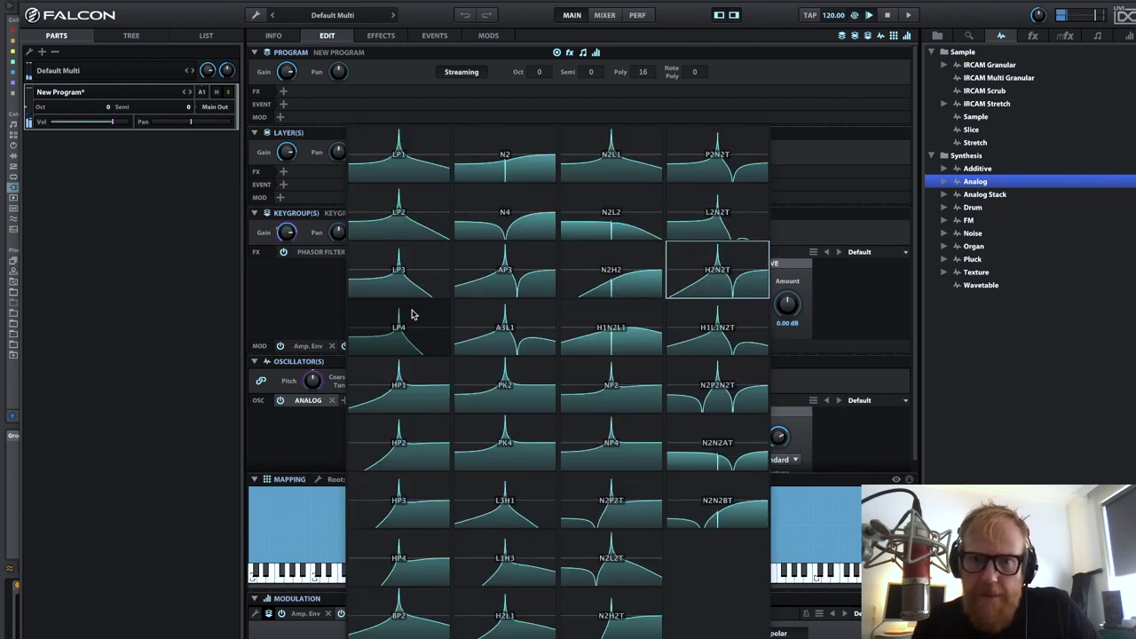
left_click(737, 332)
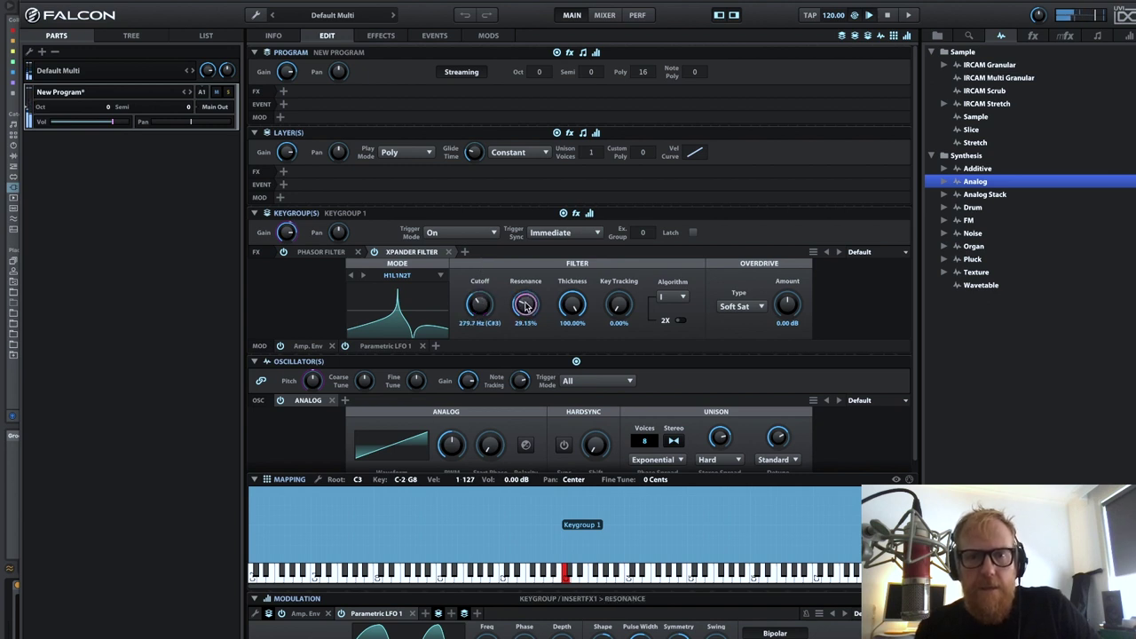
left_click_drag(524, 306, 500, 308)
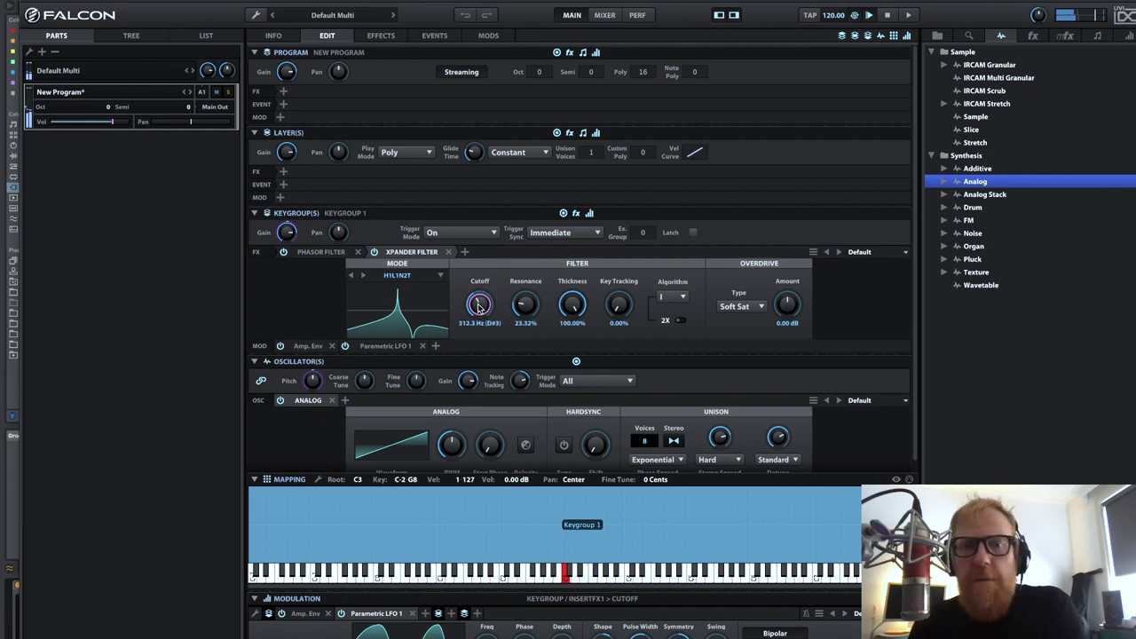
Step: Add a new keygroup-level DAHDSR envelope as modulation on the Xpander Filter's cutoff
right_click(481, 305)
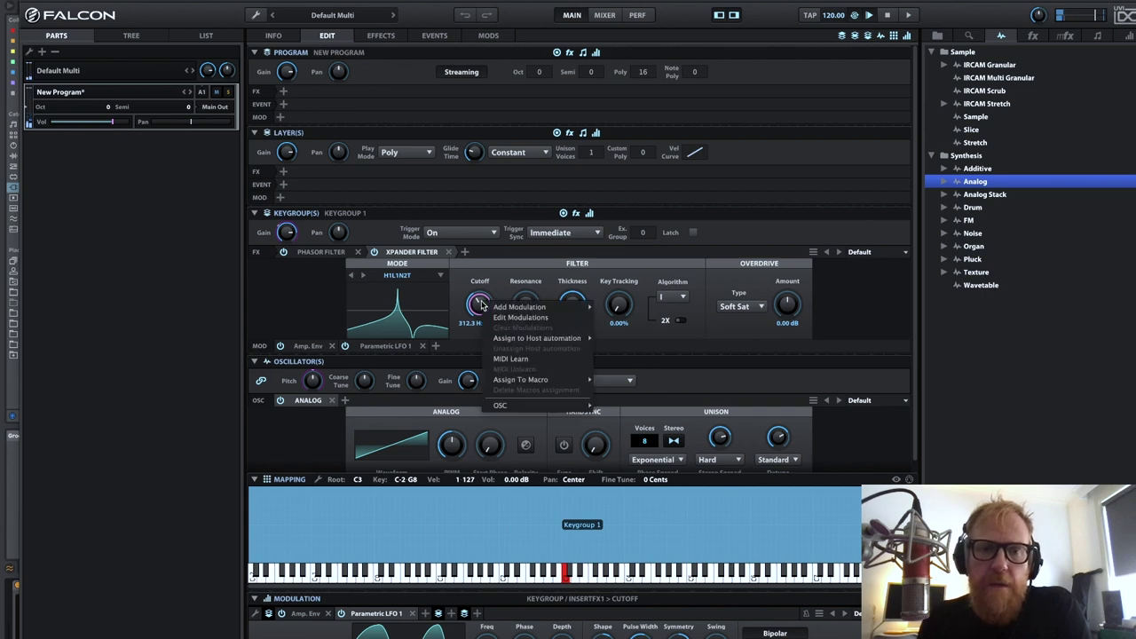
mouse_move(511, 309)
mouse_move(627, 501)
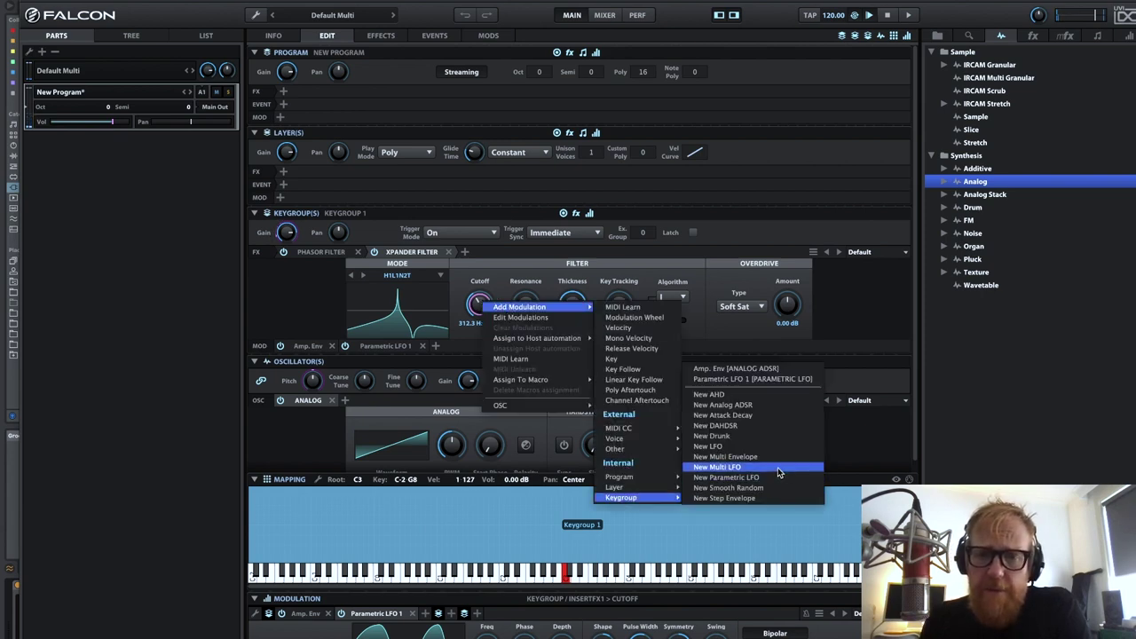
left_click(741, 433)
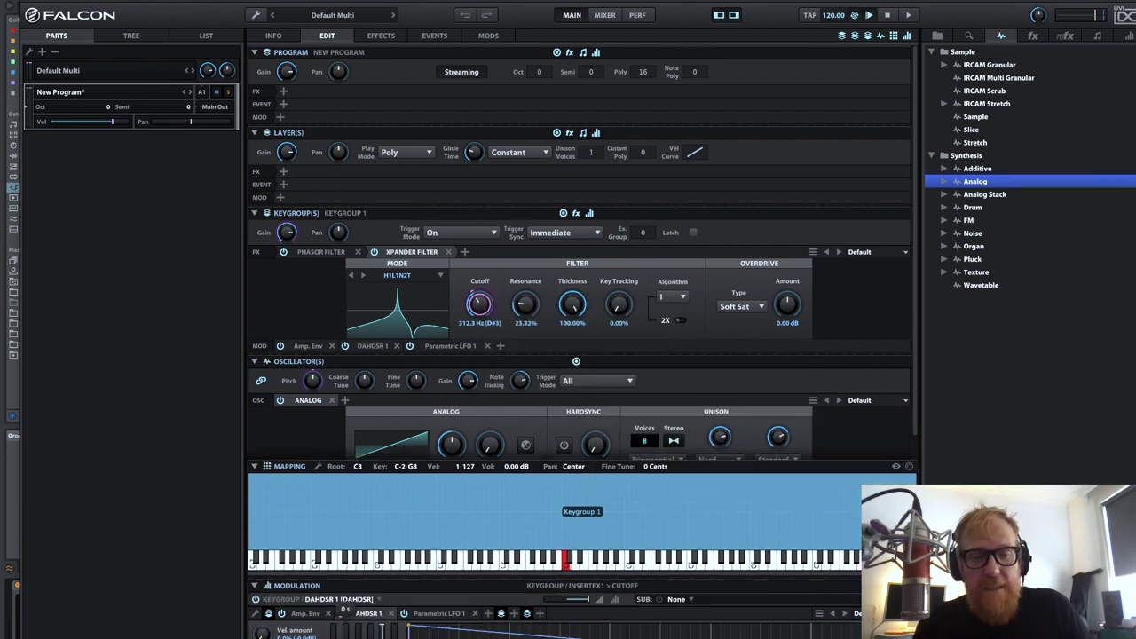
Step: Lengthen the DAHDSR envelope's attack and reduce its modulation depth on the cutoff to about 0.36
left_click_drag(346, 632, 420, 635)
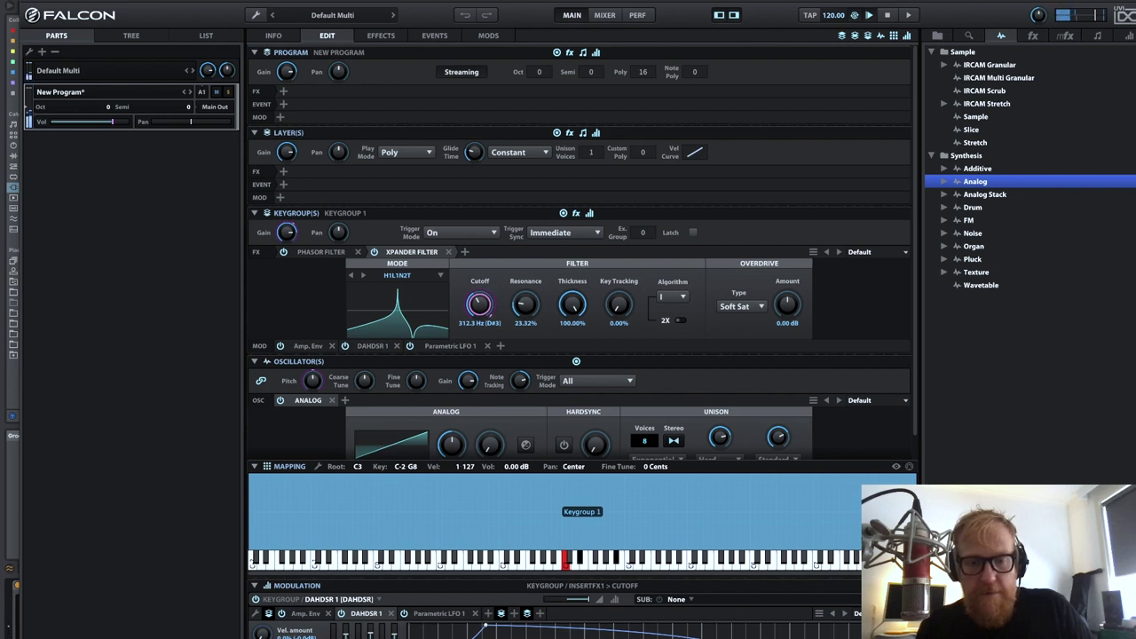
mouse_move(569, 600)
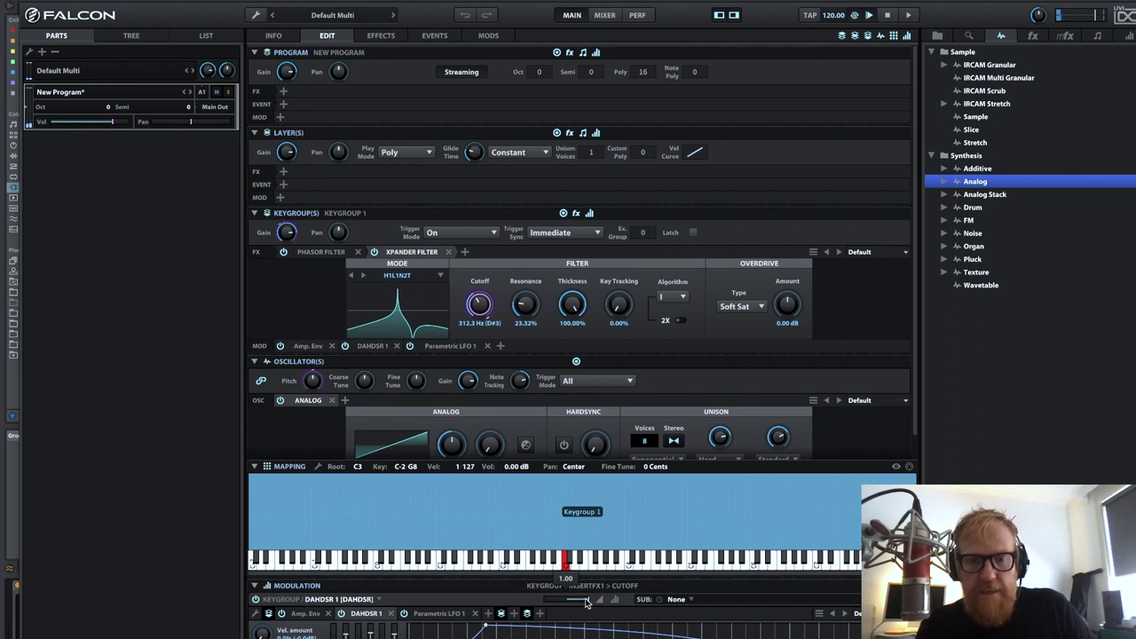
left_click_drag(586, 603, 574, 603)
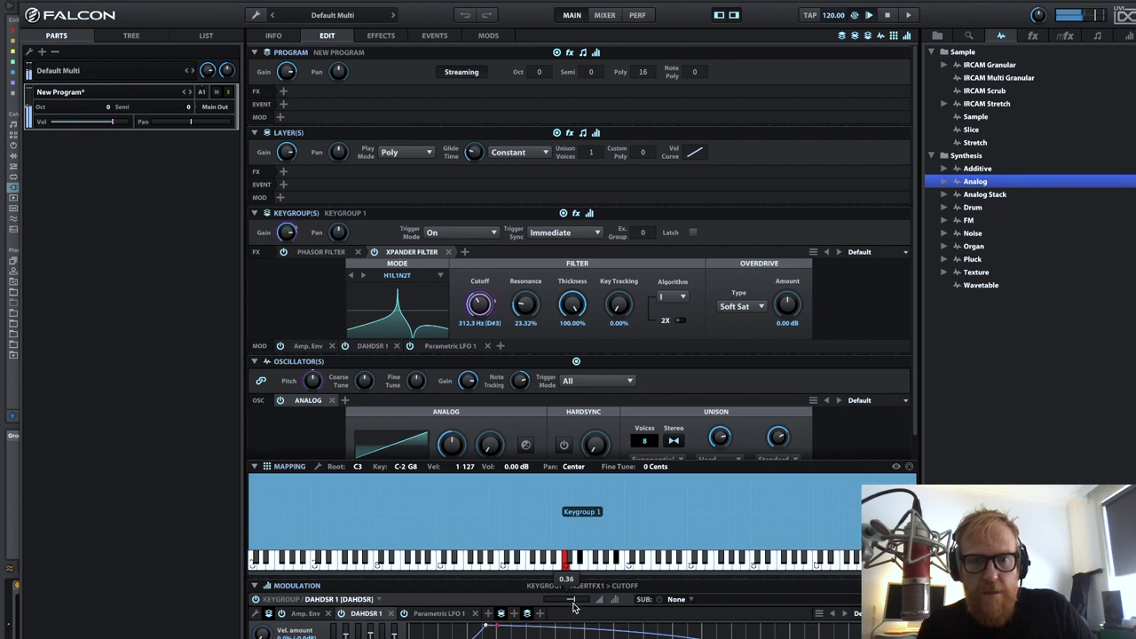
left_click_drag(572, 606, 572, 607)
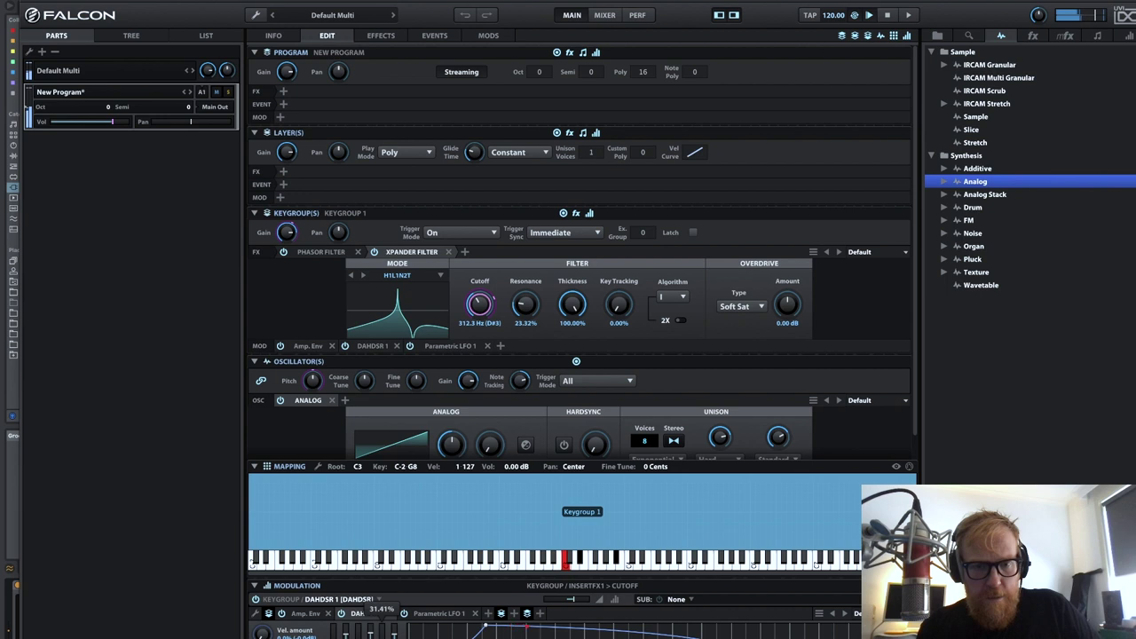
Step: Slow the DAHDSR envelope's rise further and lower the Xpander Filter's cutoff to about 188.3 Hz
left_click_drag(370, 632, 370, 613)
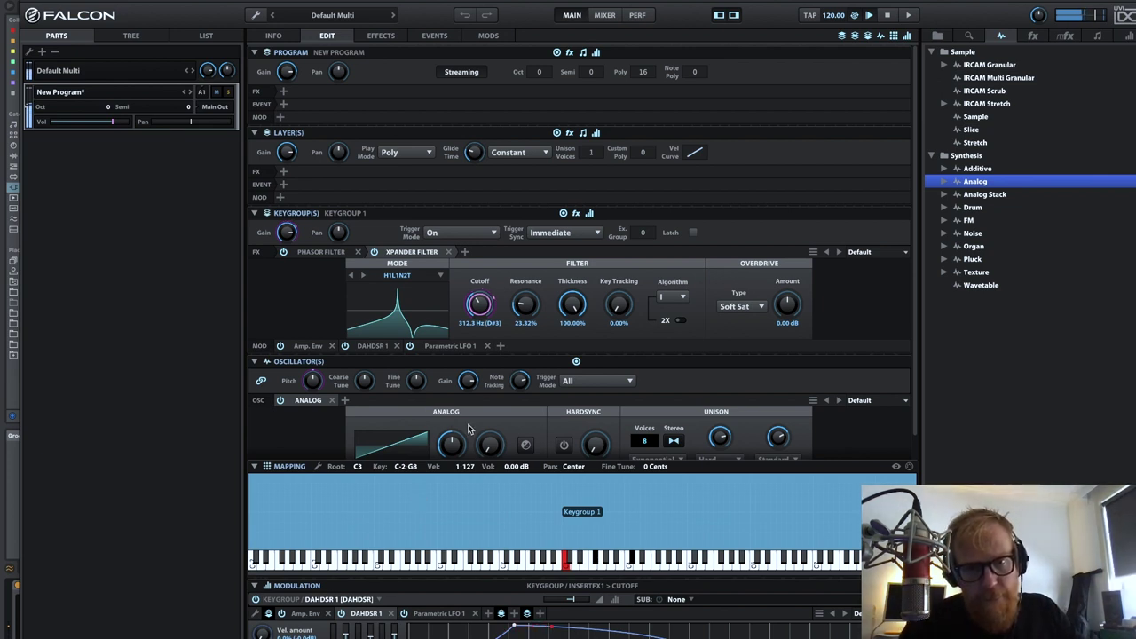
left_click_drag(487, 306, 484, 320)
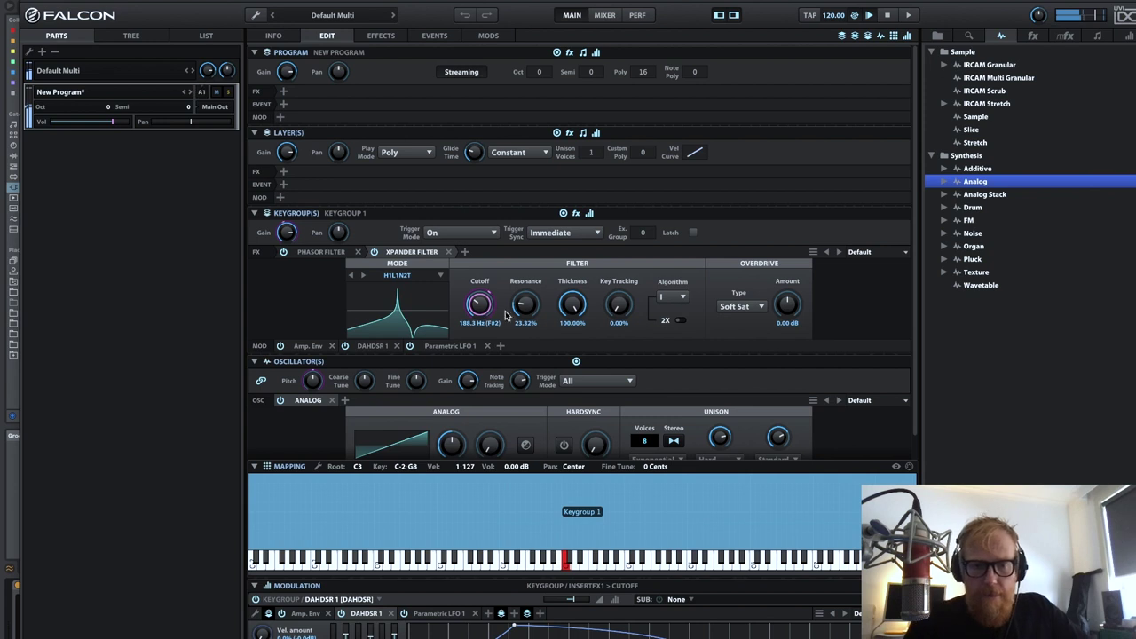
left_click_drag(344, 632, 346, 633)
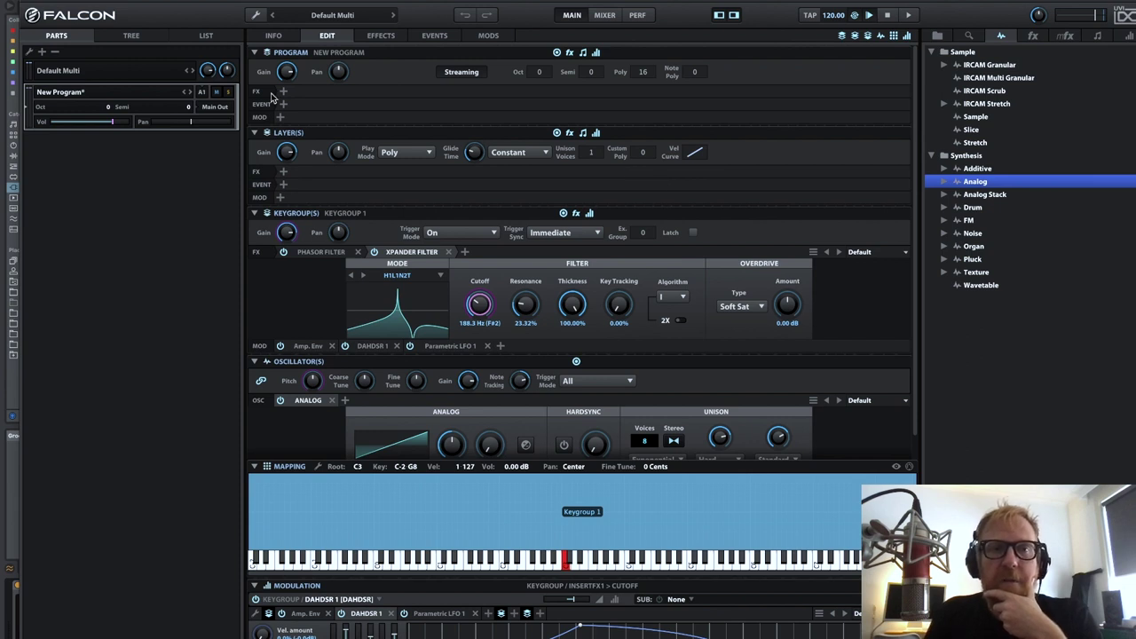
Step: Add a second layer to the program in the layer list
left_click(207, 37)
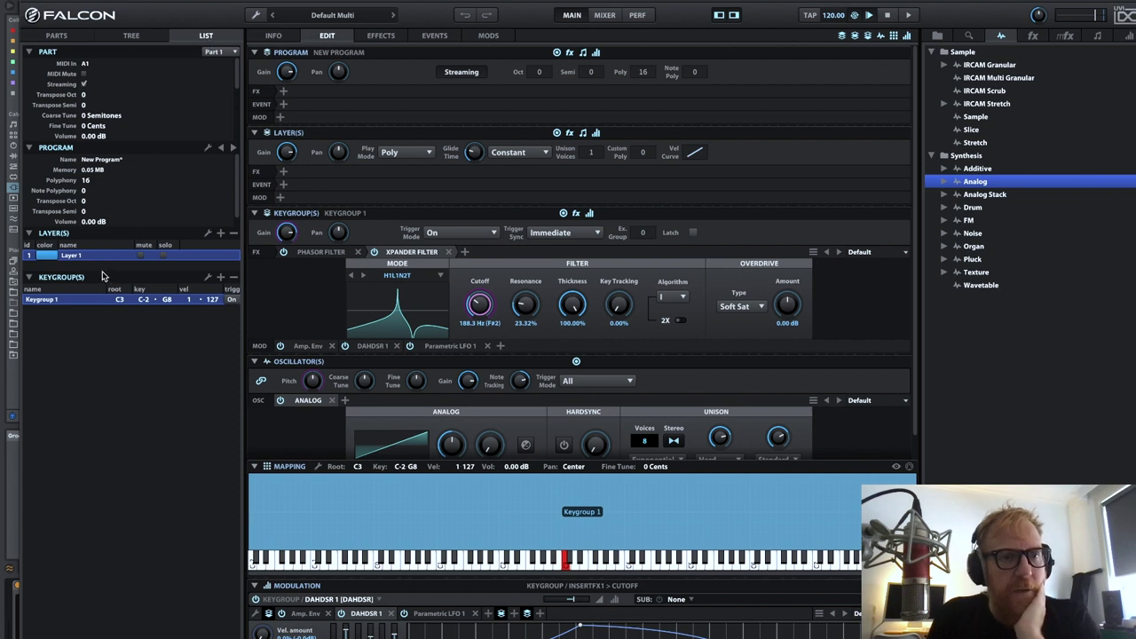
left_click(221, 233)
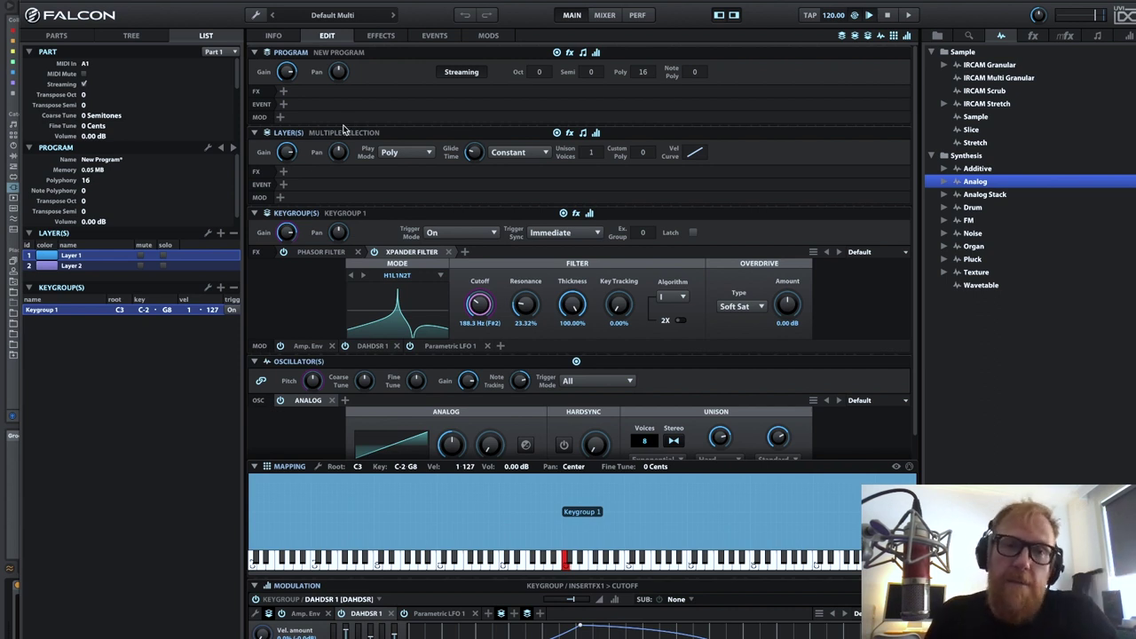
left_click(283, 91)
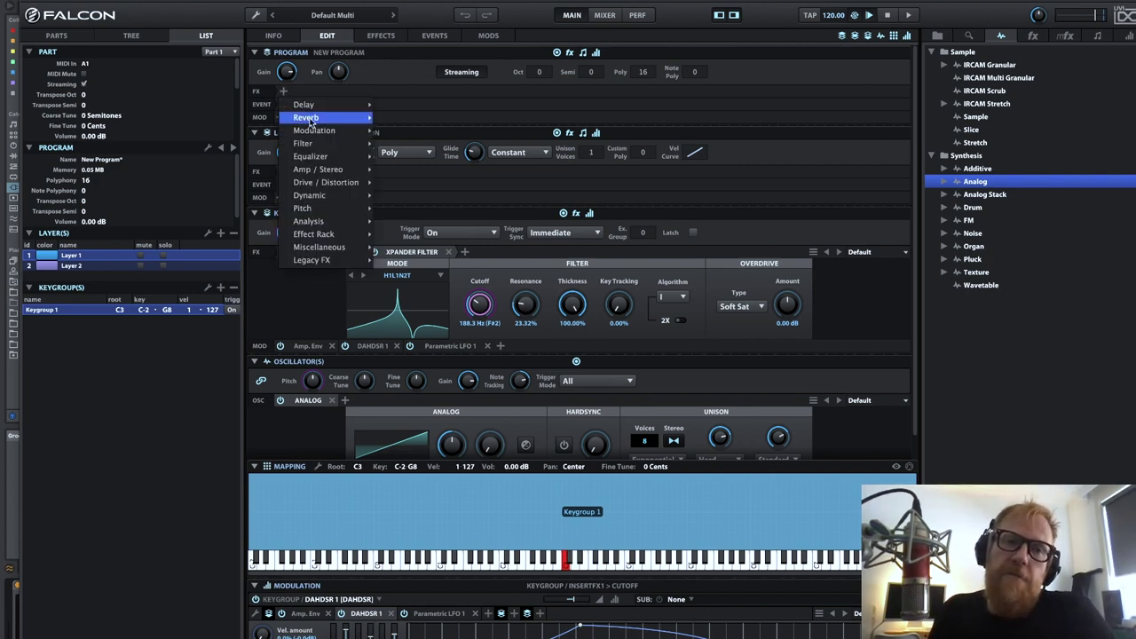
left_click(458, 118)
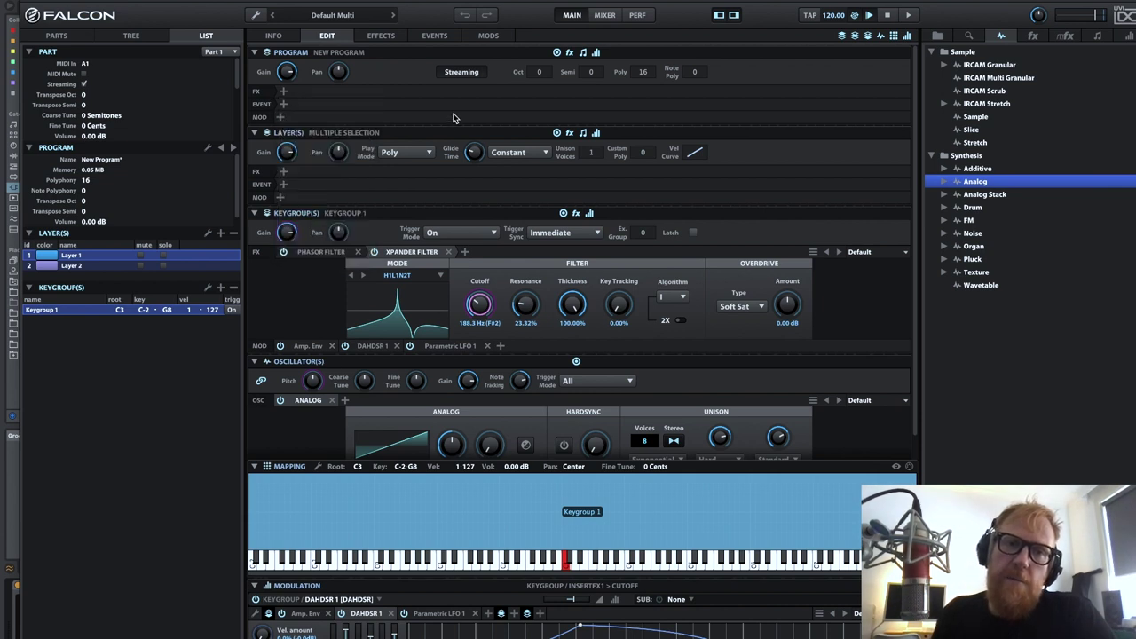
left_click(283, 105)
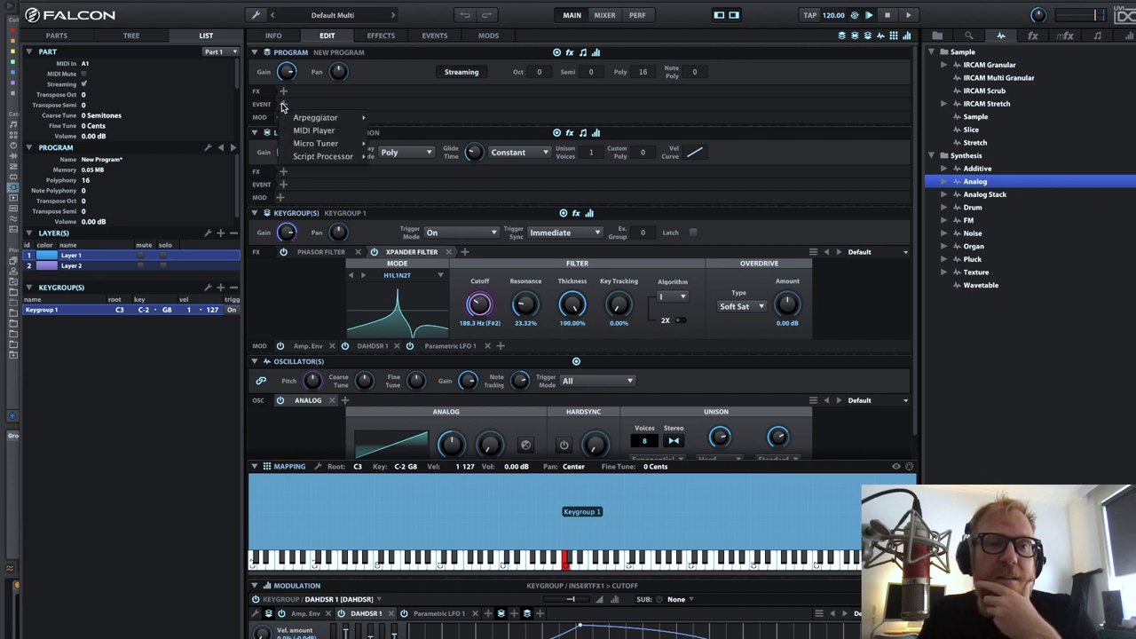
mouse_move(317, 120)
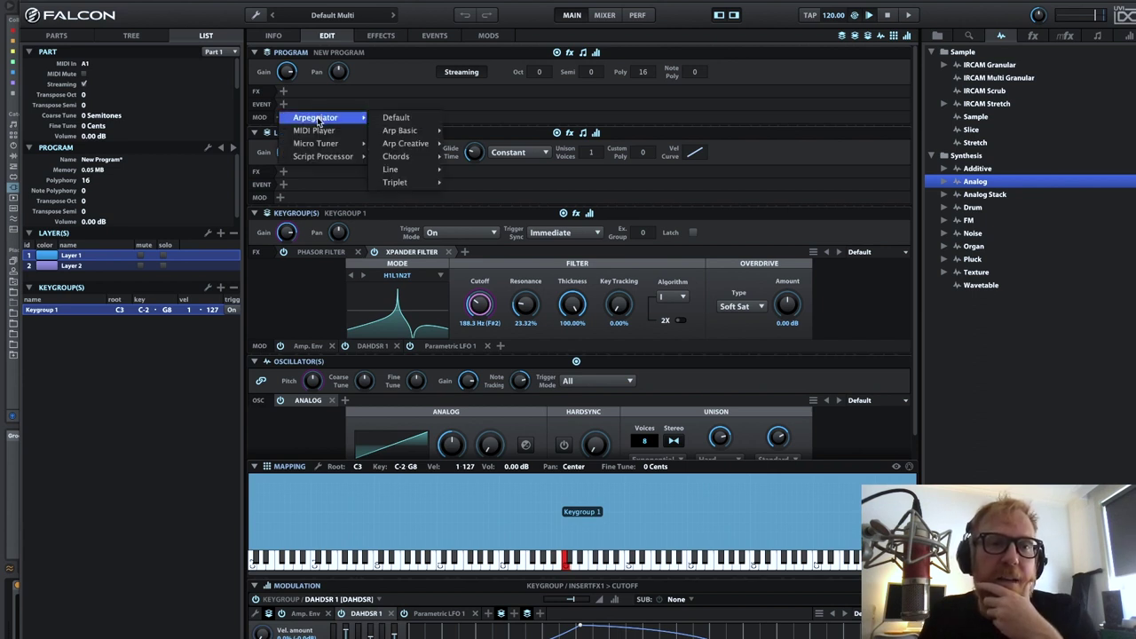
left_click(309, 184)
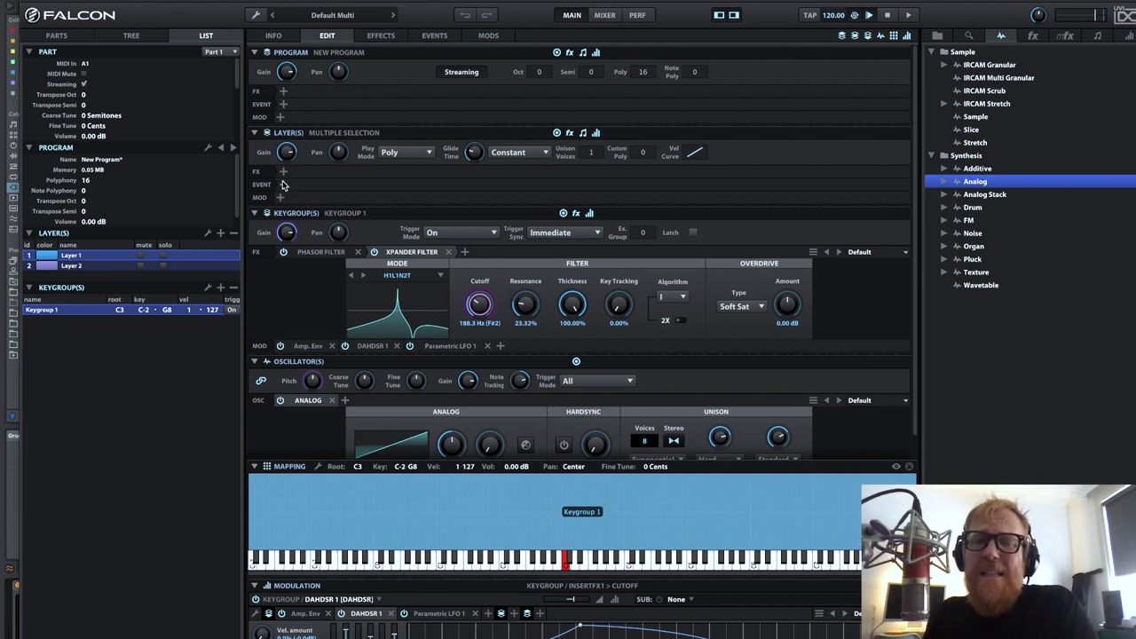
Step: Add a default SparkVerb reverb as an effect on Layer 1 only and set its mix to 100%
left_click(85, 268)
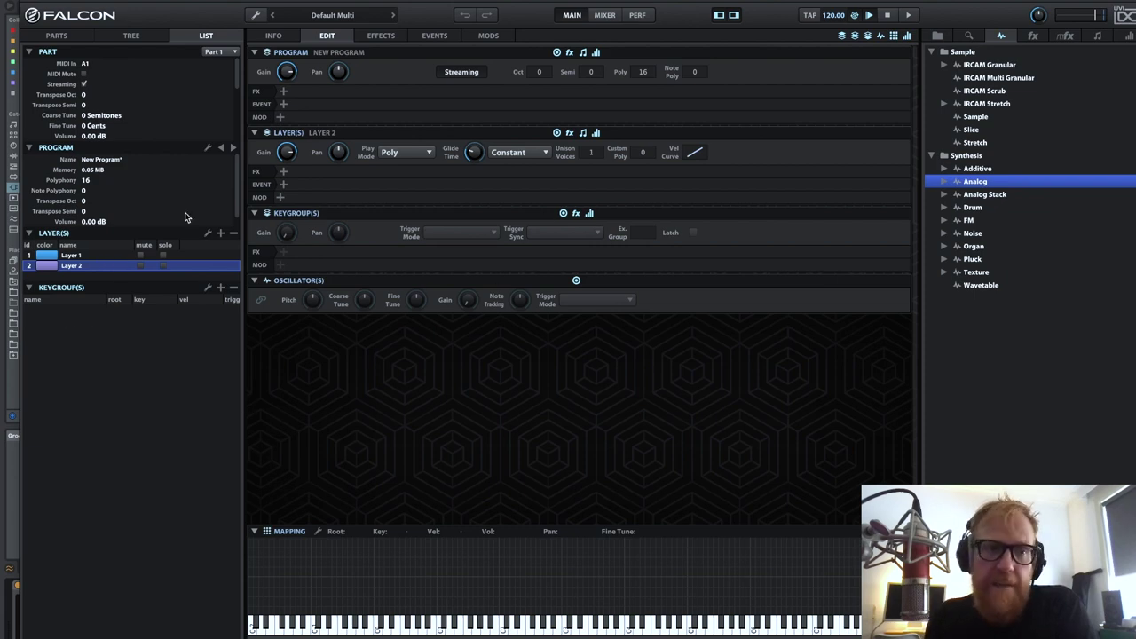
left_click(71, 256)
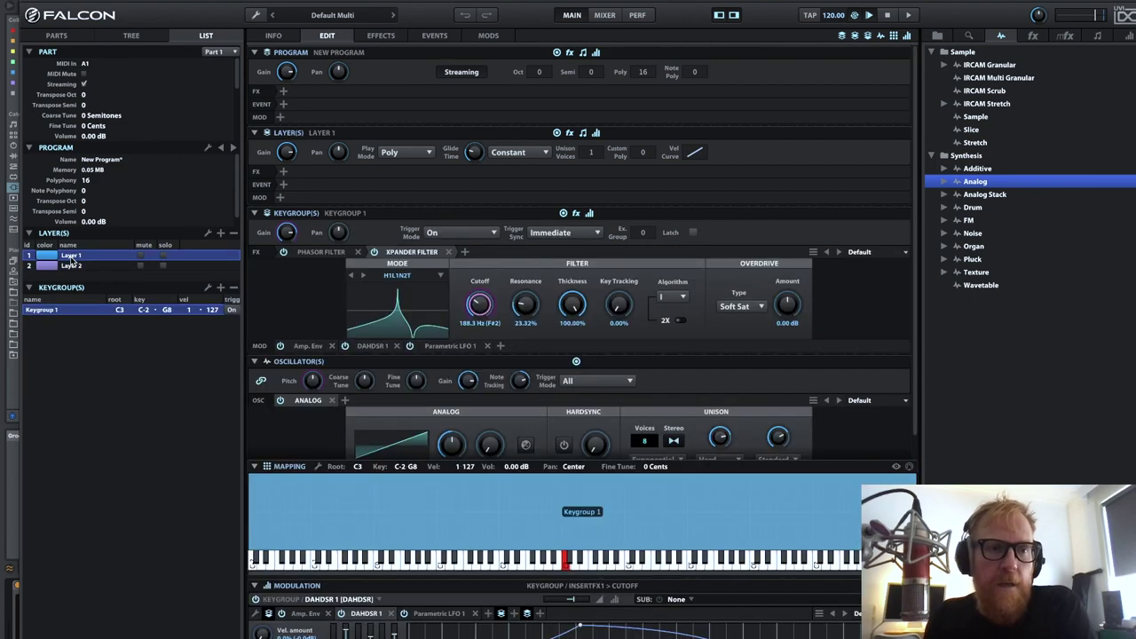
left_click(285, 172)
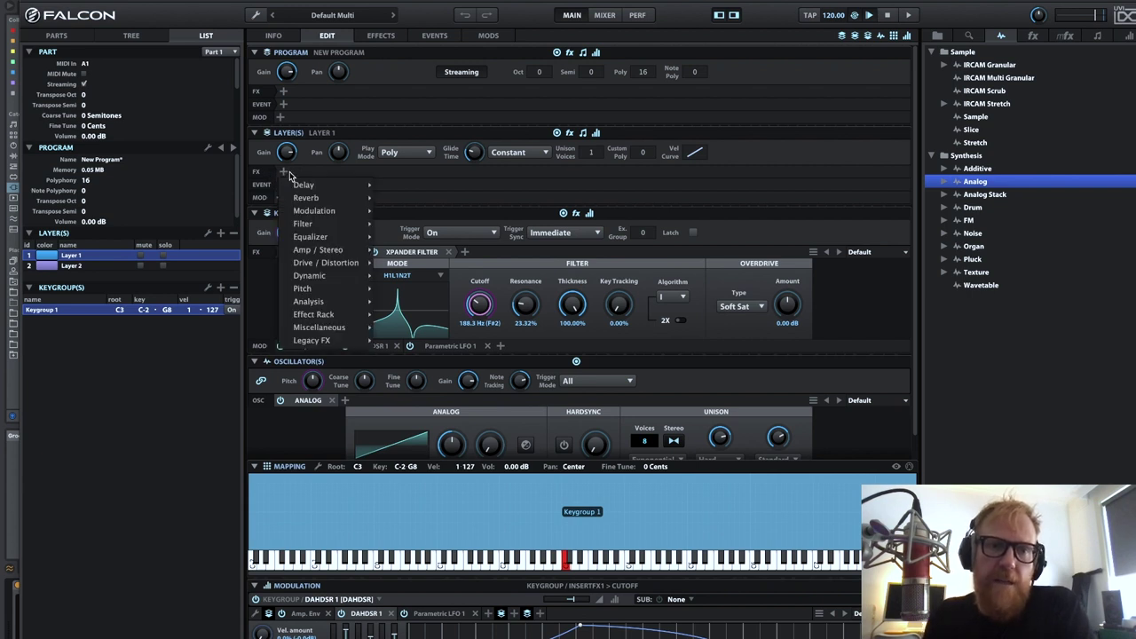
mouse_move(352, 201)
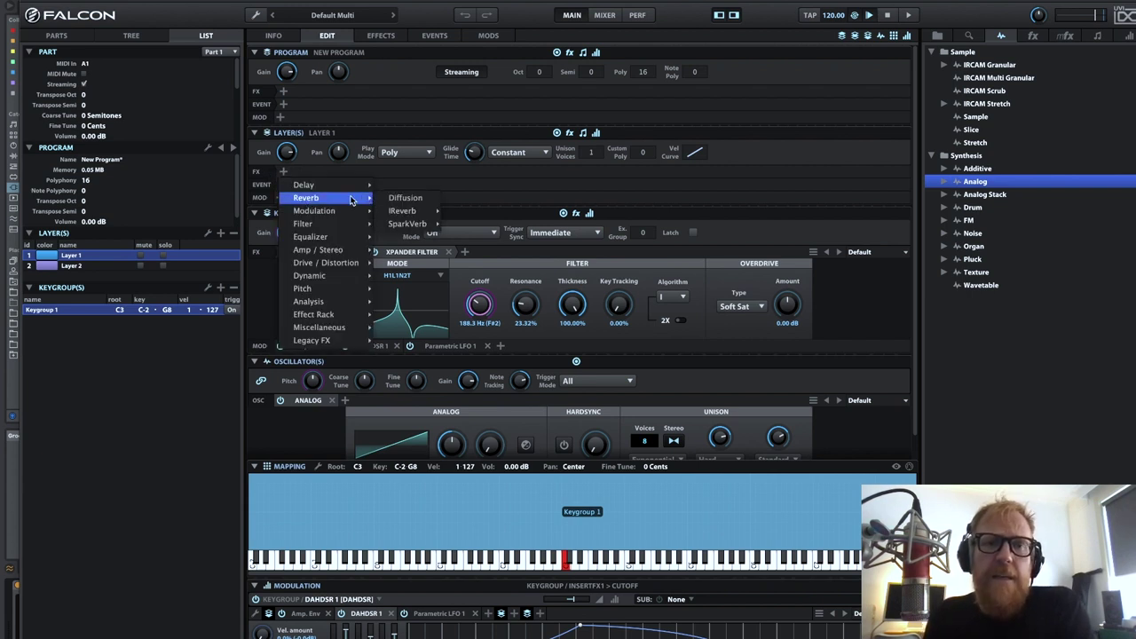
mouse_move(411, 227)
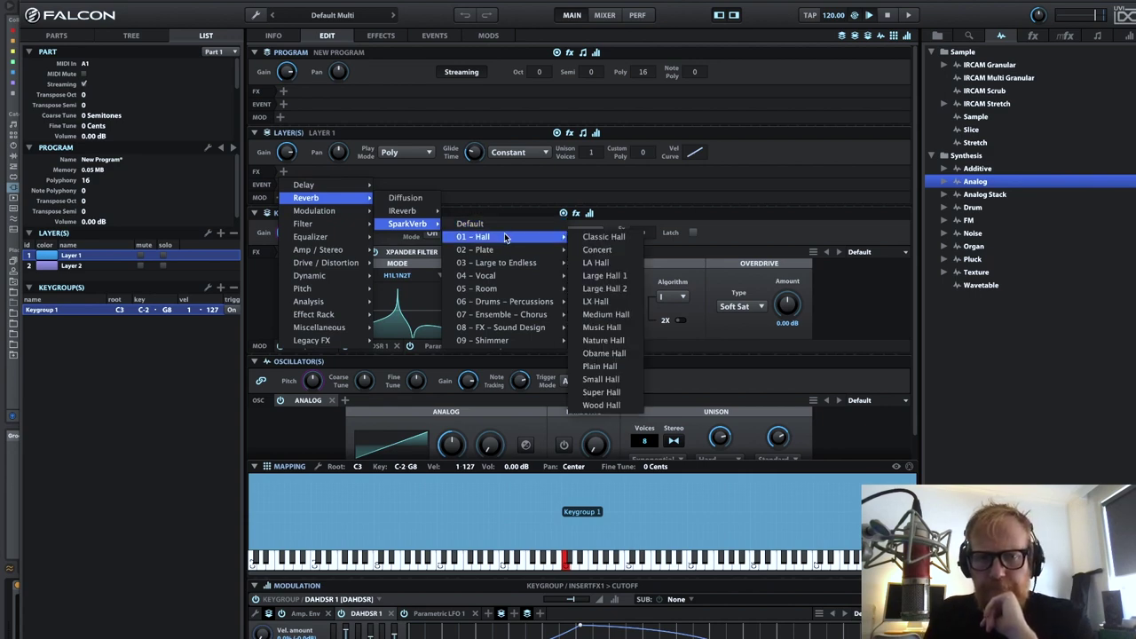
mouse_move(504, 263)
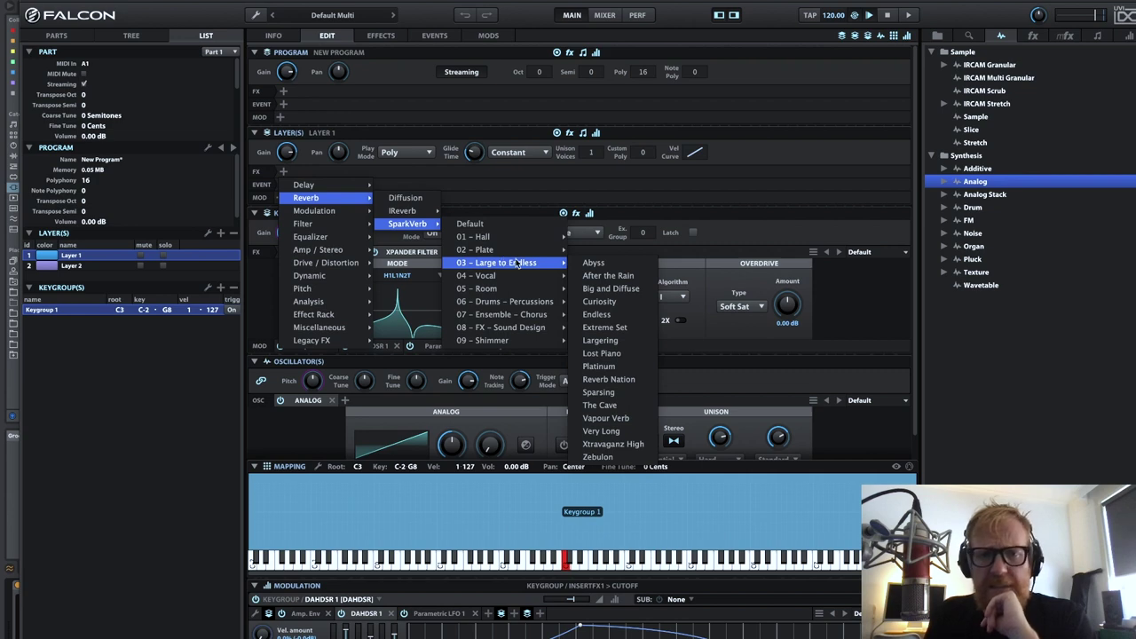
left_click(496, 225)
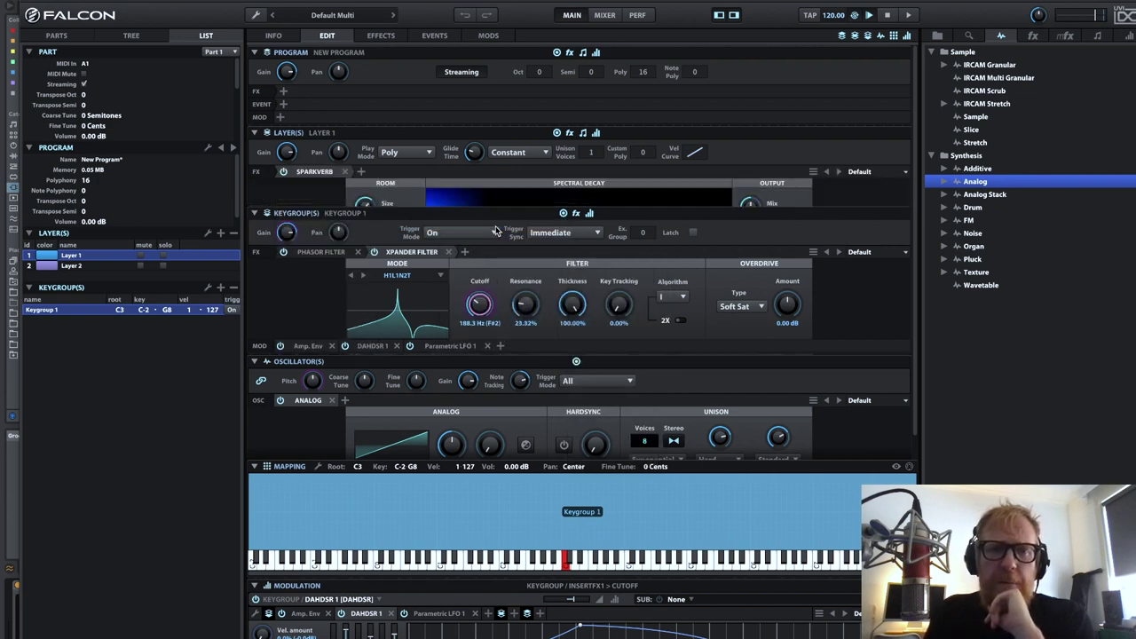
left_click_drag(748, 211, 748, 189)
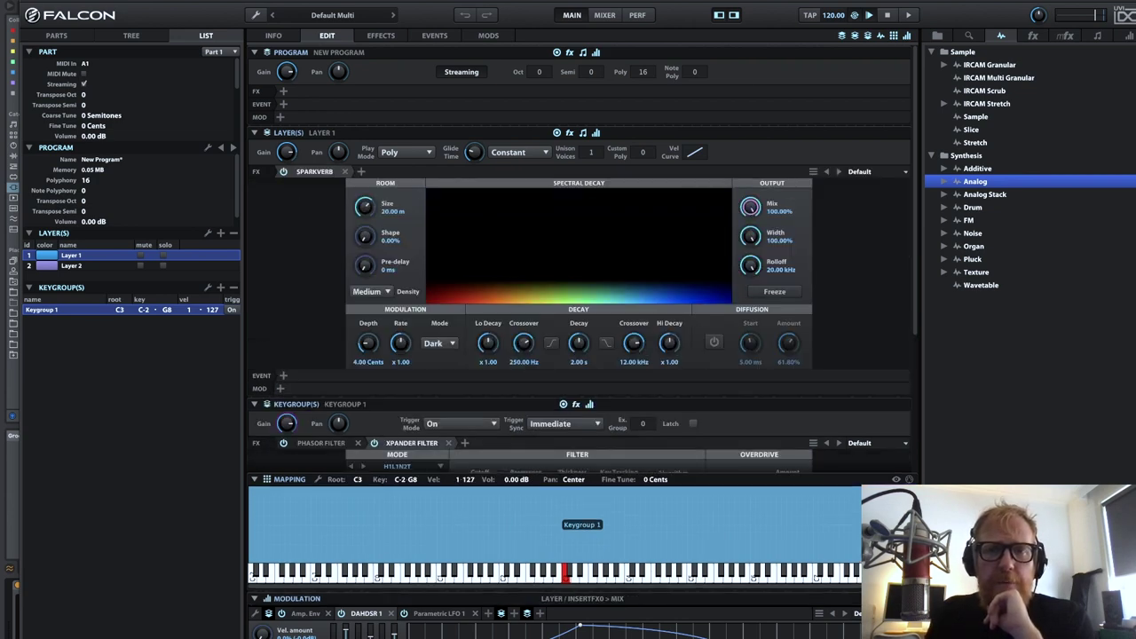
Step: Set SparkVerb's low decay to x 0.45 below 106.78 Hz, high decay to x 3.88 above 4.56 kHz, and decay time to 4.93 s
left_click_drag(486, 347, 533, 376)
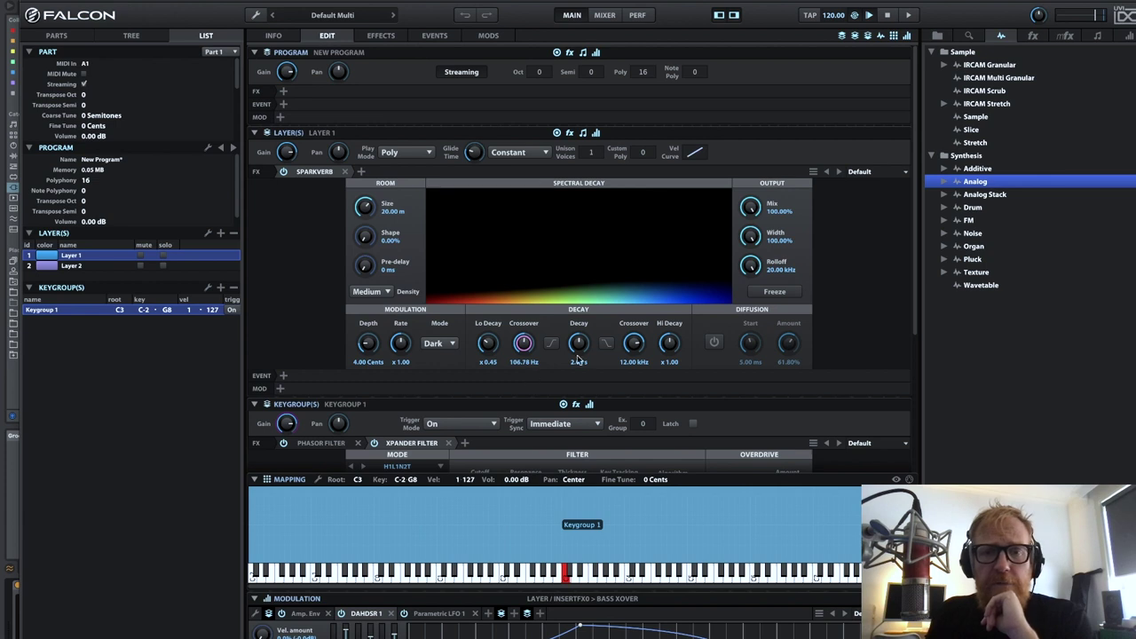
left_click_drag(636, 343, 640, 382)
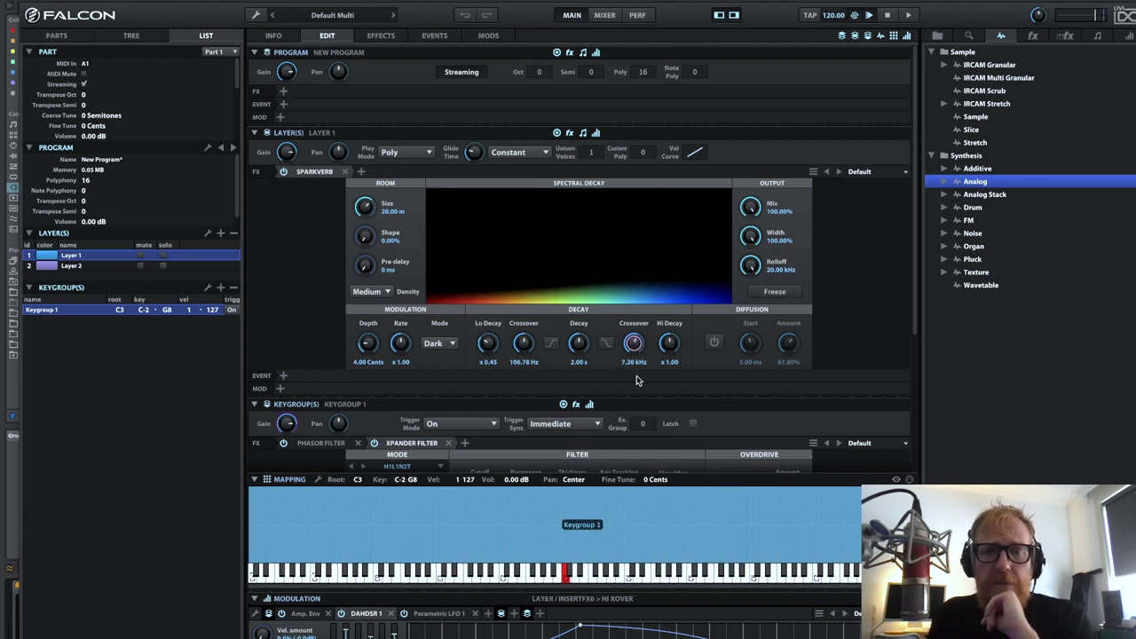
left_click_drag(670, 344, 669, 300)
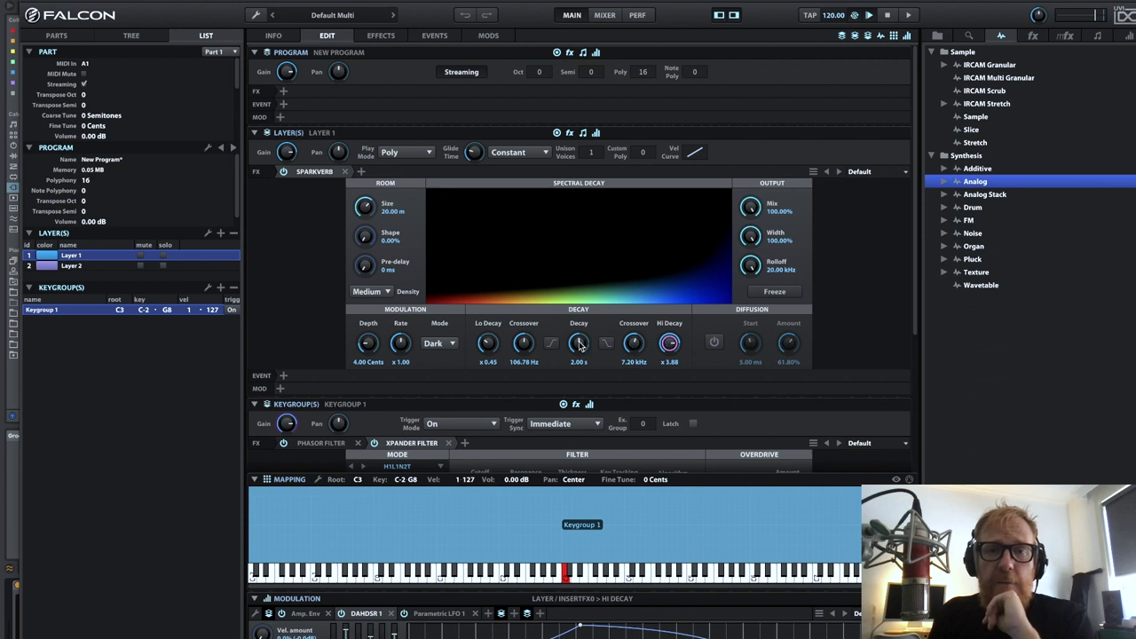
left_click_drag(579, 343, 579, 313)
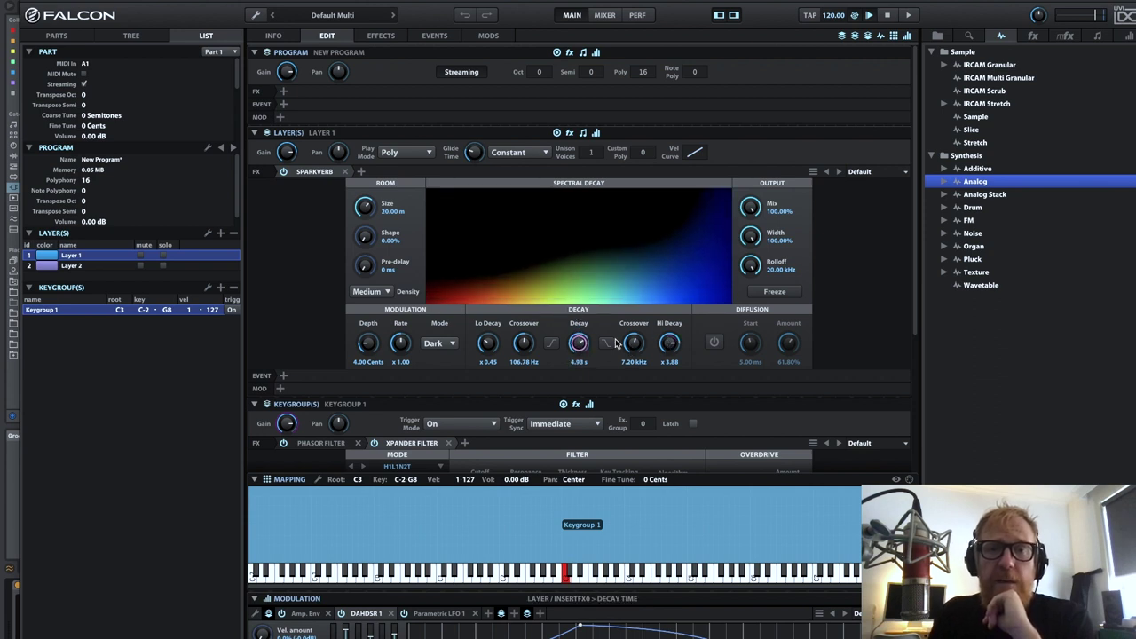
left_click_drag(633, 344, 634, 380)
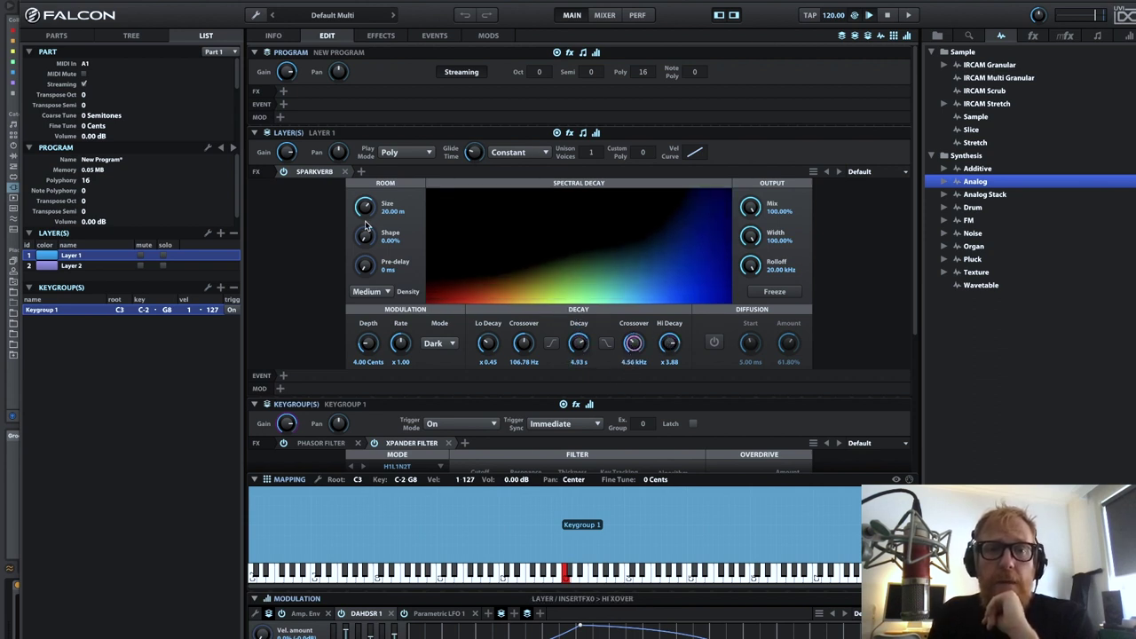
Step: Enlarge SparkVerb's room size to 27.92 m and set its modulation to Lo-Fi mode with a depth of 4.91 cents
left_click_drag(365, 212, 364, 190)
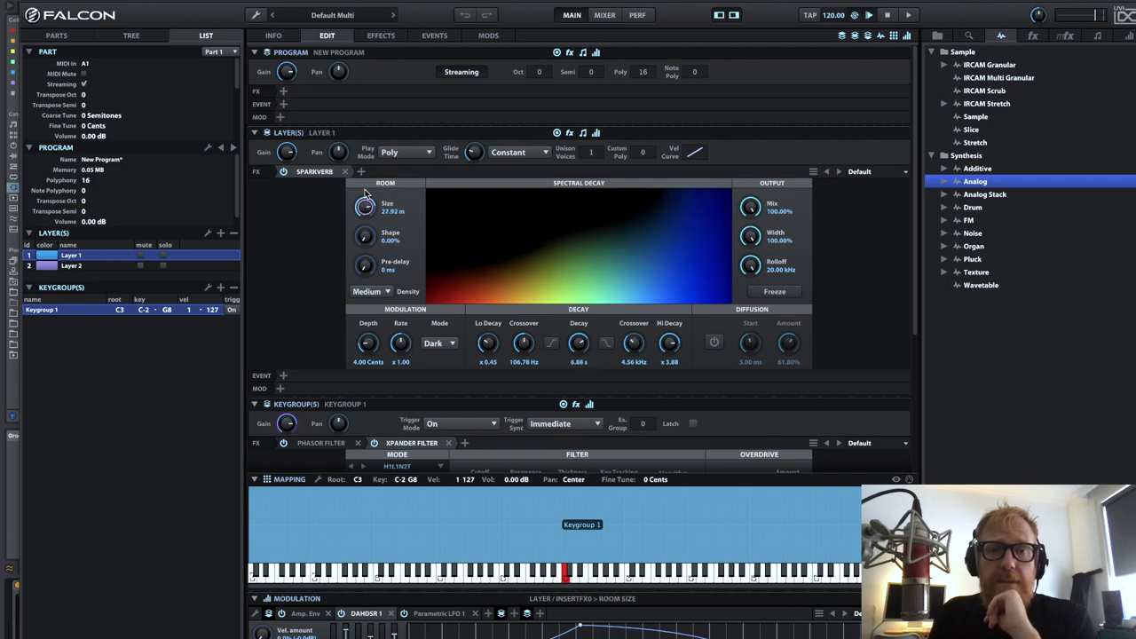
left_click(438, 344)
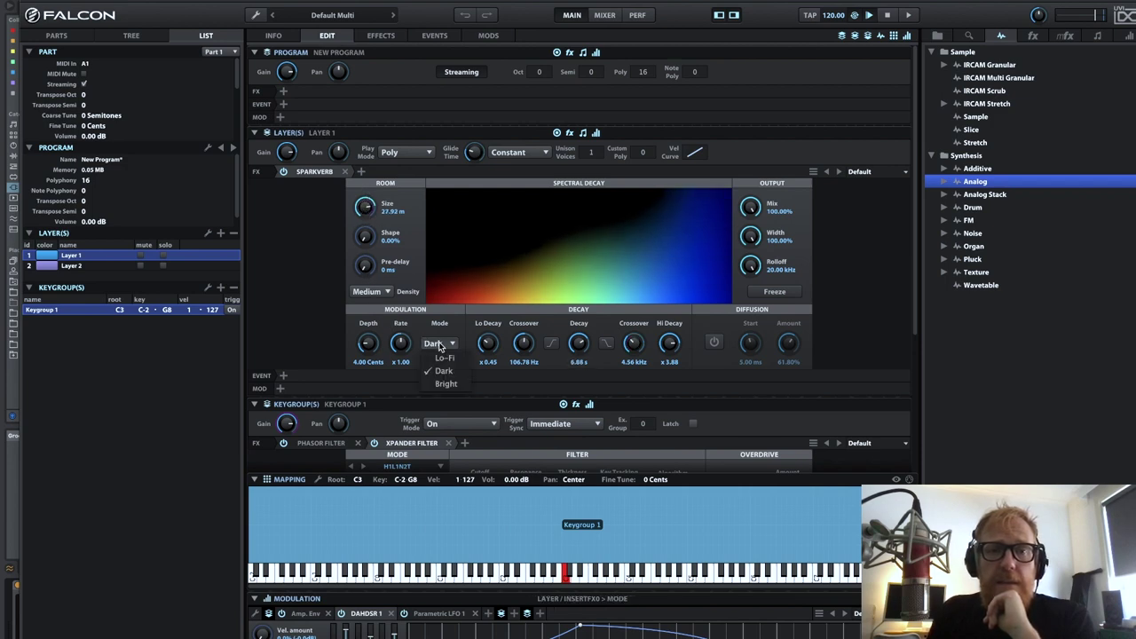
left_click(448, 360)
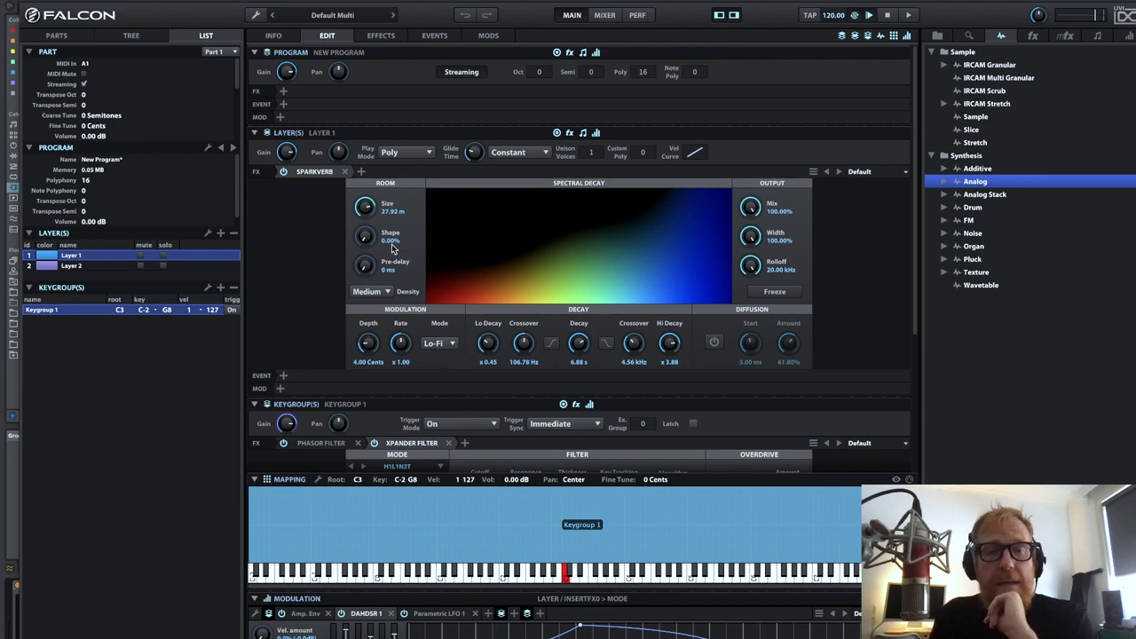
left_click(368, 346)
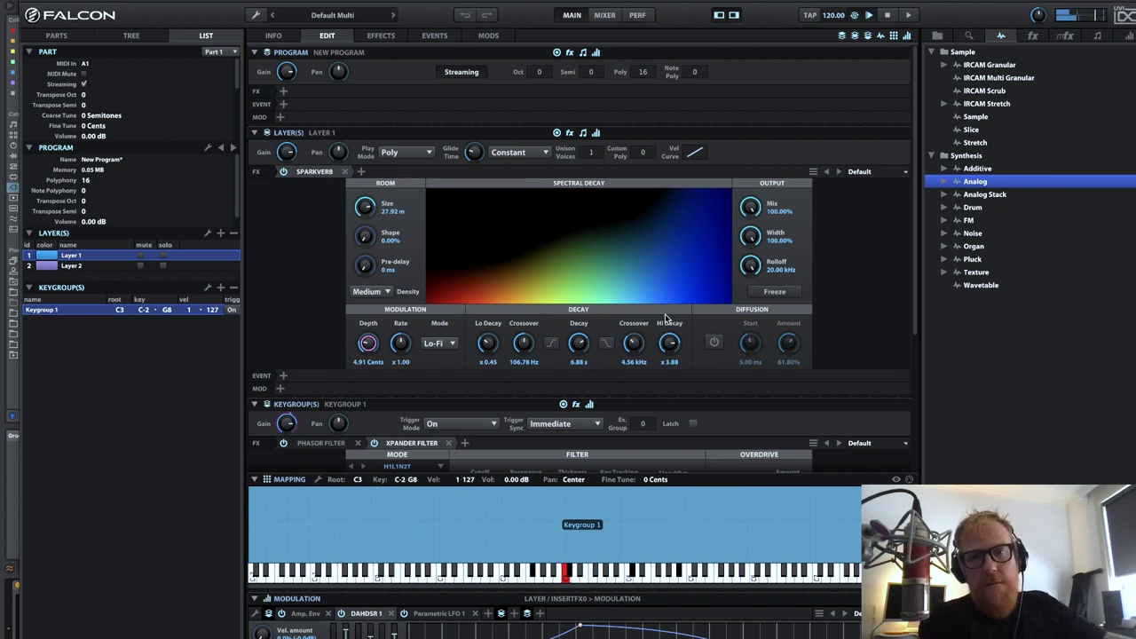
Step: Enable SparkVerb's diffusion with an amount of 84.51% and raise the room shape to 59.78%
left_click(716, 344)
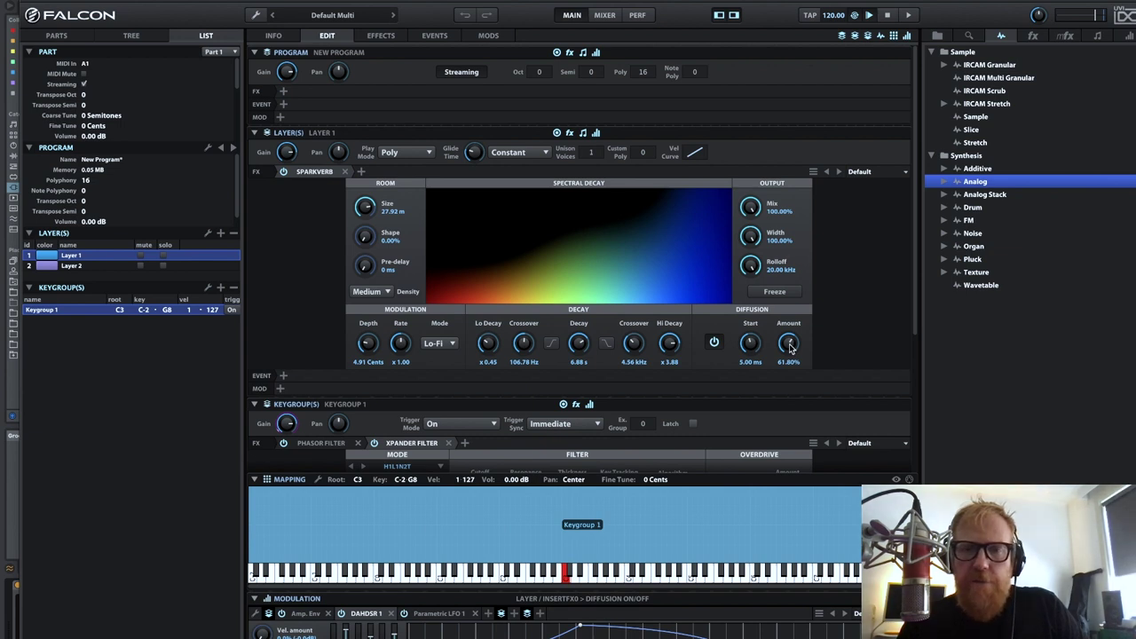
left_click_drag(790, 348, 787, 310)
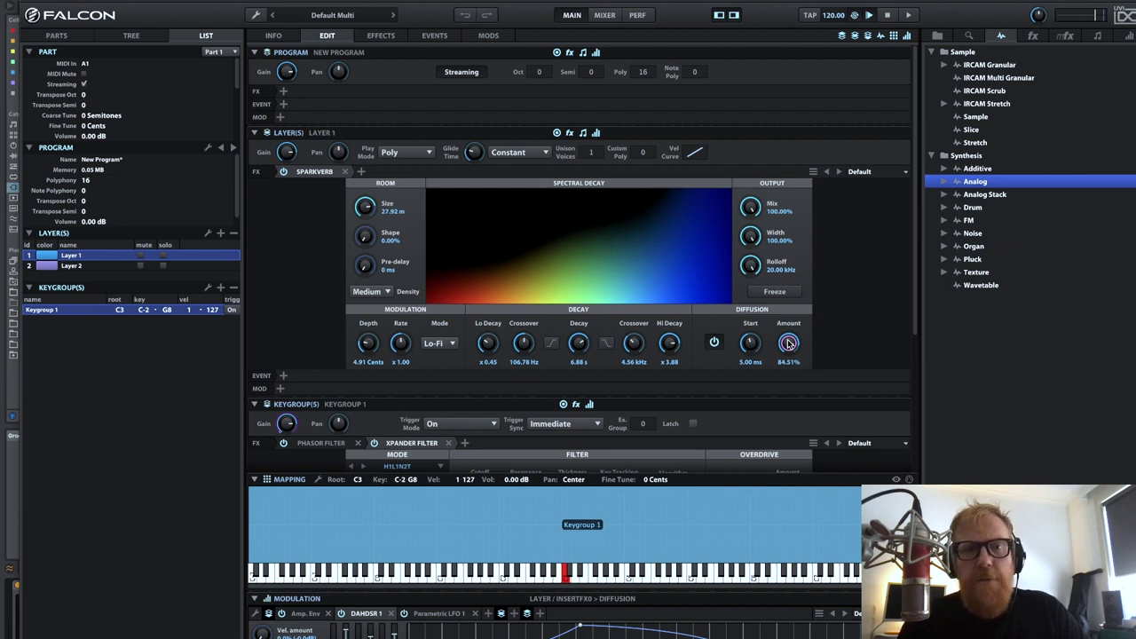
left_click(365, 238)
left_click_drag(366, 238, 363, 203)
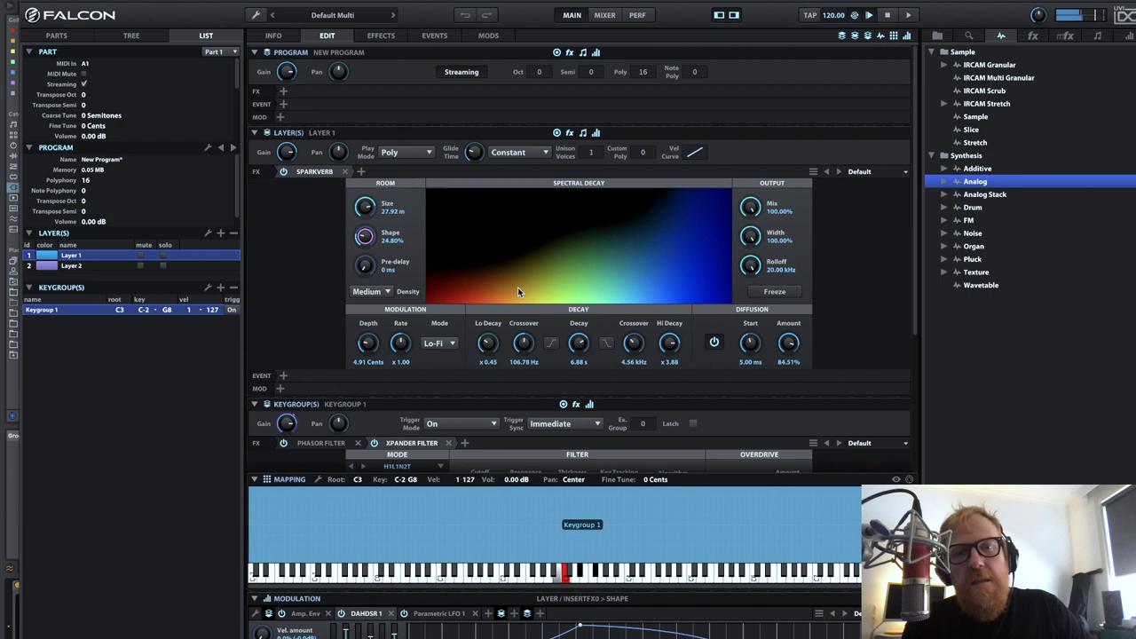
left_click_drag(371, 238, 373, 184)
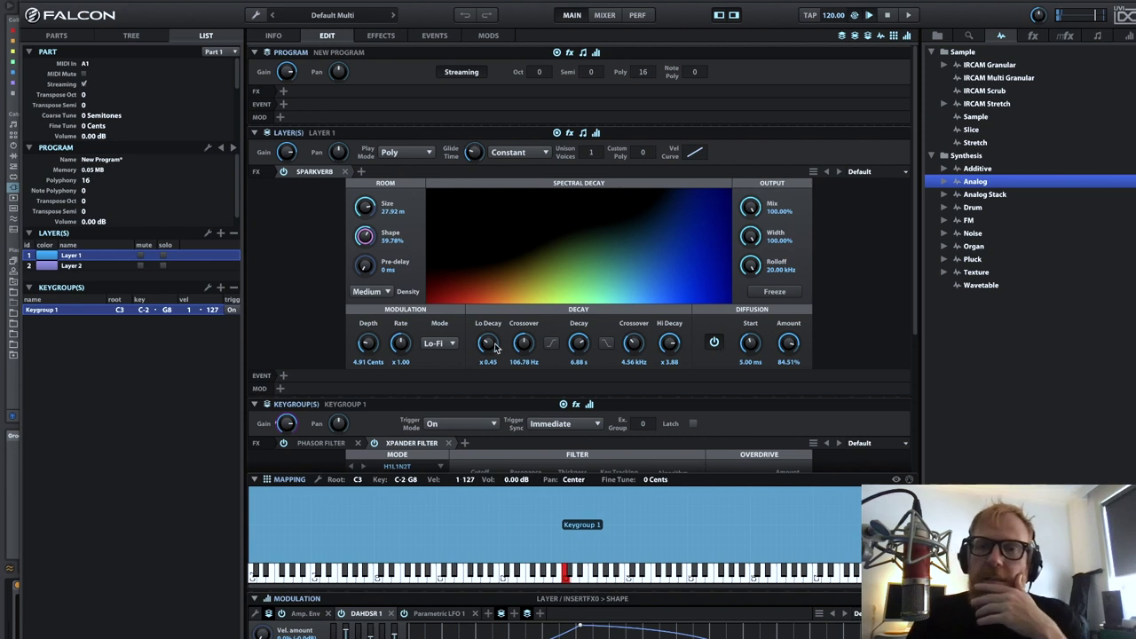
left_click(360, 172)
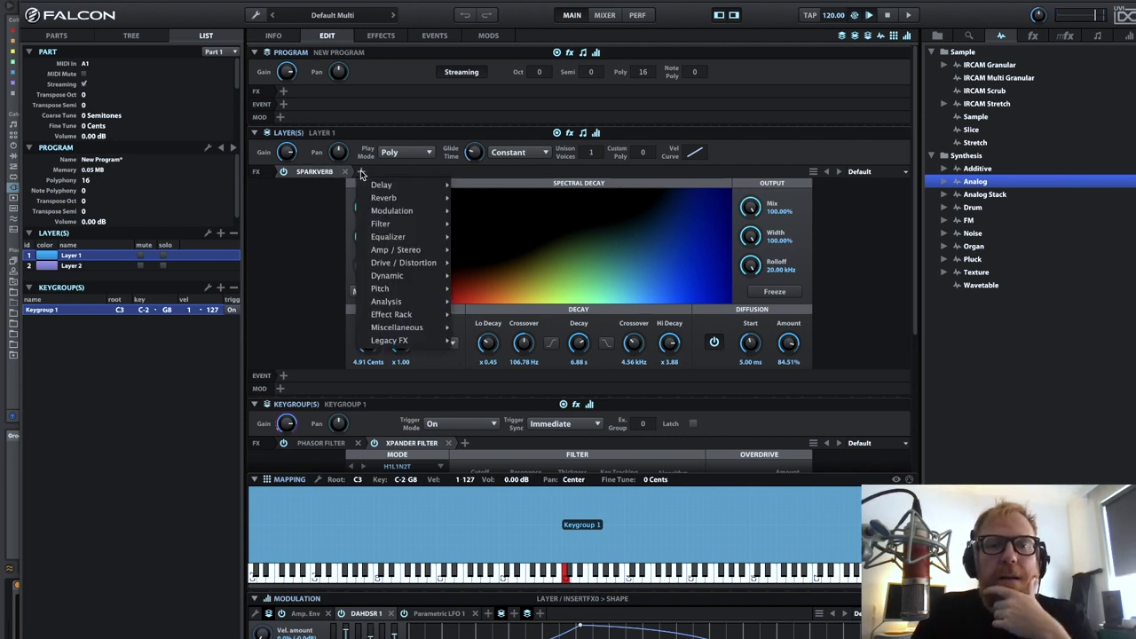
mouse_move(455, 200)
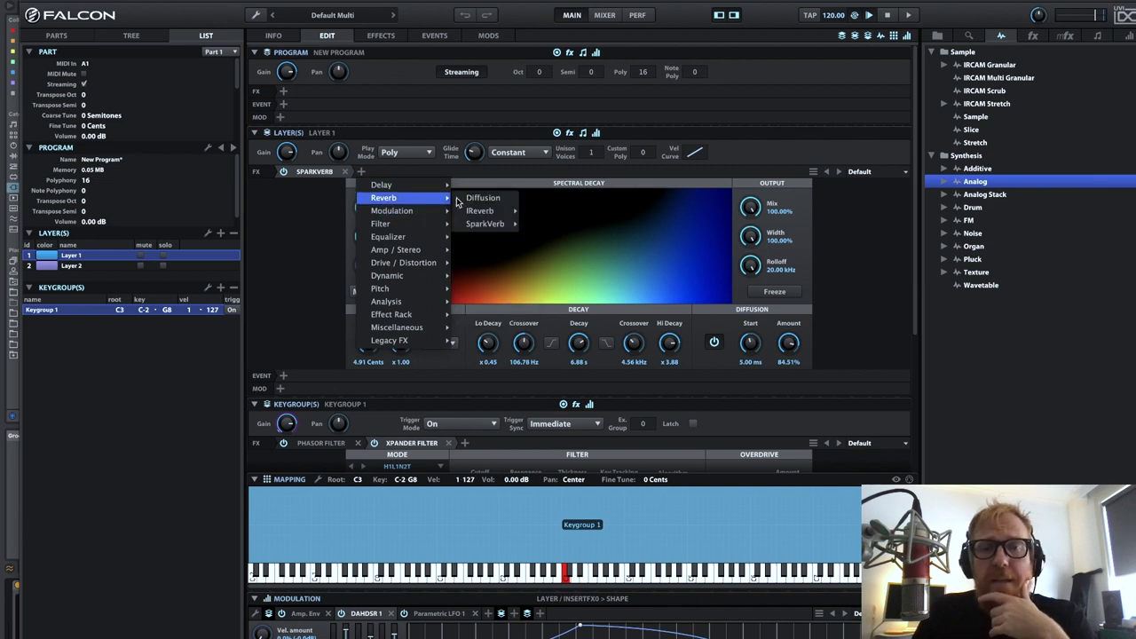
mouse_move(480, 217)
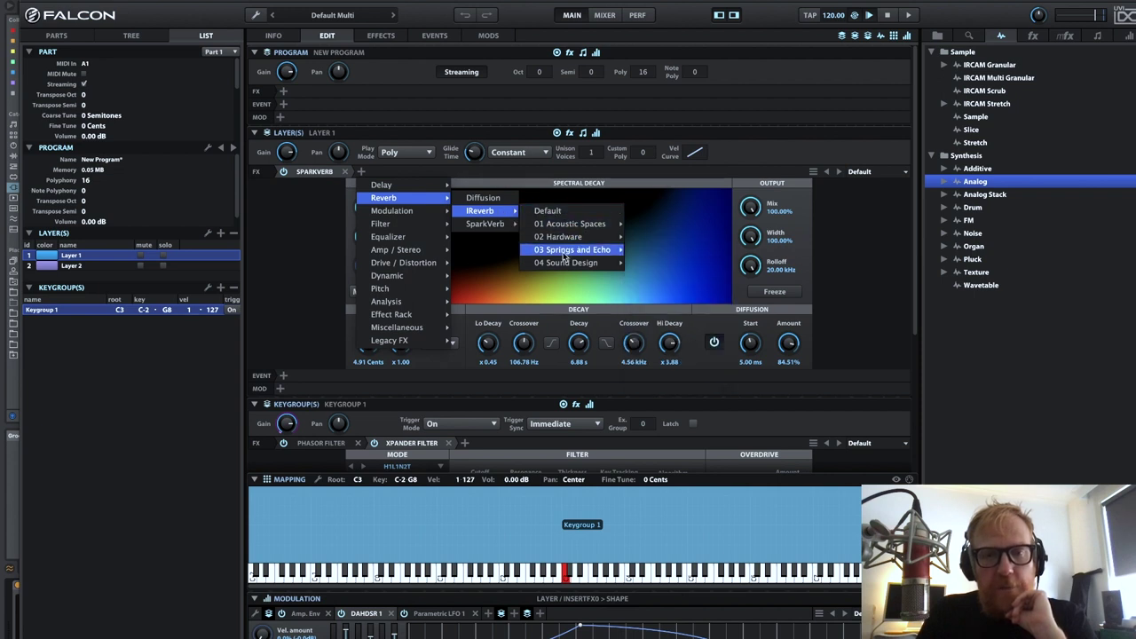
mouse_move(583, 229)
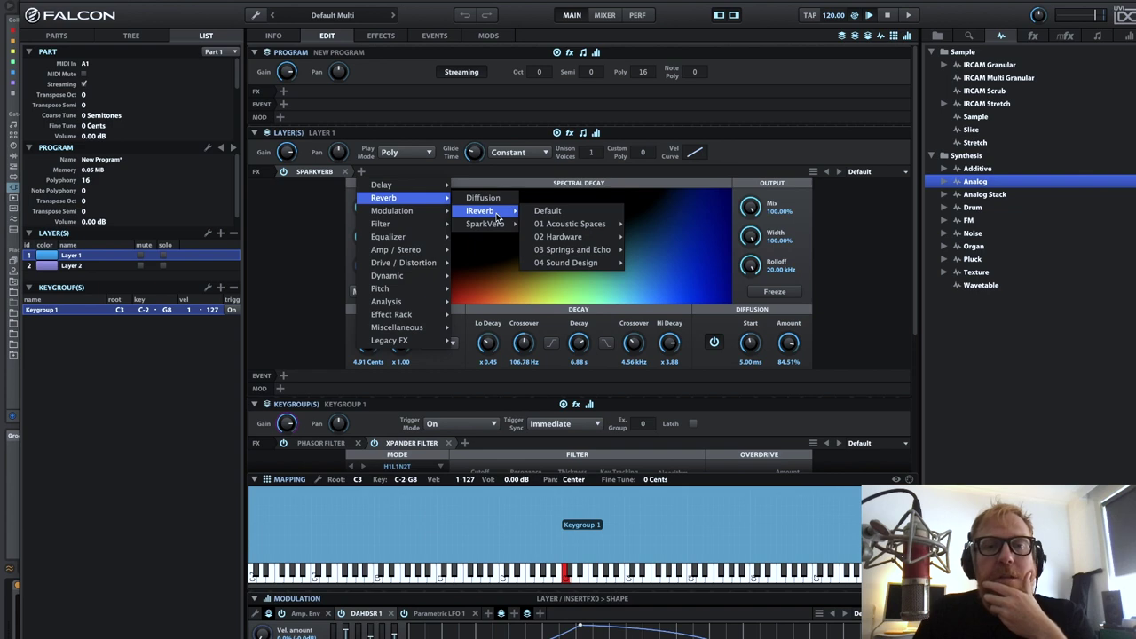
left_click(404, 179)
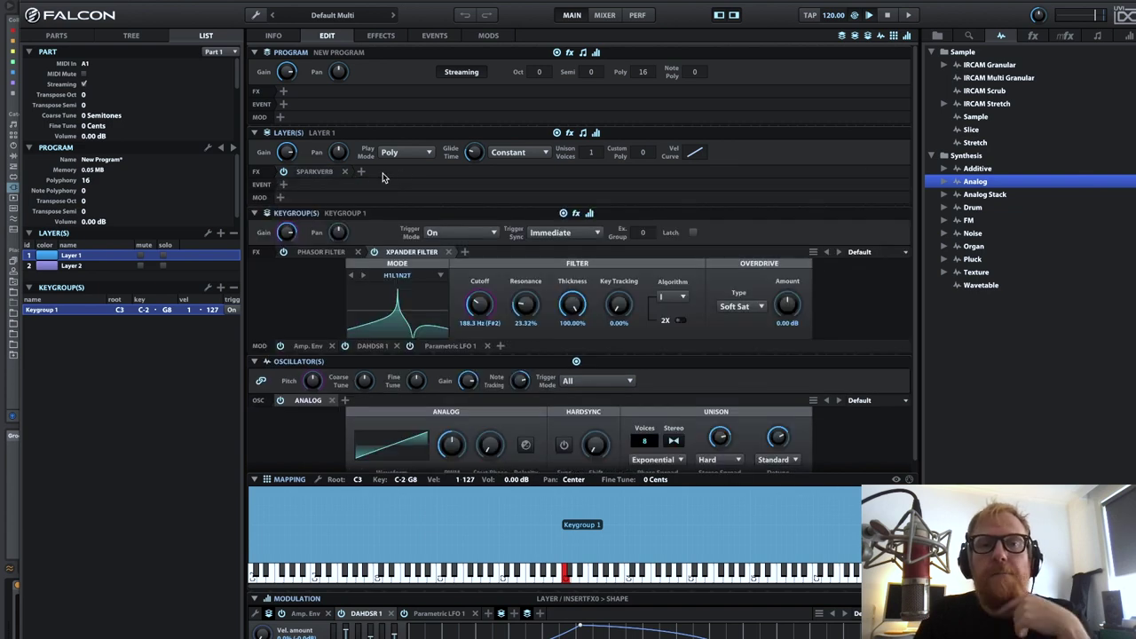
left_click(316, 172)
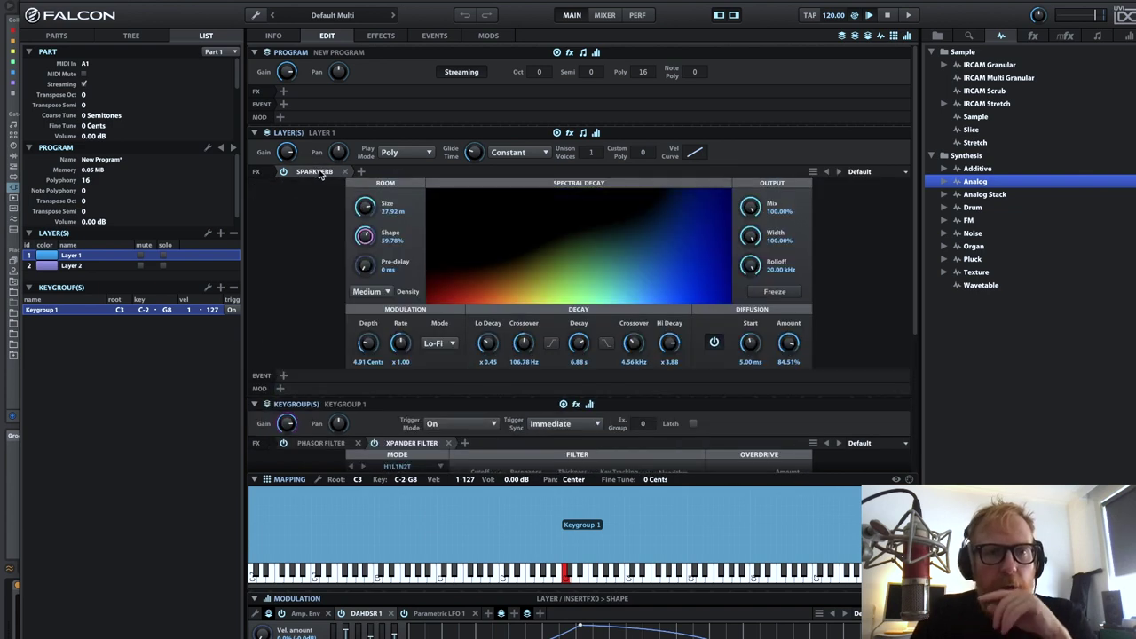
mouse_move(287, 156)
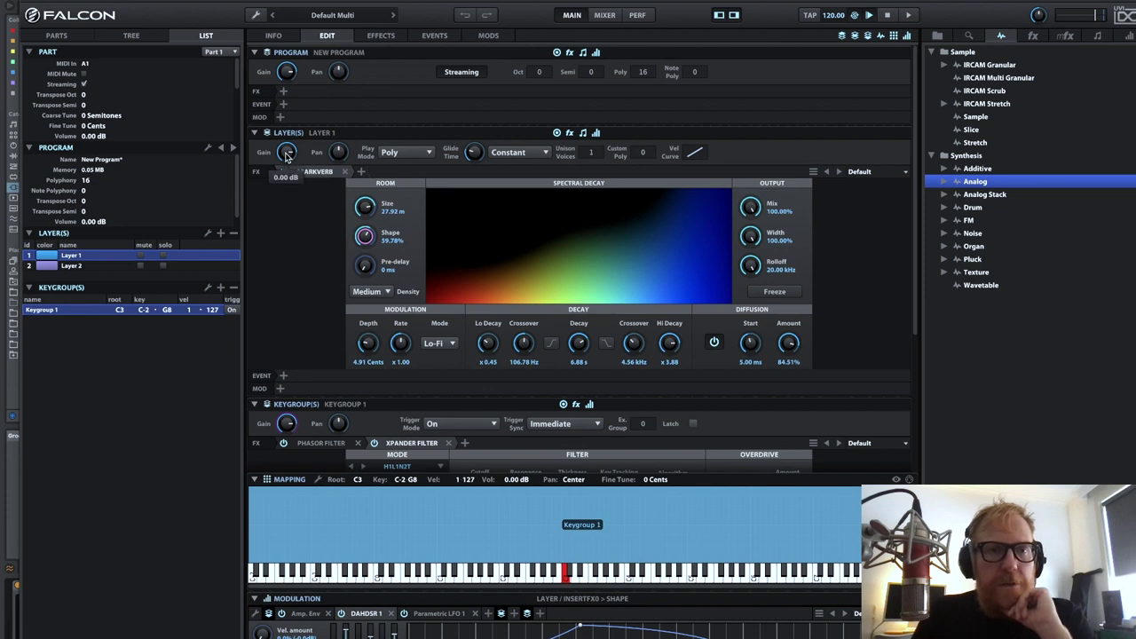
right_click(287, 156)
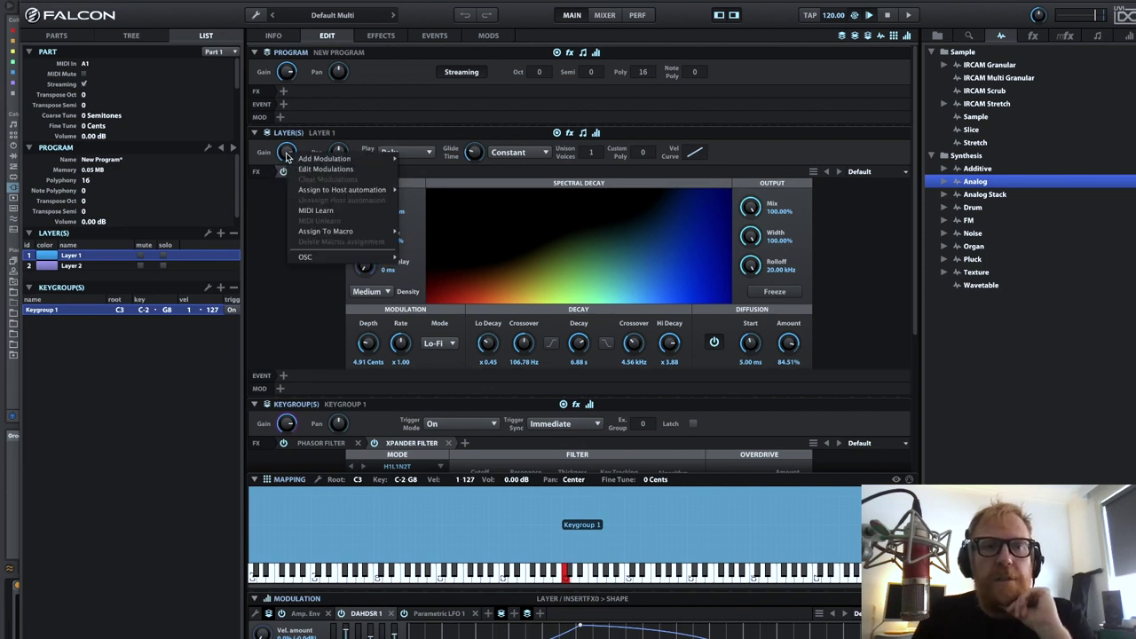
mouse_move(327, 163)
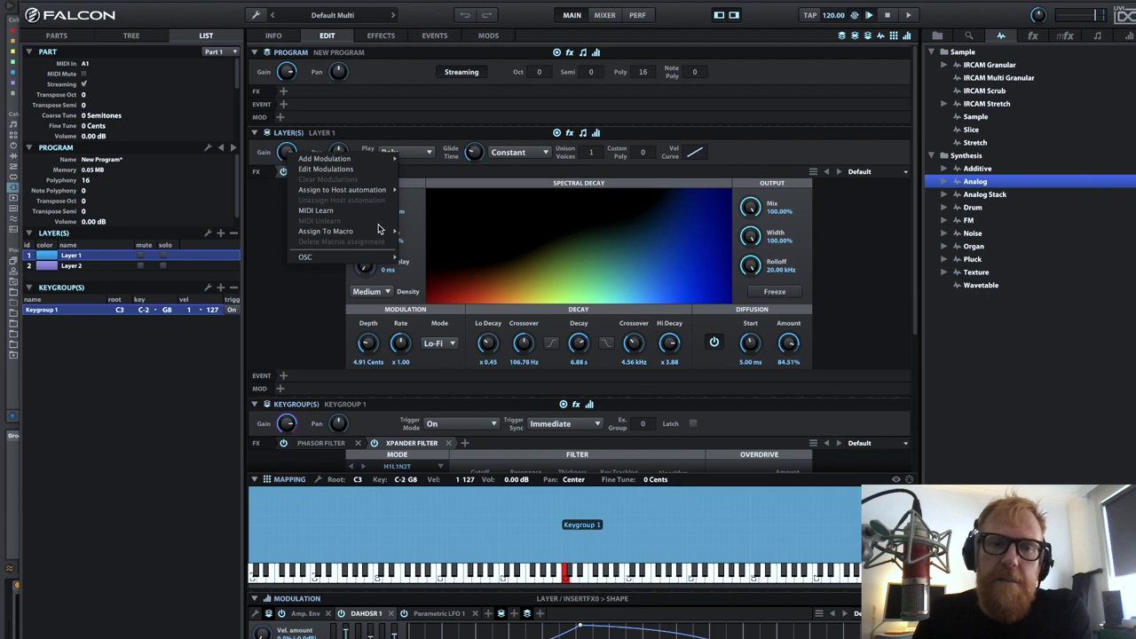
left_click(314, 324)
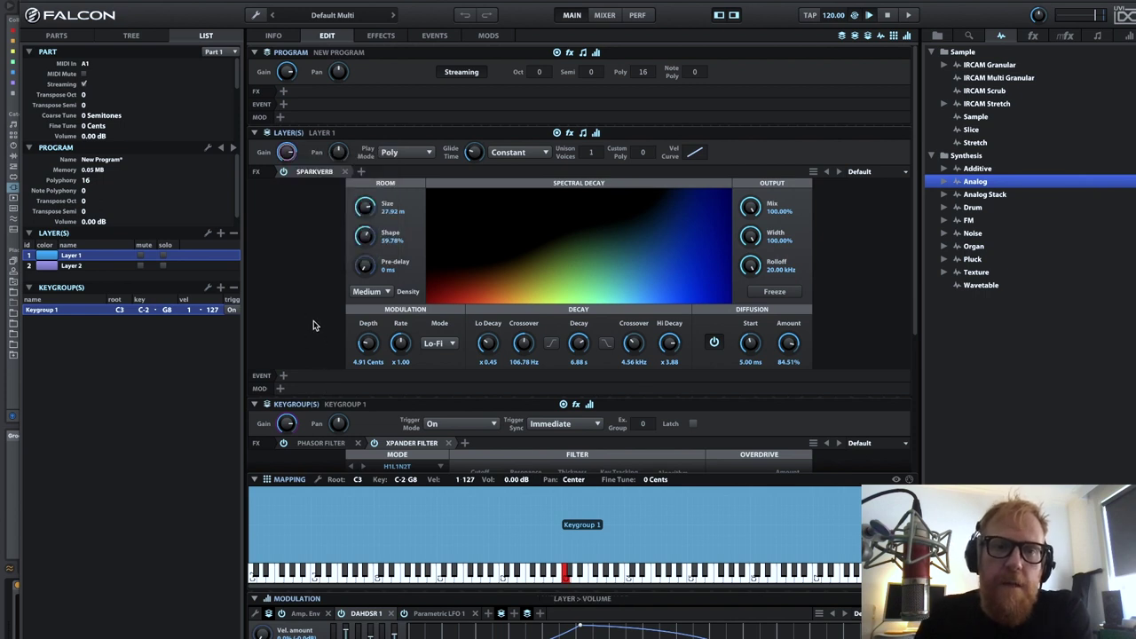
Step: Add a Gain effect after SparkVerb in Layer 1's effect chain
left_click(362, 171)
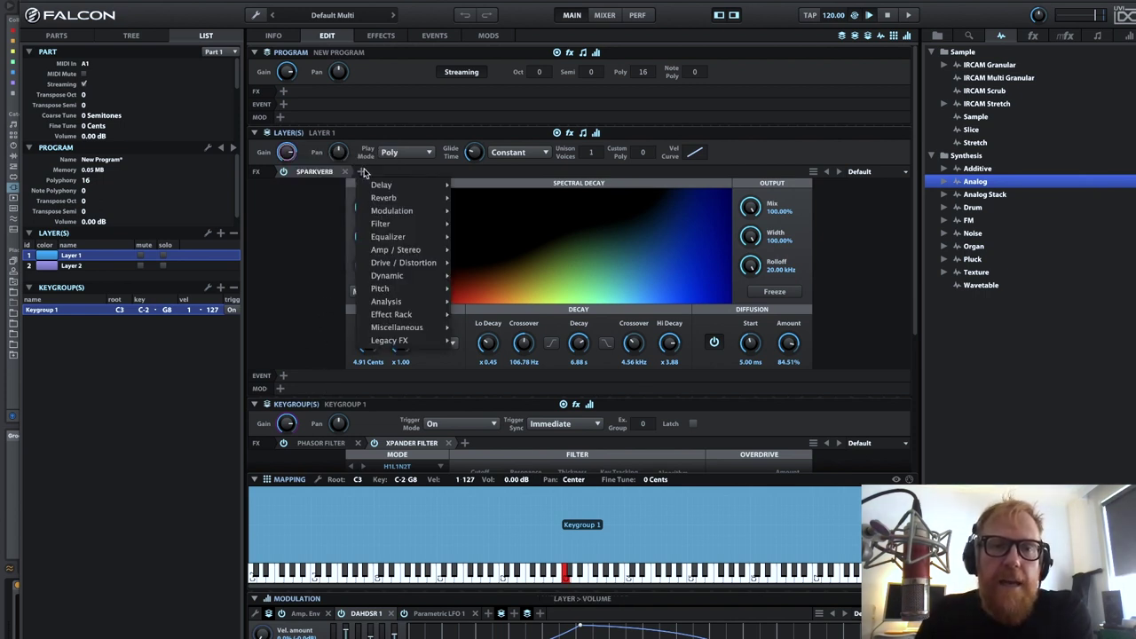
mouse_move(425, 255)
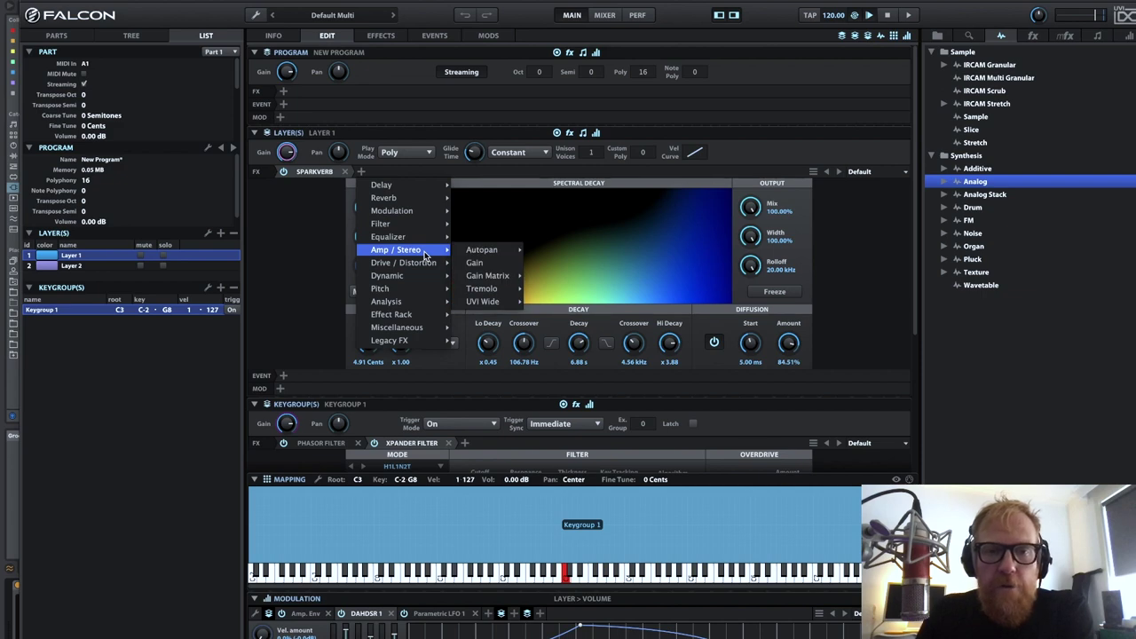
left_click(485, 265)
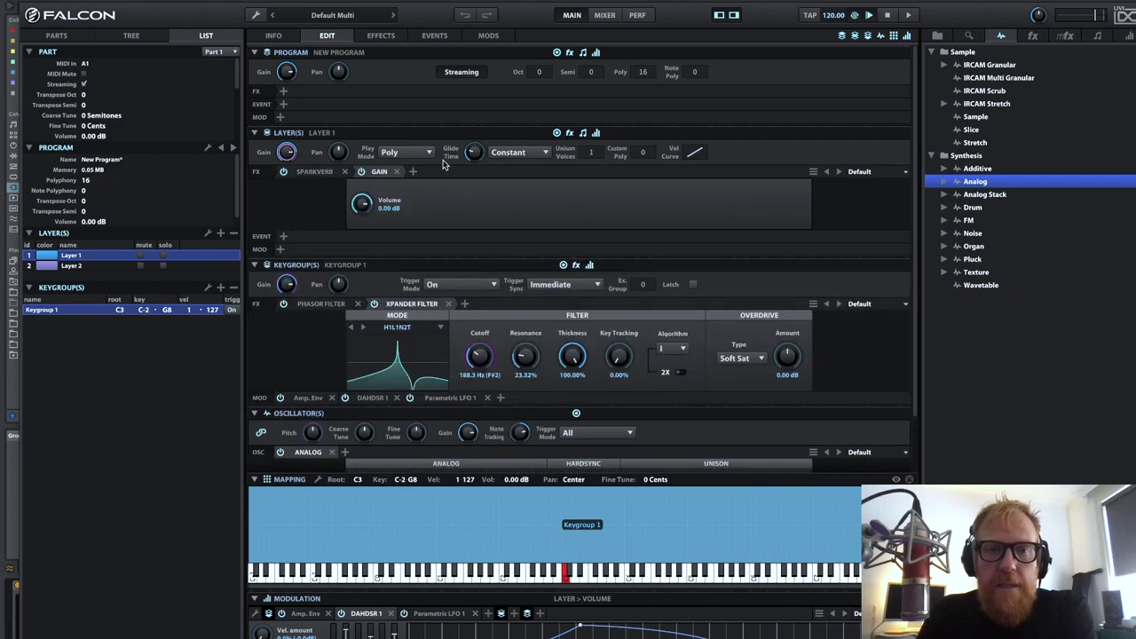
Step: Modulate the Gain effect's volume with a new layer-level Smooth Random modulator, keeping its trigger mode on Retrigger
right_click(365, 208)
mouse_move(415, 213)
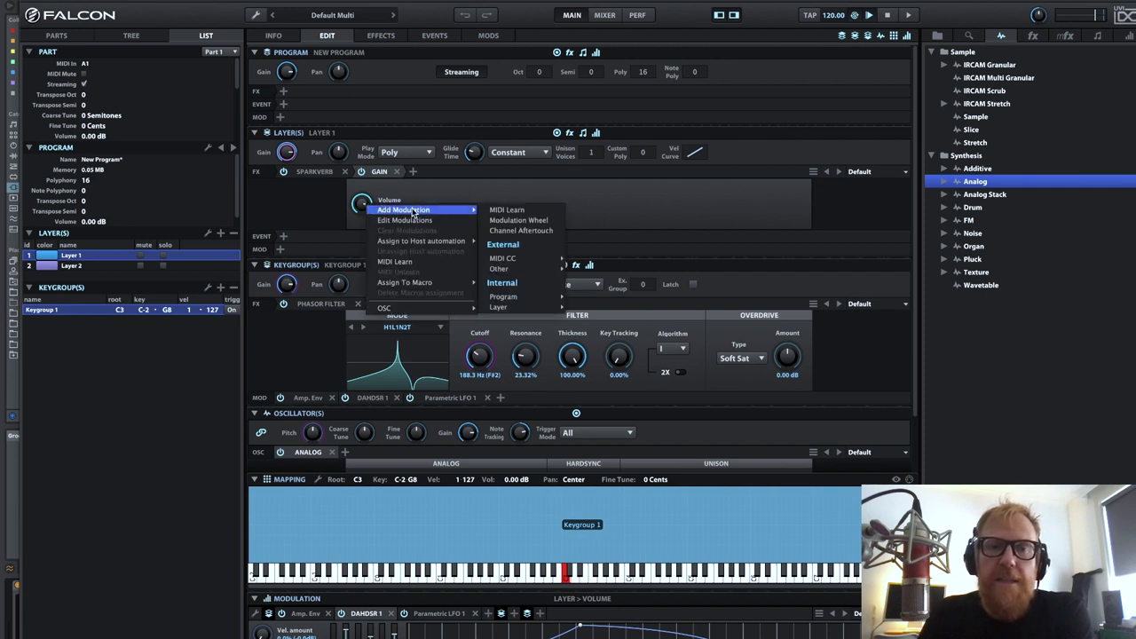
mouse_move(526, 312)
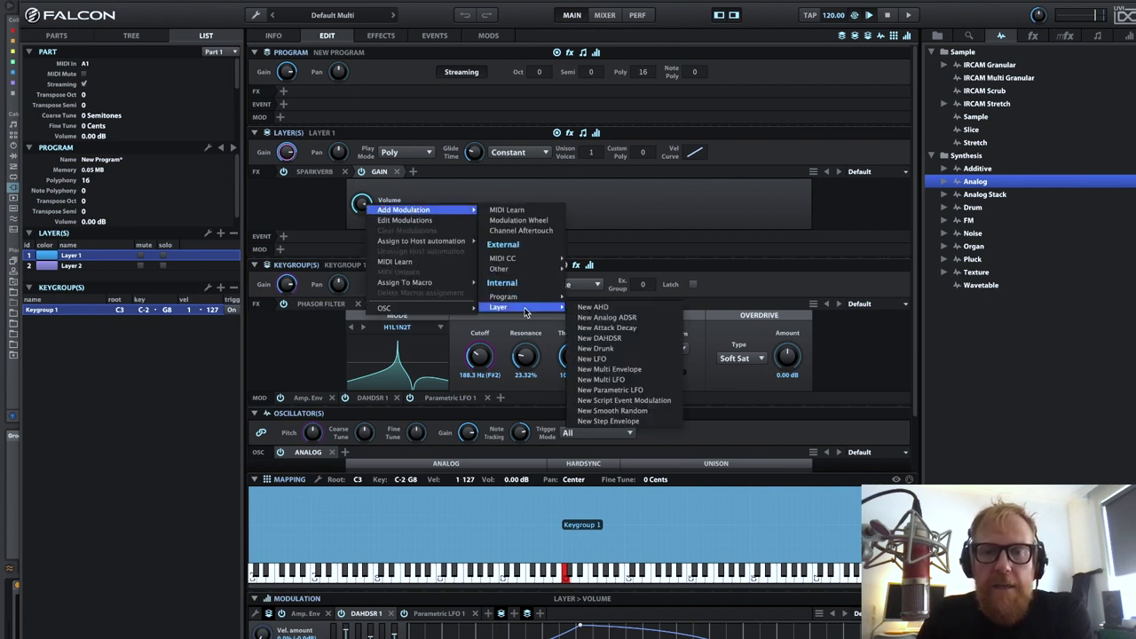
left_click(619, 411)
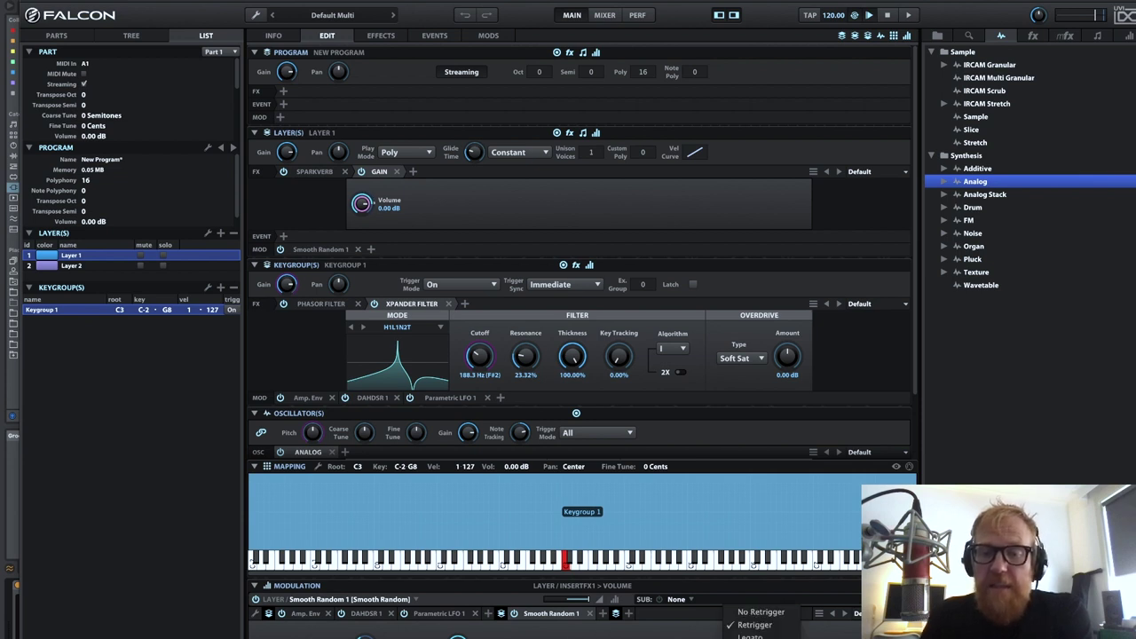
left_click(755, 626)
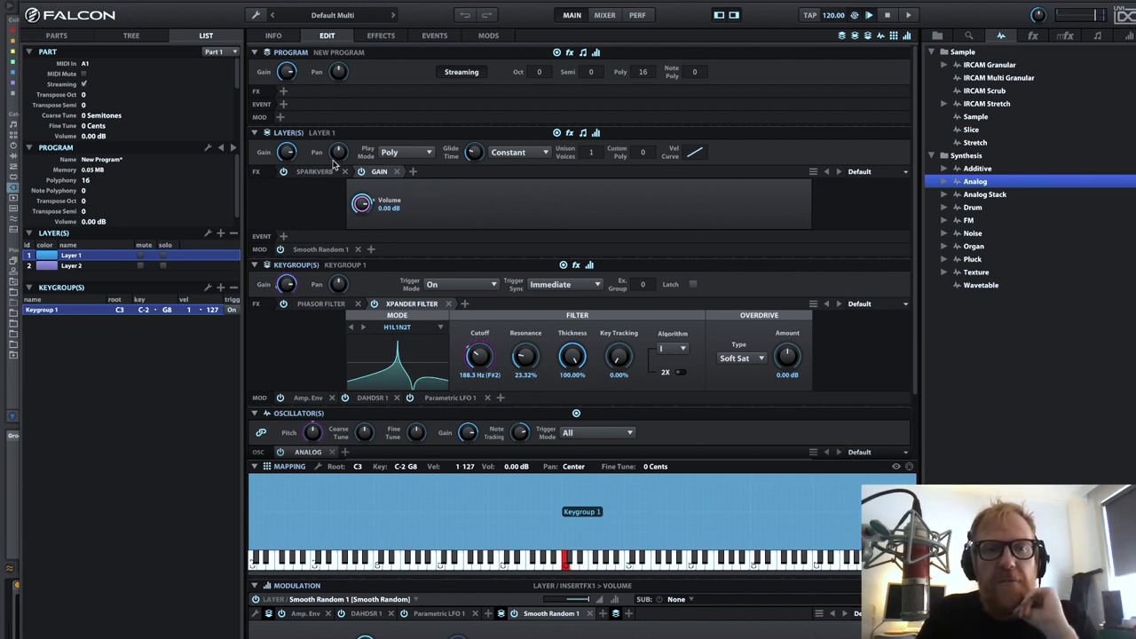
Step: Add a default IReverb after the Gain effect on Layer 1
left_click(414, 173)
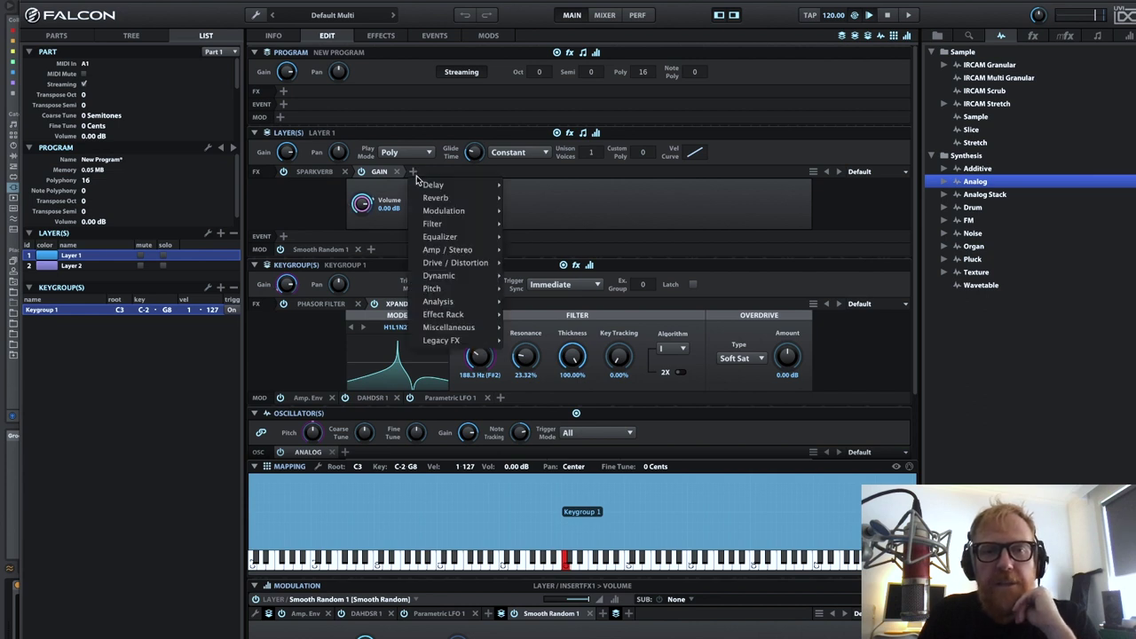
mouse_move(444, 201)
mouse_move(533, 211)
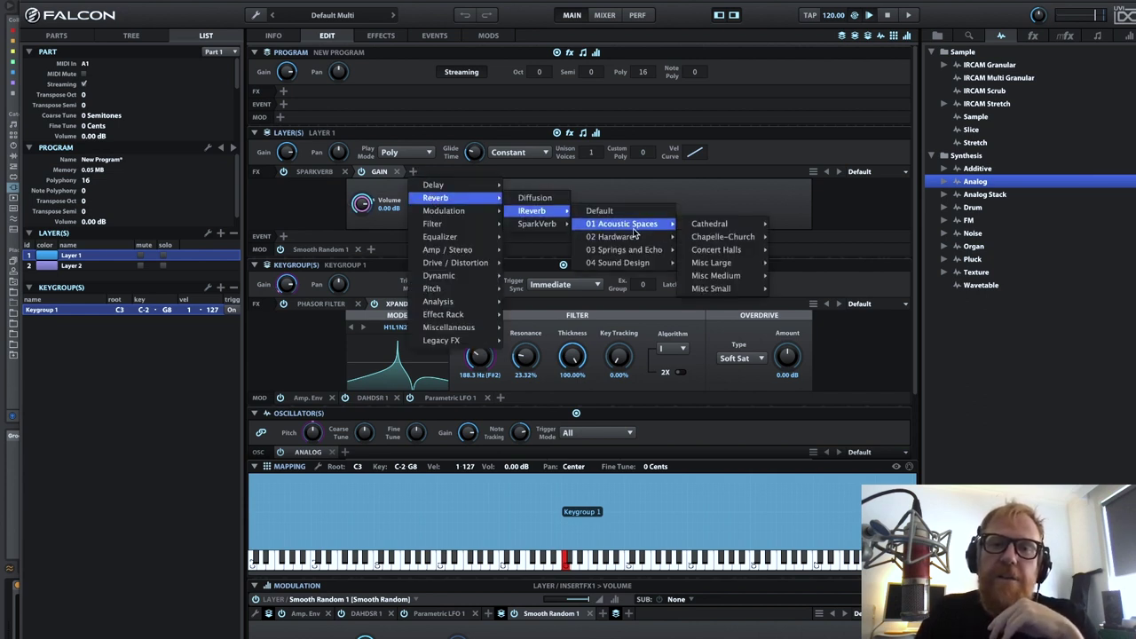
mouse_move(646, 230)
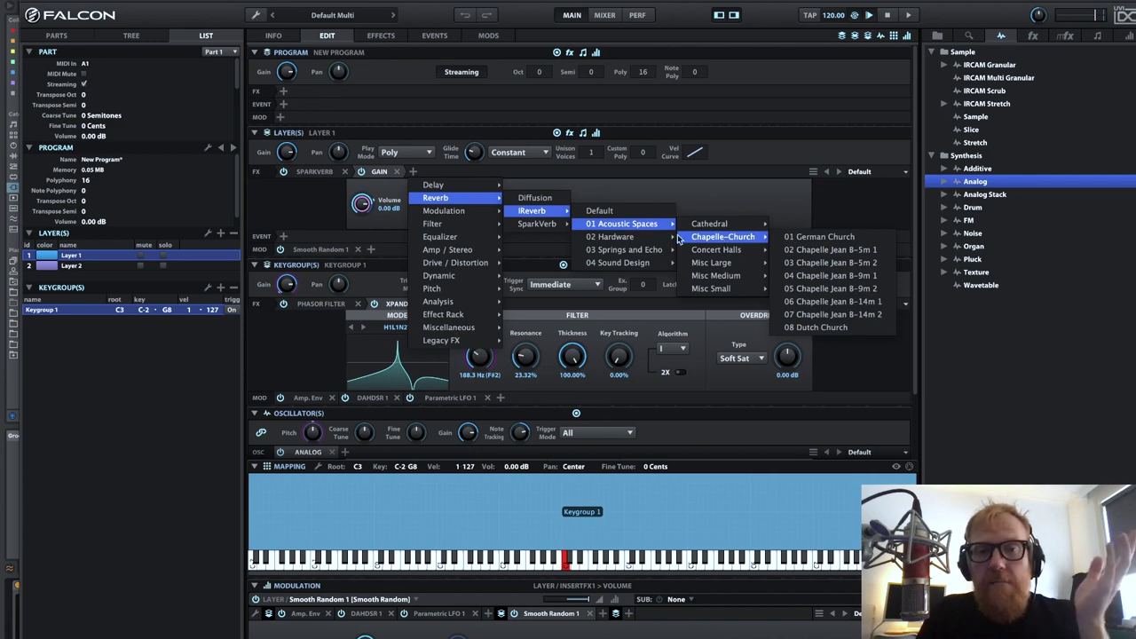
left_click(622, 211)
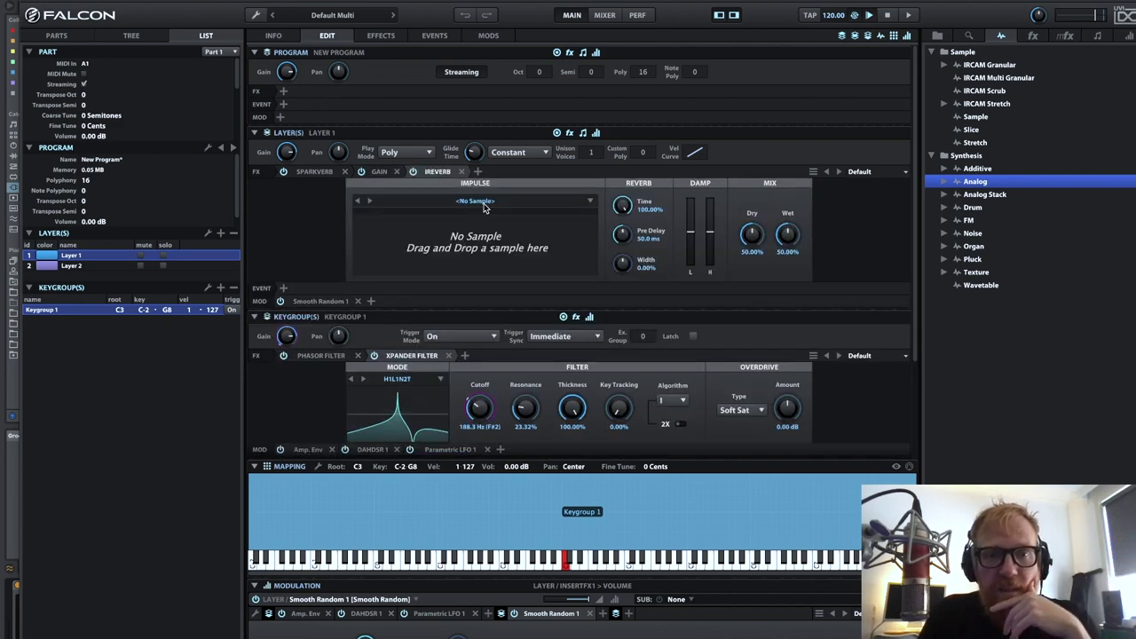
Step: Load the factory acoustic-space impulse 01 Cathedral 33m into IReverb
left_click(484, 204)
mouse_move(499, 234)
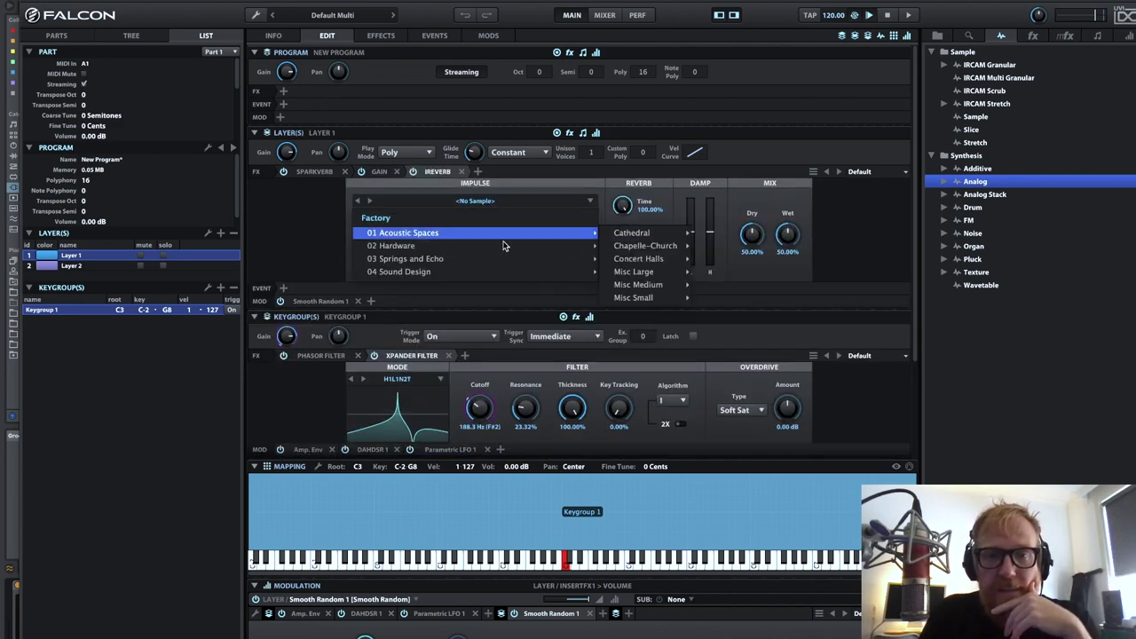
mouse_move(643, 257)
mouse_move(673, 240)
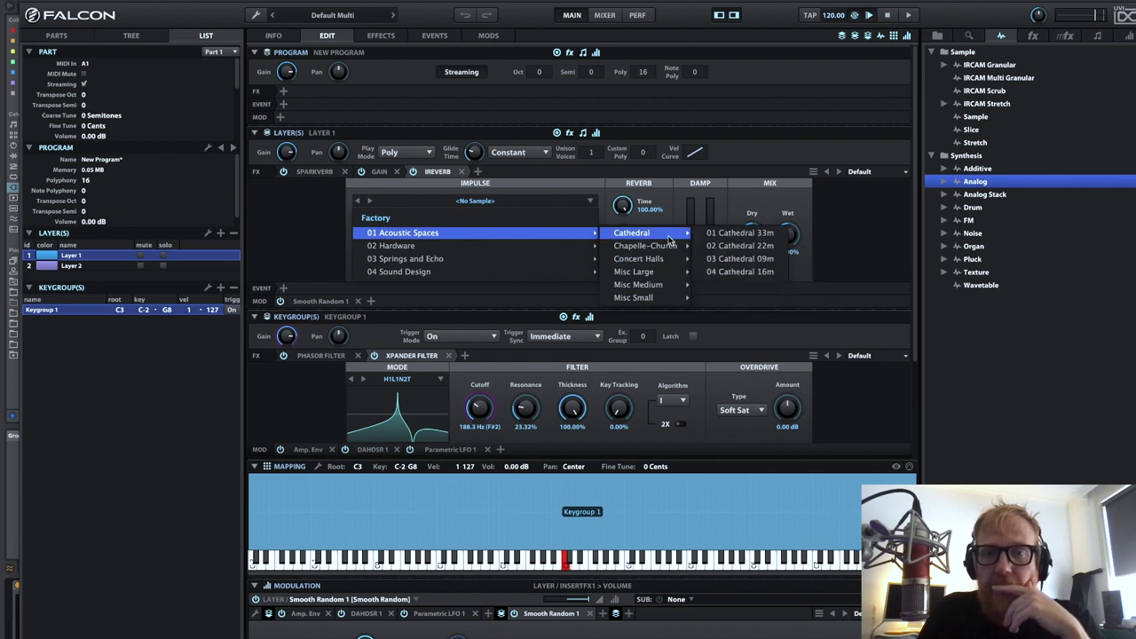
left_click(728, 236)
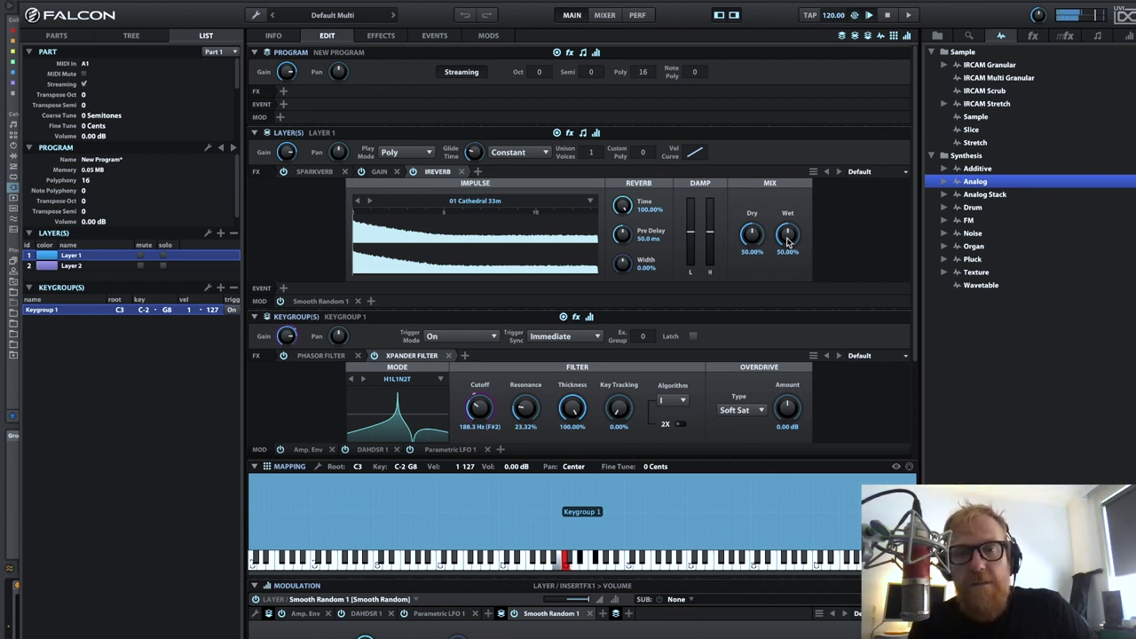
Step: Set IReverb's wet level to 50.28% and dry level to 0%, and slightly lower its low damp
left_click_drag(788, 236, 788, 238)
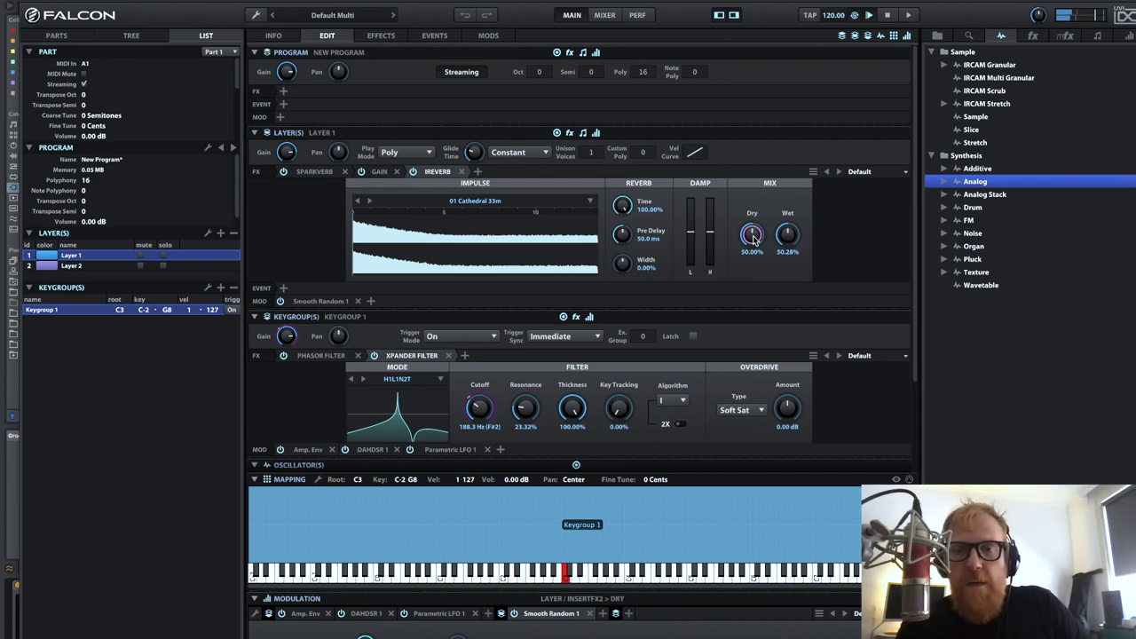
left_click_drag(753, 238, 753, 275)
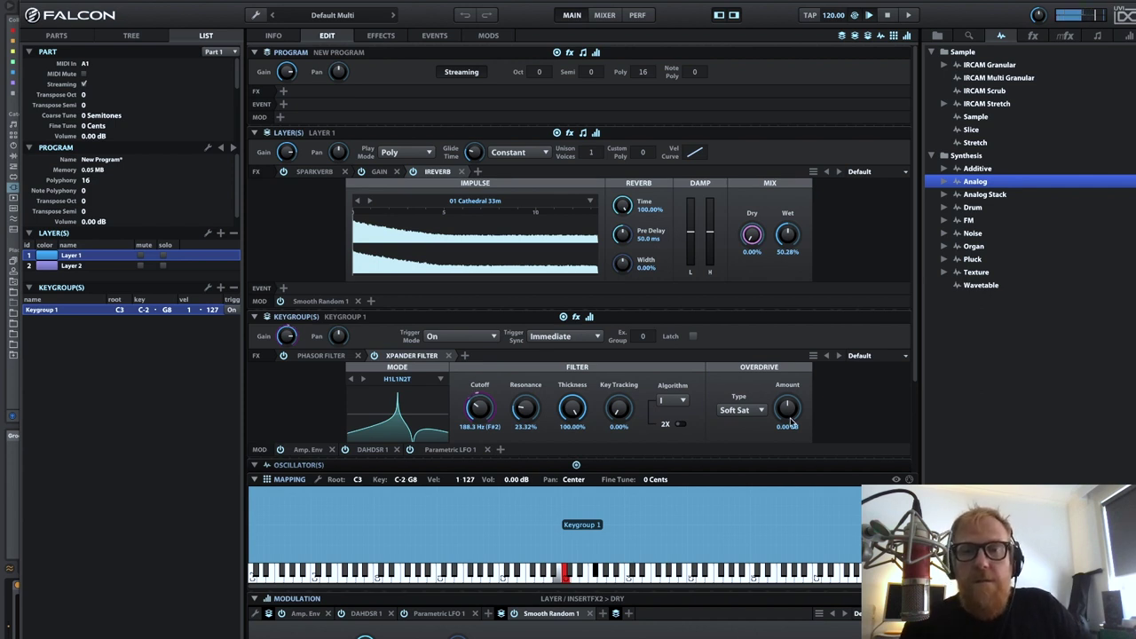
mouse_move(693, 248)
mouse_move(693, 248)
left_mouse_down()
mouse_move(693, 236)
mouse_move(693, 246)
left_mouse_up()
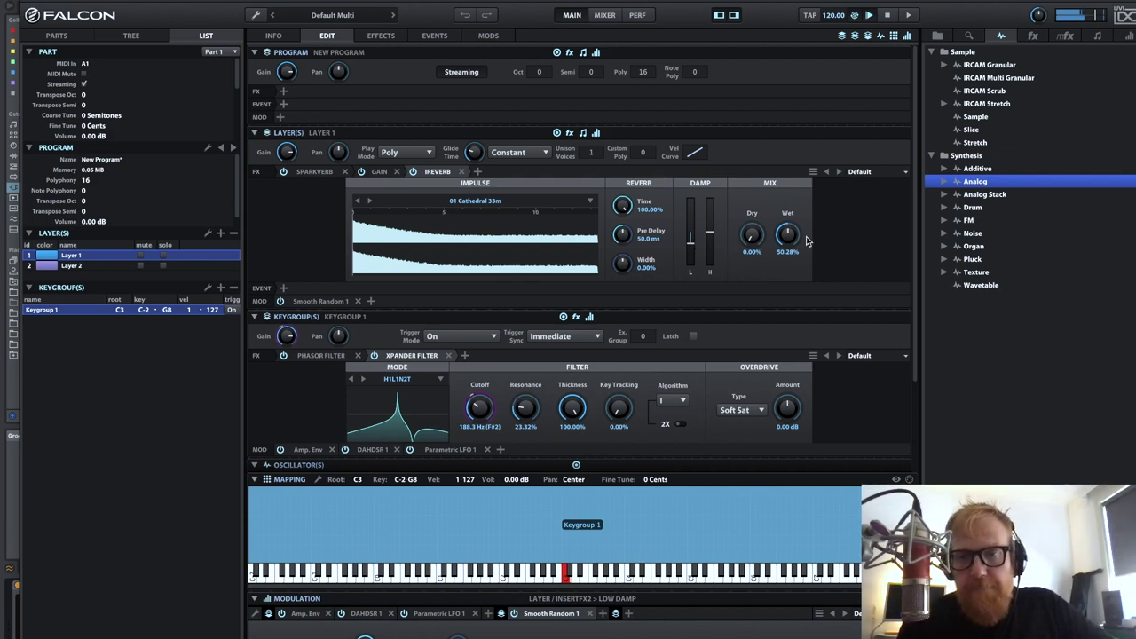
Step: Set IReverb's dry level to 50% and modulate it with a new layer-level LFO
left_click(752, 236)
double_click(752, 236)
type("50")
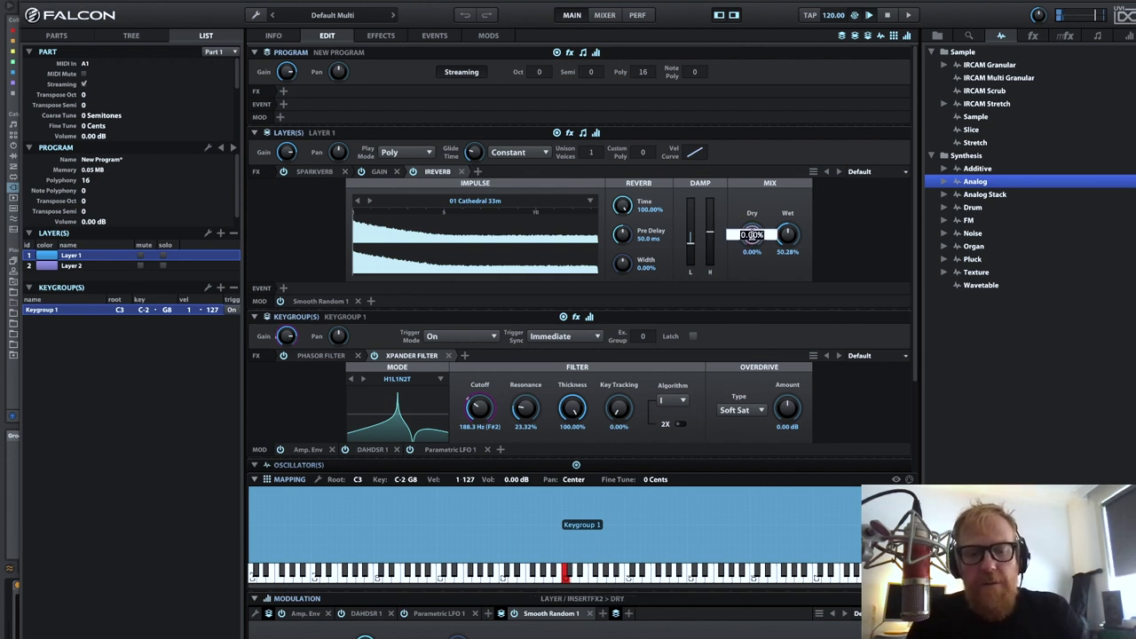
key("Return")
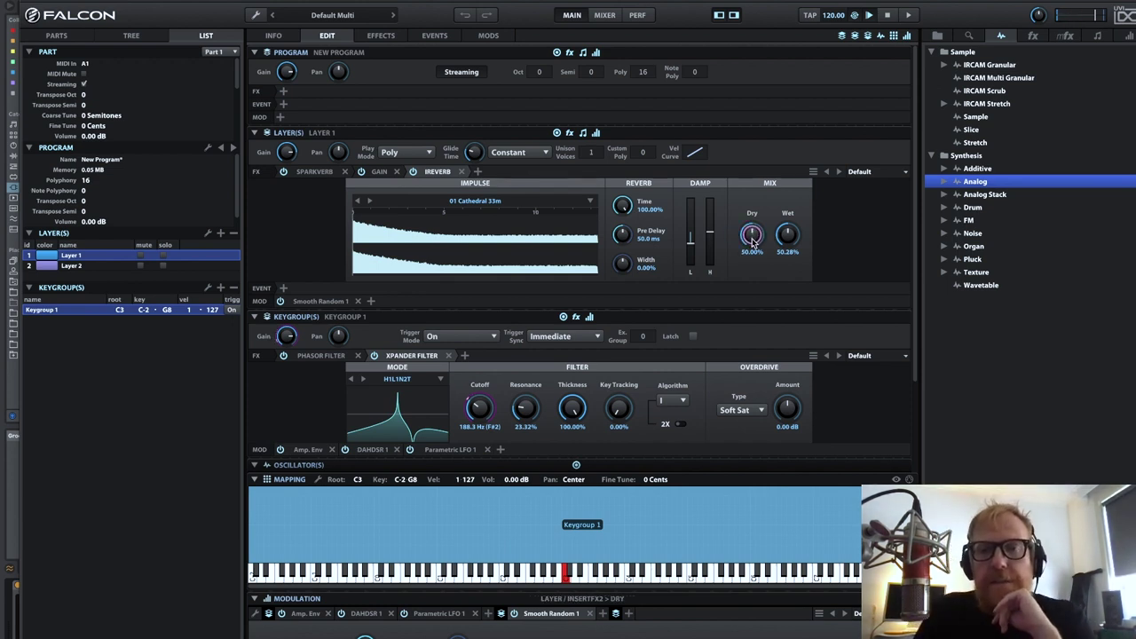
right_click(752, 240)
mouse_move(723, 246)
mouse_move(799, 344)
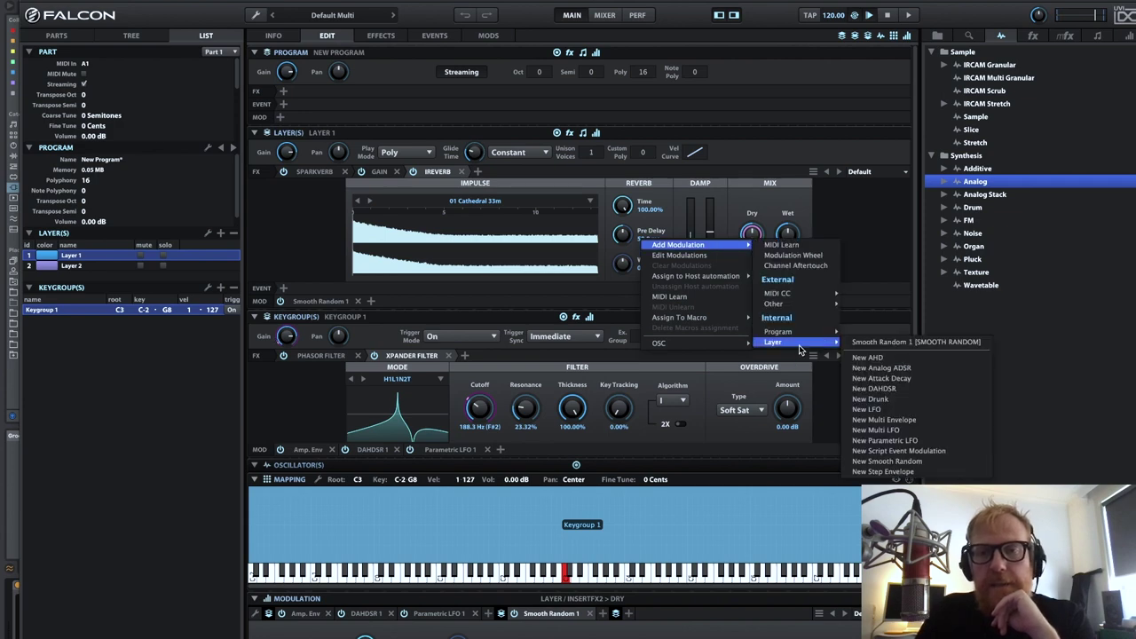
left_click(905, 410)
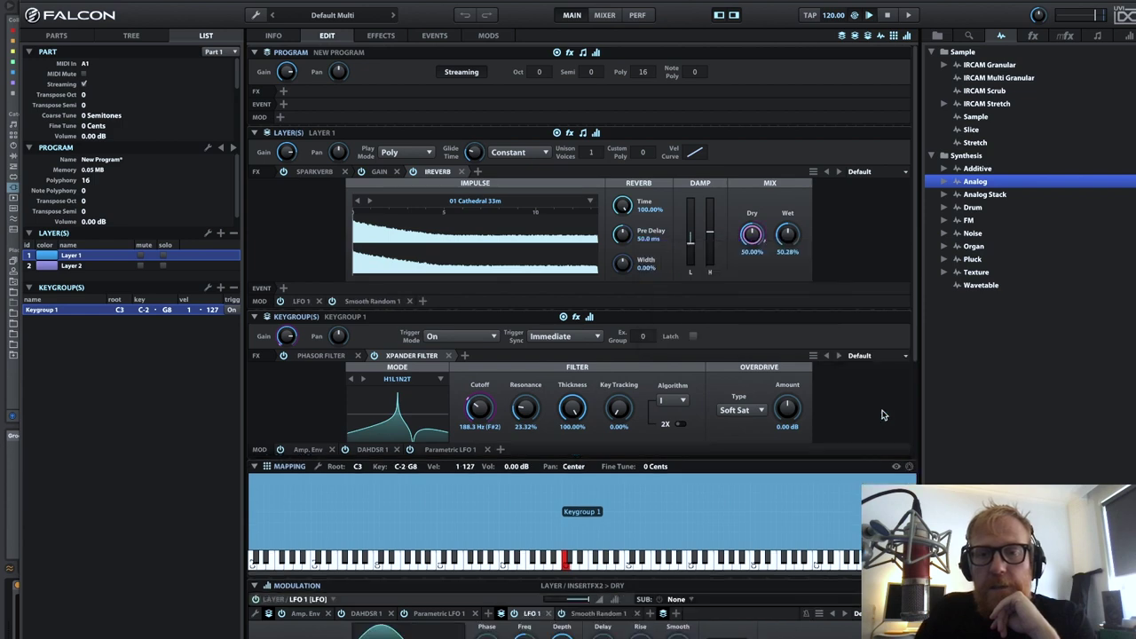
Step: Set the new LFO's waveform to Chaos Rossler and lower IReverb's dry level to 0%
left_click(408, 632)
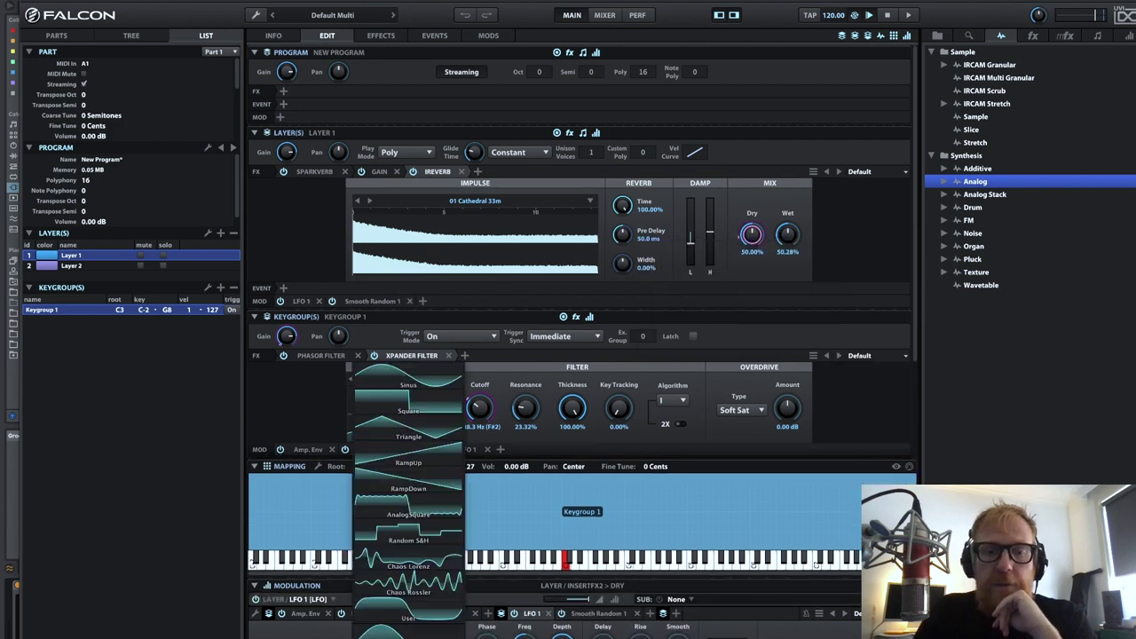
left_click(422, 586)
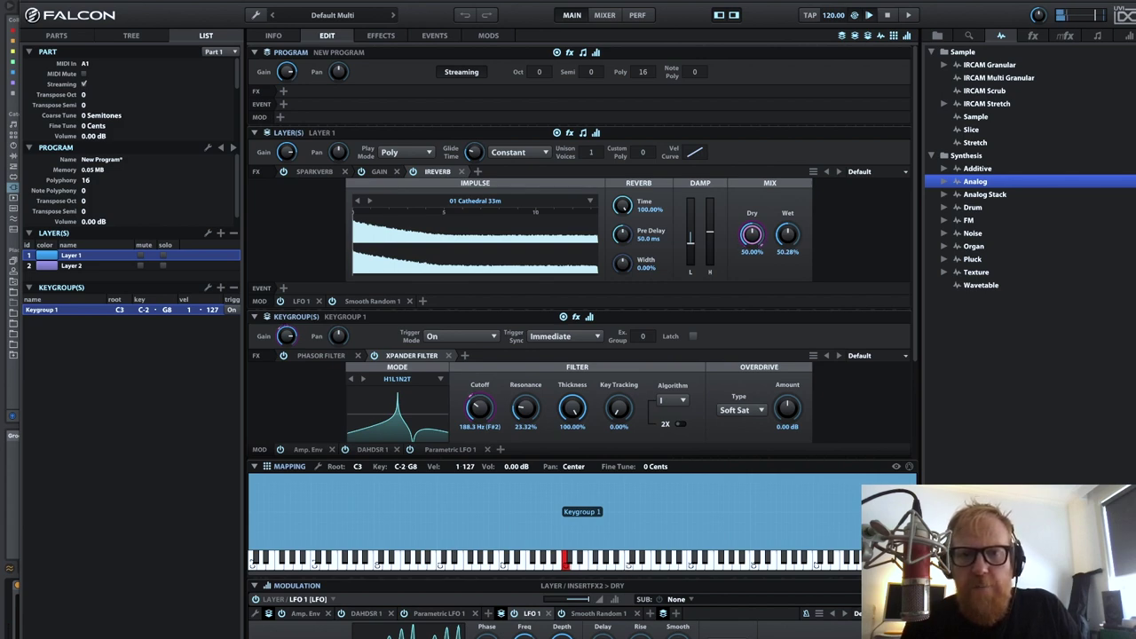
left_click_drag(751, 234, 751, 258)
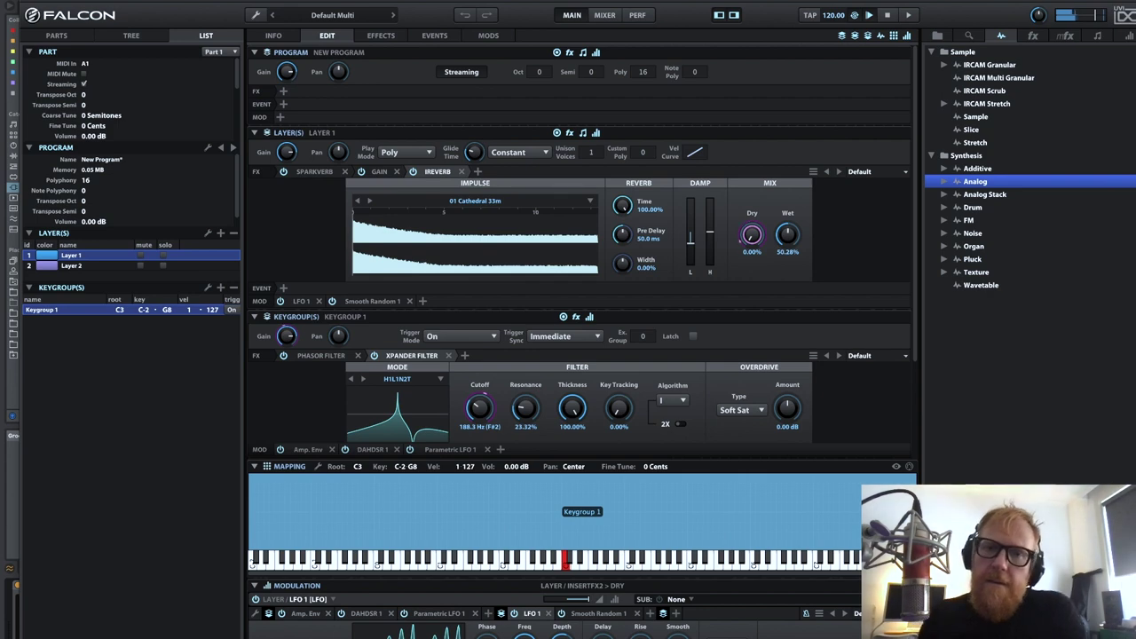
Step: Add a default Digital EQ after IReverb on Layer 1
left_click(478, 172)
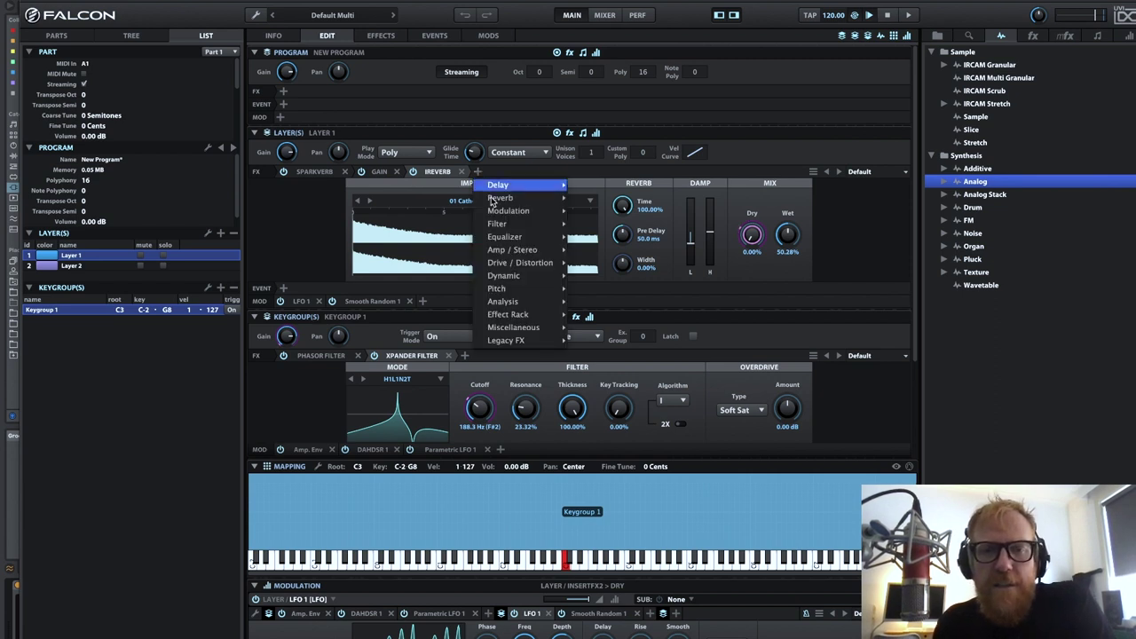
mouse_move(527, 239)
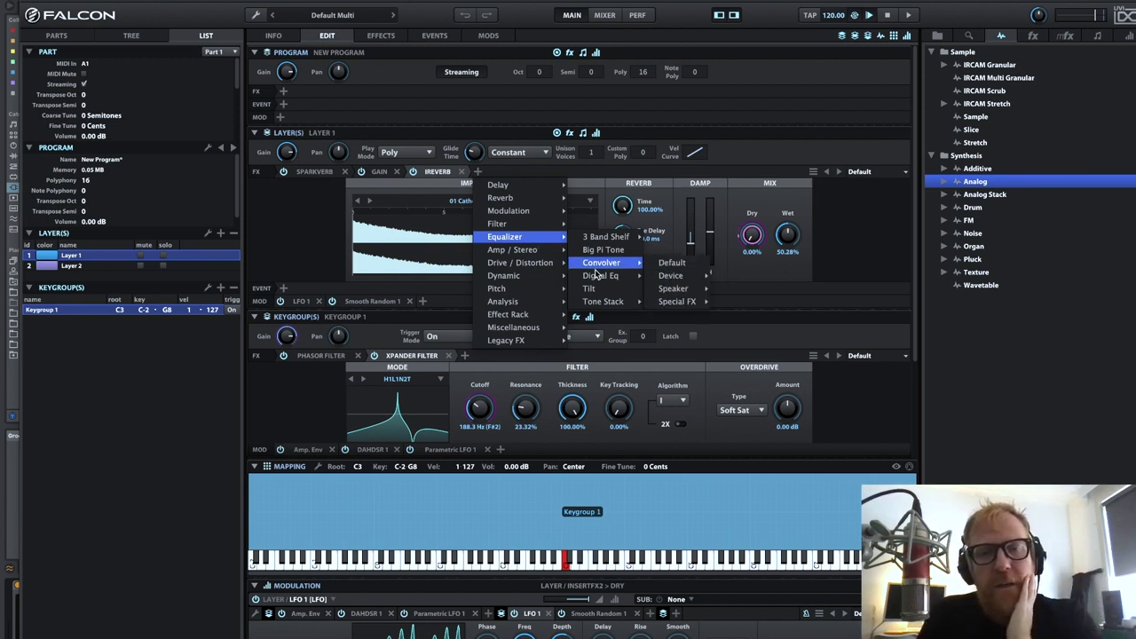
mouse_move(601, 277)
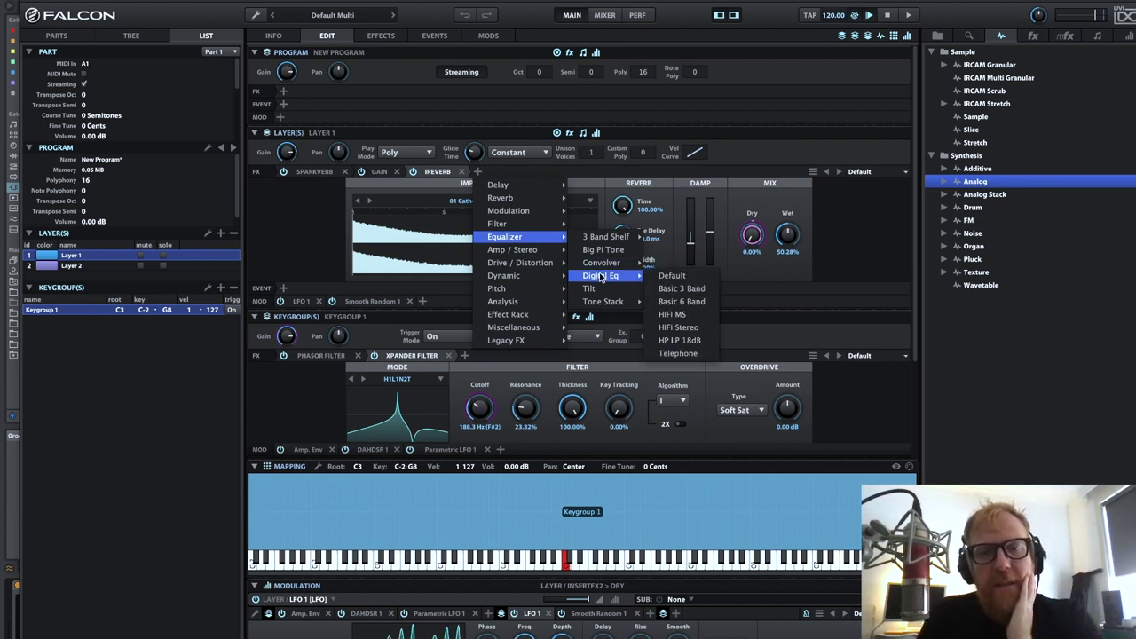
left_click(672, 277)
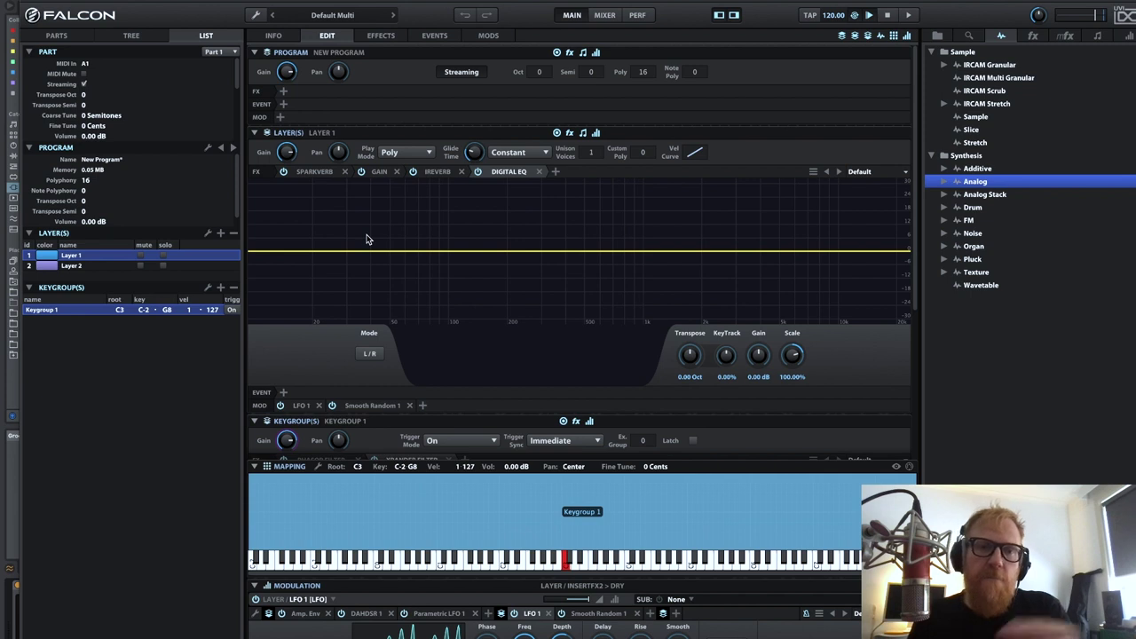
left_click_drag(509, 171, 567, 176)
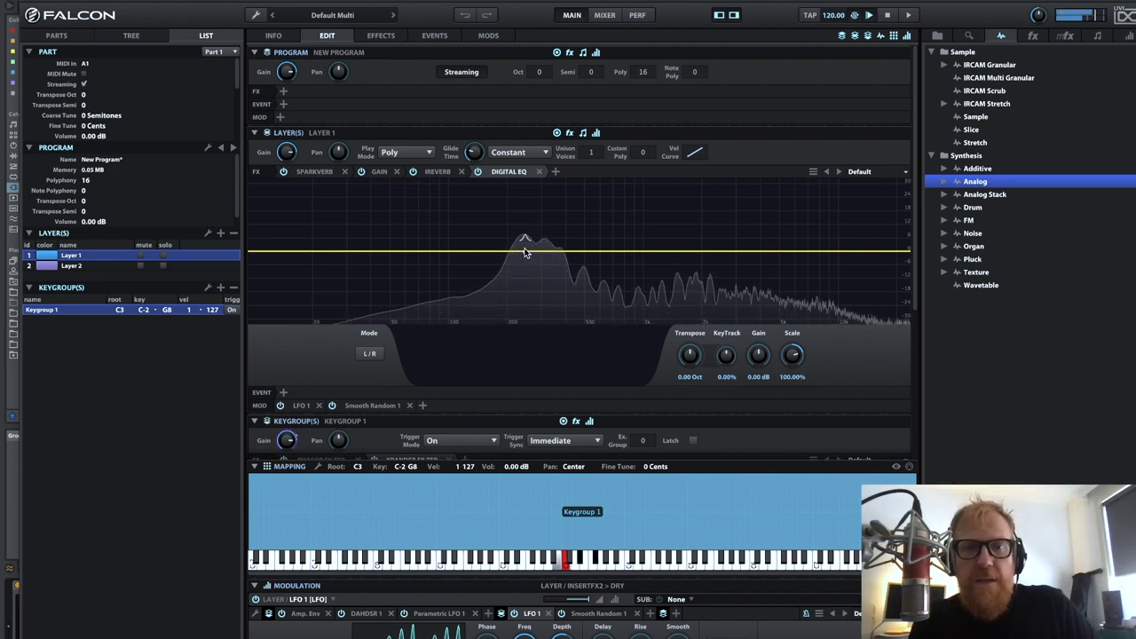
Step: Add a peak band to the Digital EQ at 251.7 Hz with -11.73 dB gain, 1.73 octave bandwidth and a 12 dB slope
double_click(526, 253)
left_click_drag(525, 253, 527, 279)
left_click_drag(625, 356, 624, 343)
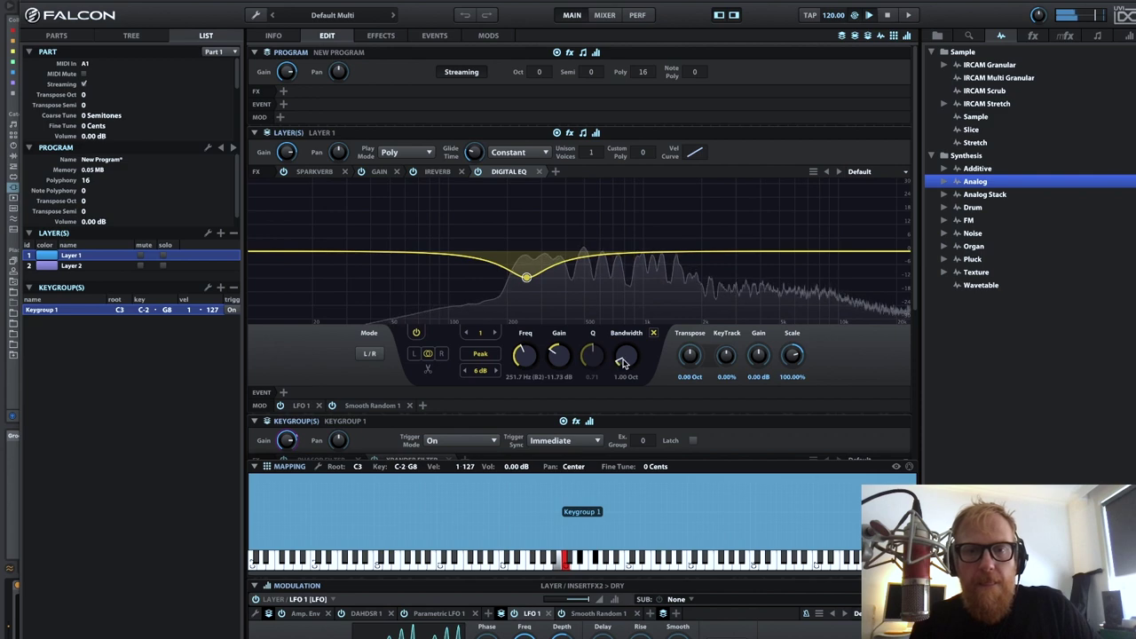
left_click(496, 371)
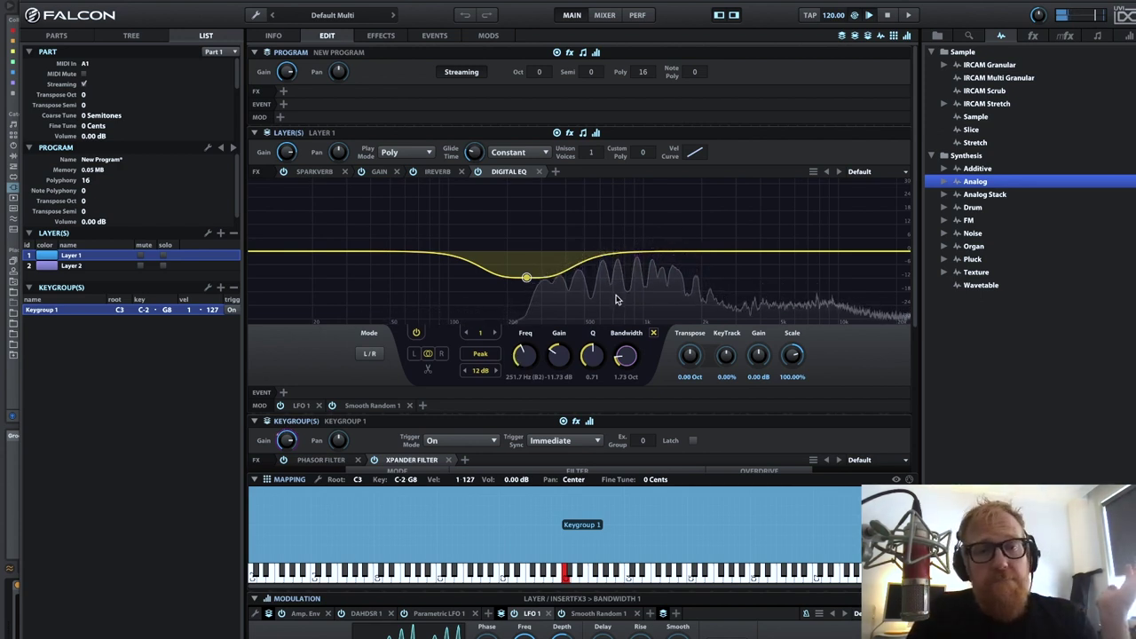
Step: Add a default Texture oscillator to the empty Layer 2
left_click(85, 266)
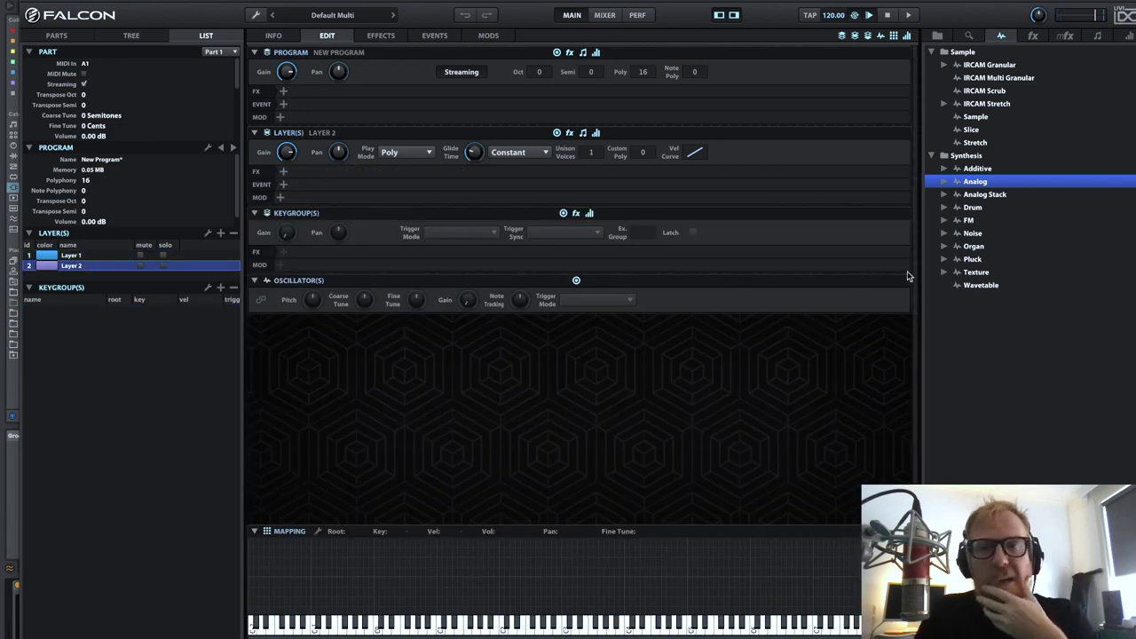
left_click(978, 275)
left_click_drag(981, 277, 583, 544)
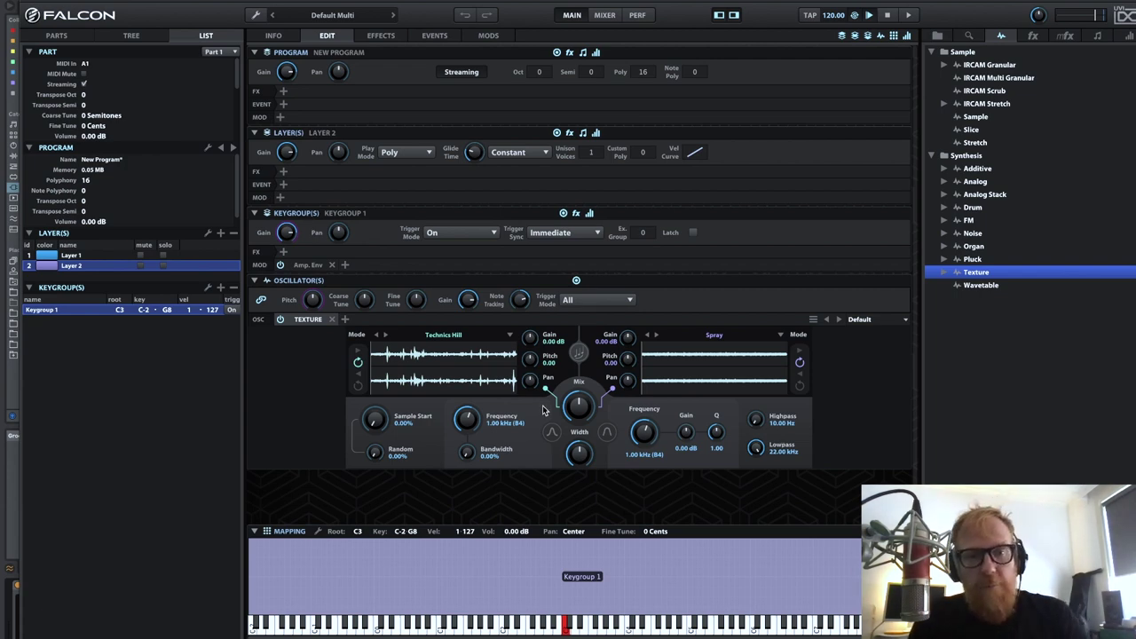
mouse_move(588, 453)
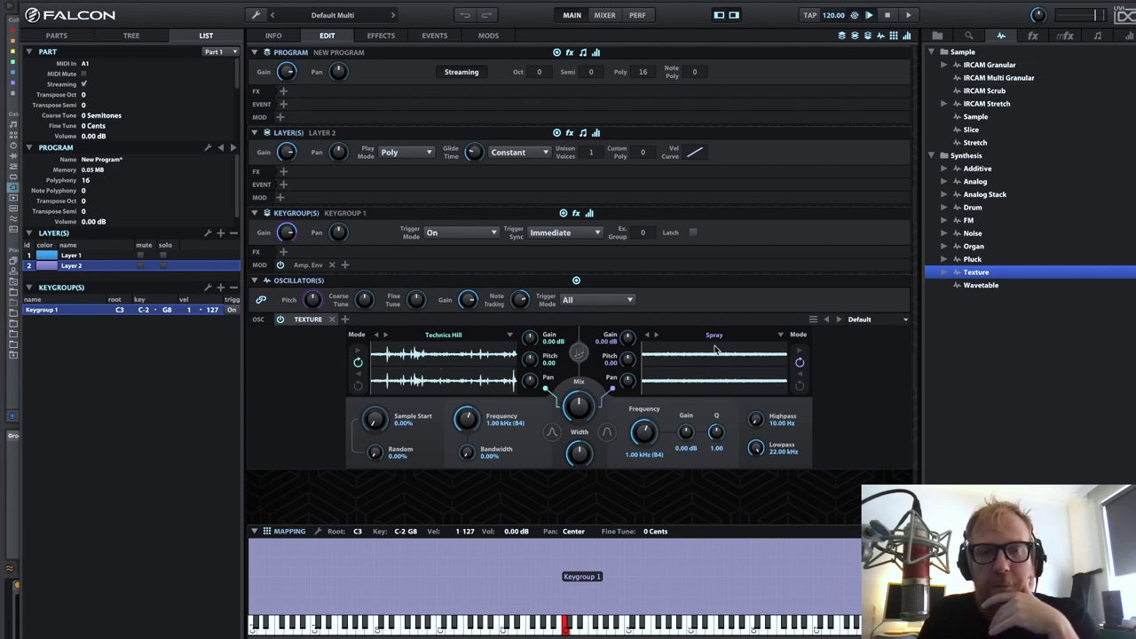
Step: Mute Layer 1 so that only Layer 2's Texture oscillator sounds
left_click(462, 337)
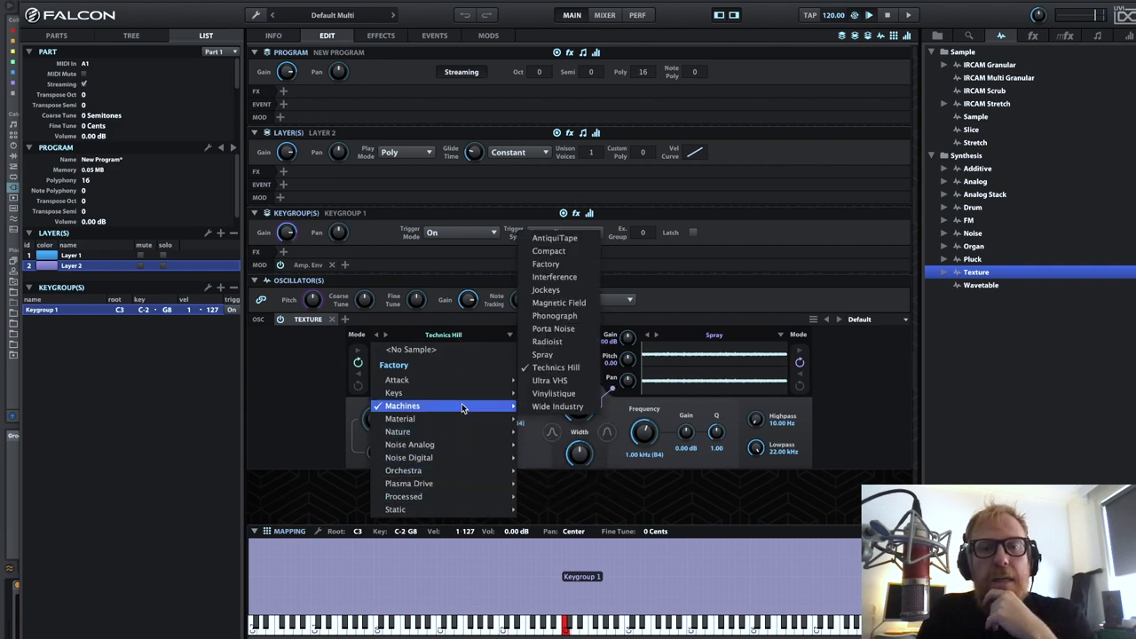
left_click(303, 426)
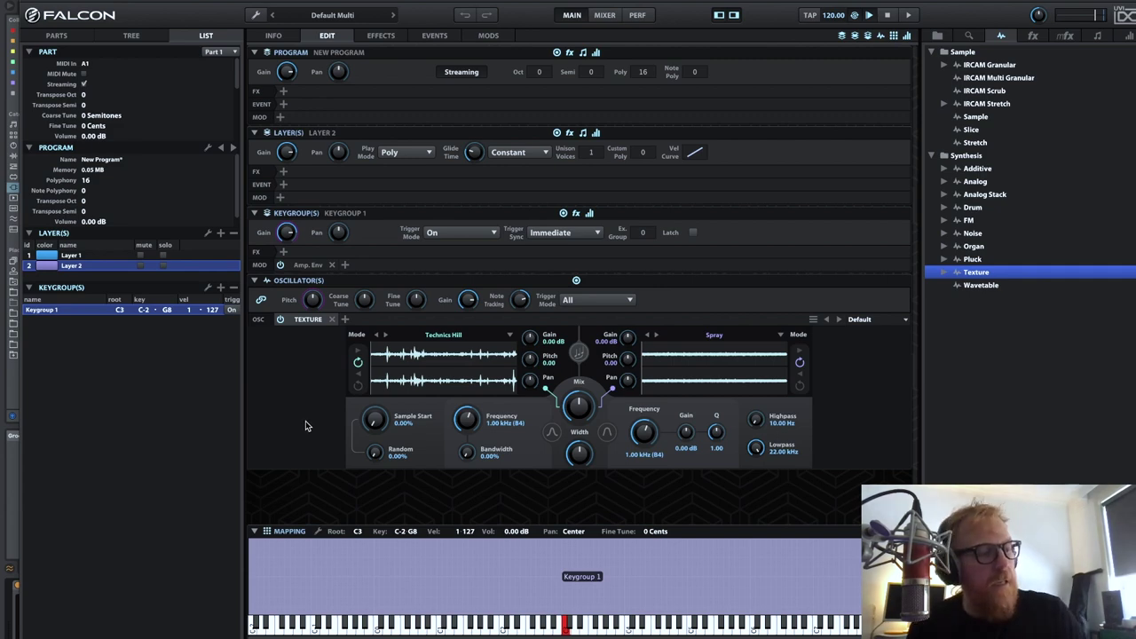
left_click(140, 256)
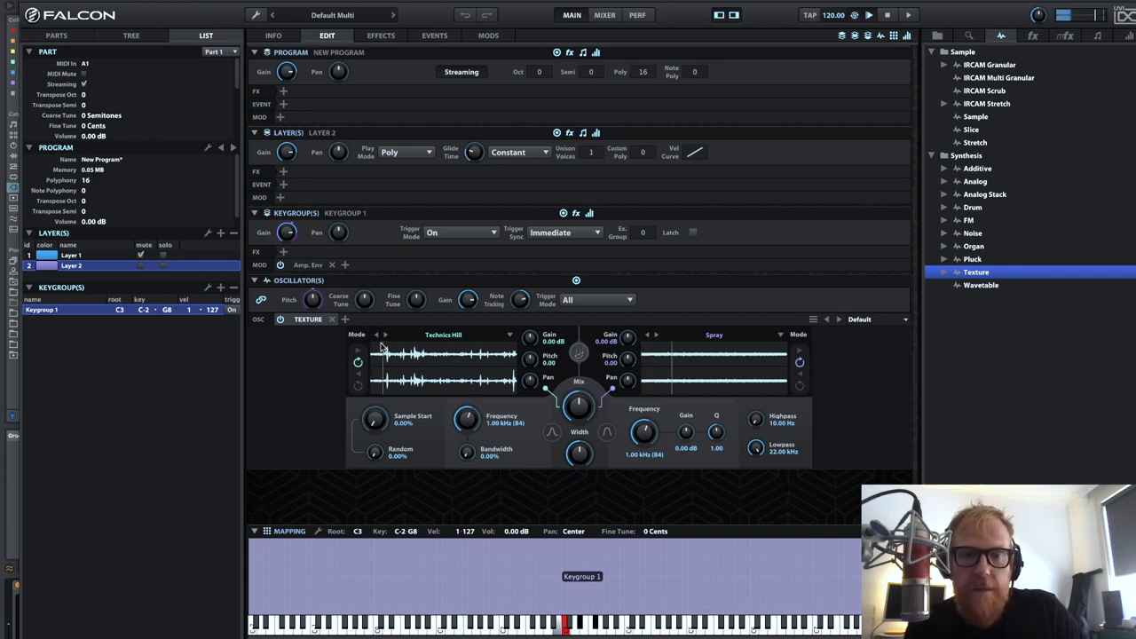
Step: Load the Machines sample Ultra VHS into Texture's first sample slot and set Mix to 0%
left_click(458, 337)
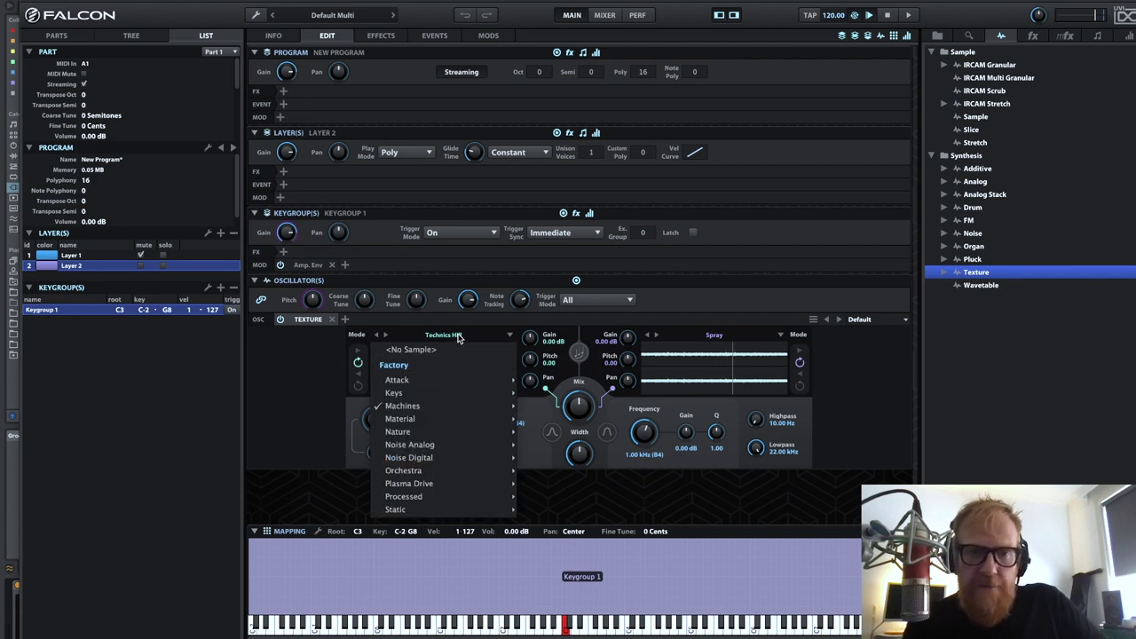
mouse_move(429, 412)
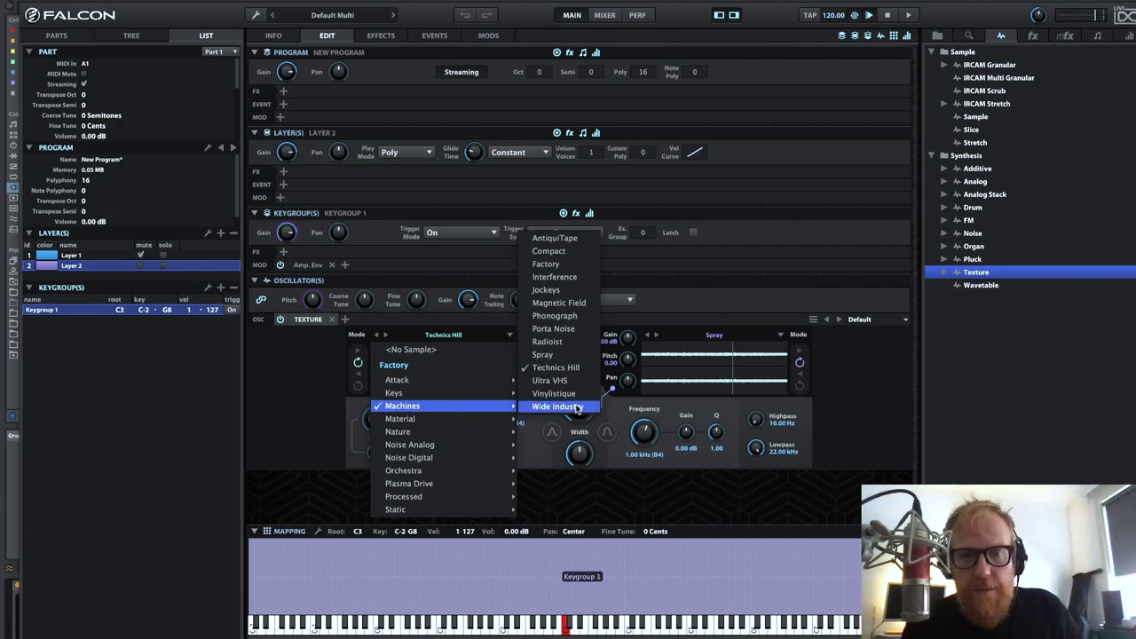
left_click(570, 382)
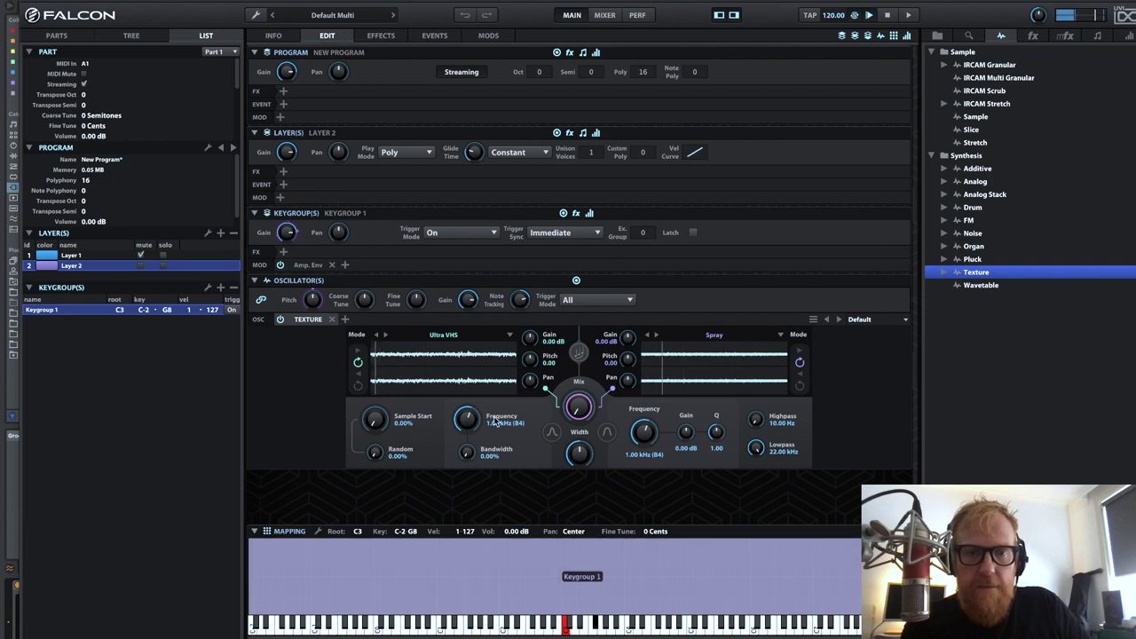
mouse_move(563, 402)
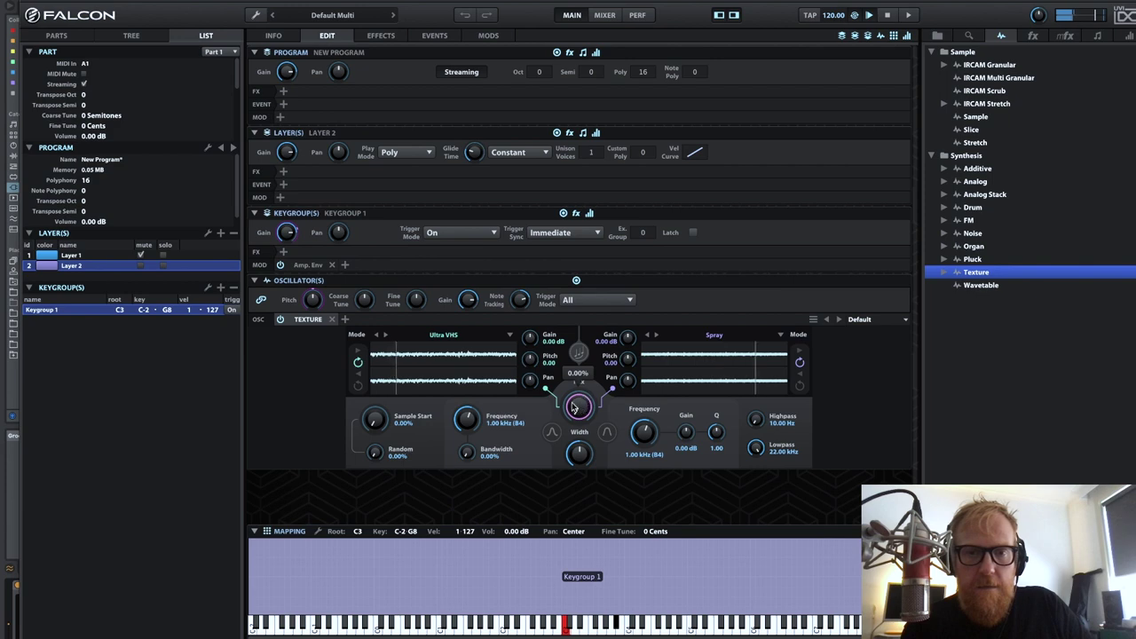
Step: Try the Material sample Paperist in Texture's first sample slot
left_click(476, 336)
mouse_move(435, 418)
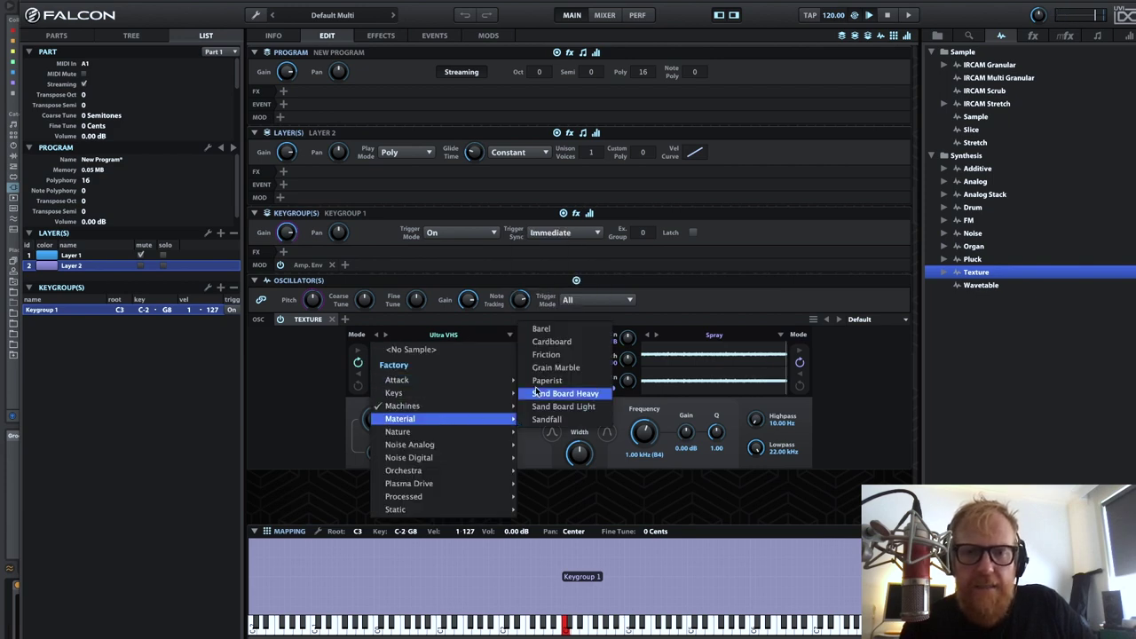
left_click(547, 381)
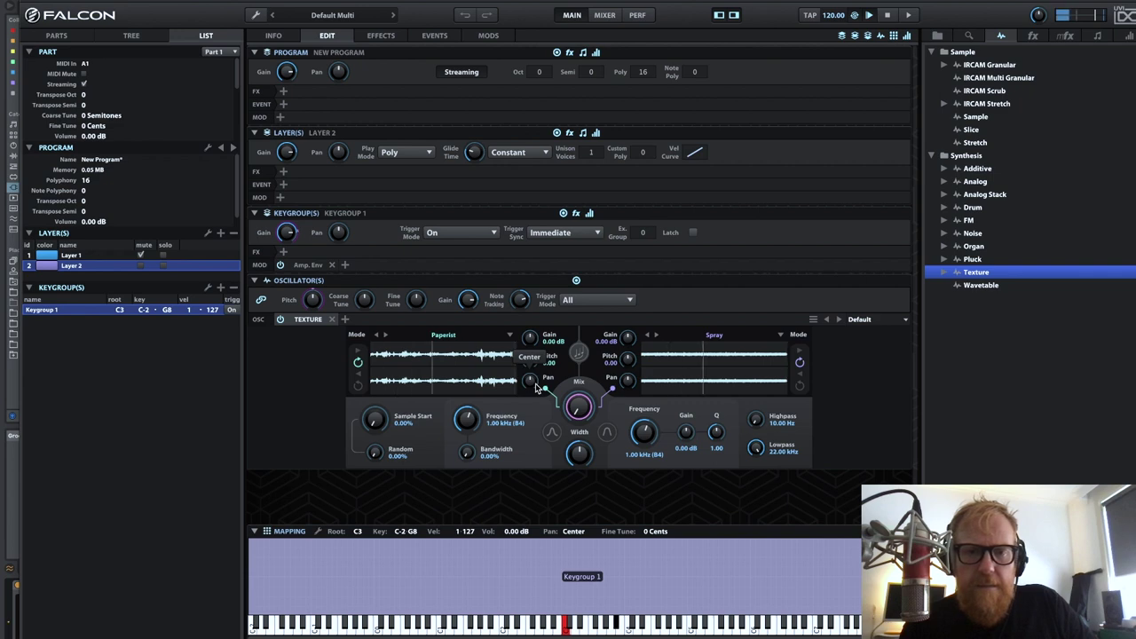
Step: Load the Nature sample Subway into Texture's first slot, looping forward, and set its random sample start to 100%
left_click(508, 336)
mouse_move(463, 432)
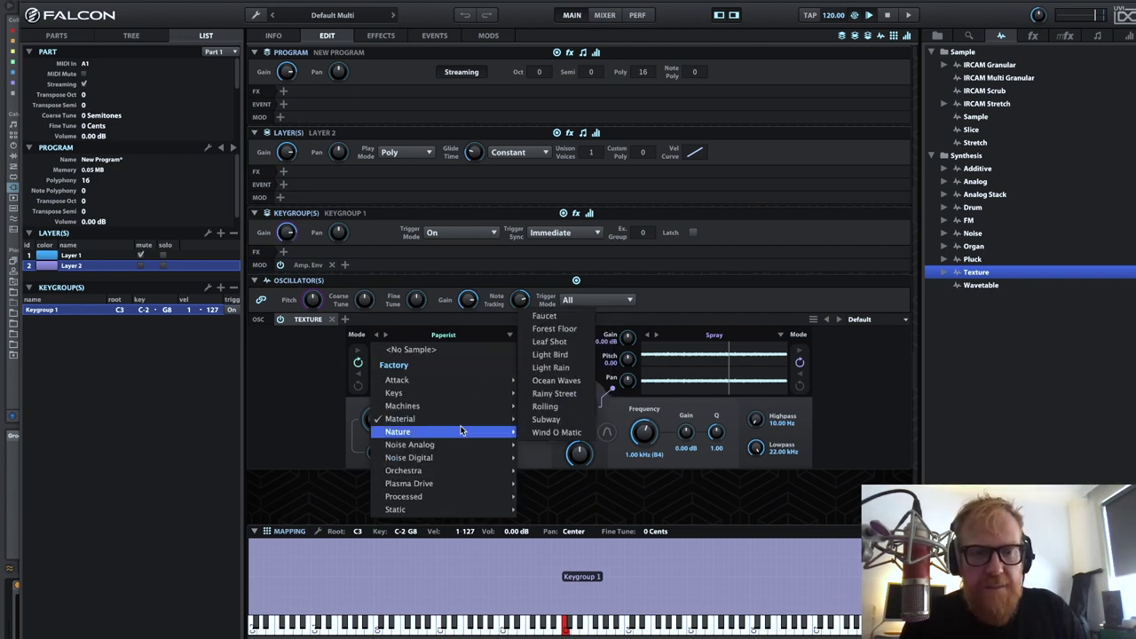
left_click(558, 420)
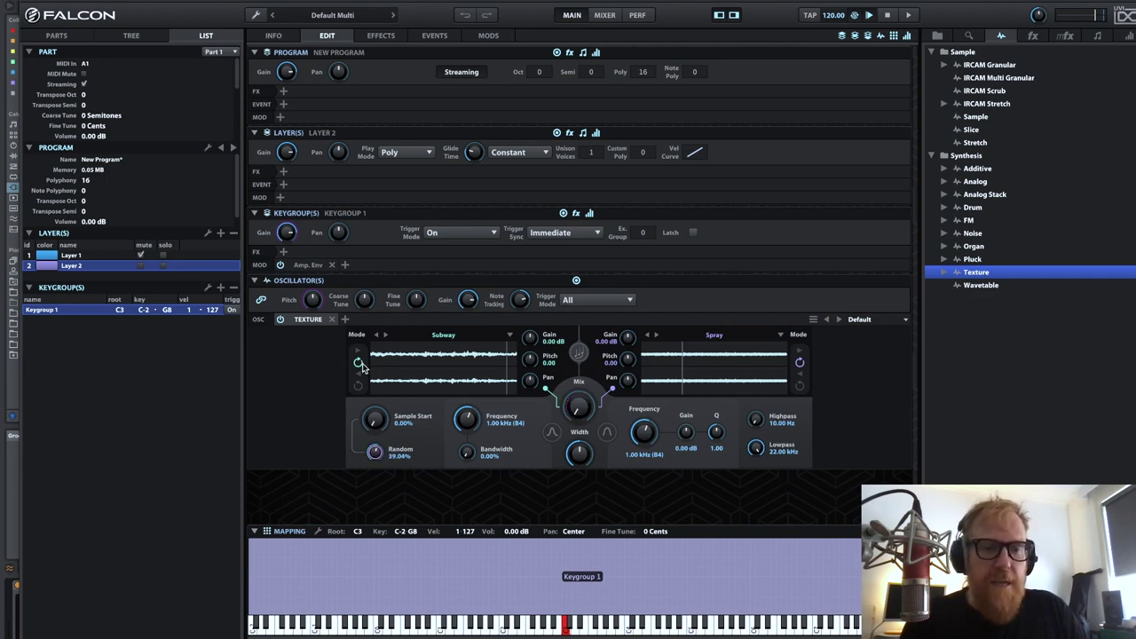
left_click_drag(361, 366, 352, 260)
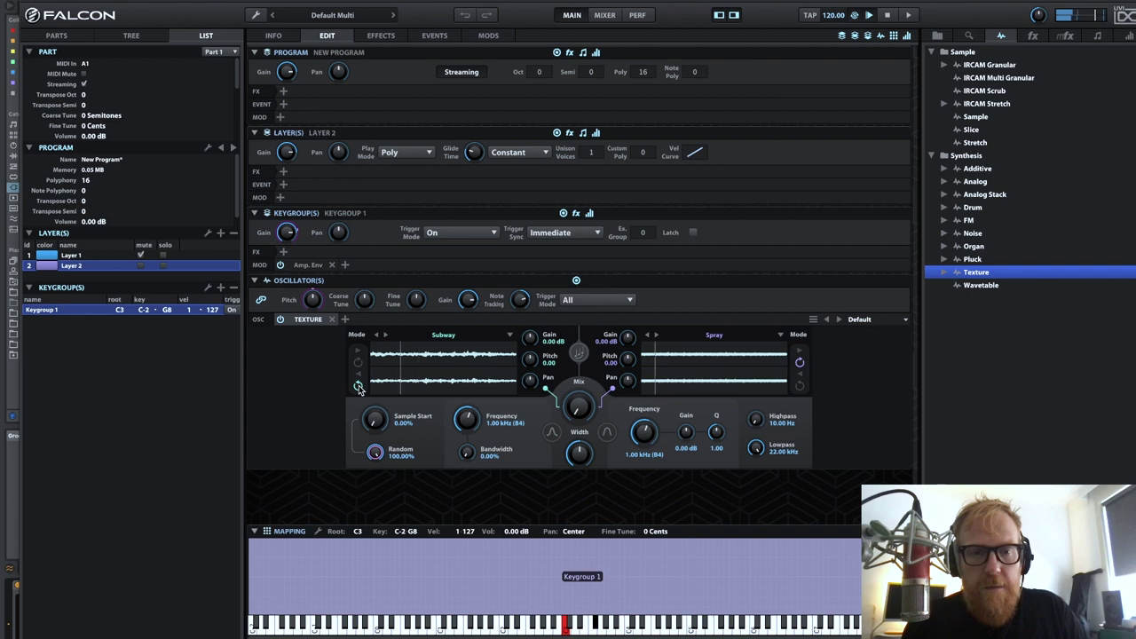
left_click(358, 387)
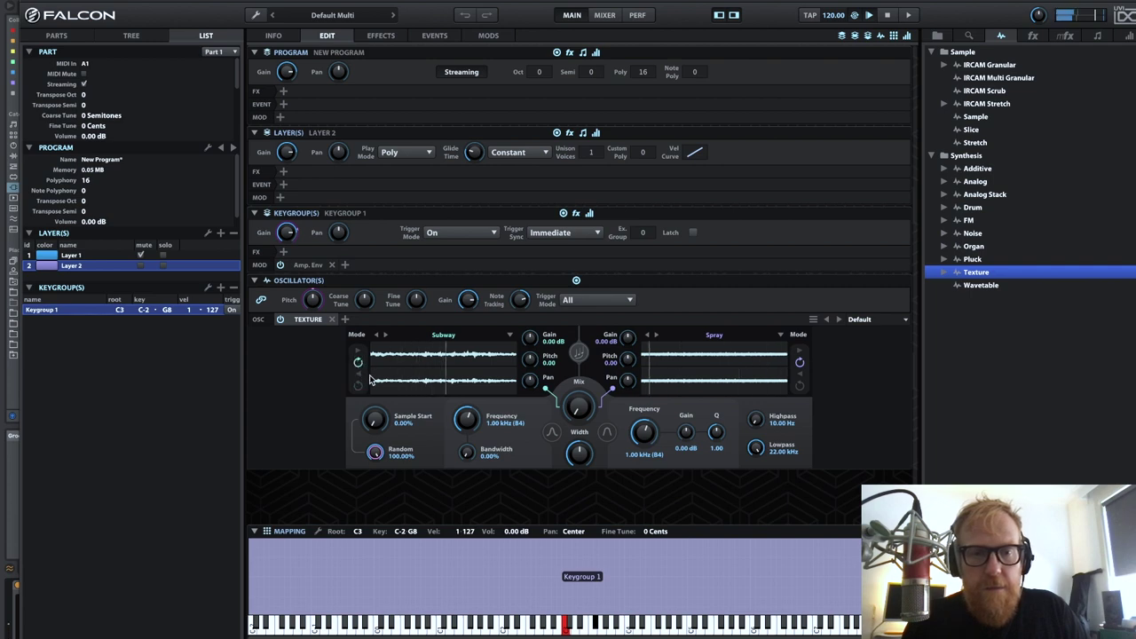
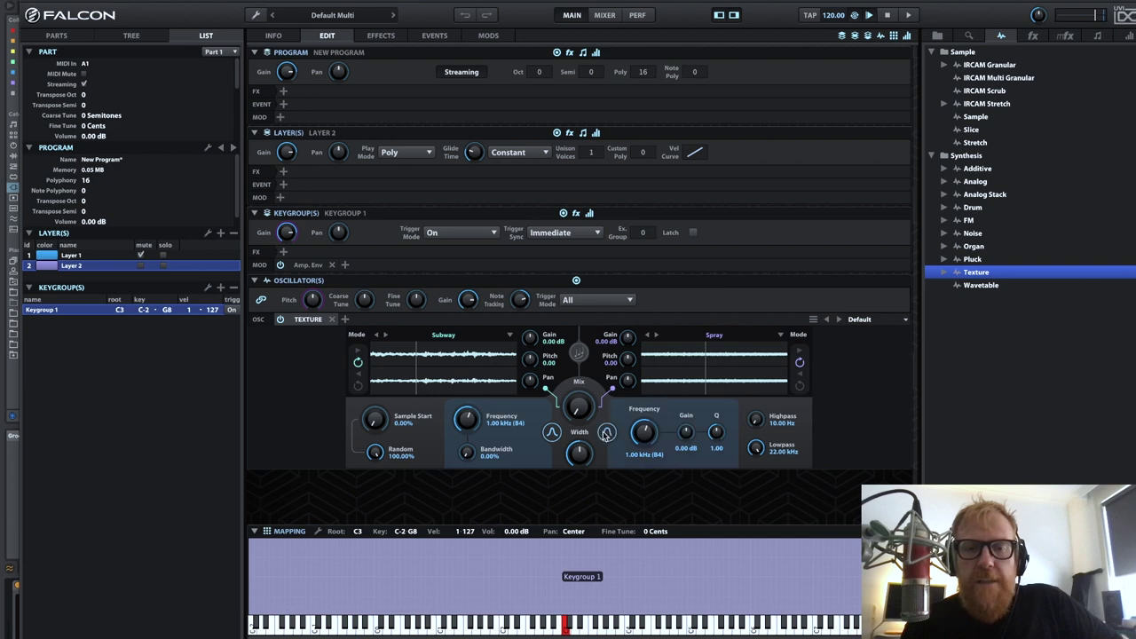
Step: Enable Texture's bandpass and peak filters, and set the bandpass to 2.03 kHz with 0% bandwidth
left_click_drag(466, 419, 489, 430)
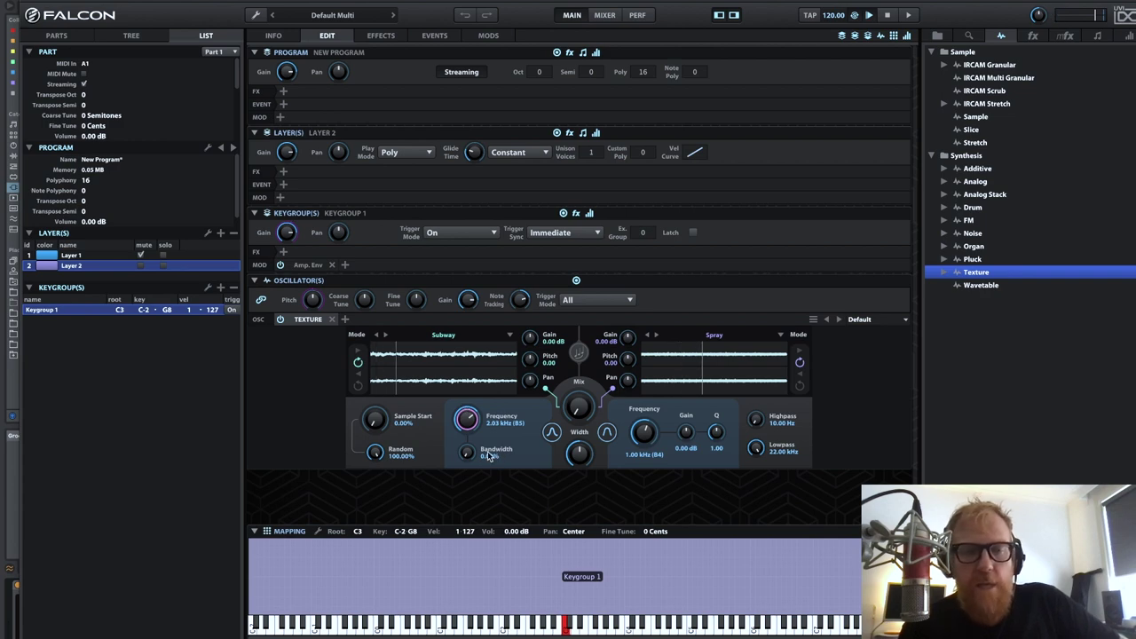
left_click_drag(471, 455, 476, 492)
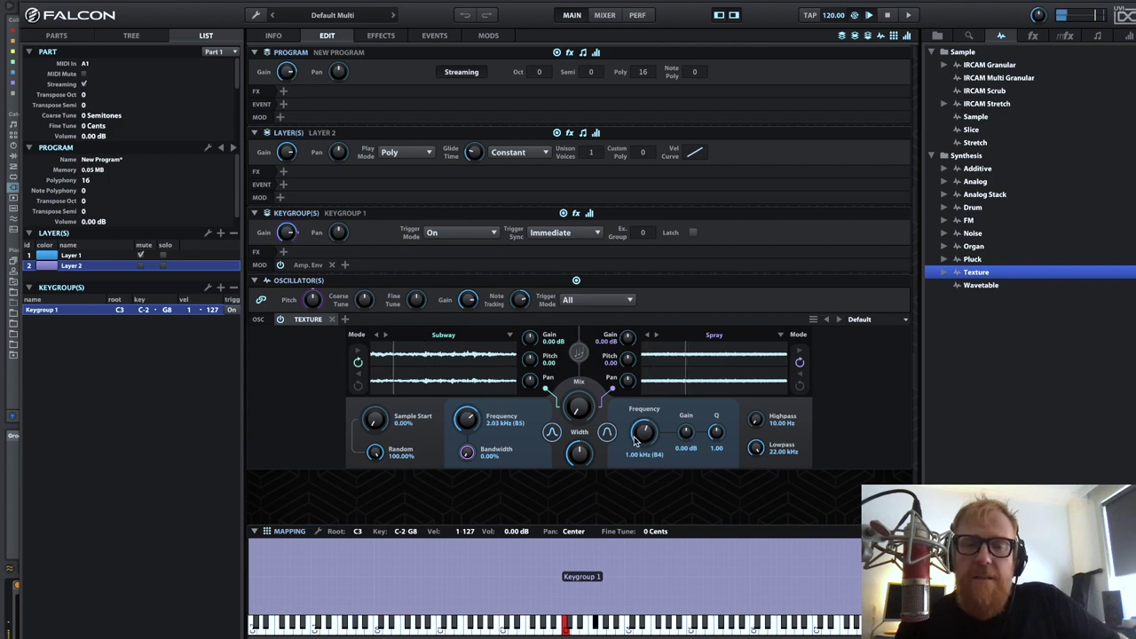
Step: Turn off the bandpass filter and set the peak filter to 2.57 kHz, -9.72 dB gain and a Q of 0.93
left_click_drag(644, 432, 646, 391)
left_click_drag(686, 431, 686, 440)
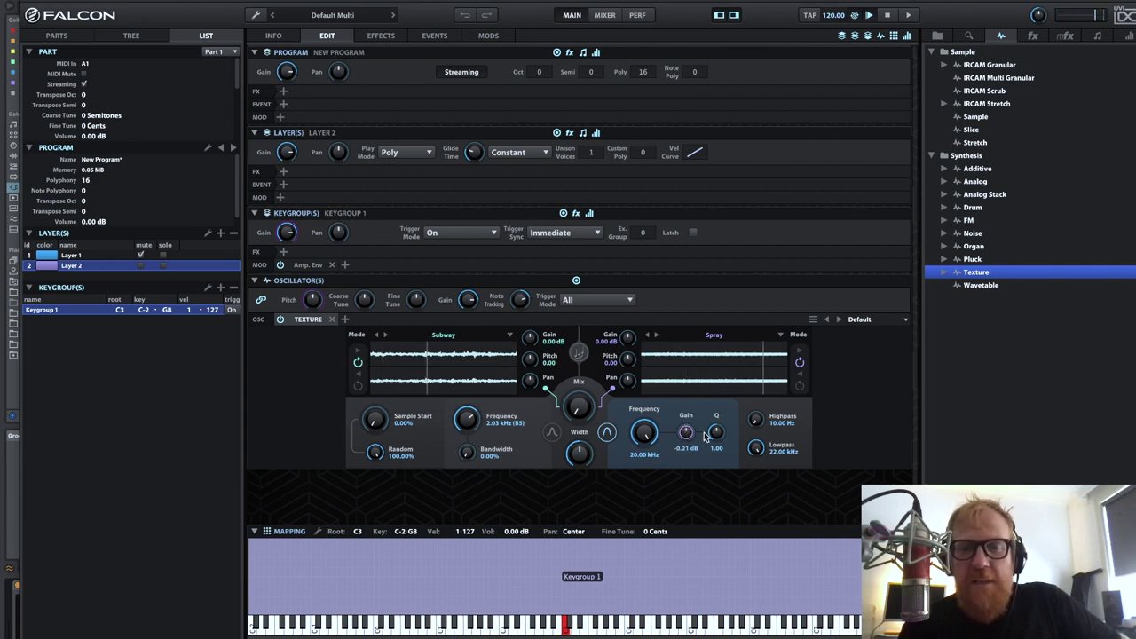
left_click_drag(646, 433, 719, 445)
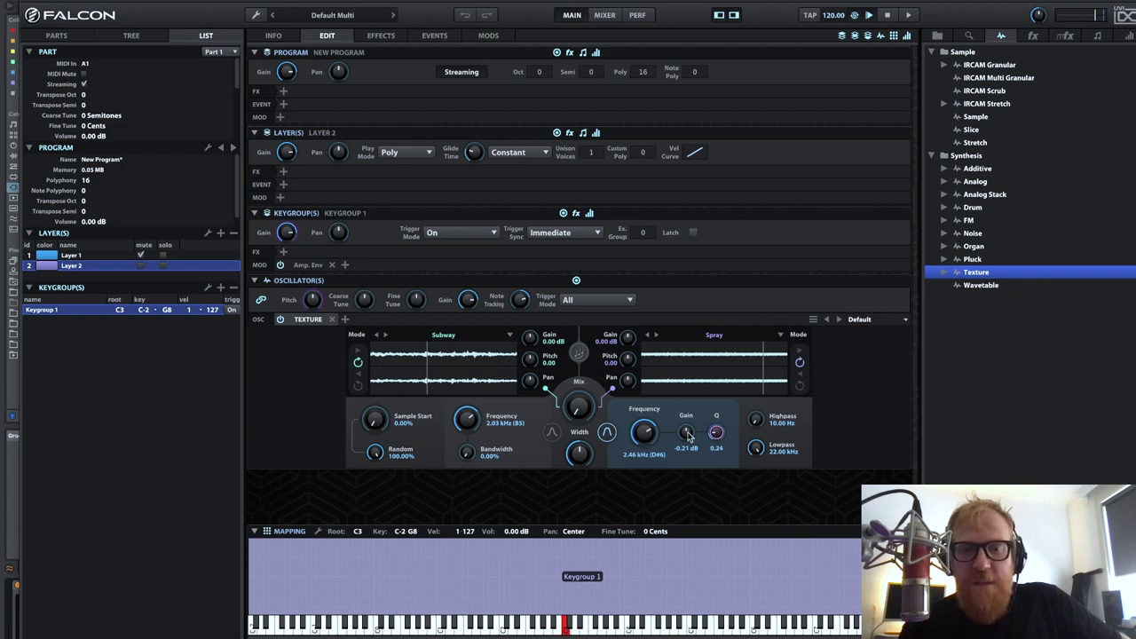
left_click_drag(645, 433, 645, 409)
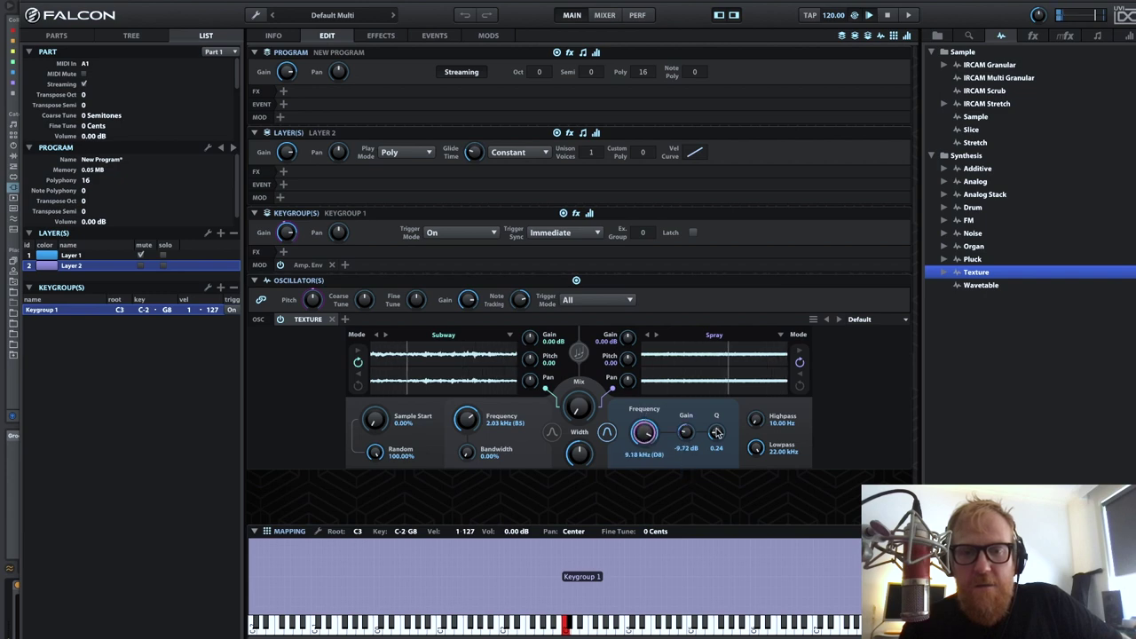
mouse_move(717, 432)
left_mouse_down()
mouse_move(718, 416)
mouse_move(718, 444)
left_mouse_up()
left_click_drag(646, 431, 651, 460)
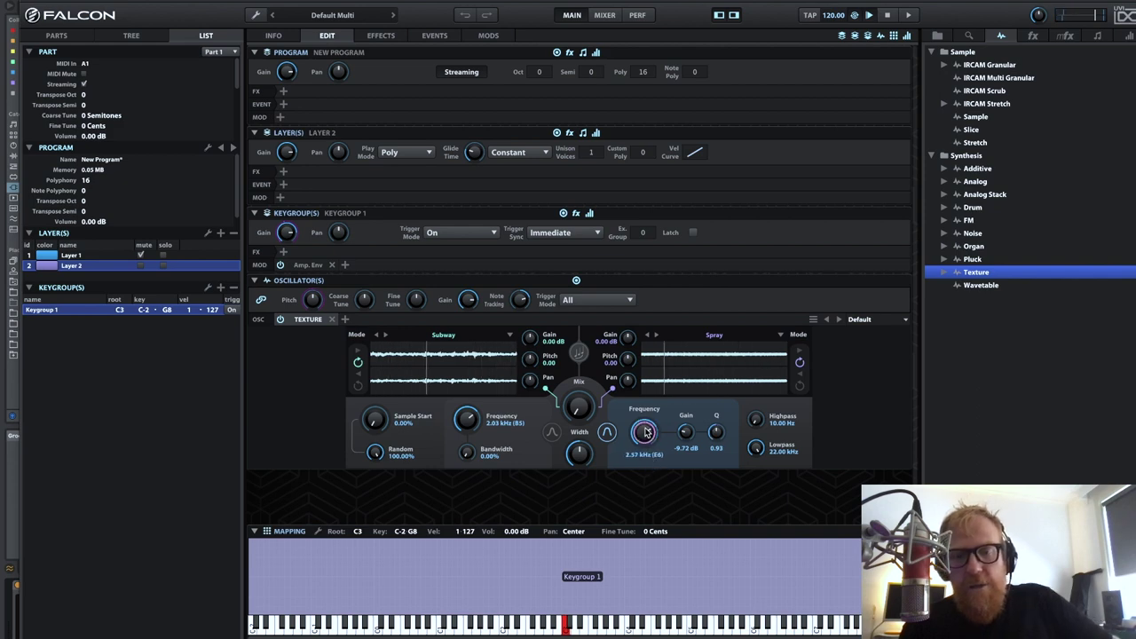
Step: Modulate Texture's peak filter frequency with a new keygroup-level Smooth Random
right_click(645, 433)
mouse_move(596, 356)
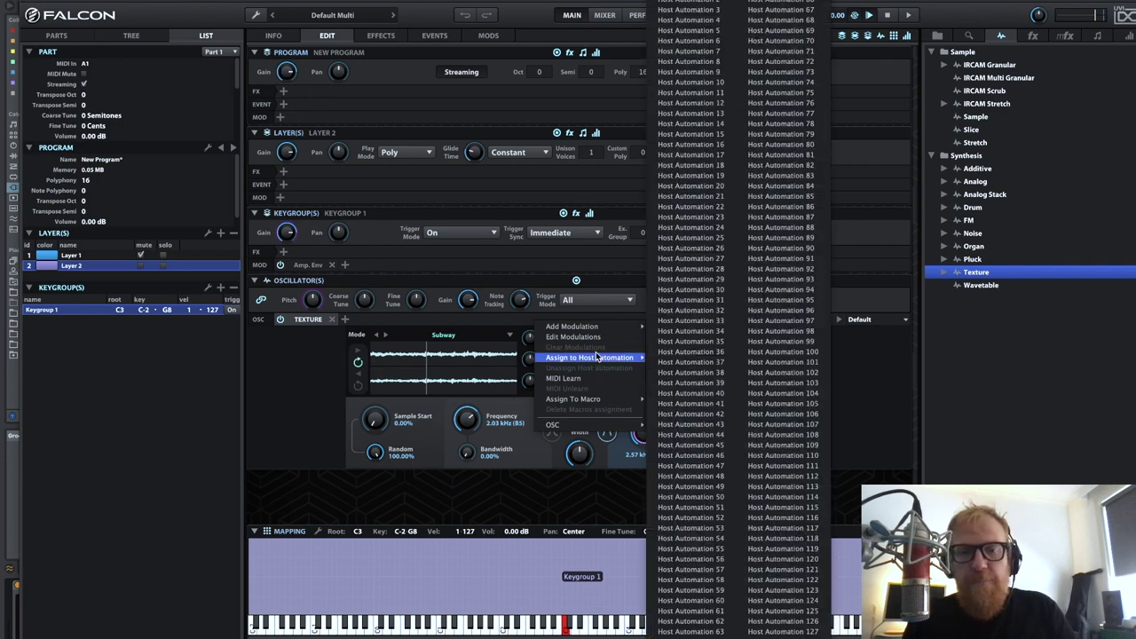
mouse_move(595, 330)
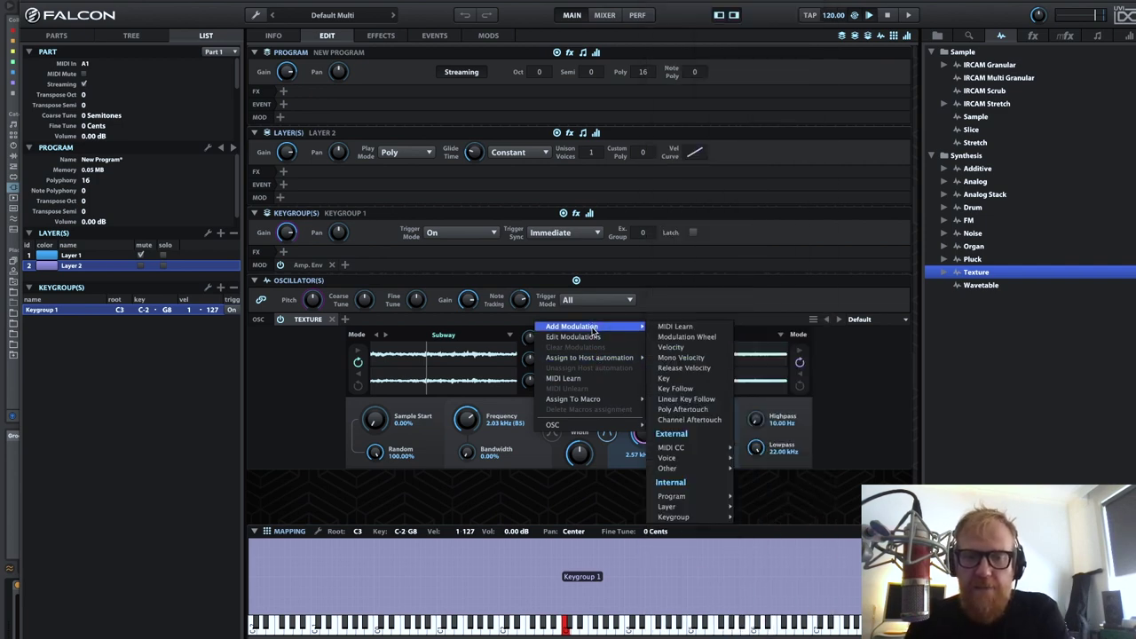
mouse_move(686, 517)
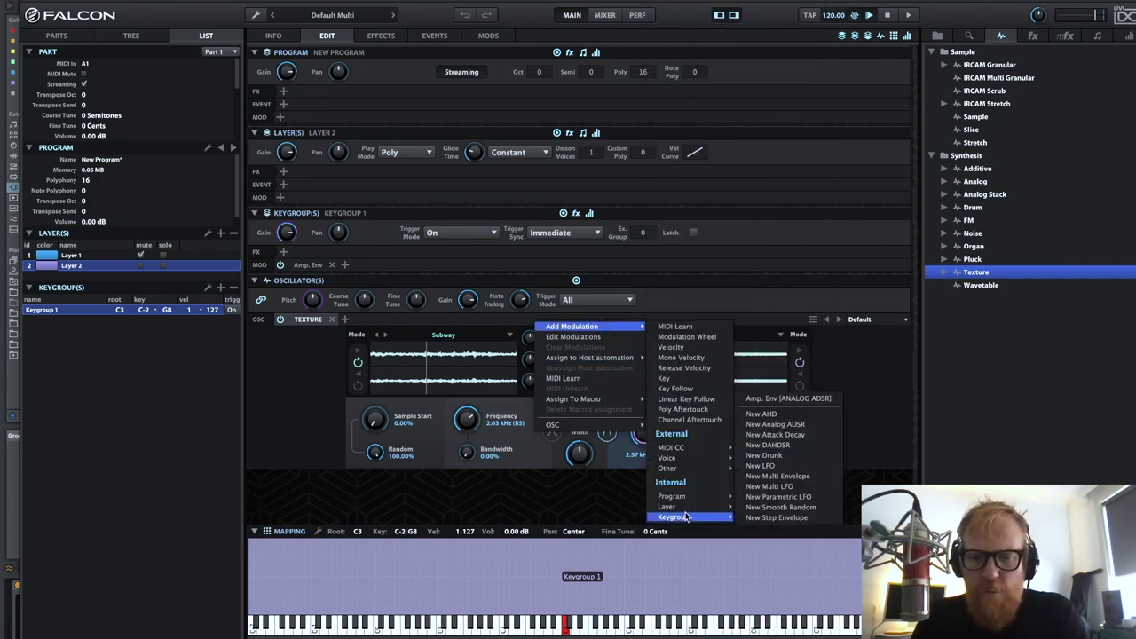
left_click(813, 508)
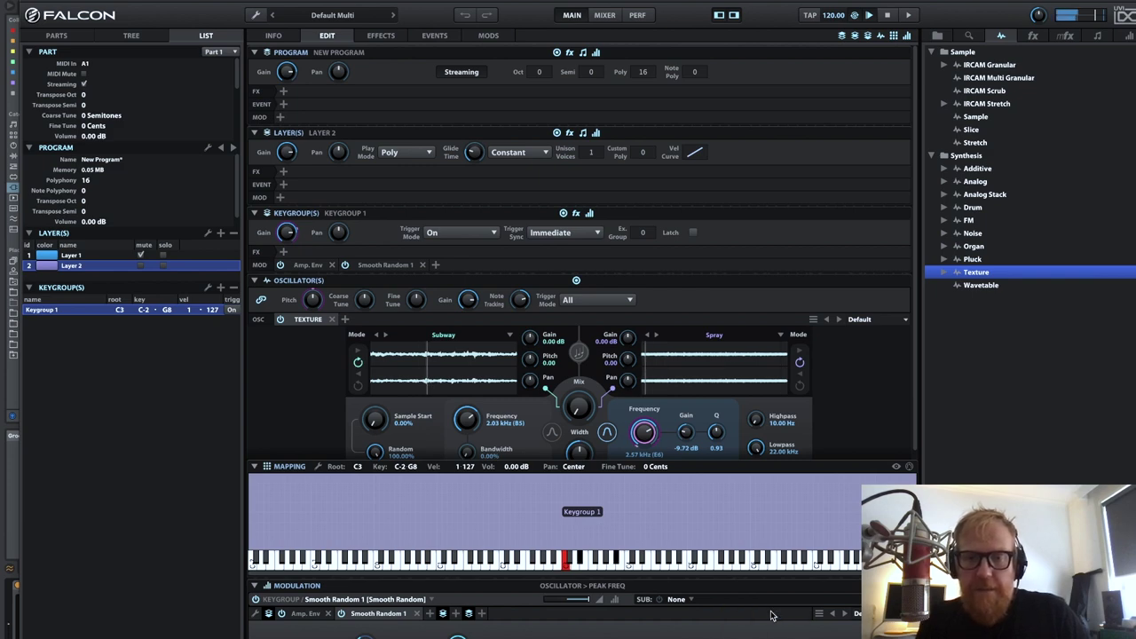
Step: Try different Smooth Random modulation amounts on the peak frequency, such as 0.24 and -1.00, and return to full positive
mouse_move(574, 604)
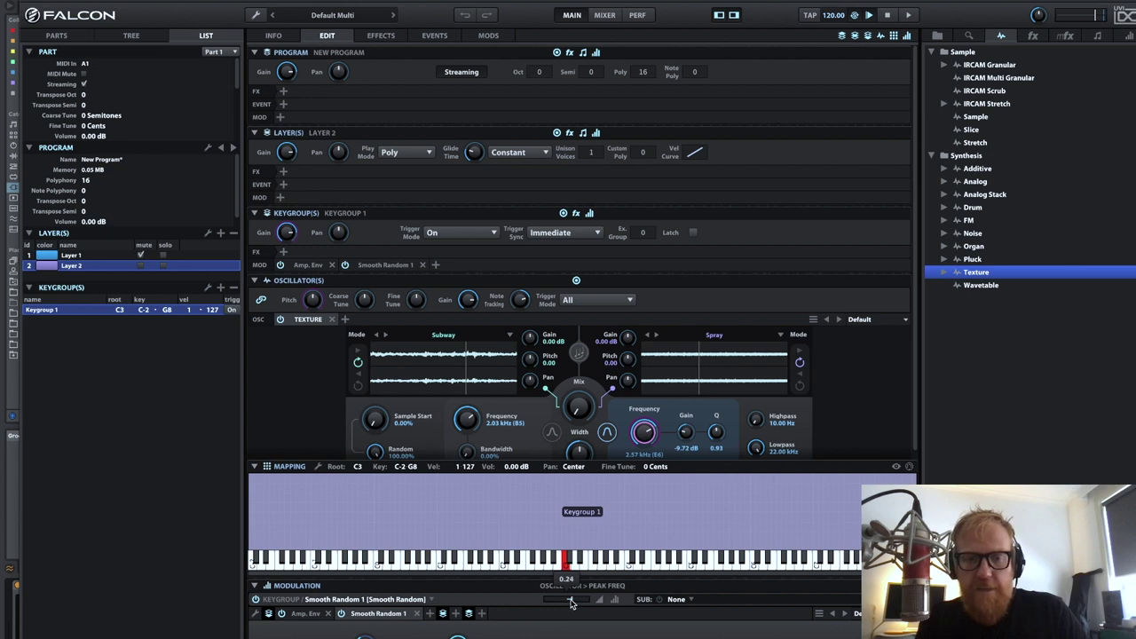
left_click_drag(571, 603, 569, 603)
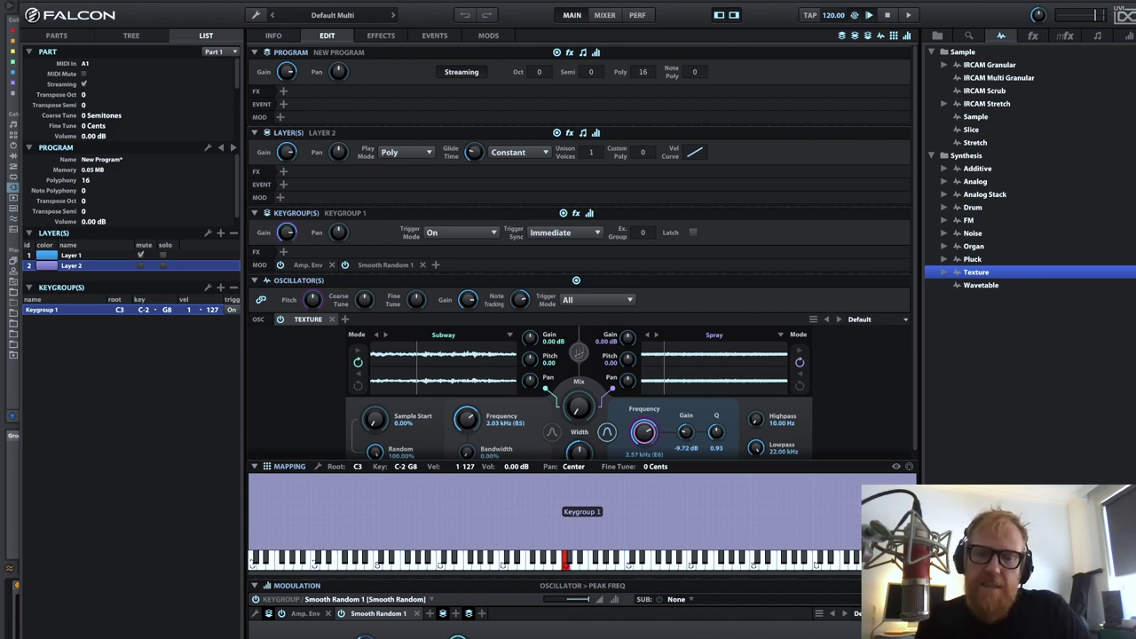
mouse_move(583, 603)
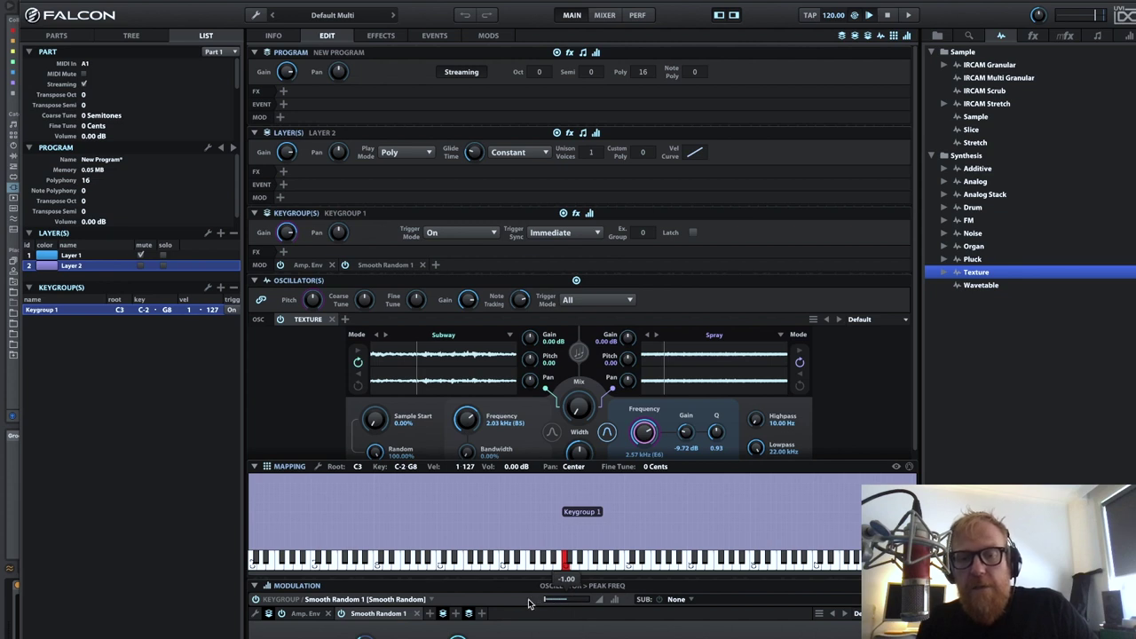
left_click_drag(528, 604, 622, 613)
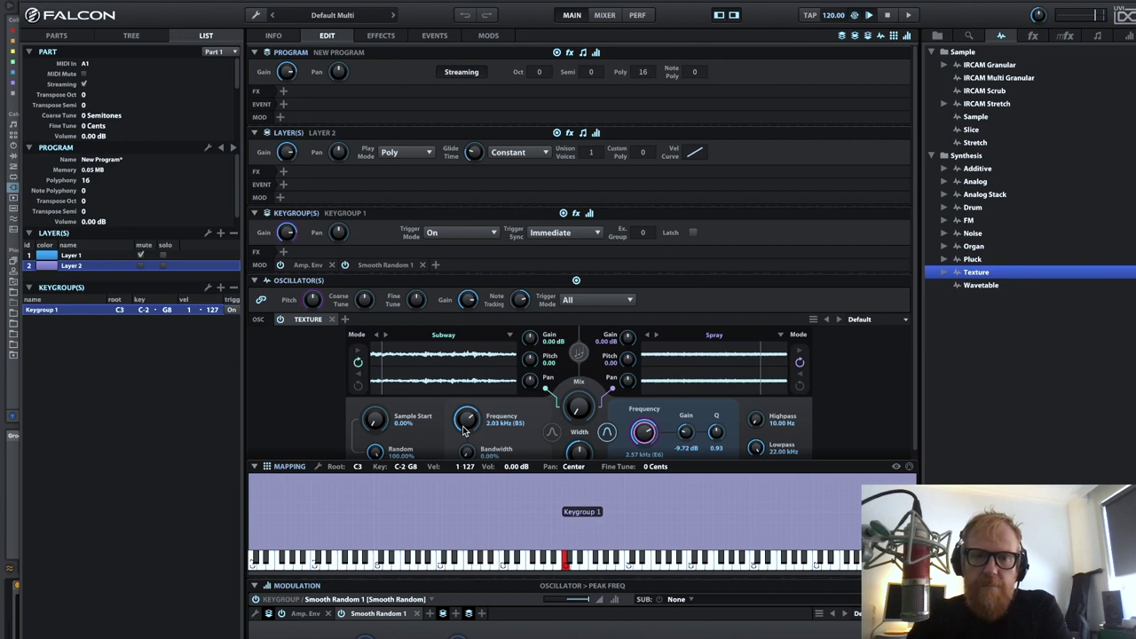
Step: Enable Texture's bandpass filter again and modulate its frequency with a new keygroup-level Multi LFO
left_click(553, 435)
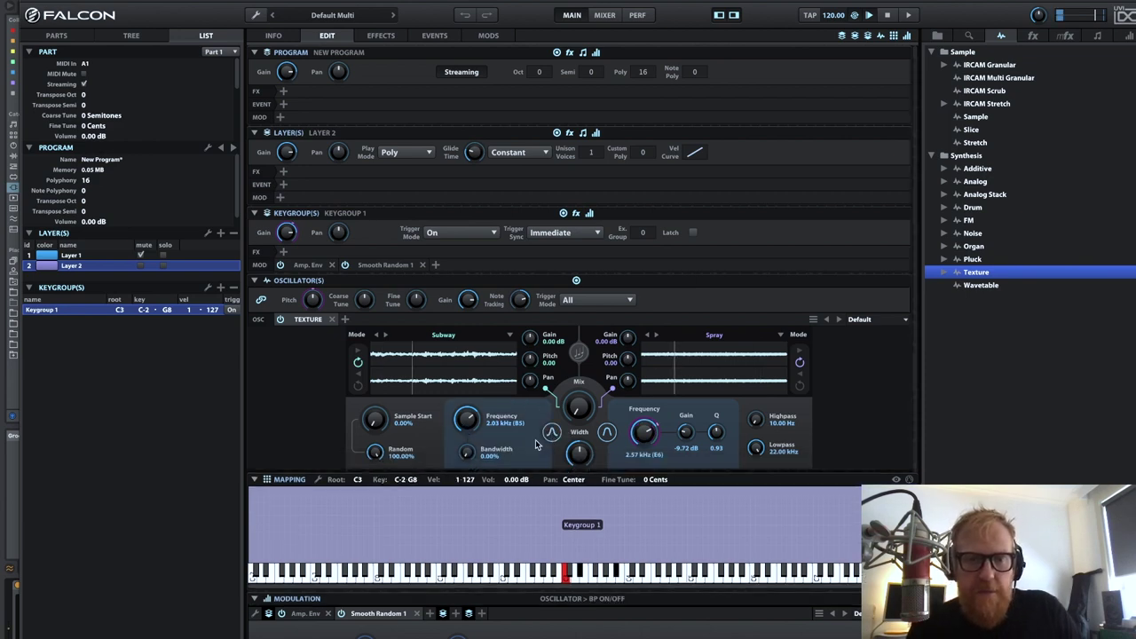
right_click(466, 423)
mouse_move(525, 318)
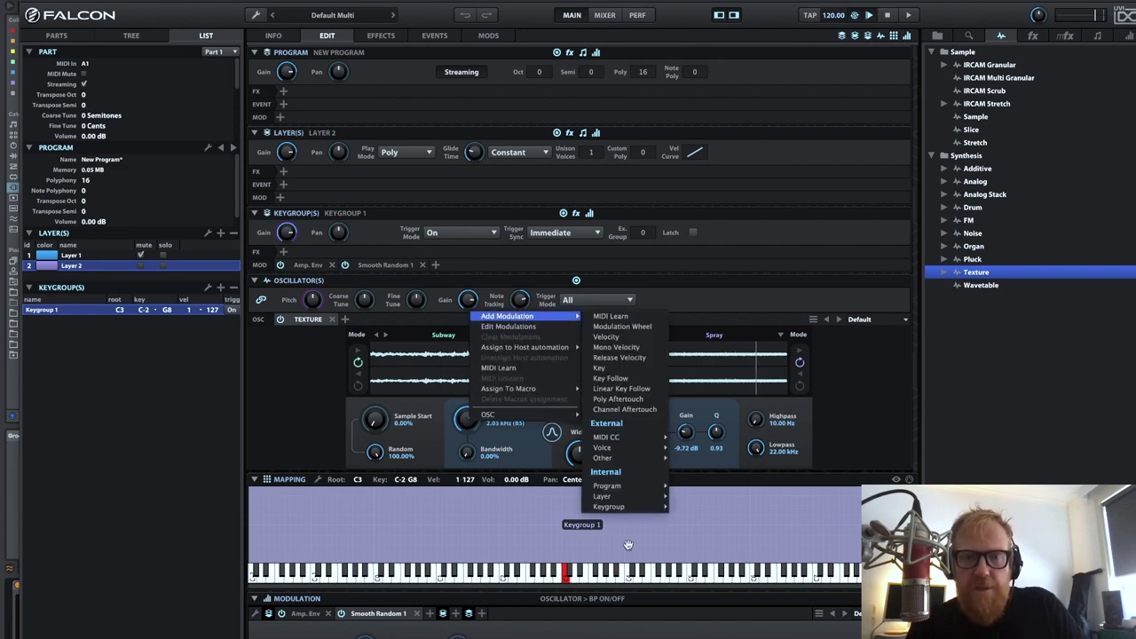
mouse_move(621, 507)
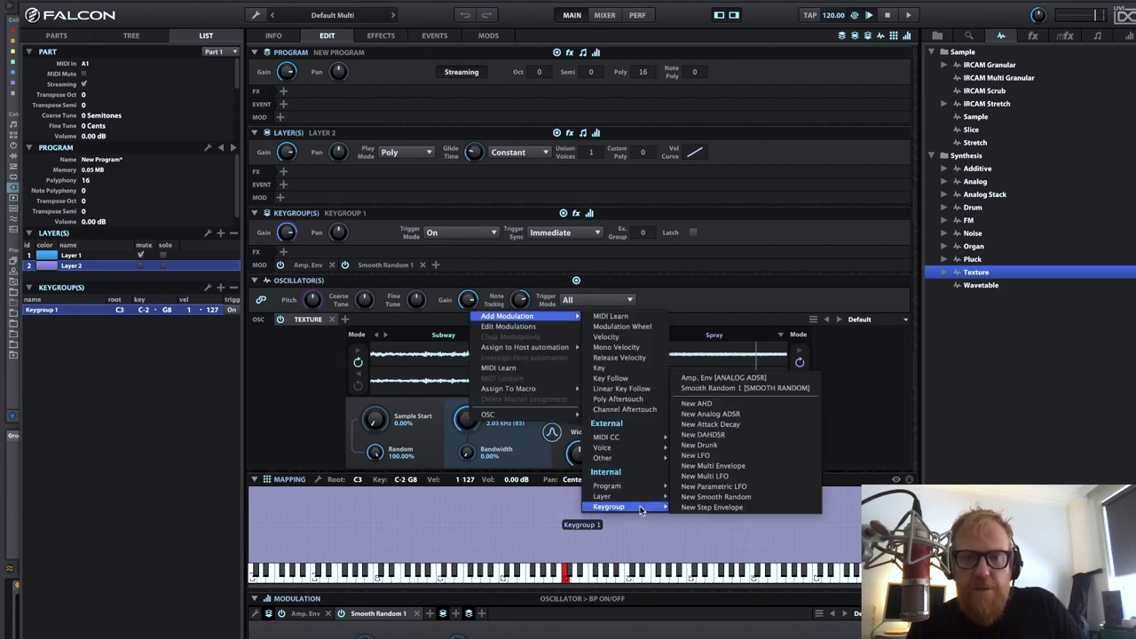
left_click(737, 479)
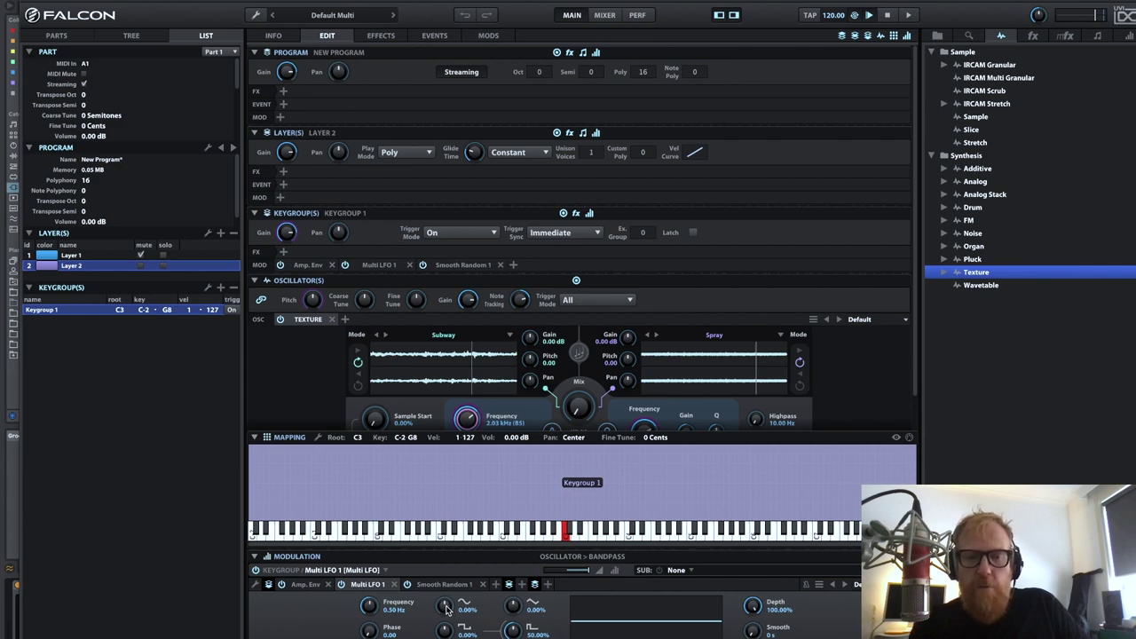
Step: Set Multi LFO 1's first two sine amounts to 48.87% and 41.04%, and raise its frequency to 2.82 Hz
left_click_drag(446, 608, 428, 568)
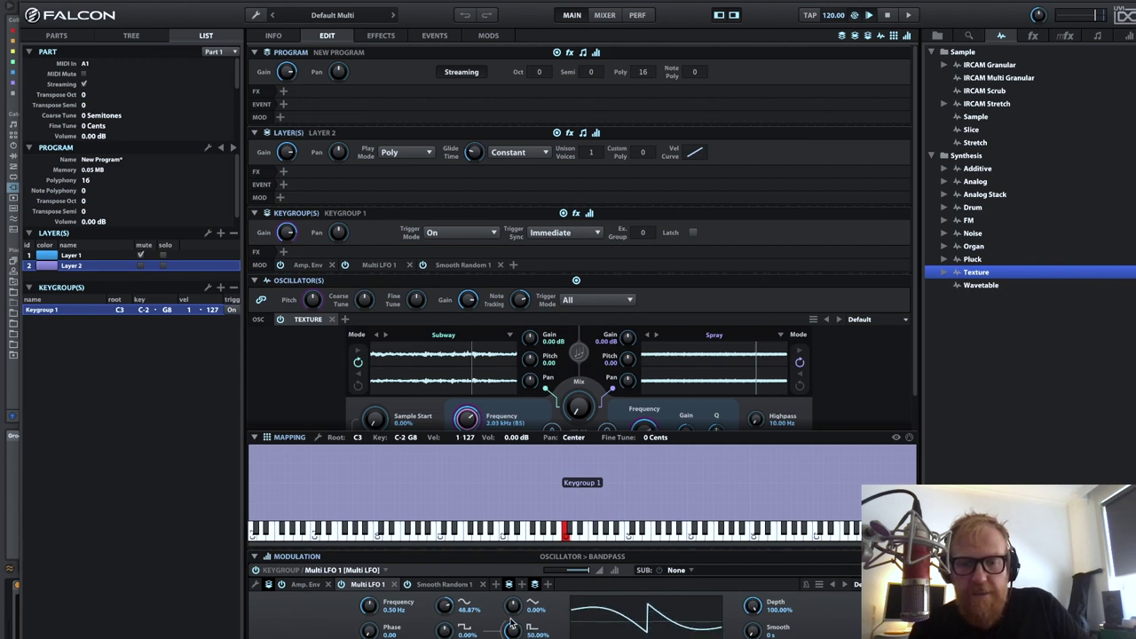
left_click_drag(514, 609, 509, 578)
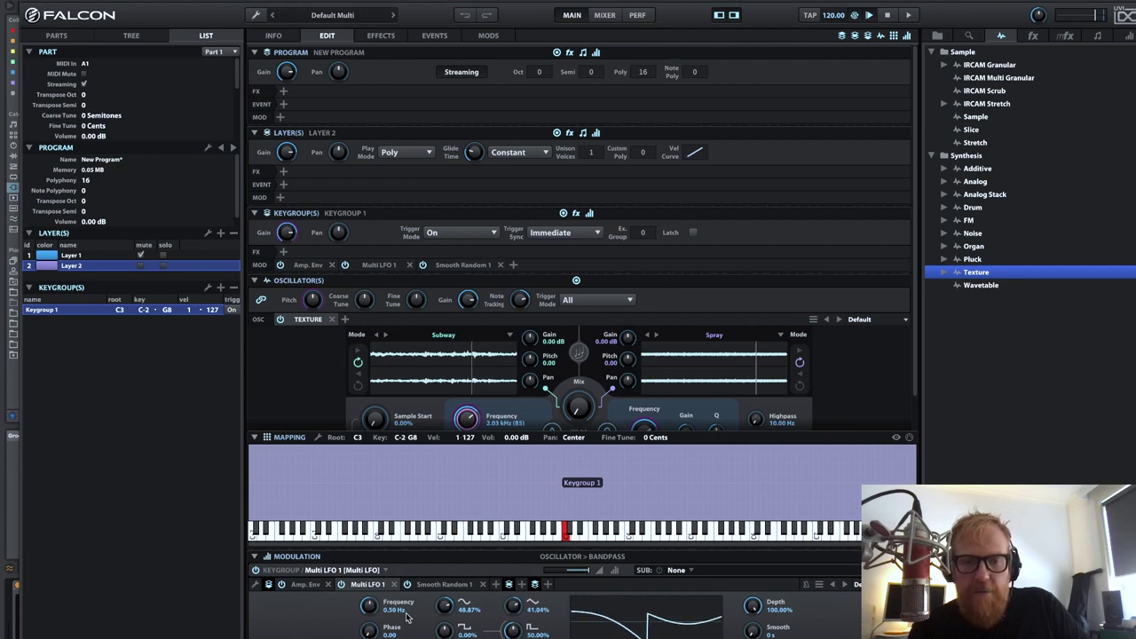
left_click_drag(369, 613, 369, 590)
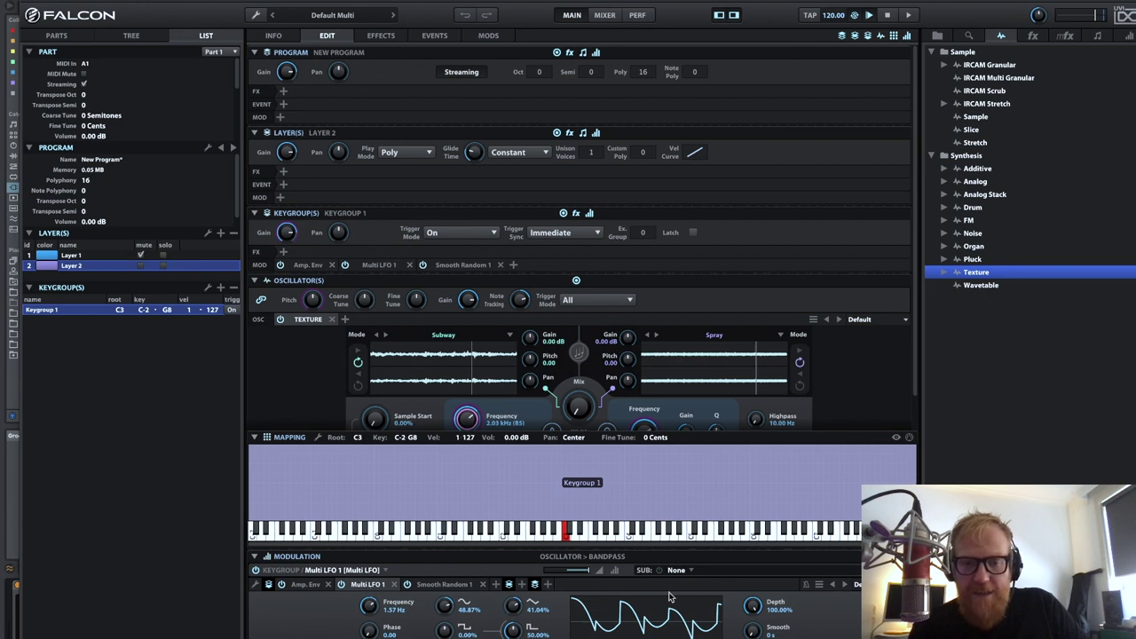
left_click_drag(376, 609, 377, 638)
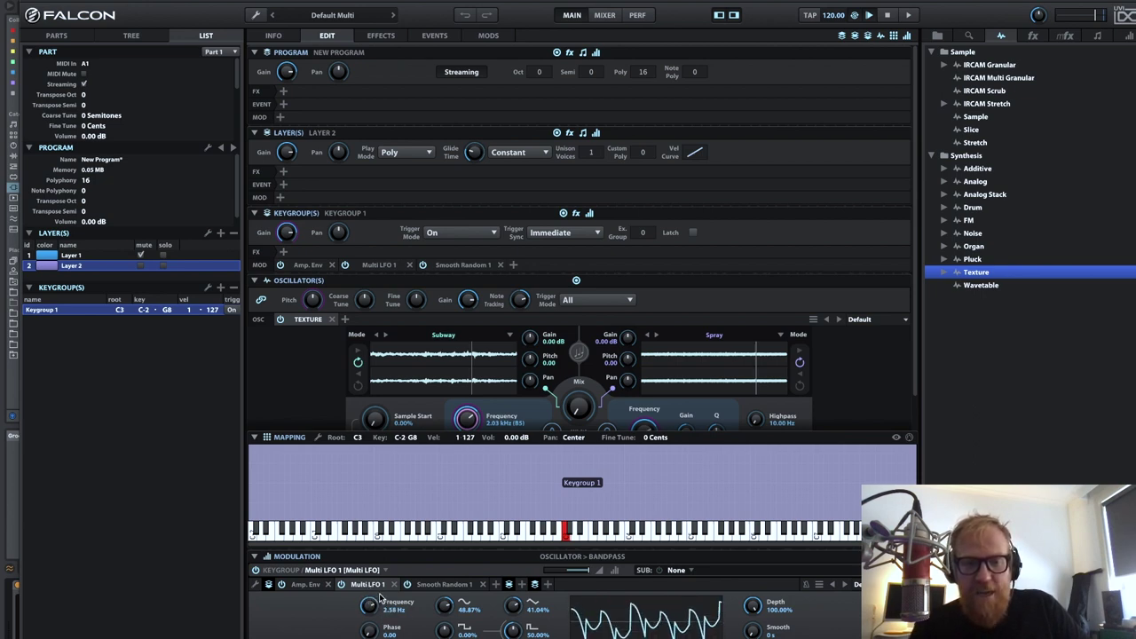
left_click_drag(382, 598, 382, 596)
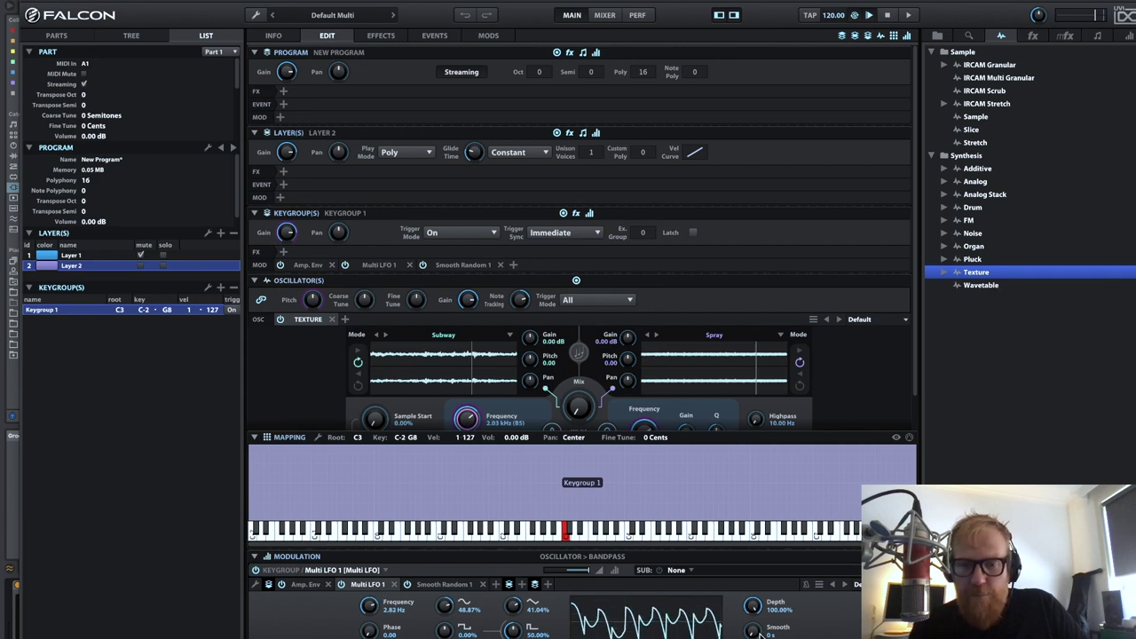
Step: Set Multi LFO 1's smoothing to 37.9 ms and first square amount to -25.82%, with No Retrigger
left_click_drag(754, 632, 756, 576)
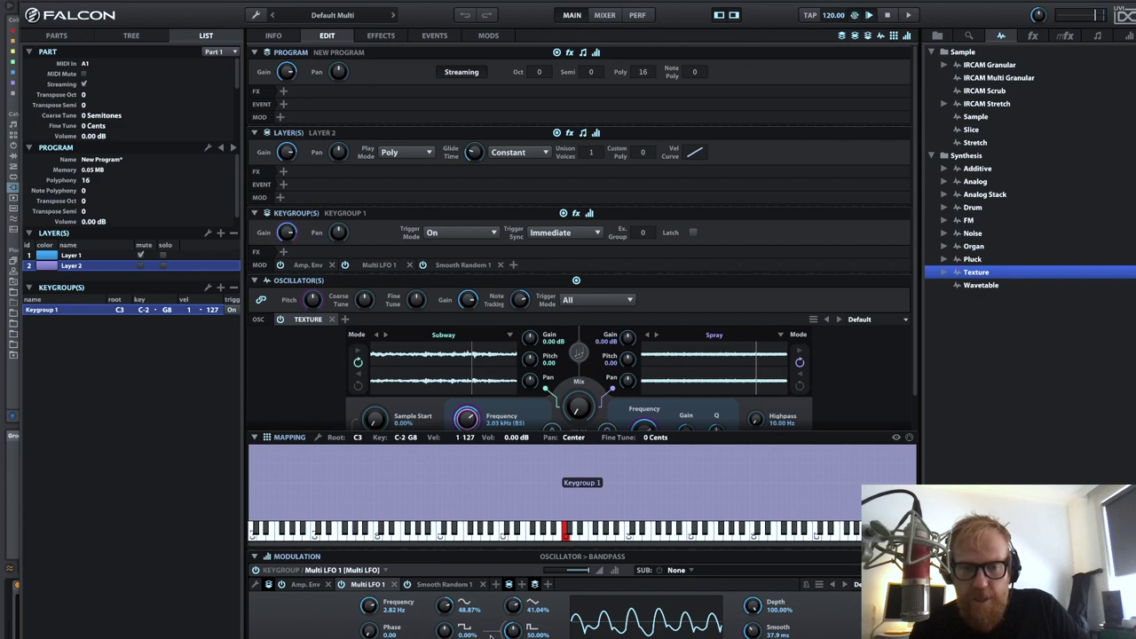
left_click_drag(437, 630, 437, 638)
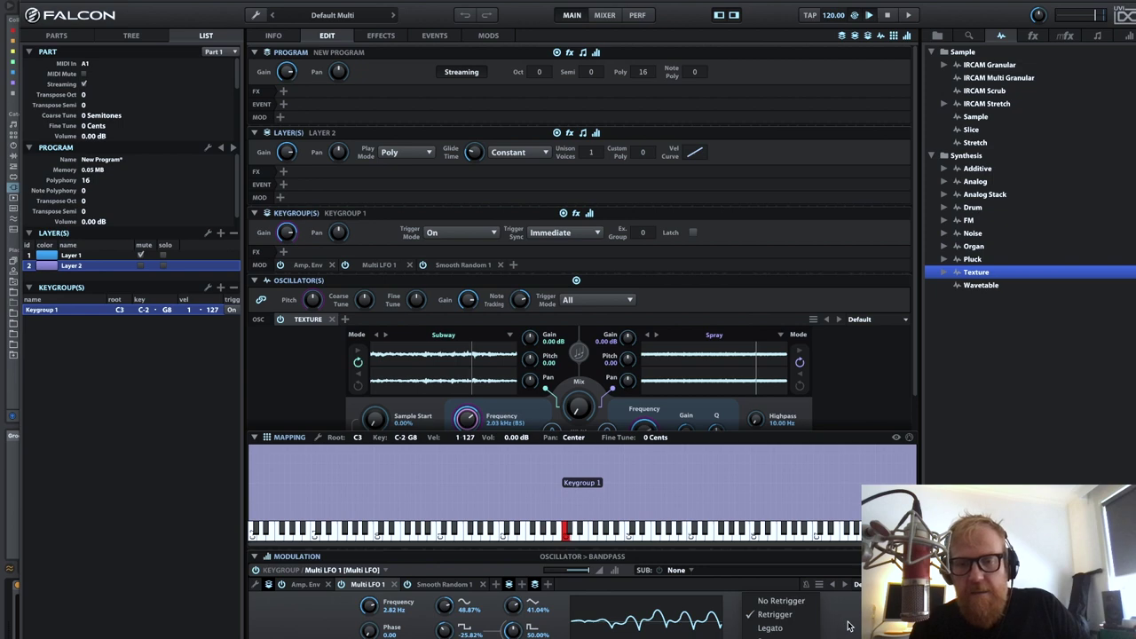
left_click(808, 602)
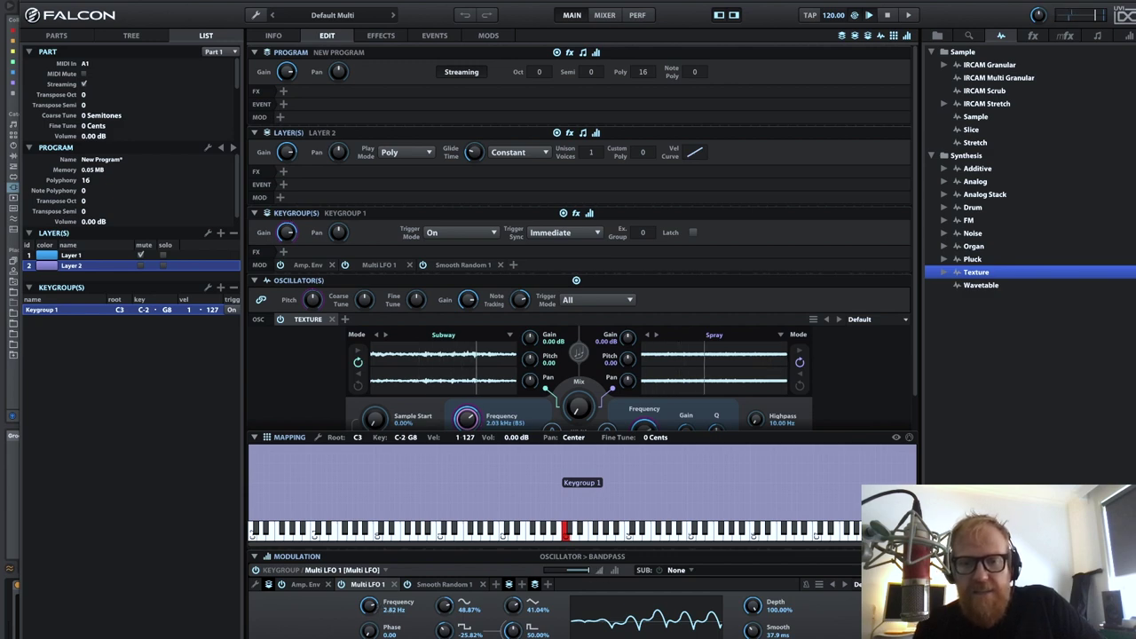
Step: Slow Multi LFO 1 down to 0.06 Hz and reduce its depth to 16.91%
mouse_move(754, 604)
left_mouse_down()
mouse_move(754, 617)
mouse_move(756, 605)
left_mouse_up()
left_click_drag(371, 609, 371, 610)
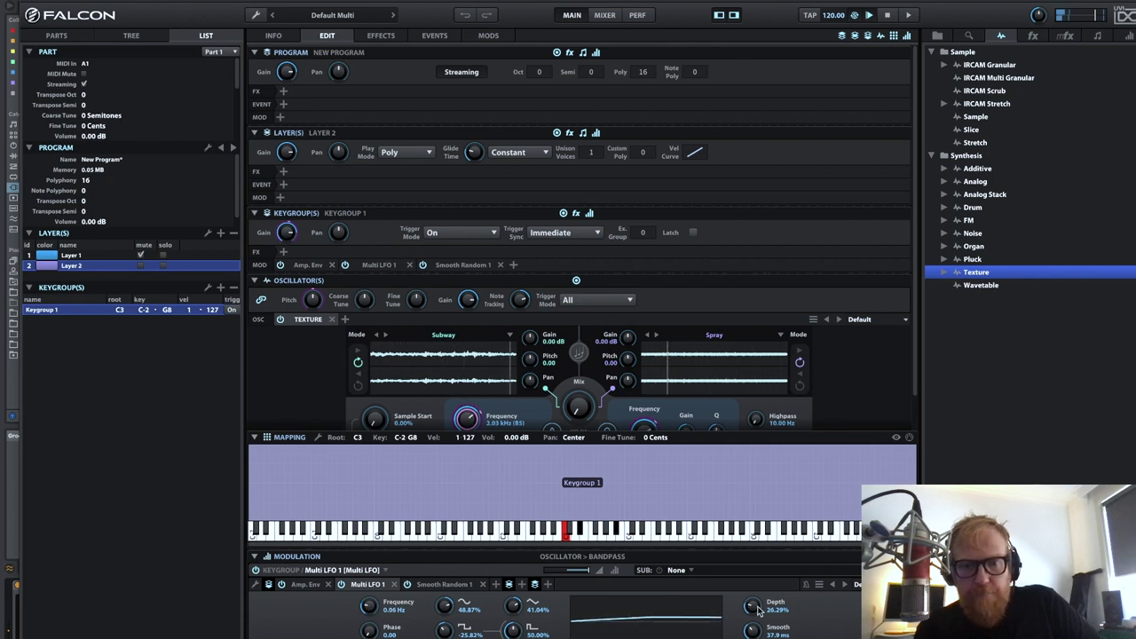
left_click_drag(755, 608, 757, 610)
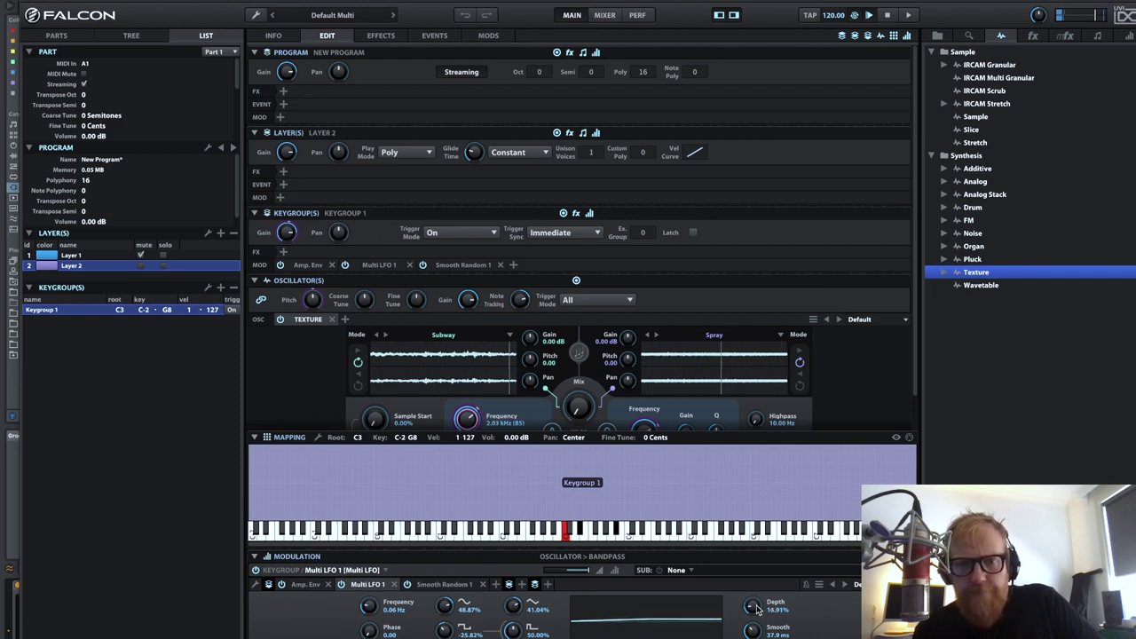
Step: Replace Texture's second sample with Sand Board Light from the Material category and blend it with Subway using the Mix control
left_click(580, 407)
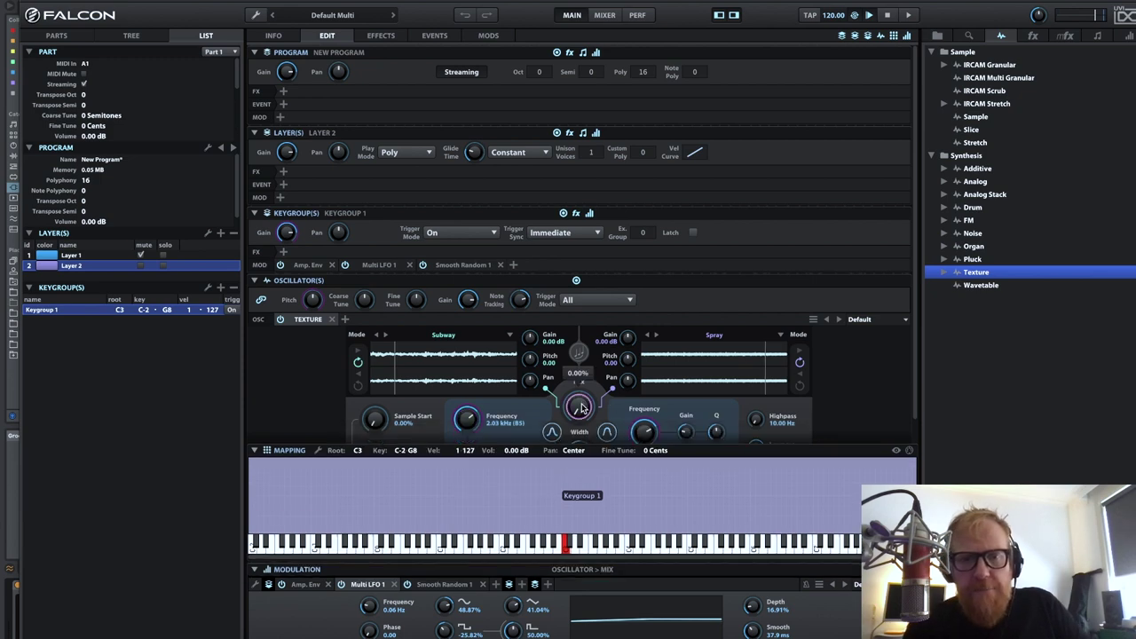
left_click(725, 335)
mouse_move(710, 431)
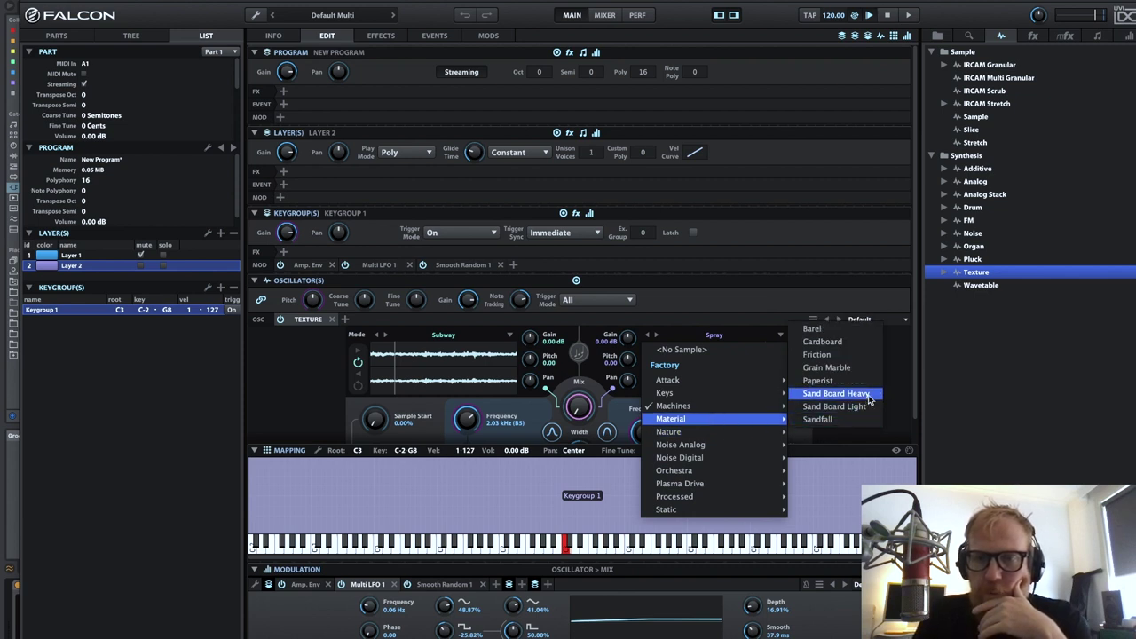
left_click(850, 420)
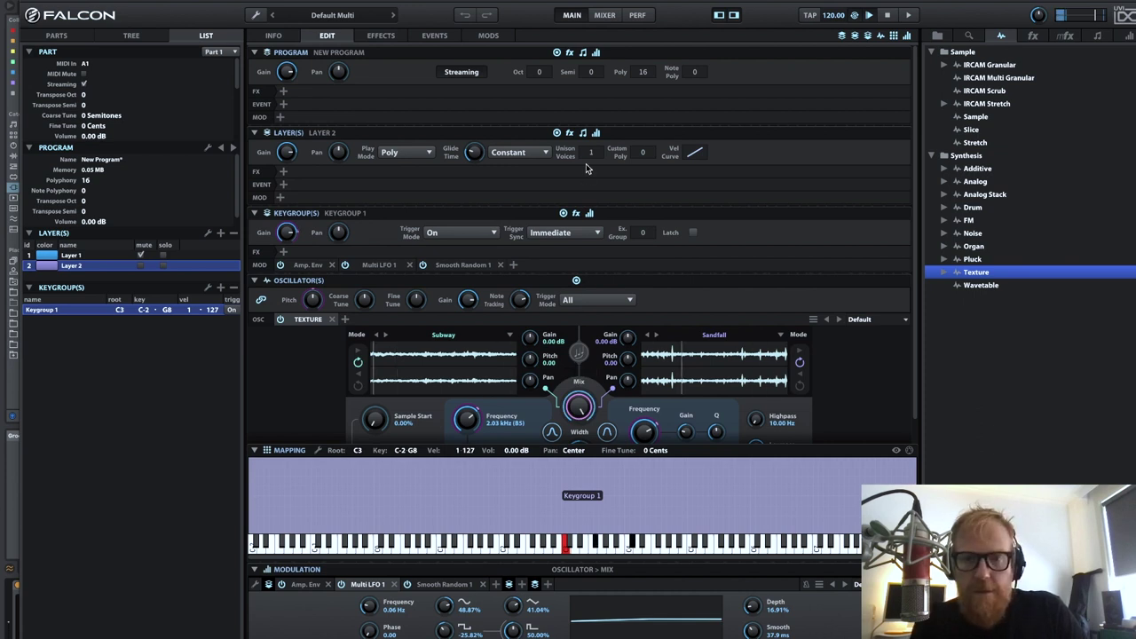
left_click(648, 336)
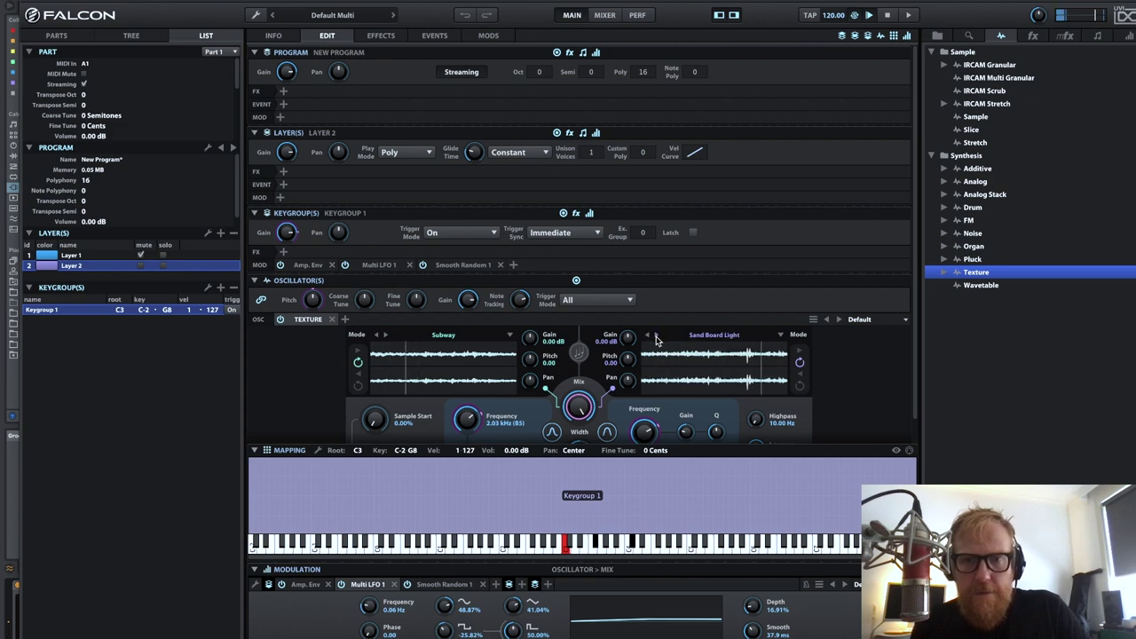
mouse_move(579, 405)
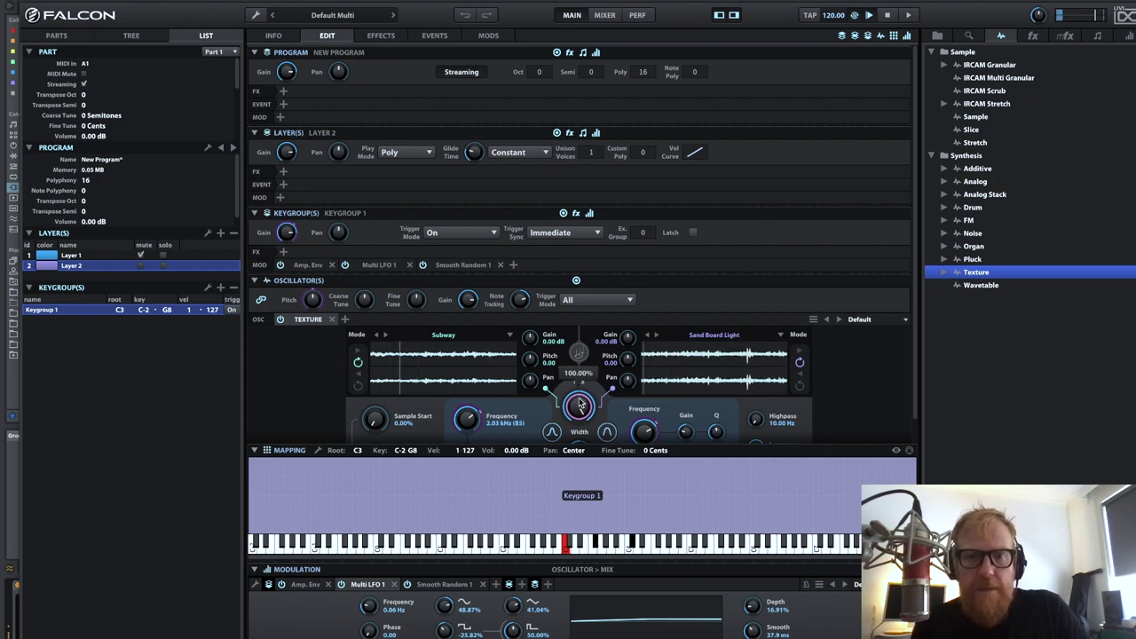
left_click_drag(579, 405, 578, 453)
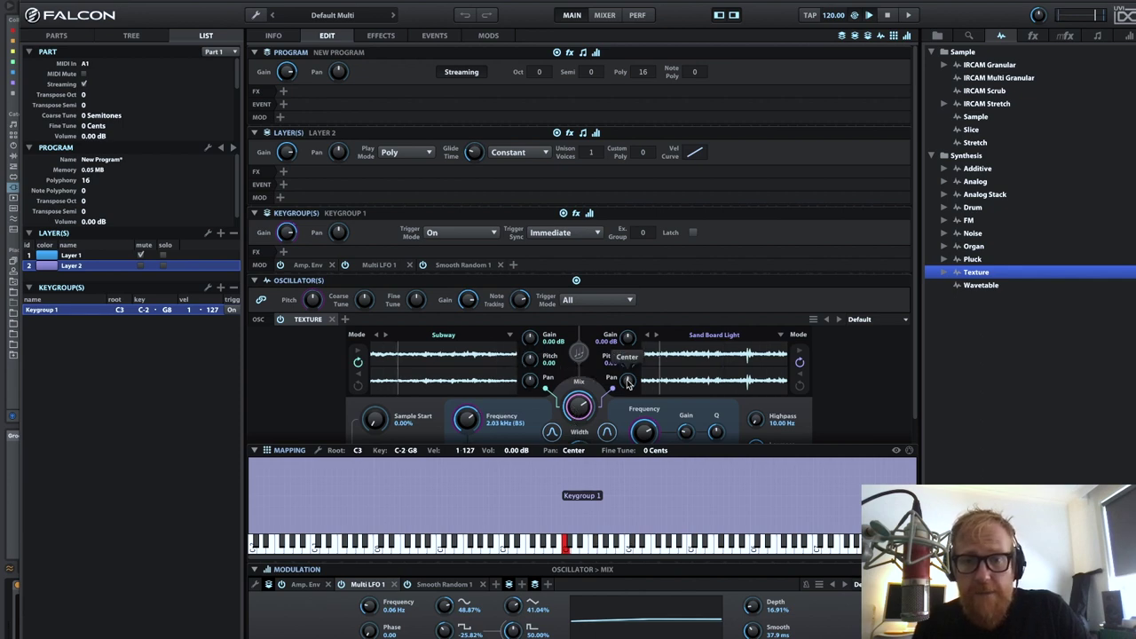
Step: Modulate the Subway sample's pan with a new keygroup-level LFO using the Random S&H waveform
mouse_move(527, 385)
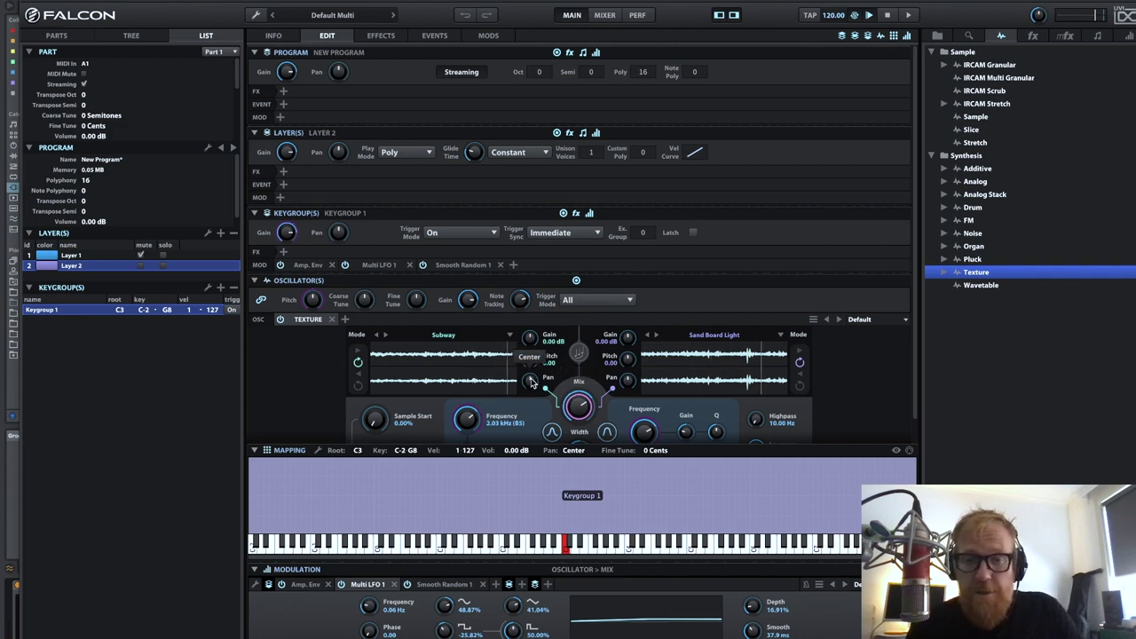
right_click(532, 382)
mouse_move(613, 276)
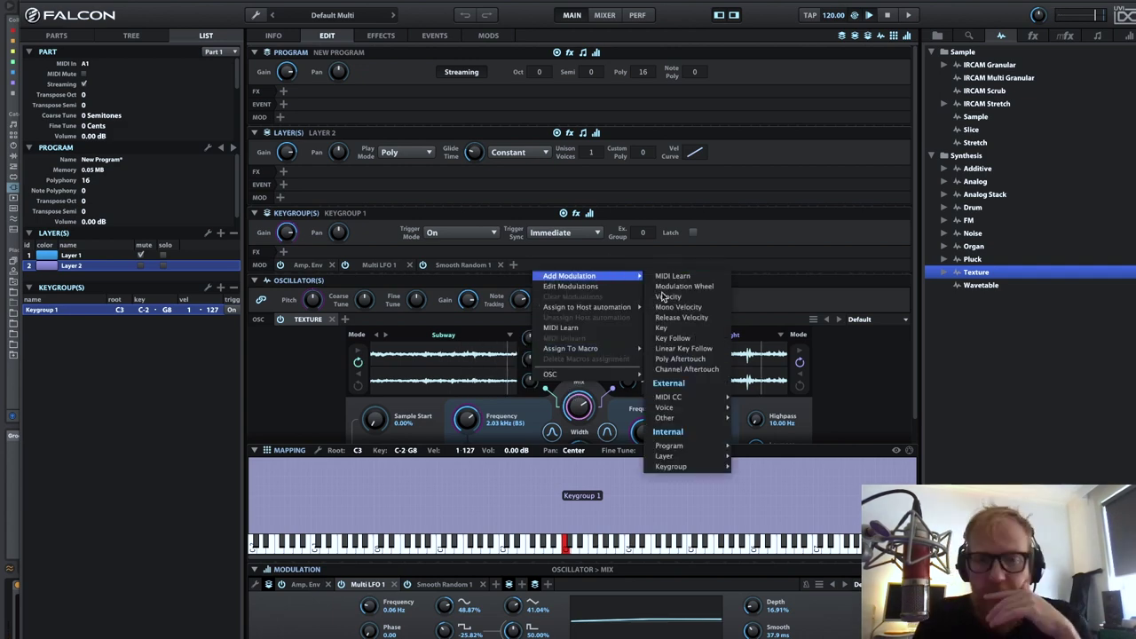
mouse_move(715, 467)
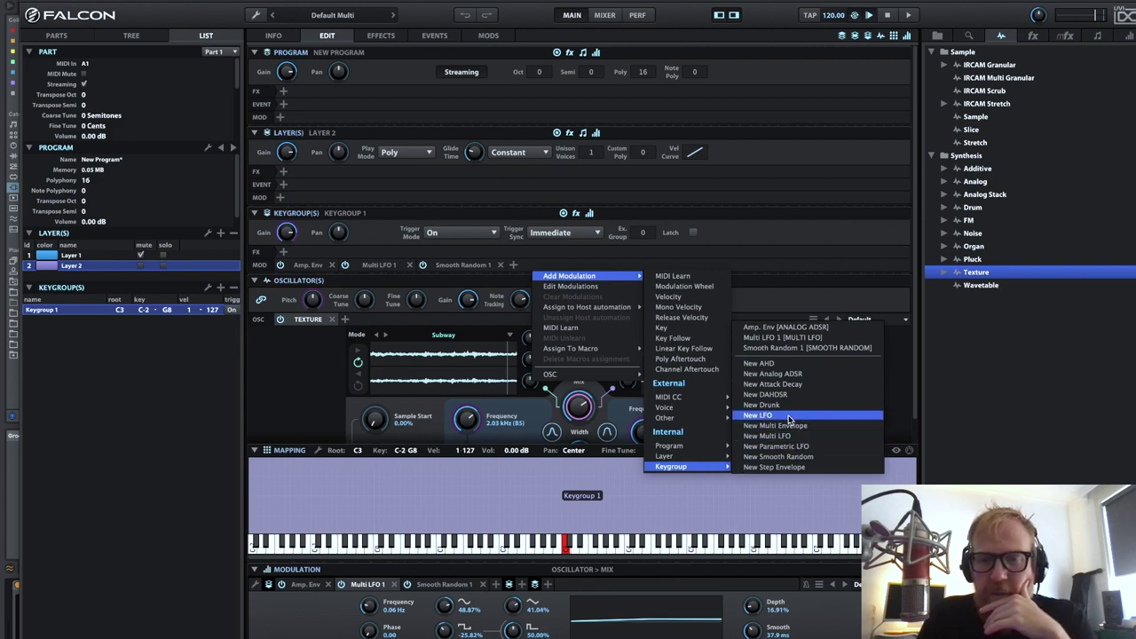
left_click(788, 419)
left_click(382, 630)
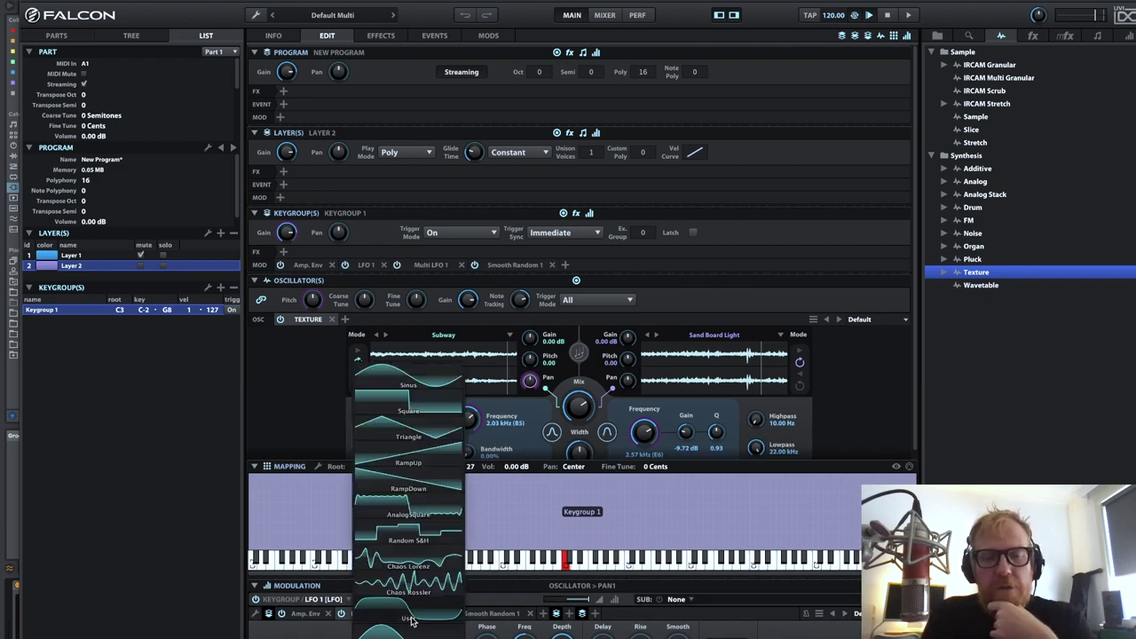
left_click(435, 539)
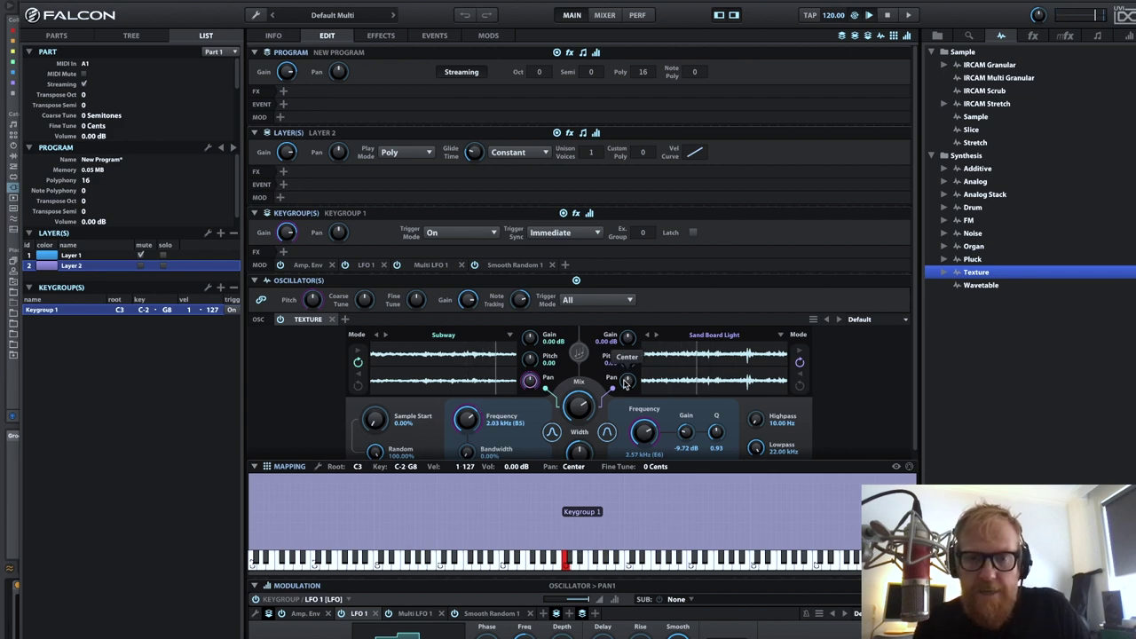
Step: Modulate the Sand Board Light sample's pan with a second new keygroup-level LFO, also using Random S&H
right_click(630, 376)
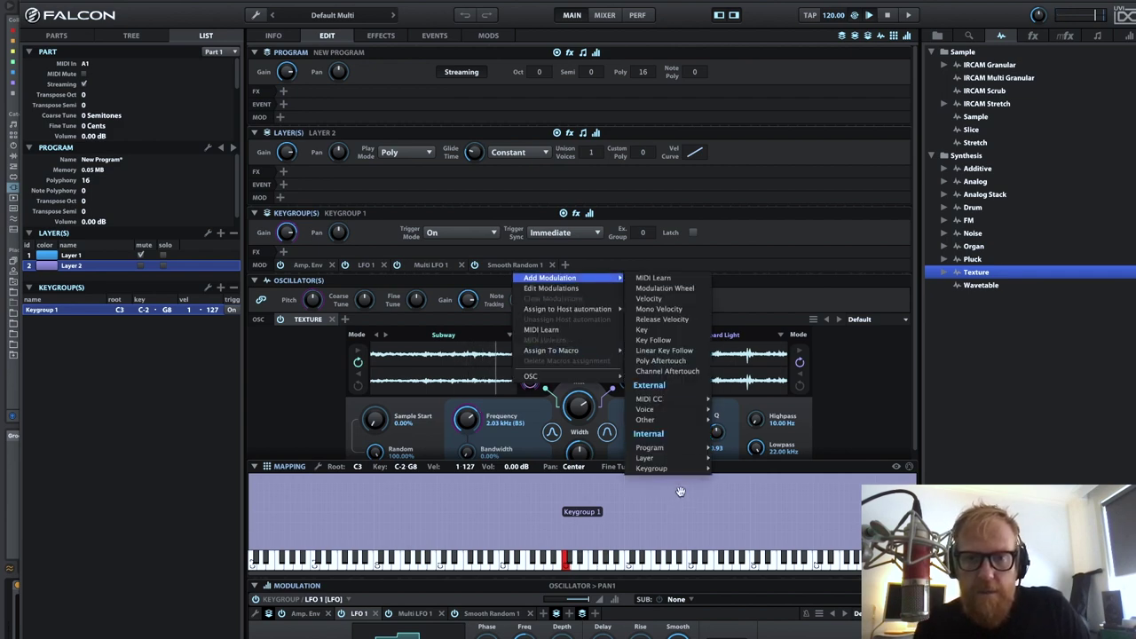
mouse_move(675, 468)
left_click(789, 421)
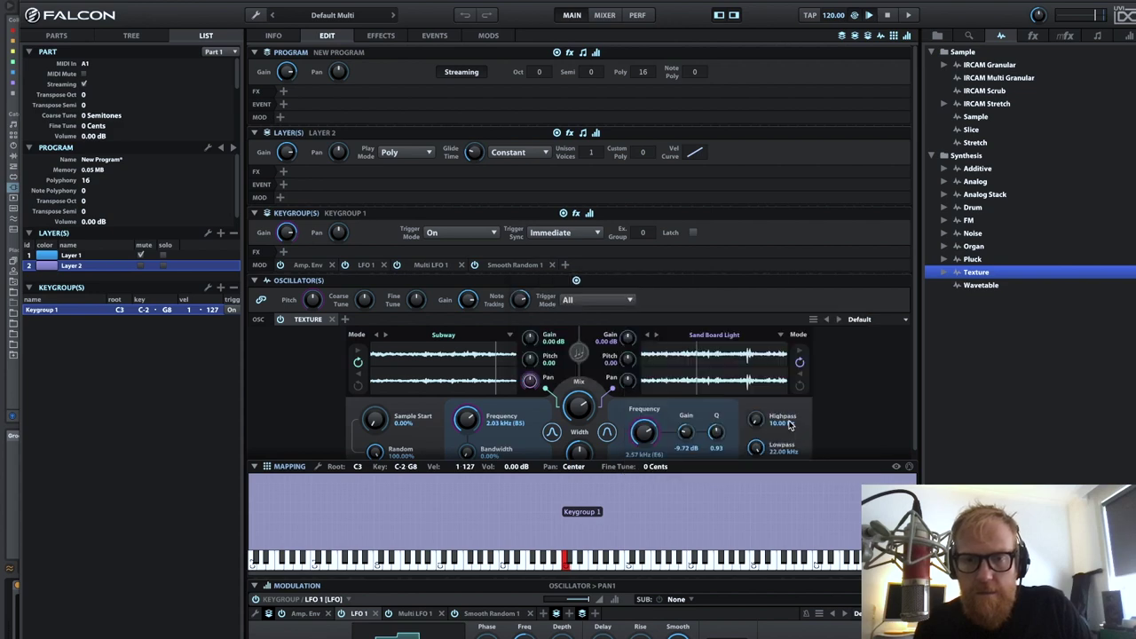
left_click(397, 634)
left_click(440, 530)
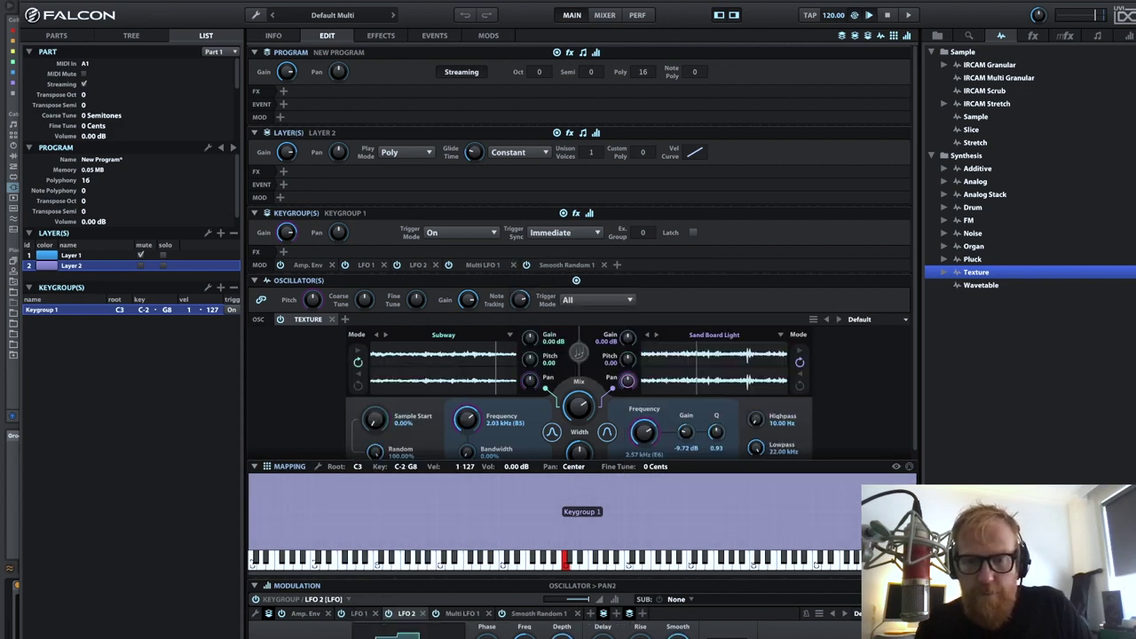
Step: Check the settings of both pan LFOs, including the retrigger mode, and open the amplitude envelope
left_click(531, 381)
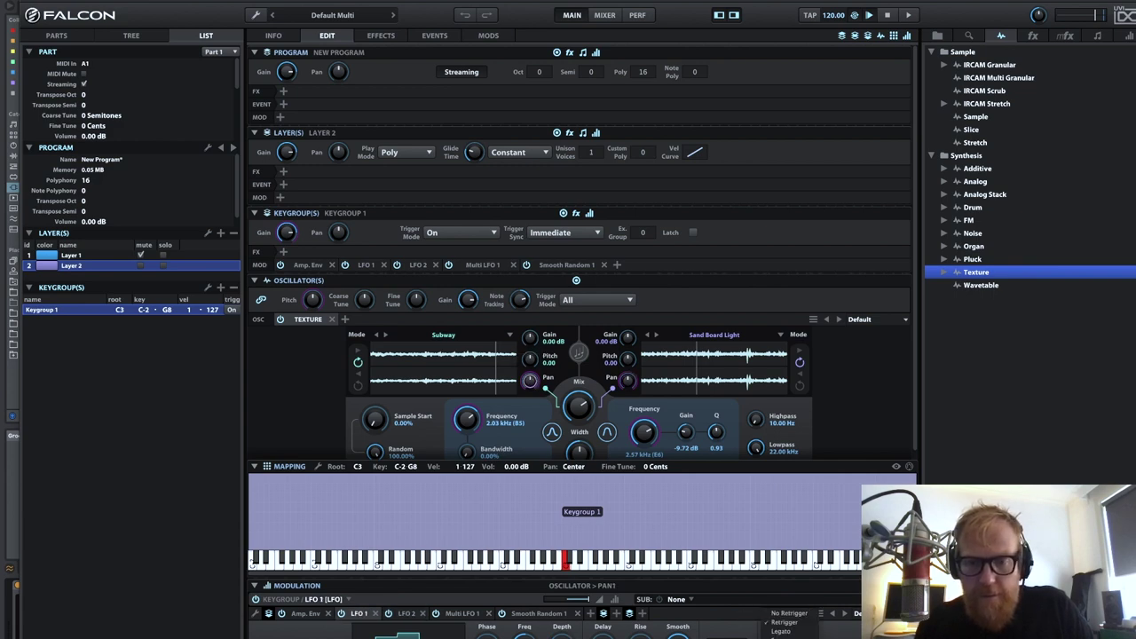
left_click(628, 380)
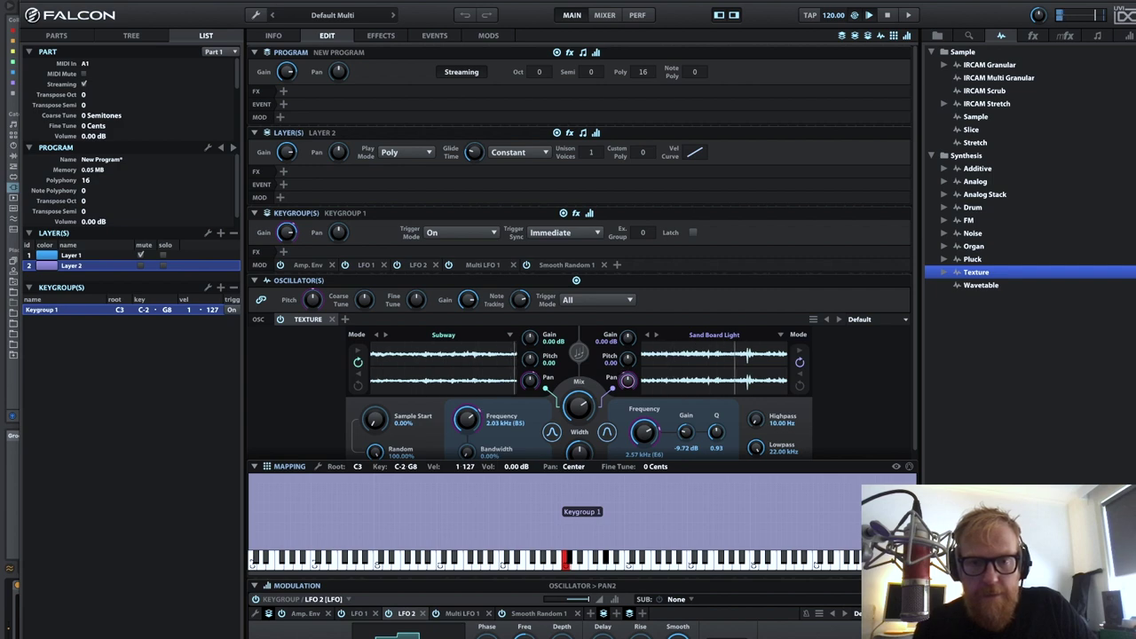
left_click(530, 380)
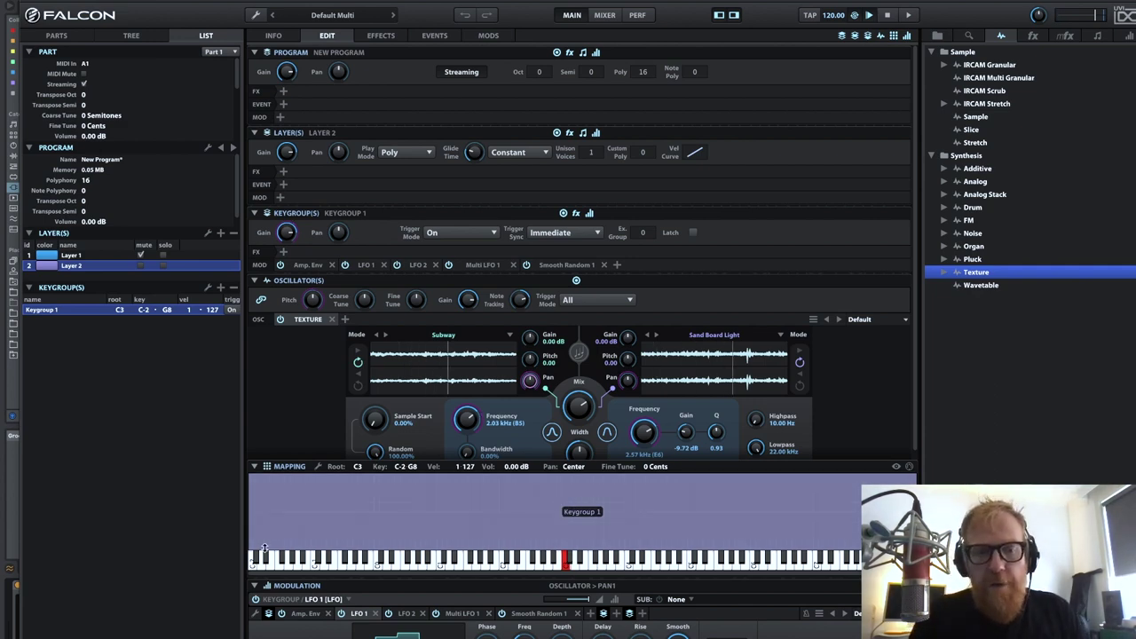
left_click(301, 613)
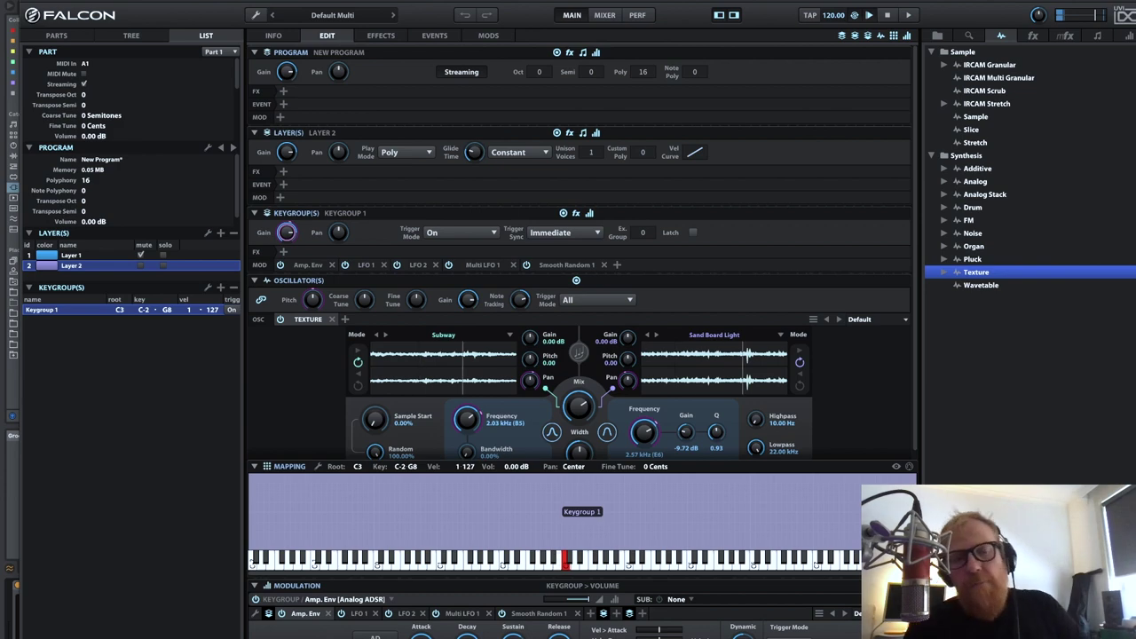
Step: Add an Xpander Filter to the keygroup effects, choose the N4 notch mode and set its cutoff to 1.05 kHz
left_click(284, 252)
mouse_move(327, 304)
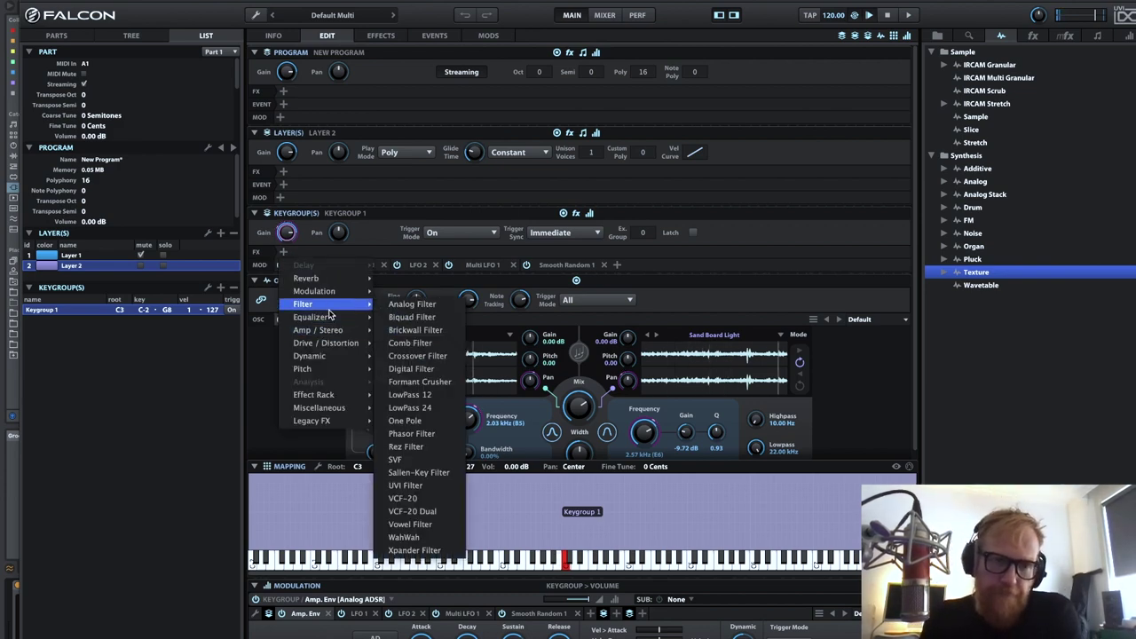
left_click(414, 551)
left_click(399, 306)
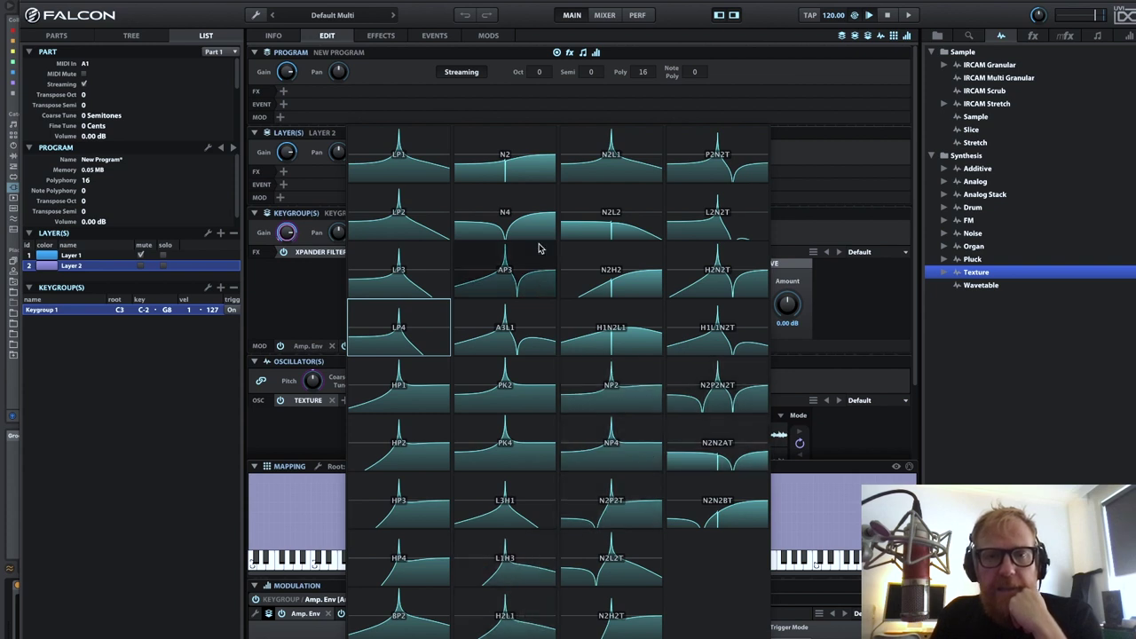
left_click(506, 218)
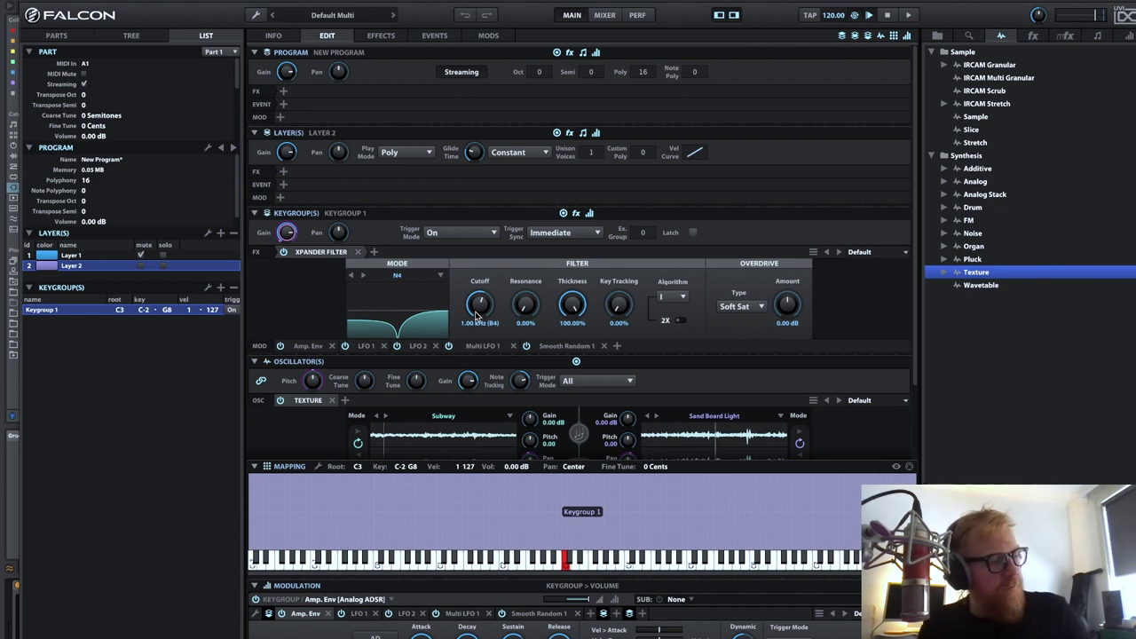
left_click_drag(478, 306, 479, 305)
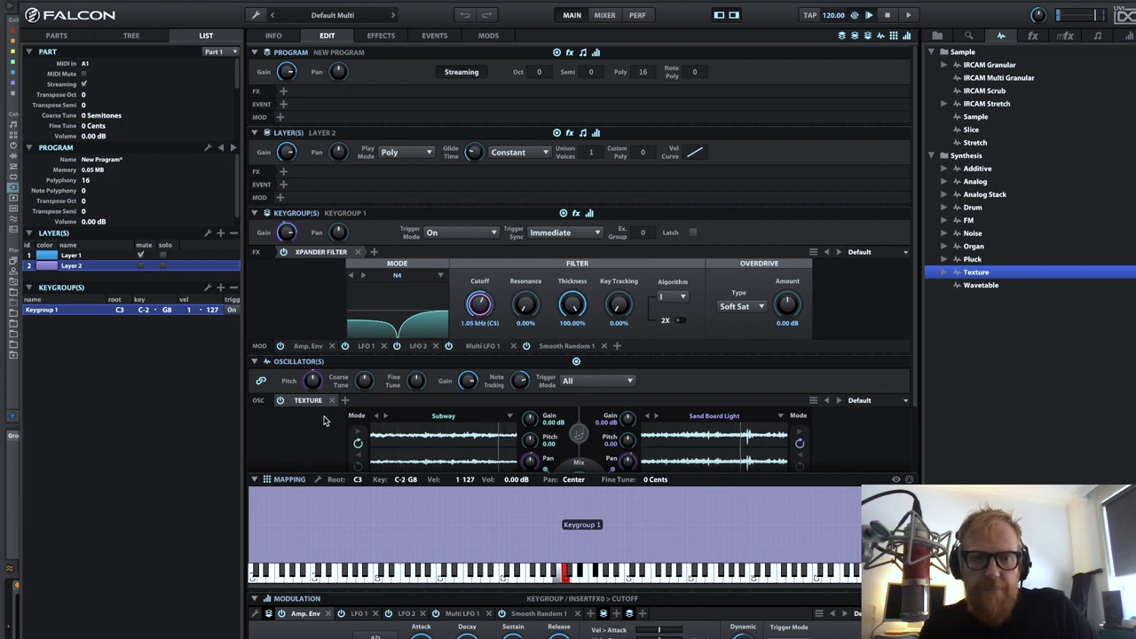
right_click(487, 303)
mouse_move(532, 308)
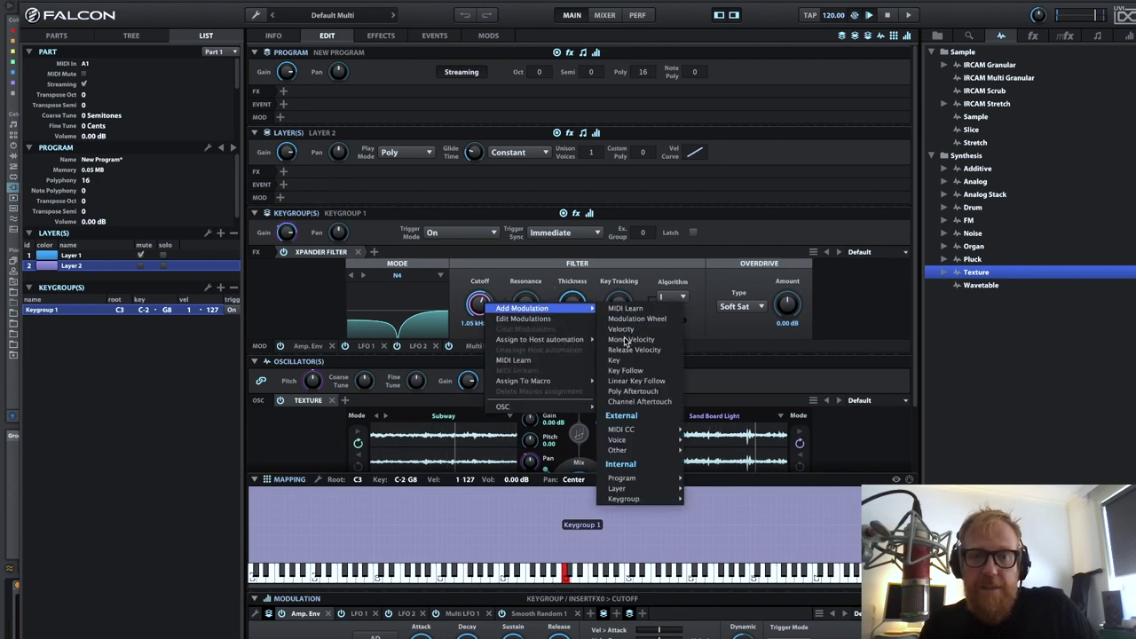
mouse_move(626, 500)
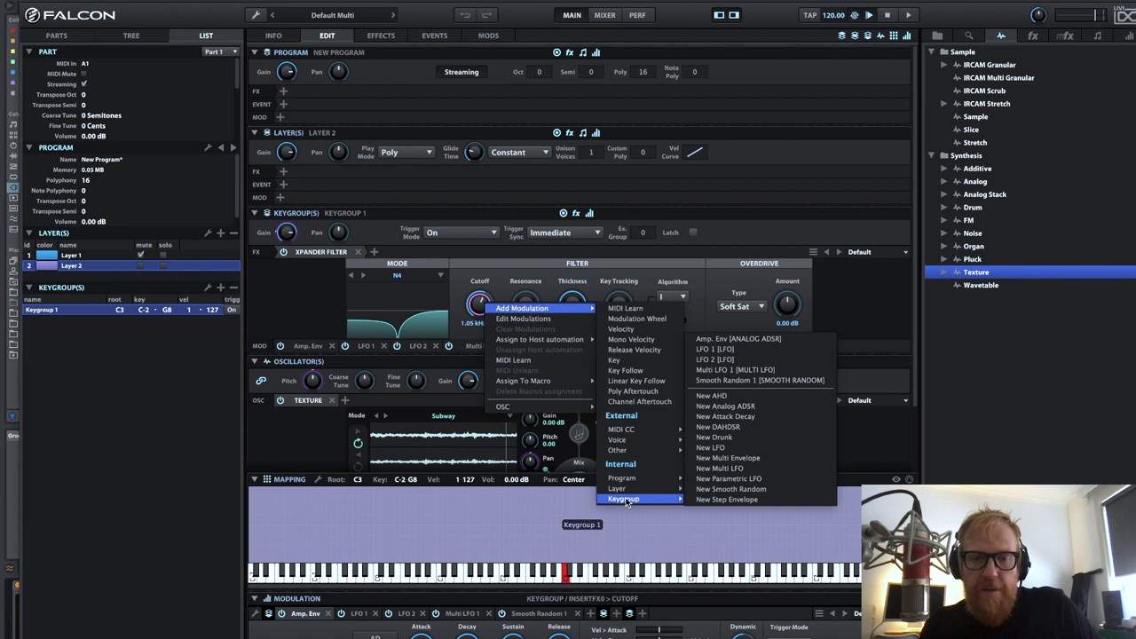
key("Escape")
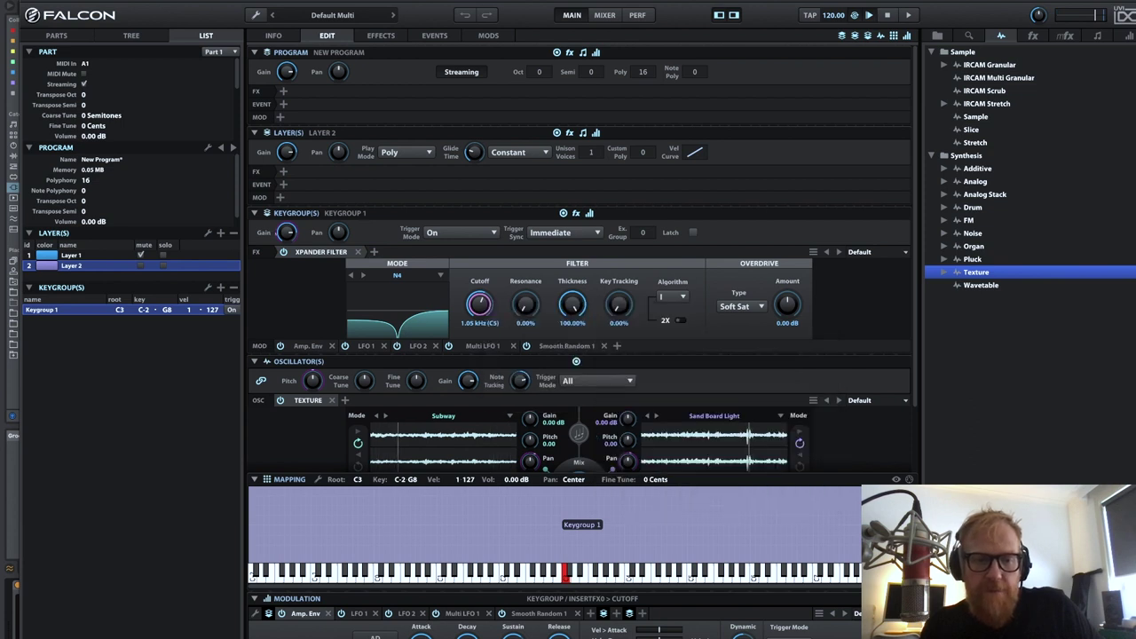
Step: Modulate the Xpander Filter's cutoff with the keygroup's existing Multi LFO 1
left_click(359, 615)
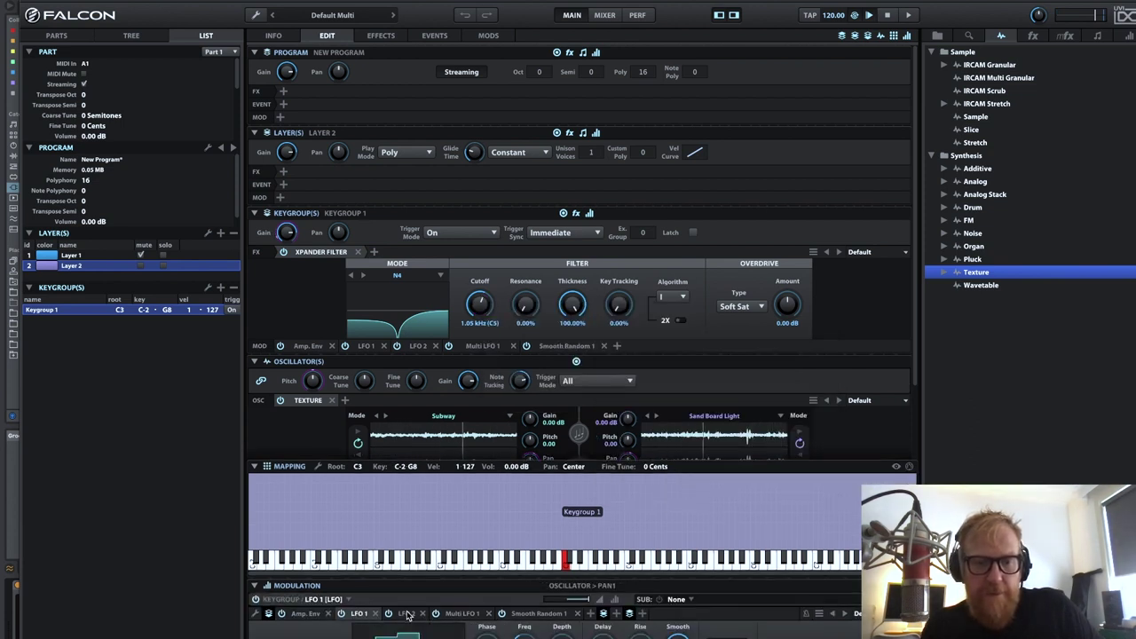
left_click(462, 614)
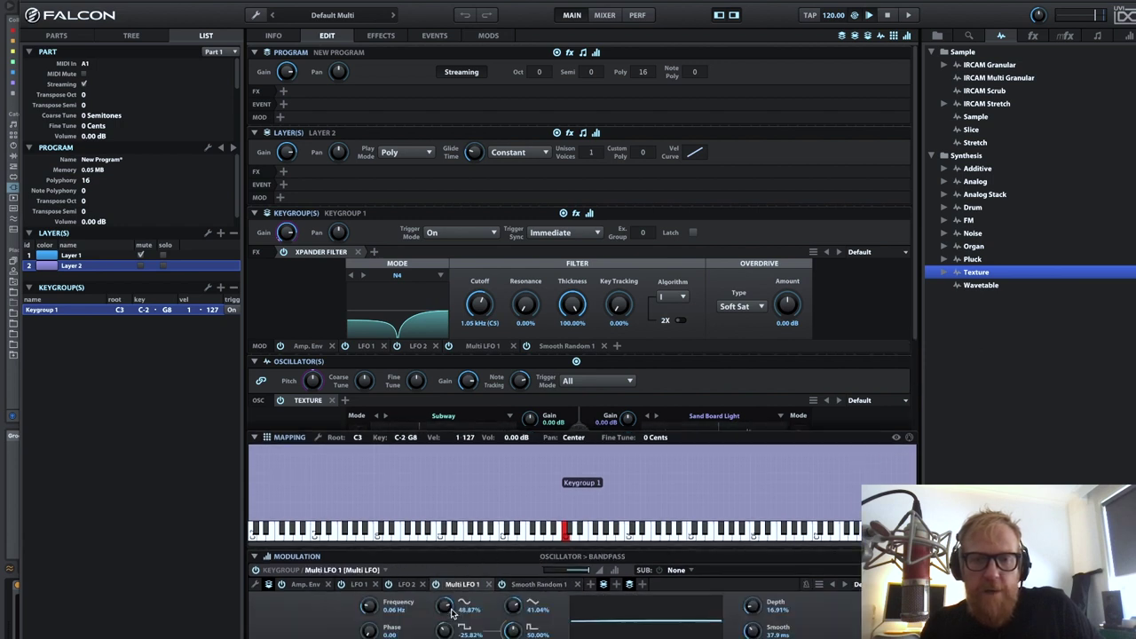
right_click(480, 305)
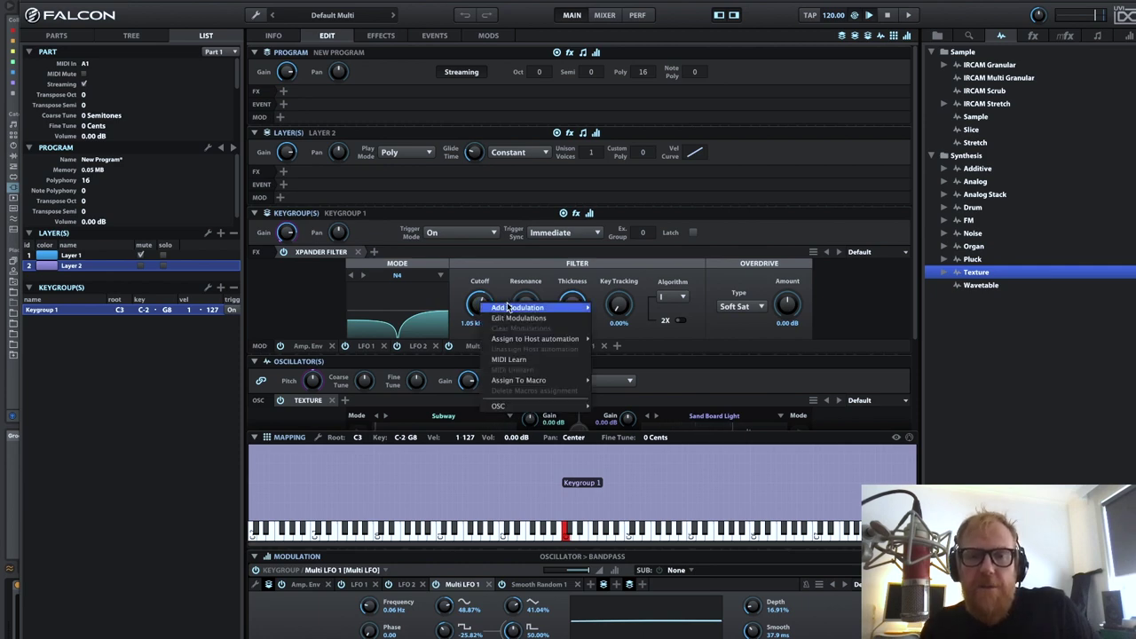
mouse_move(544, 308)
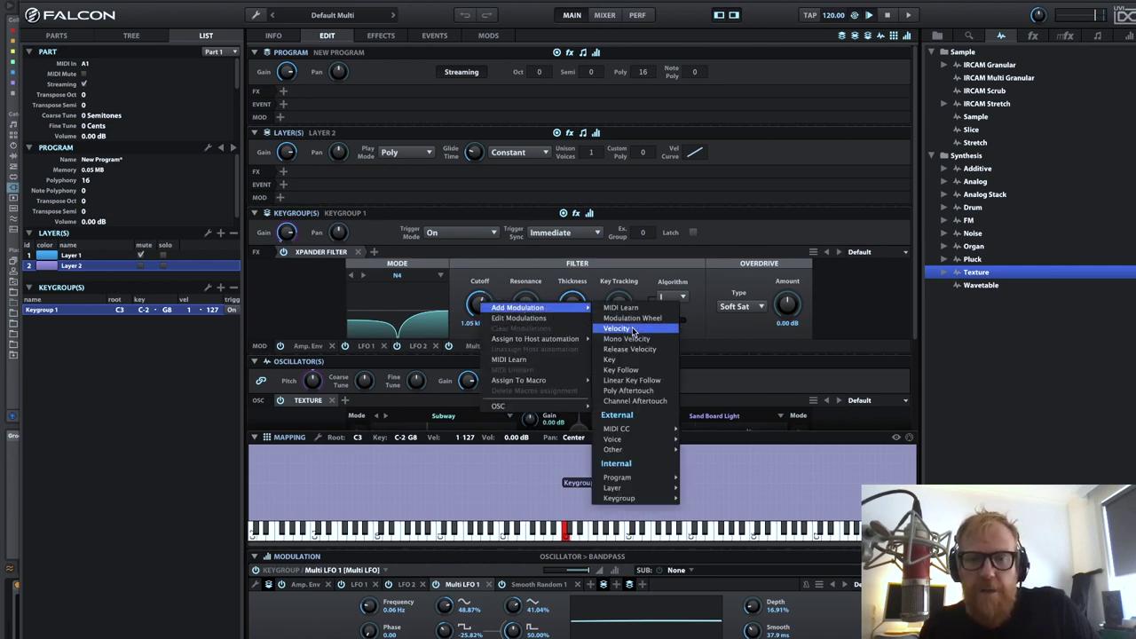
mouse_move(646, 498)
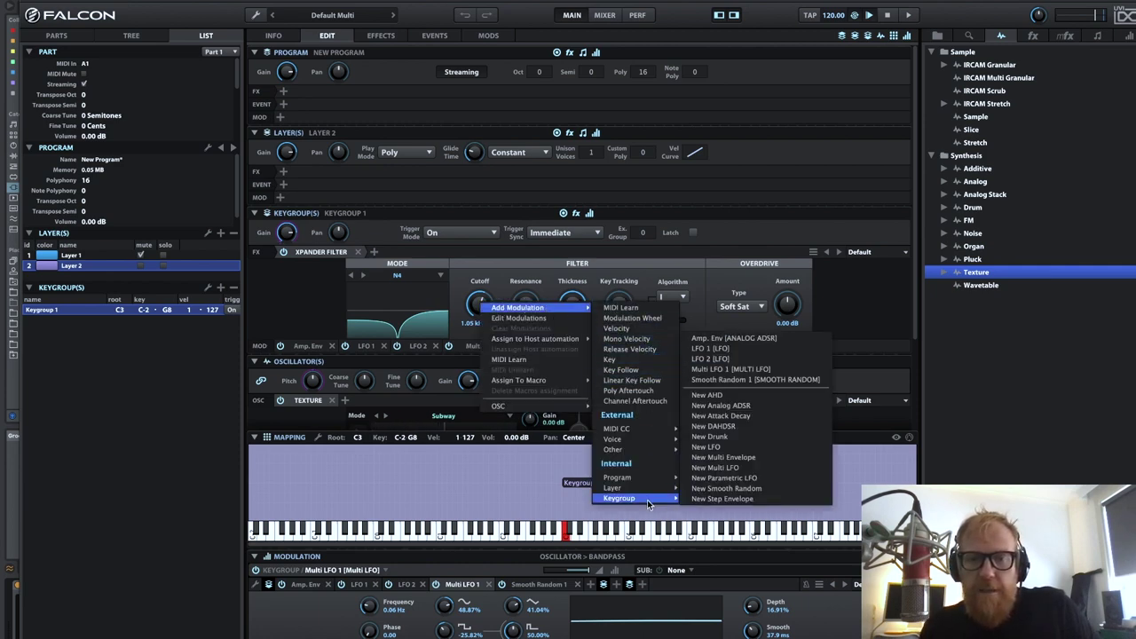
left_click(726, 369)
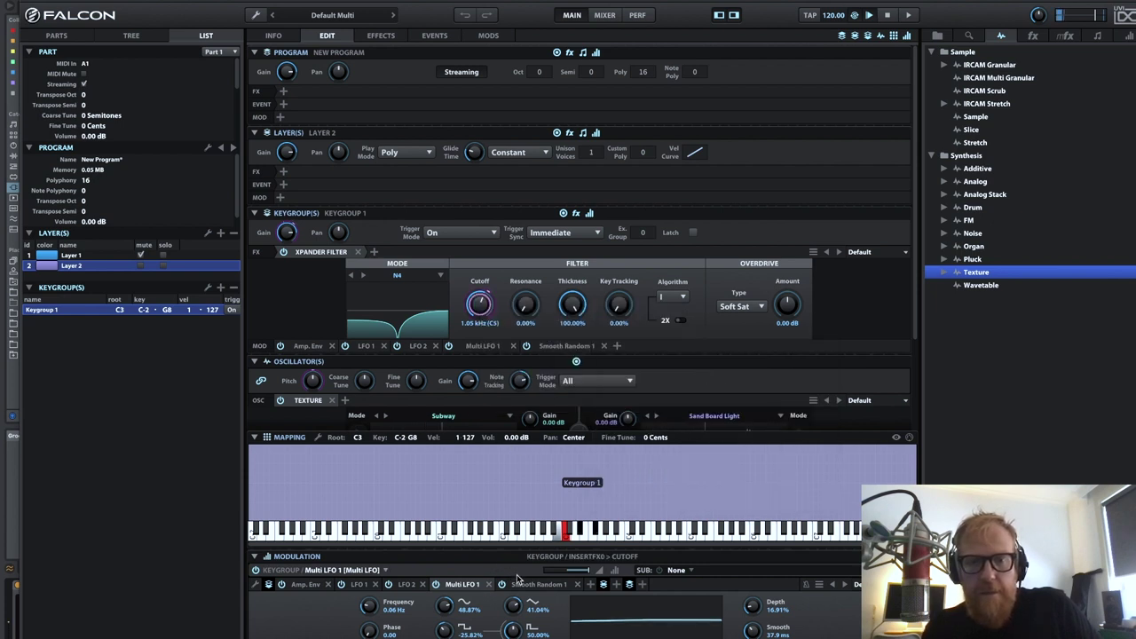
Step: Reduce the depth of the Multi LFO 1 modulation on the filter cutoff to a slight negative amount
mouse_move(578, 575)
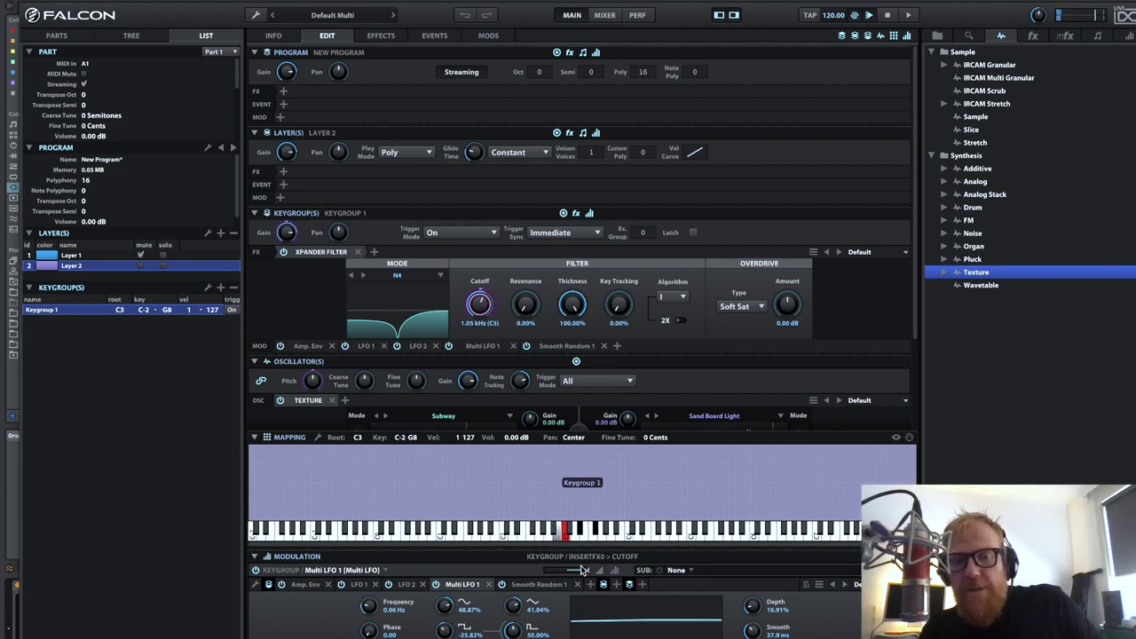
left_click_drag(582, 570, 557, 578)
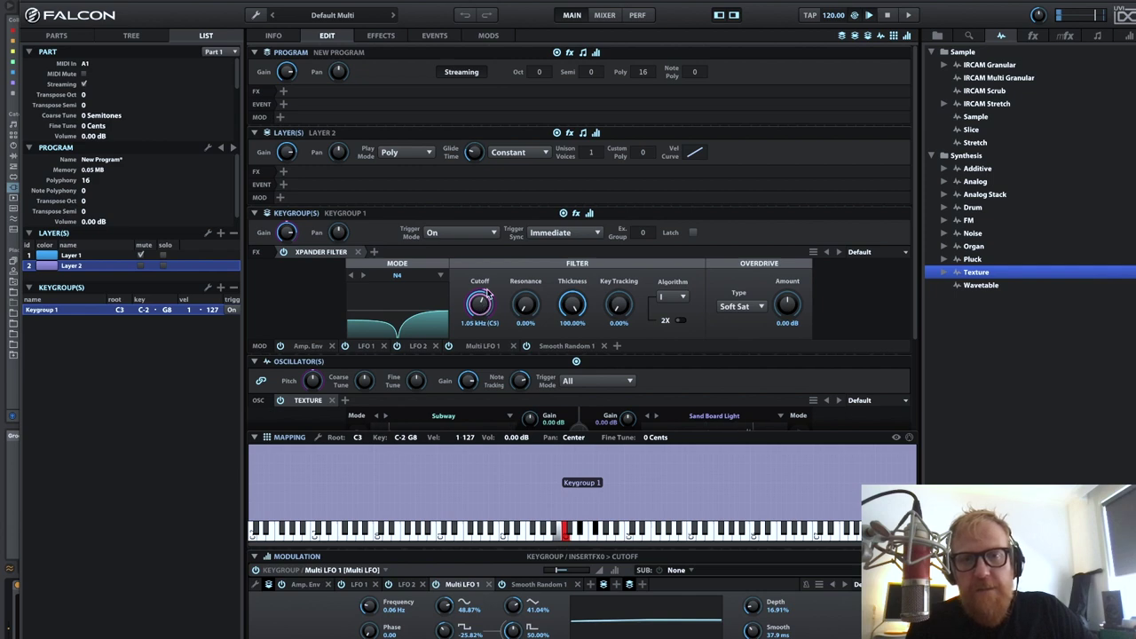
mouse_move(559, 570)
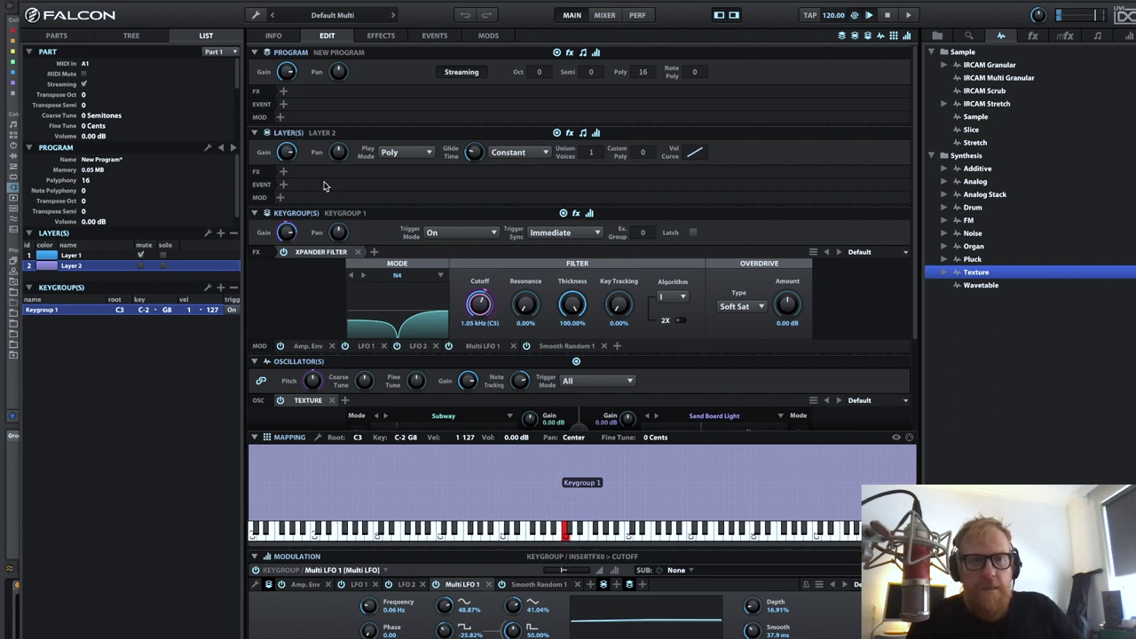
left_click(375, 253)
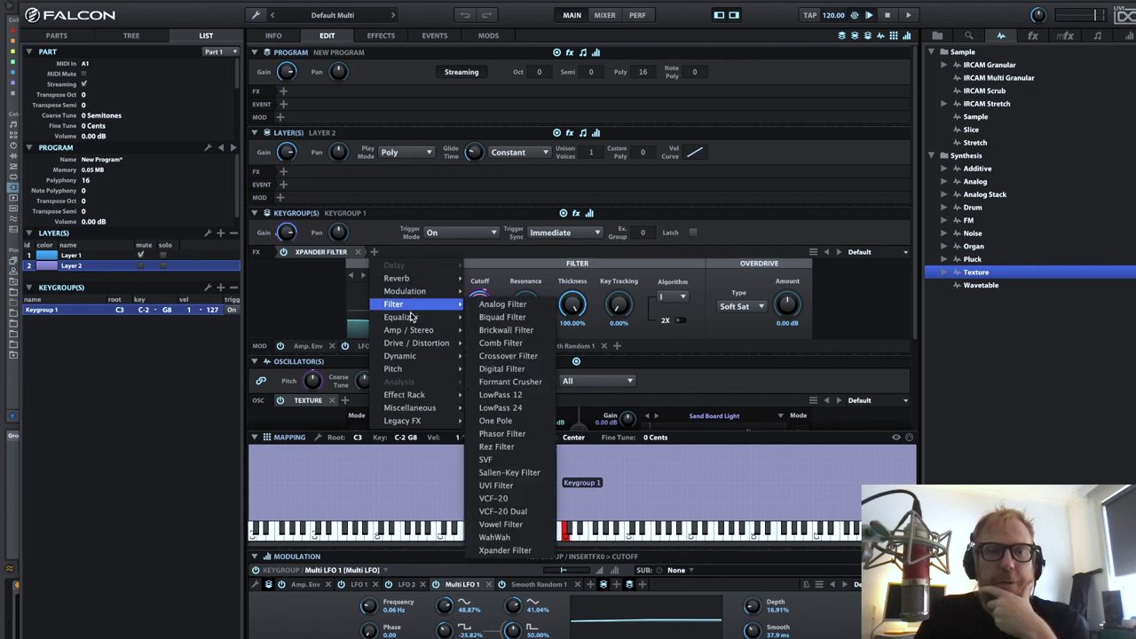
mouse_move(412, 317)
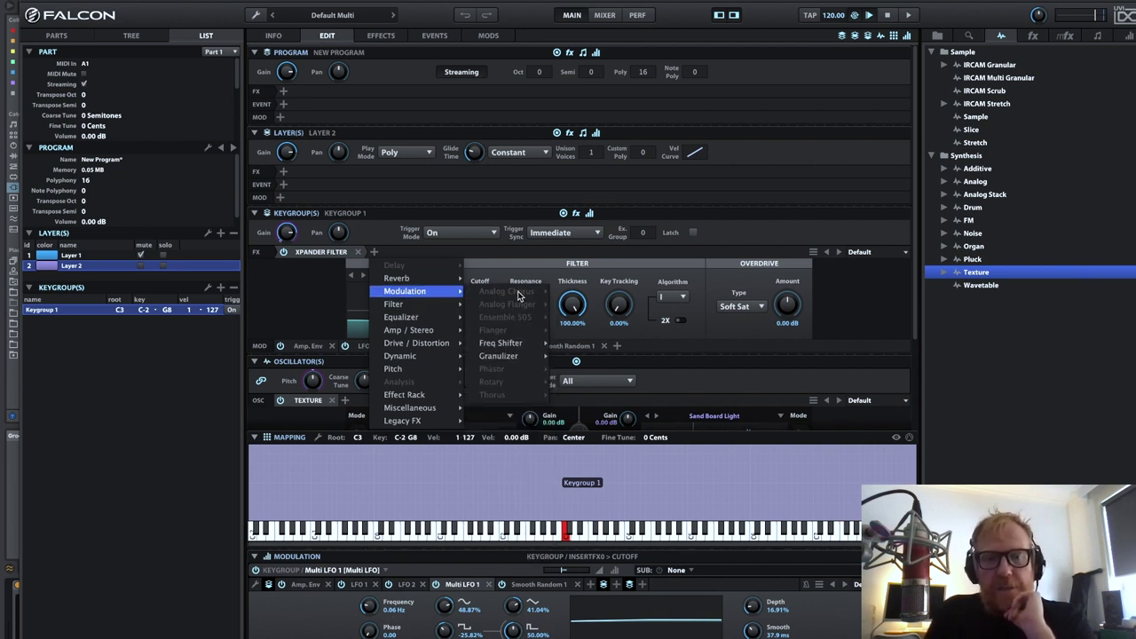
mouse_move(510, 361)
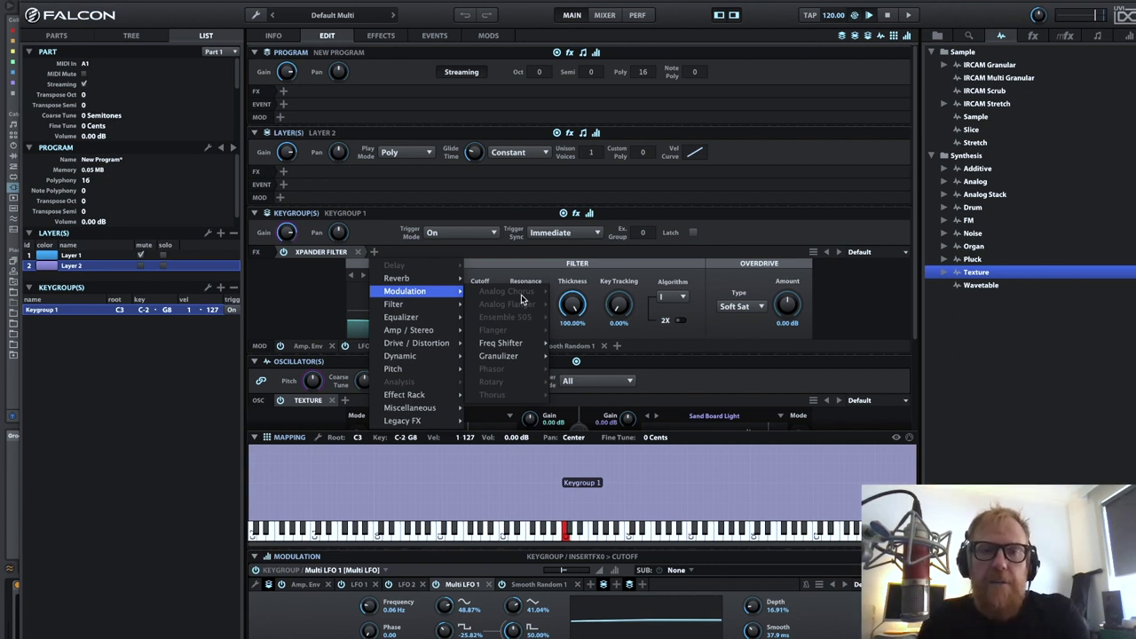
left_click(391, 264)
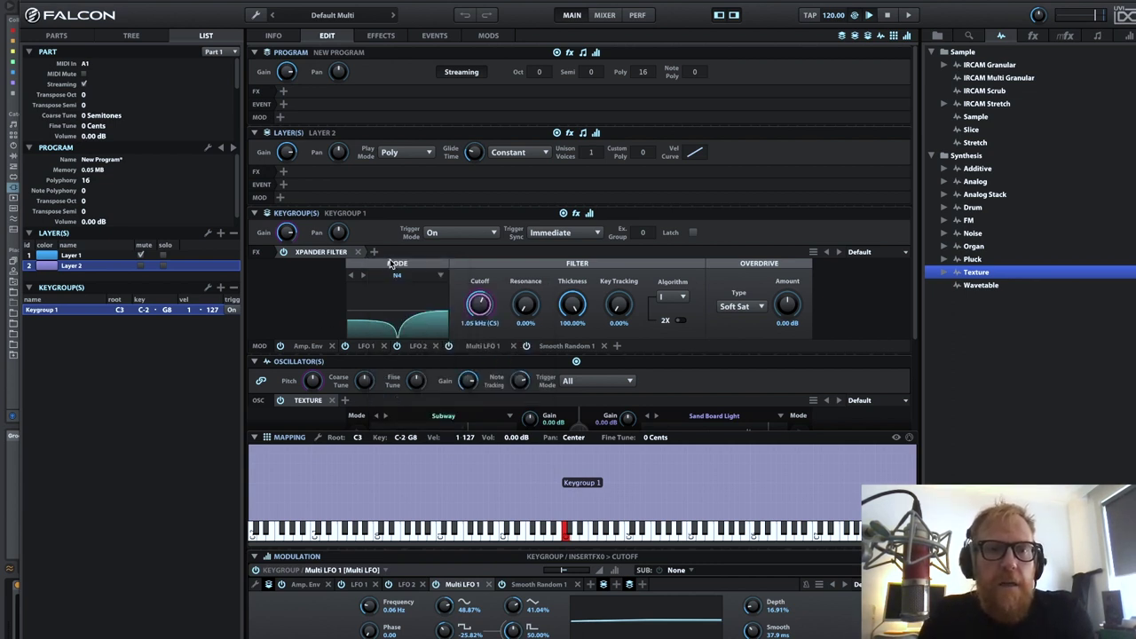
Step: Add a VCF-20 filter to Keygroup 1 with the cutoff at about 2.55 kHz and the peak at about 74%
left_click(374, 253)
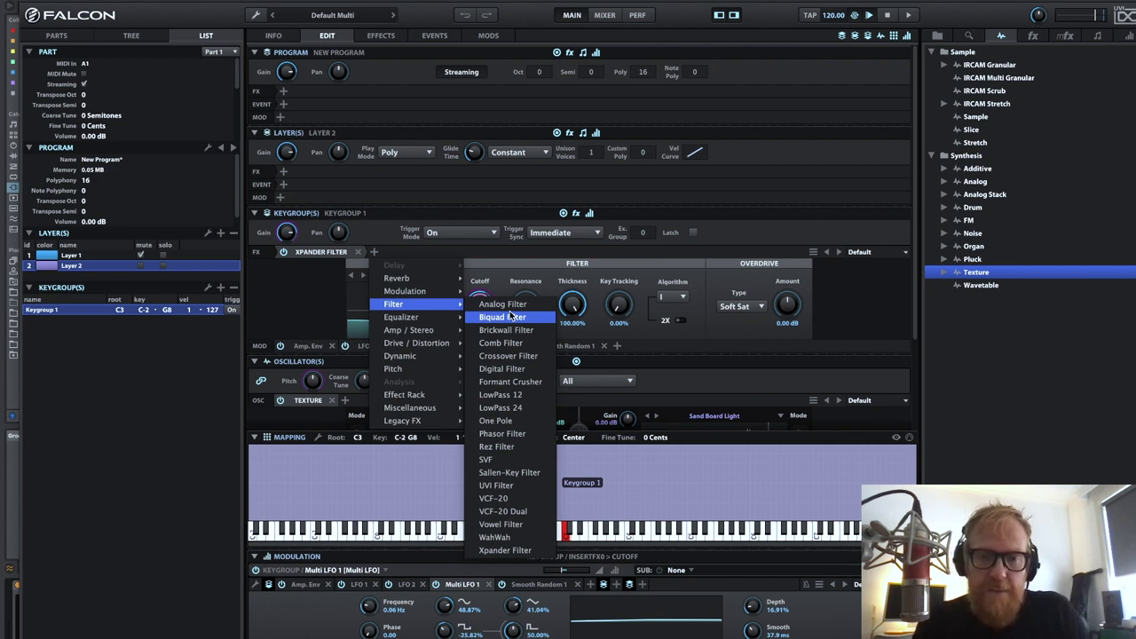
left_click(497, 499)
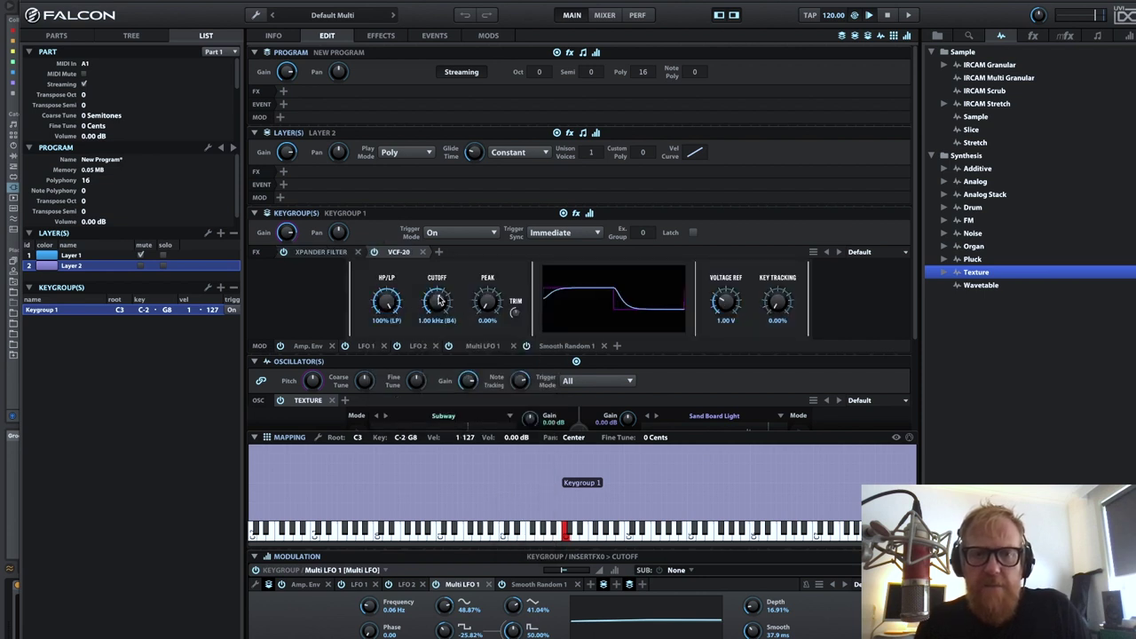
left_click_drag(438, 302, 437, 279)
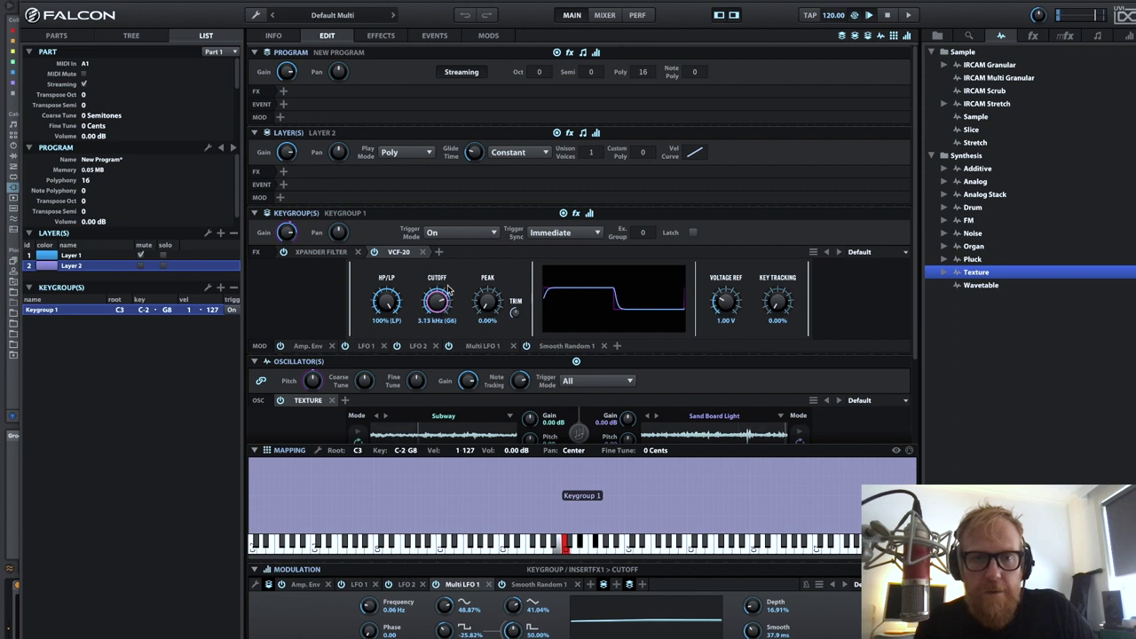
left_click_drag(493, 309, 494, 220)
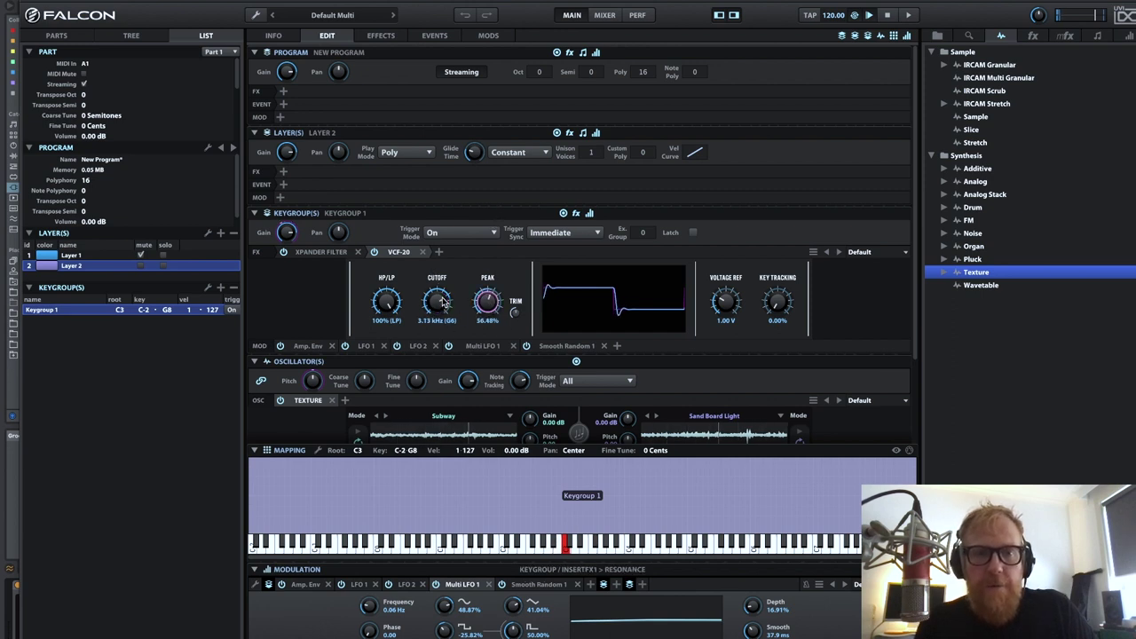
mouse_move(446, 302)
left_mouse_down()
mouse_move(432, 292)
mouse_move(438, 306)
mouse_move(485, 279)
mouse_move(480, 261)
mouse_move(482, 288)
mouse_move(480, 277)
mouse_move(435, 293)
mouse_move(425, 283)
mouse_move(441, 317)
left_mouse_up()
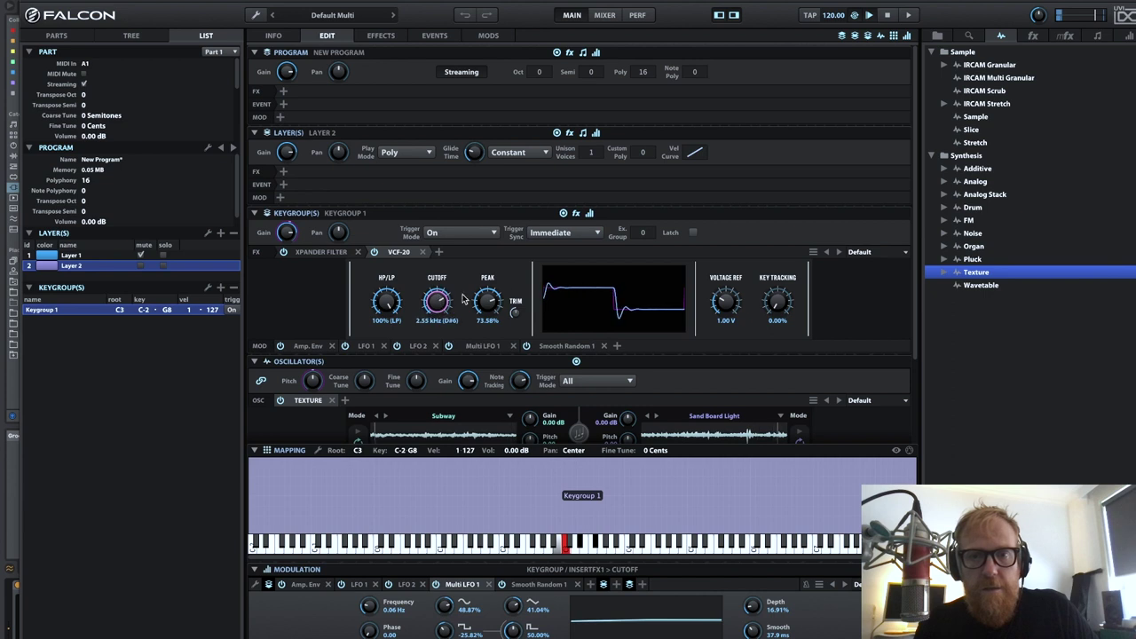
Step: Set the VCF-20's reference voltage to about 3.39 V, HP/LP to 56%, cutoff to about 3.56 kHz and peak to about 33%
left_click_drag(725, 309, 724, 204)
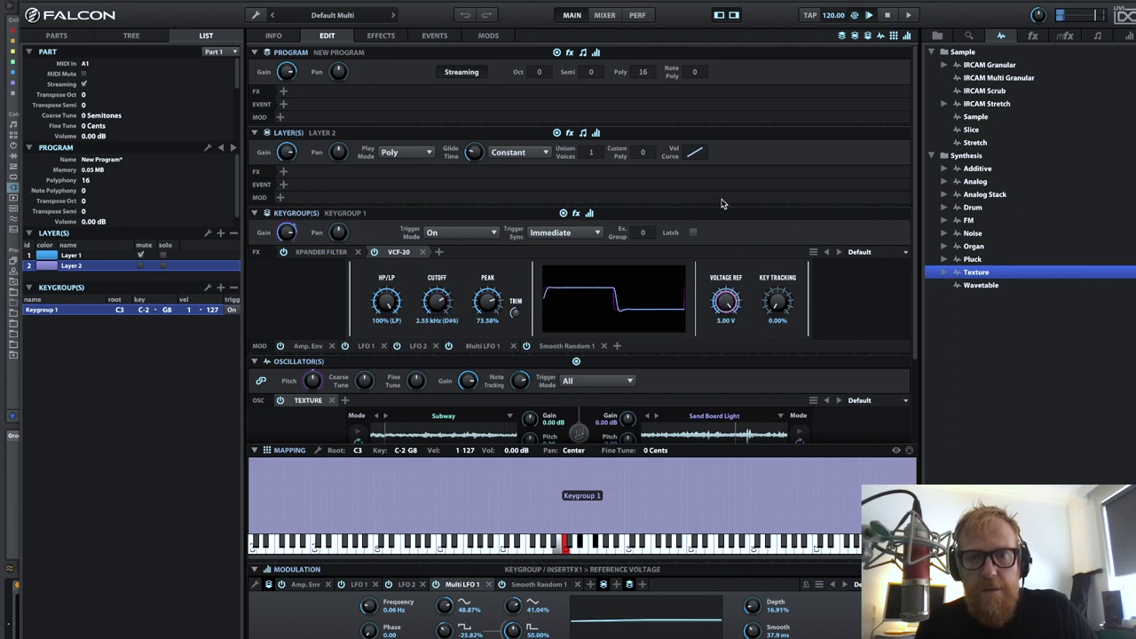
left_click_drag(436, 295, 436, 275)
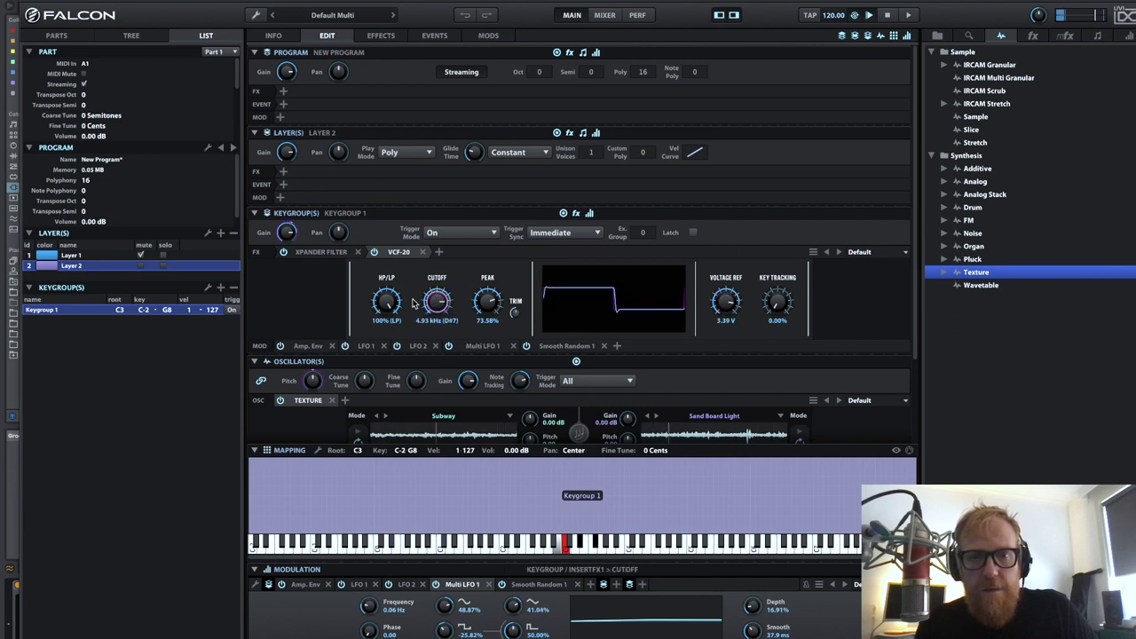
left_click_drag(386, 302, 394, 380)
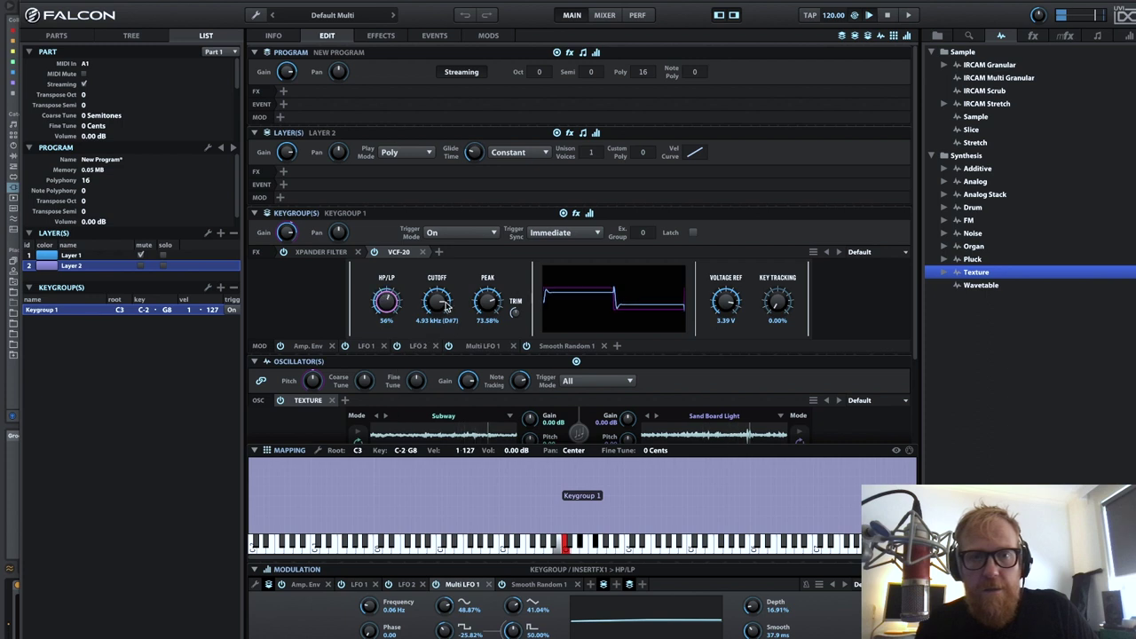
left_click_drag(446, 306, 418, 305)
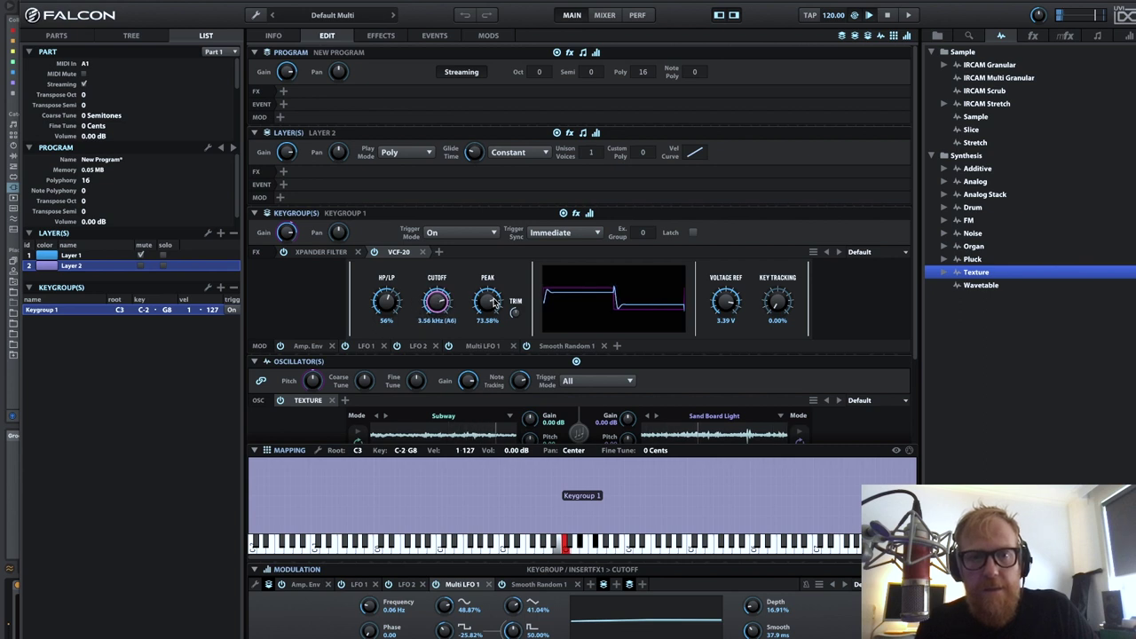
left_click_drag(495, 304, 496, 368)
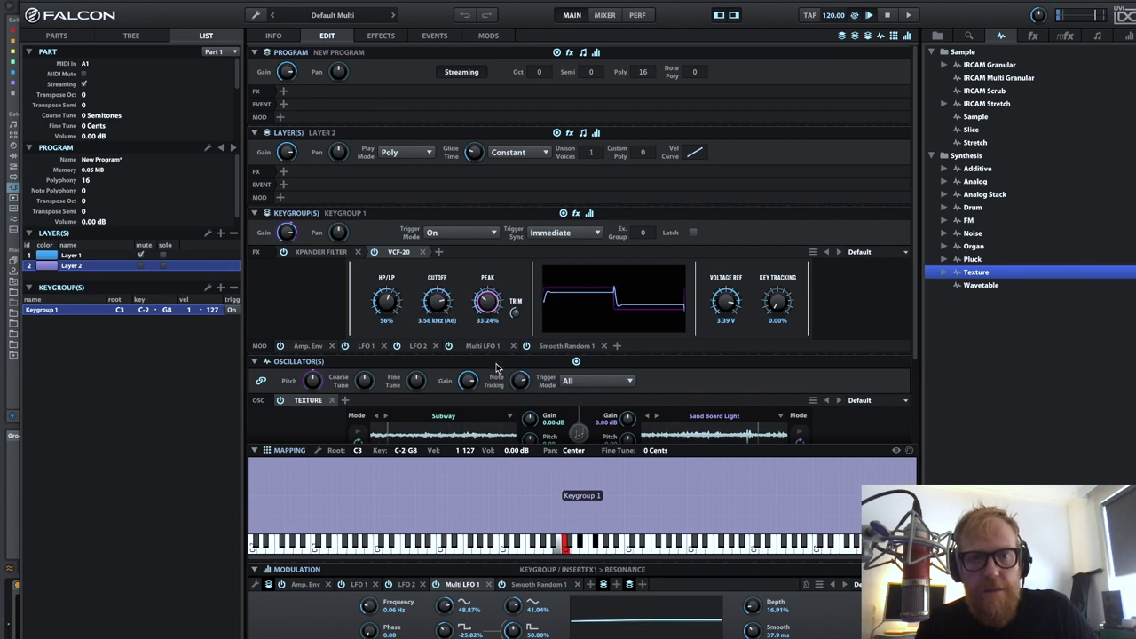
Step: Bypass and re-enable the VCF-20 filter repeatedly to compare the sound with and without it
left_click(374, 253)
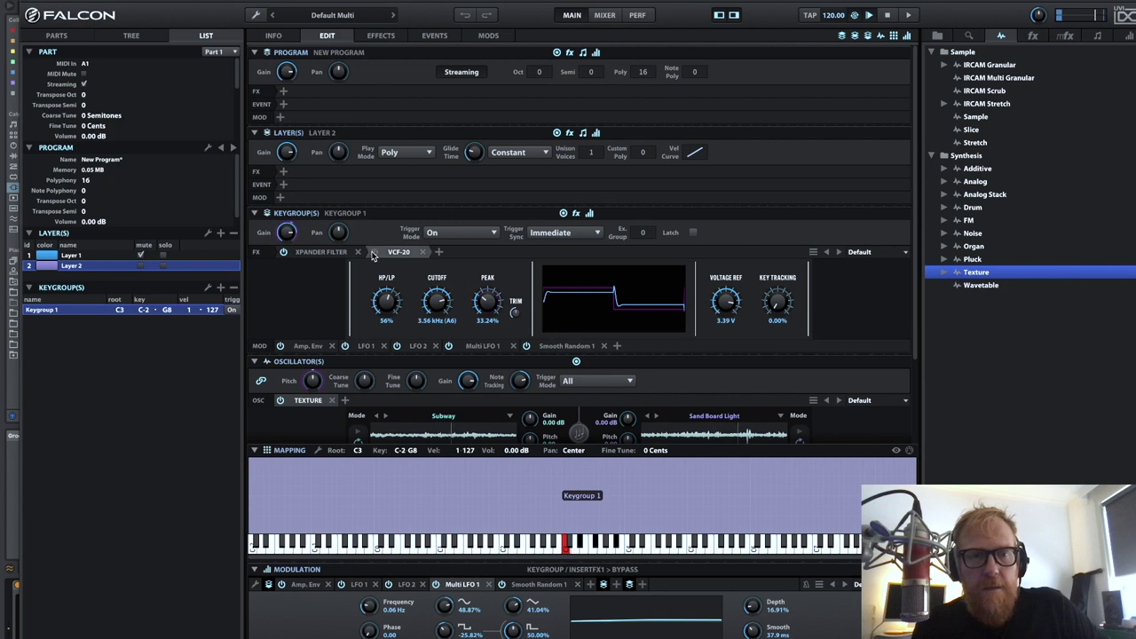
left_click(374, 253)
left_click(374, 254)
left_click(374, 253)
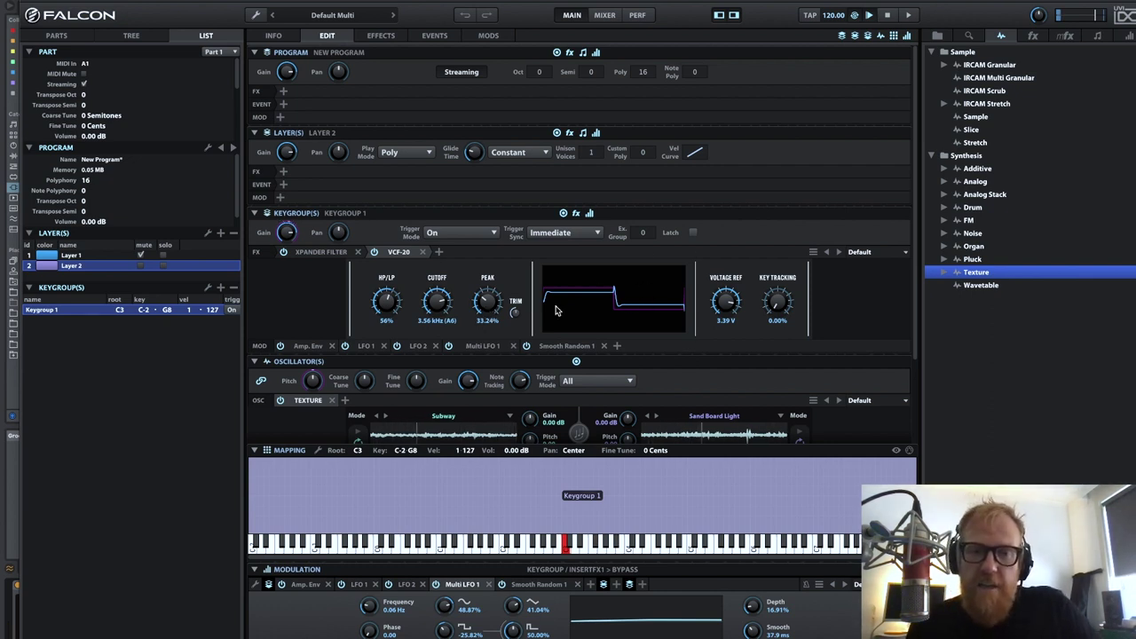
Step: Insert an IReverb effect on Layer 2 using the Chapelle-Church impulse 08 Dutch Church
left_click(283, 172)
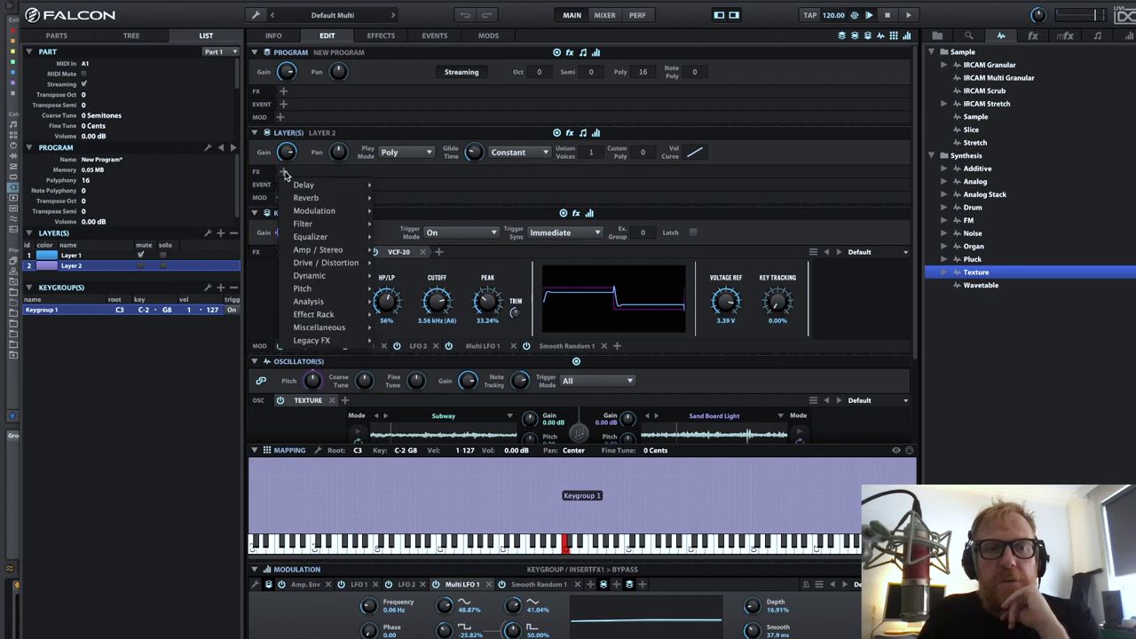
mouse_move(350, 197)
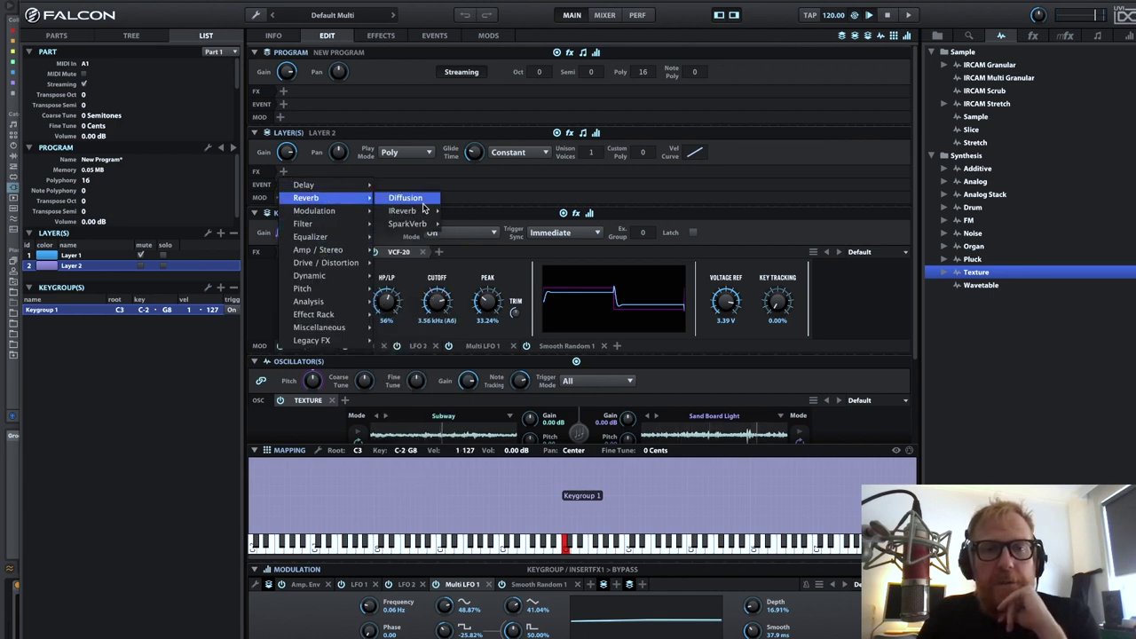
mouse_move(427, 214)
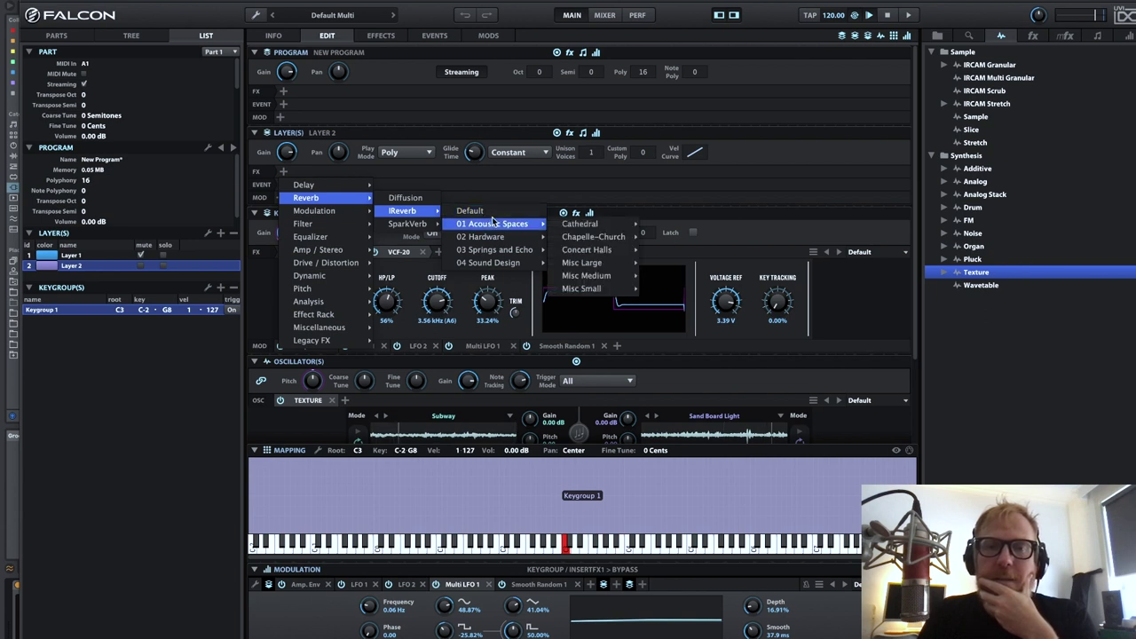
mouse_move(487, 230)
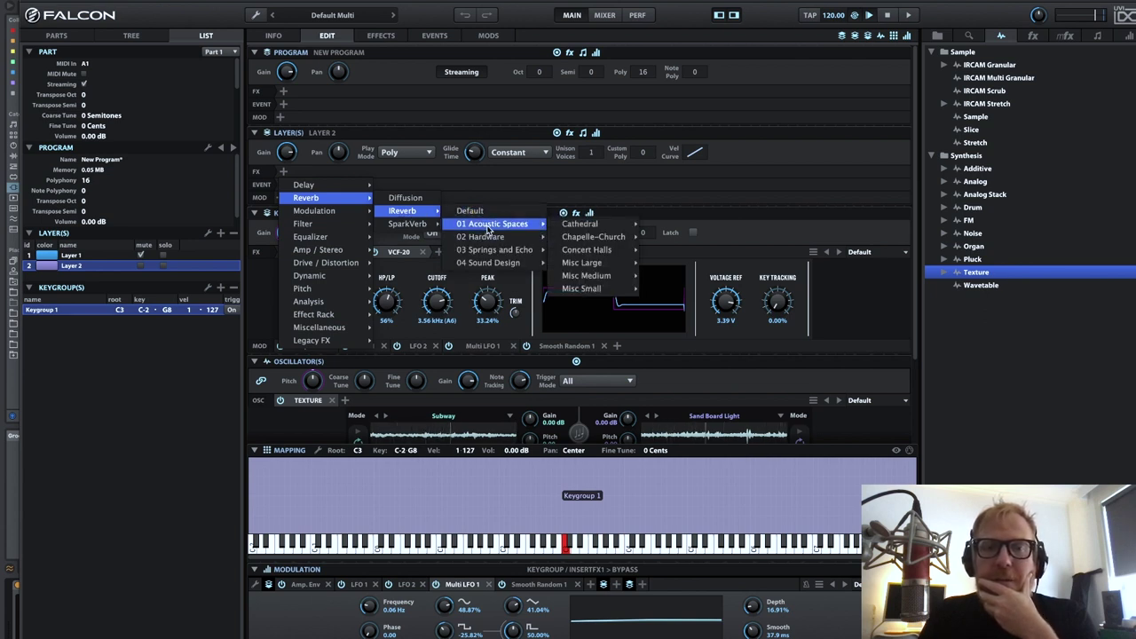
mouse_move(574, 242)
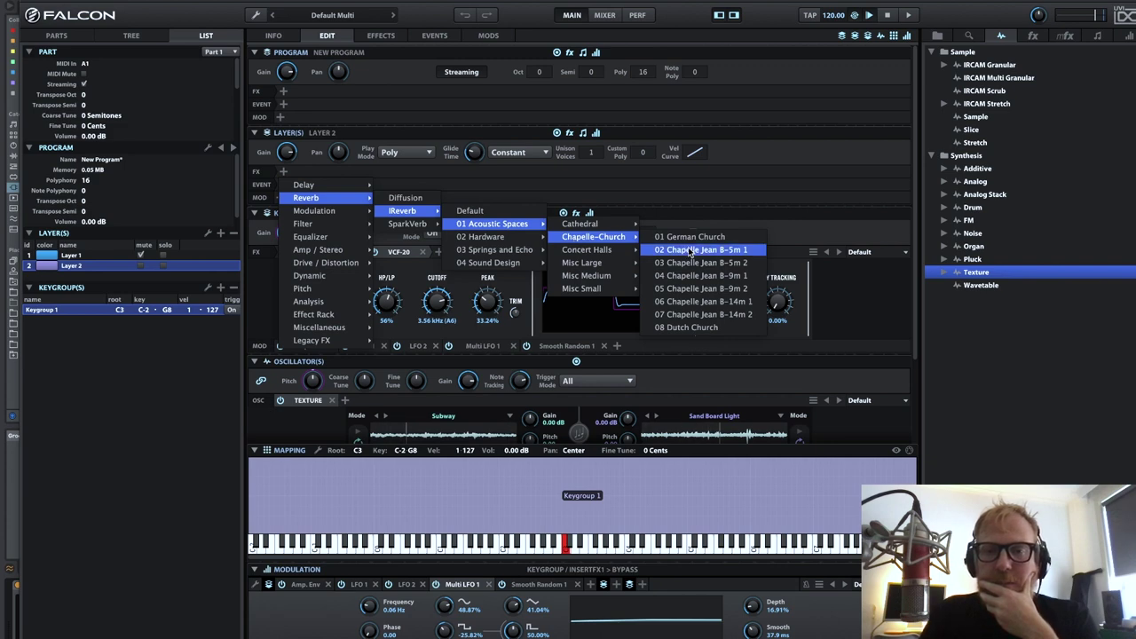
left_click(692, 328)
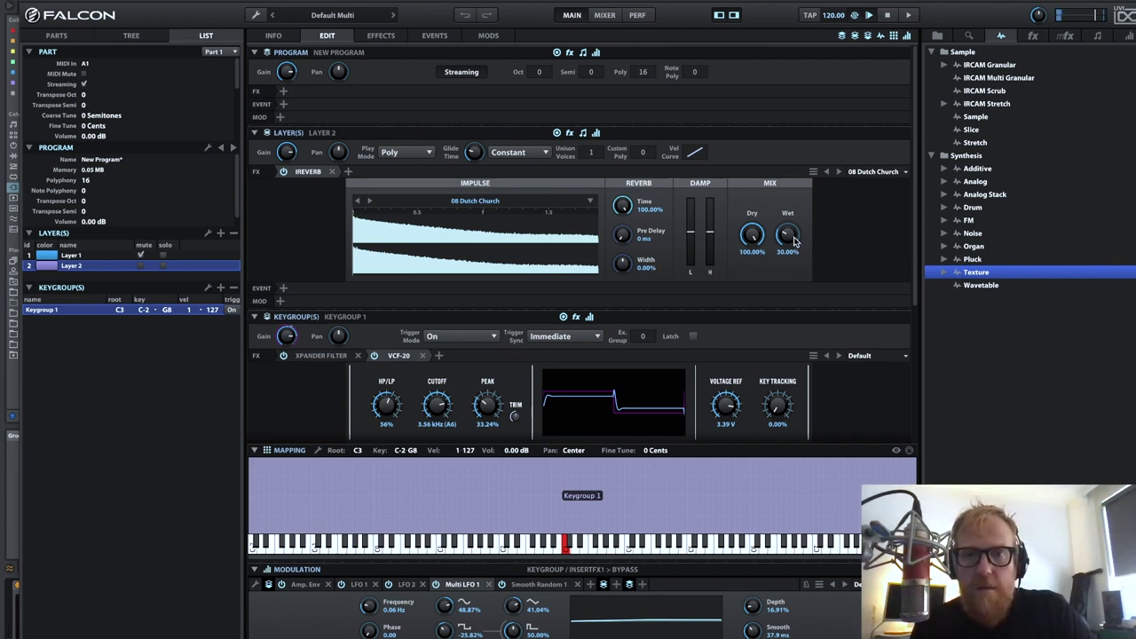
Step: Set the Layer 2 reverb's wet mix to about 44% and width to about 24%, and slightly lower its low damping
left_click_drag(797, 238, 796, 211)
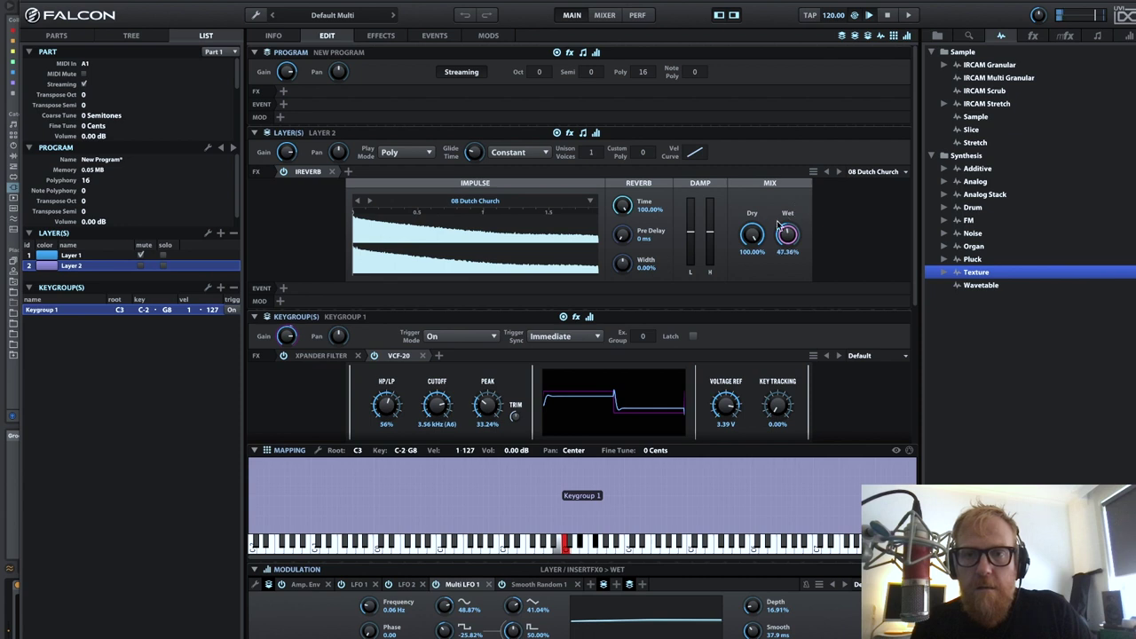
mouse_move(789, 233)
left_mouse_down()
mouse_move(789, 213)
mouse_move(787, 244)
left_mouse_up()
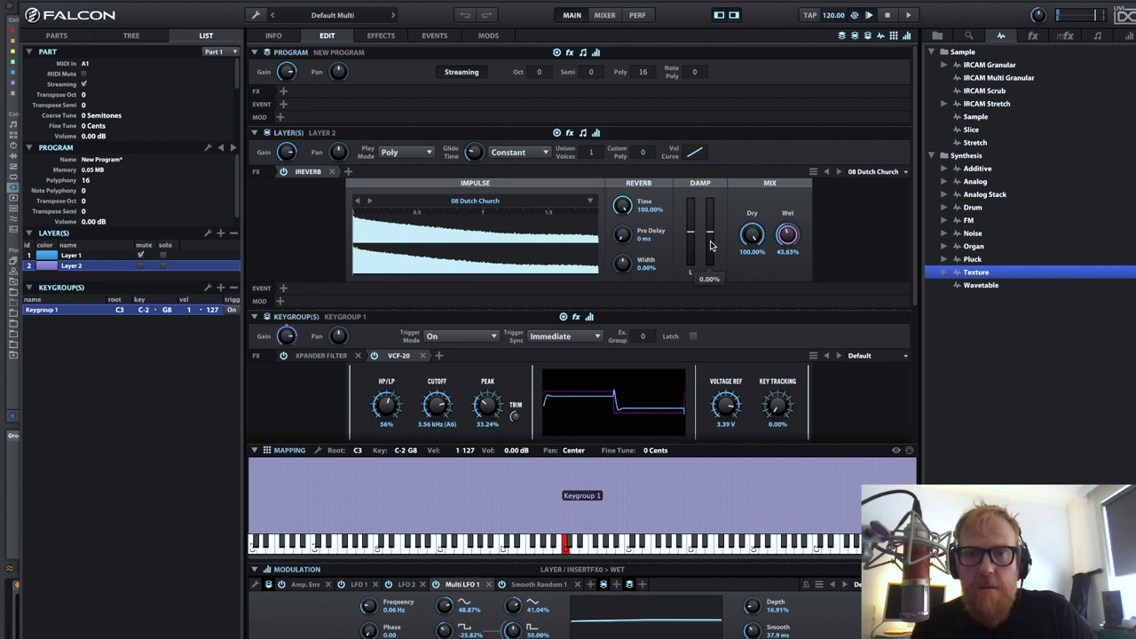
left_click_drag(692, 236, 692, 239)
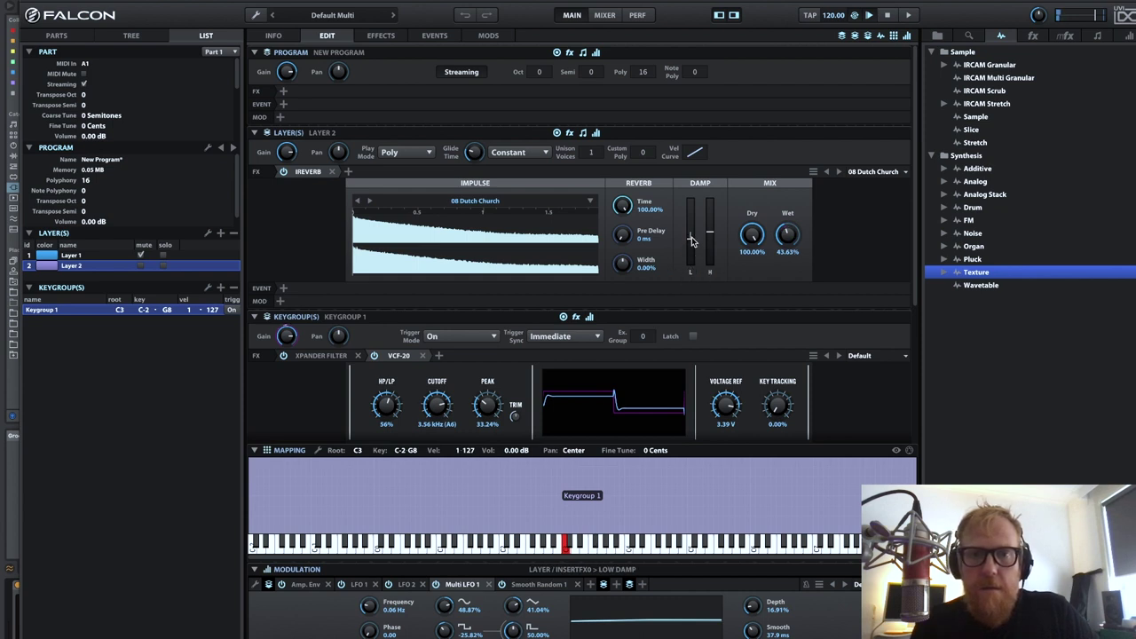
left_click_drag(622, 264, 623, 240)
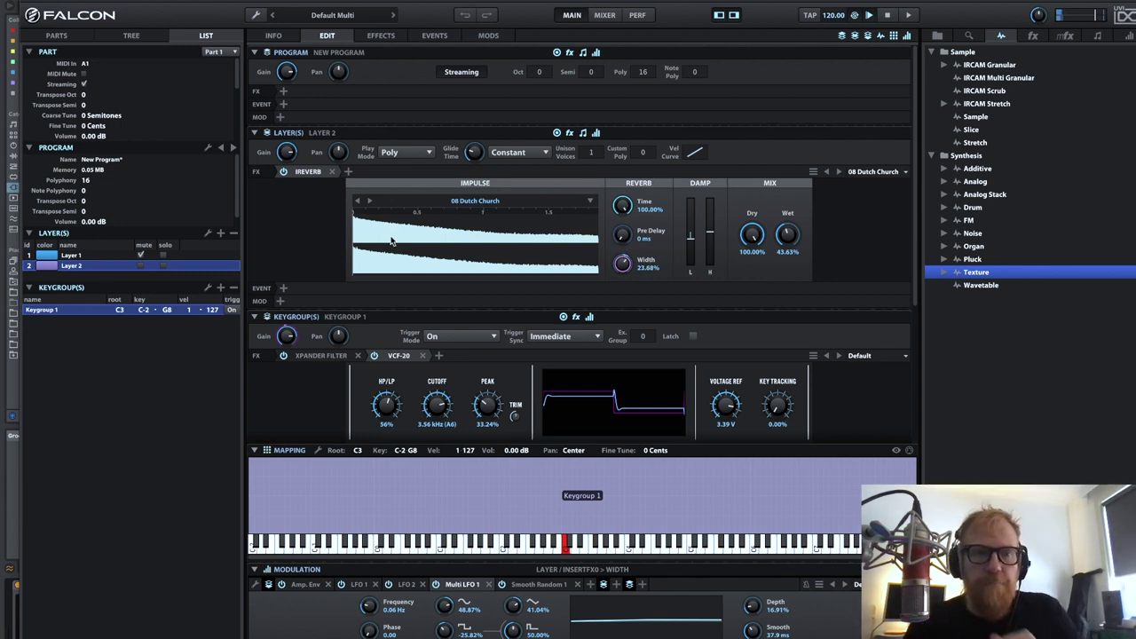
Step: Unmute Layer 1 and lower Layer 2's gain to balance the two layers
left_click(141, 255)
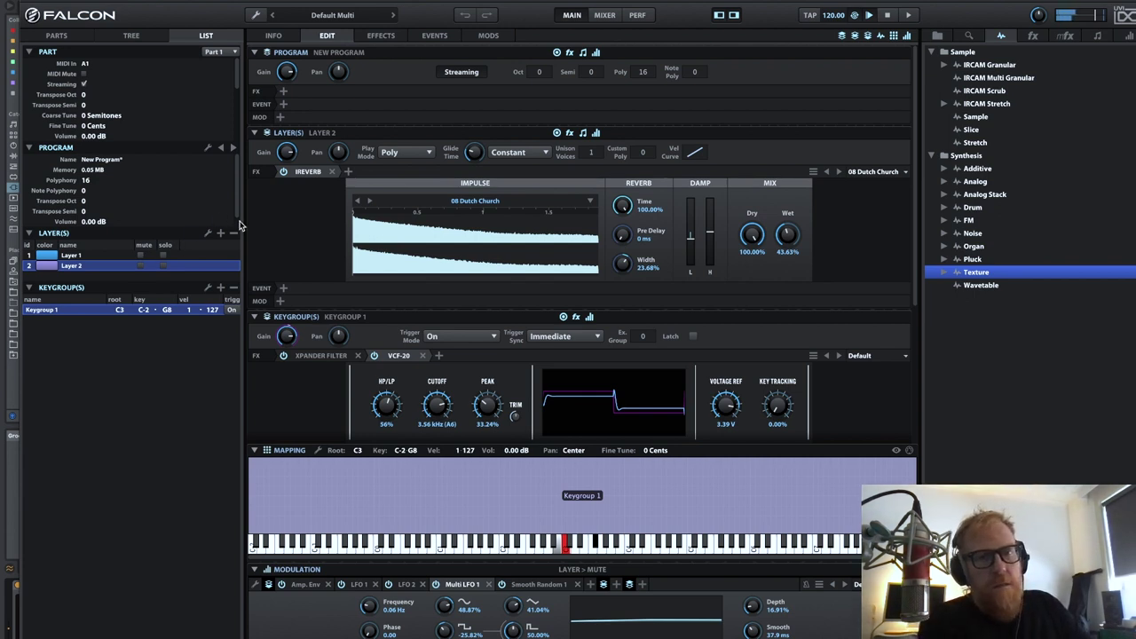
left_click(288, 153)
left_click_drag(289, 153, 292, 171)
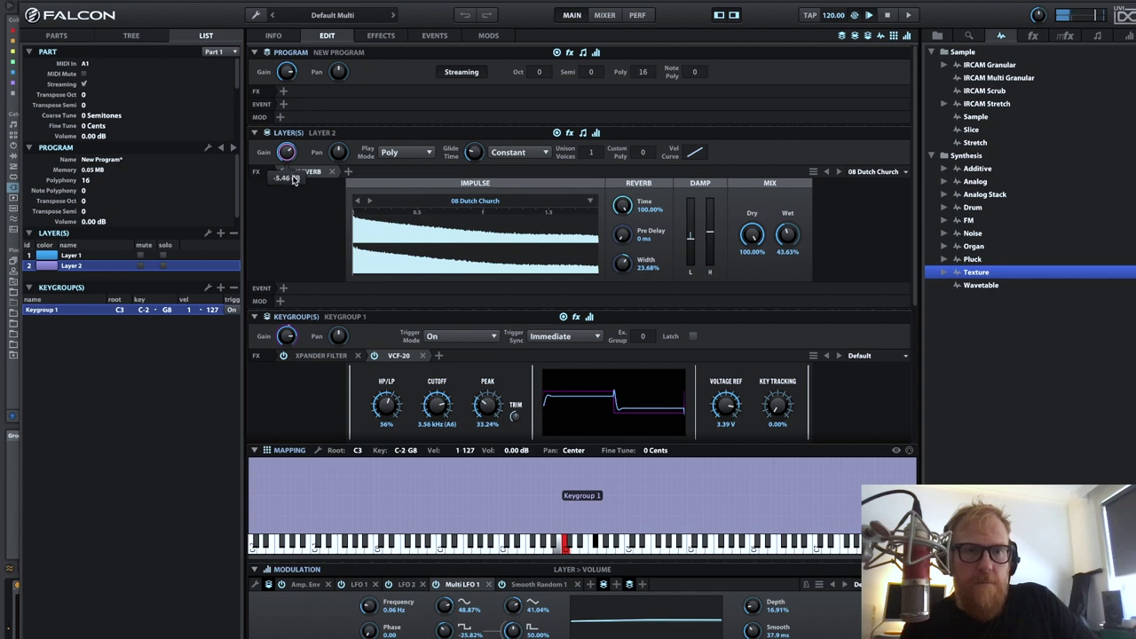
left_click_drag(296, 188, 296, 190)
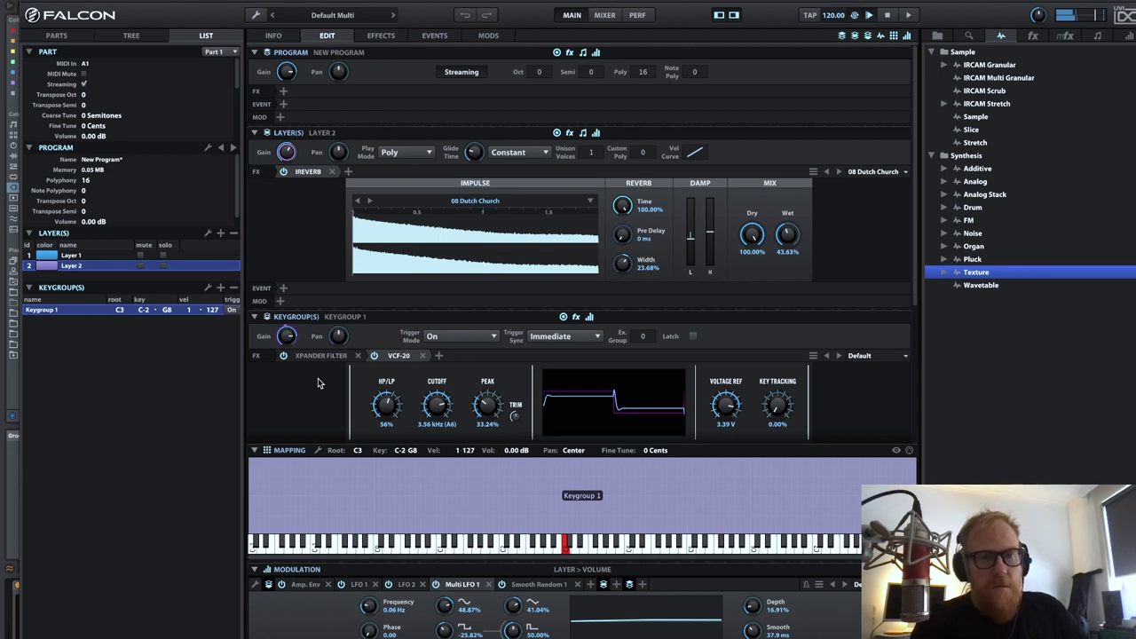
left_click_drag(298, 148, 298, 178)
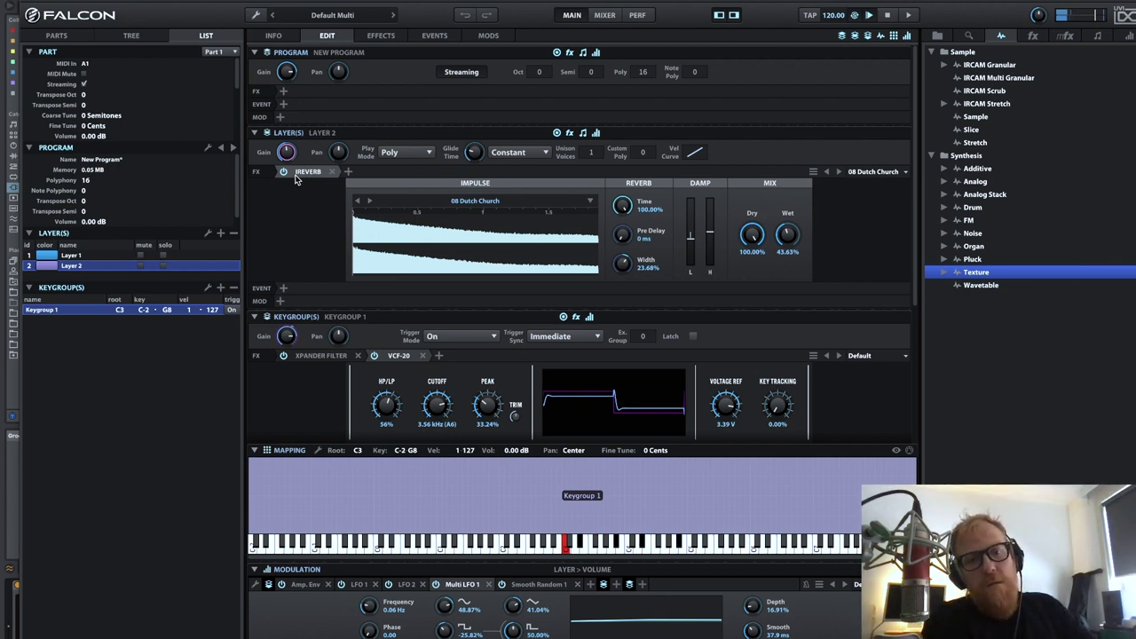
left_click(307, 585)
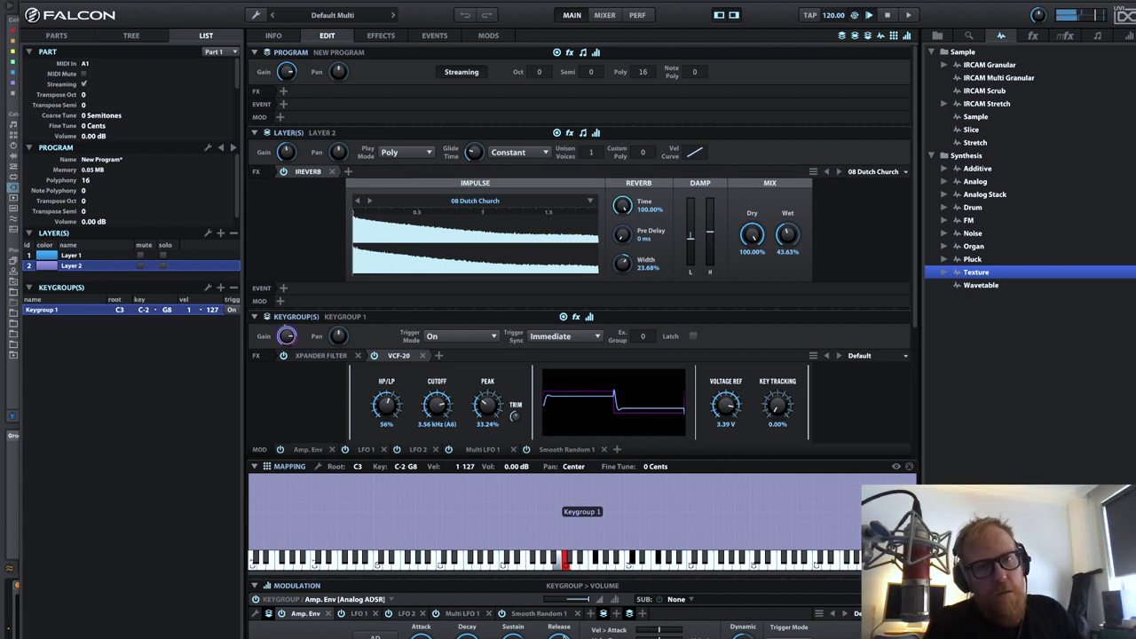
left_click(286, 152)
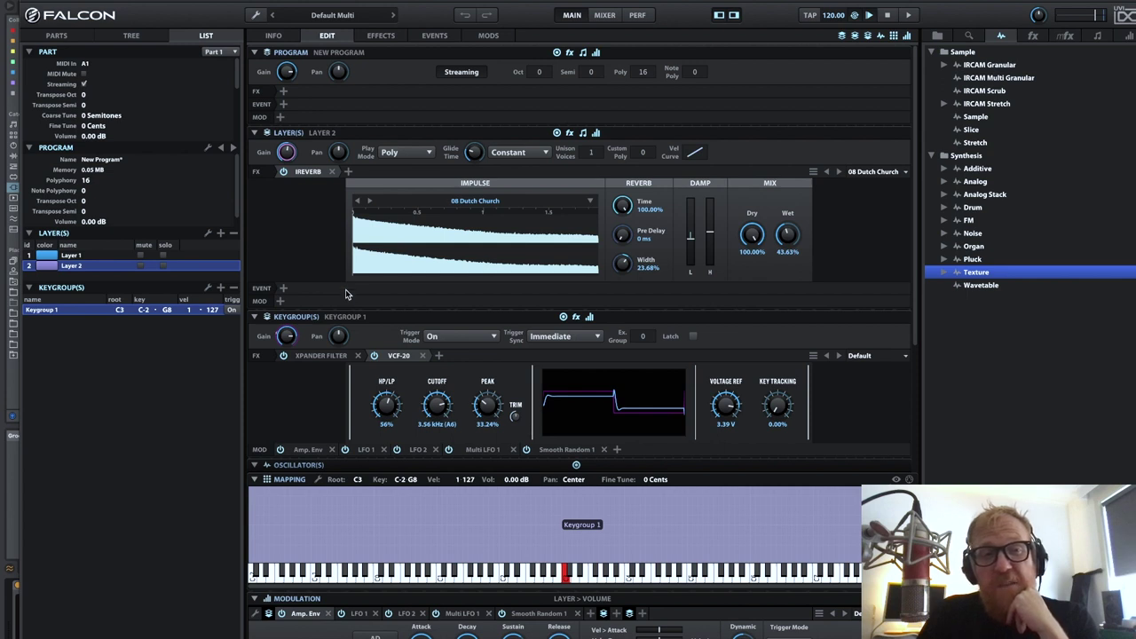
Step: Create a third layer with a Noise oscillator mapped across the keyboard, and mute Layers 1 and 2
left_click(221, 235)
left_click(68, 277)
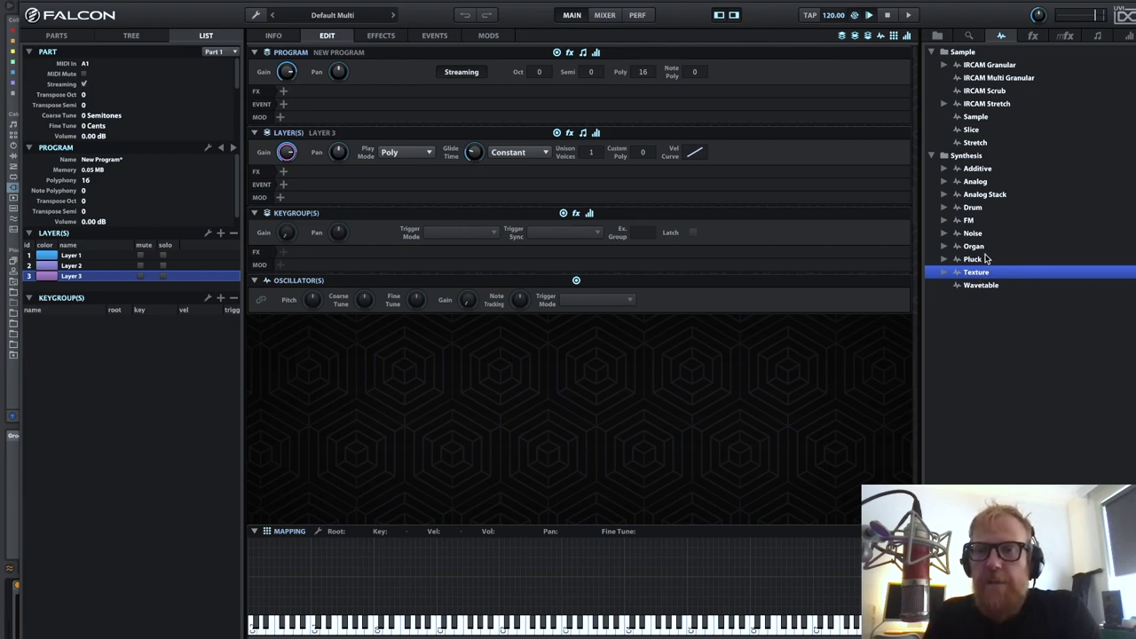
left_click_drag(974, 232, 595, 551)
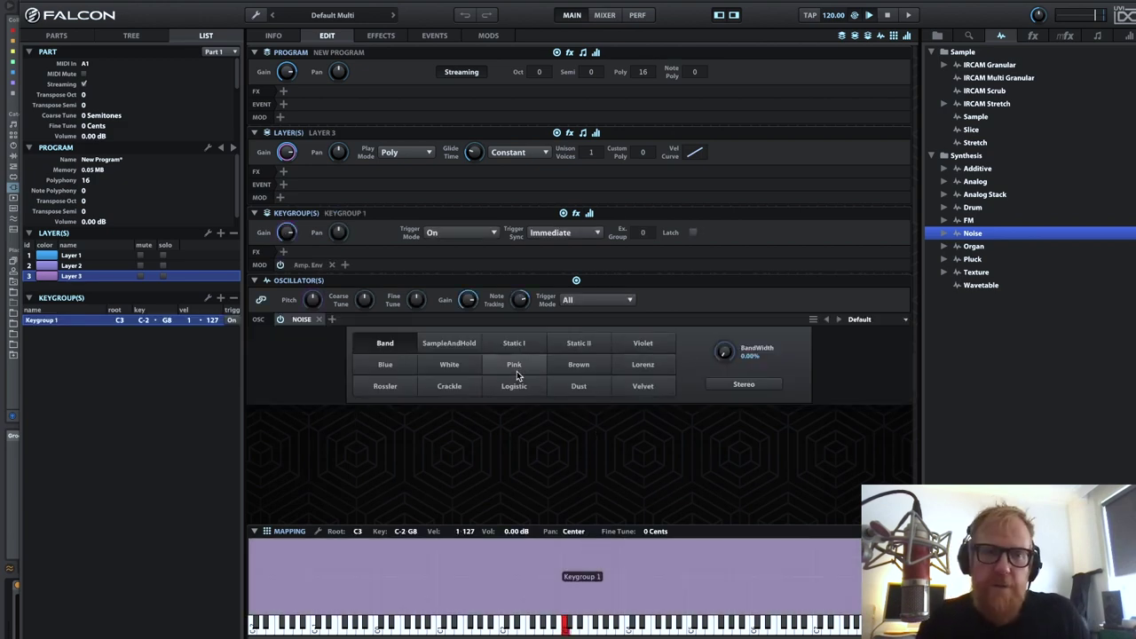
left_click(139, 265)
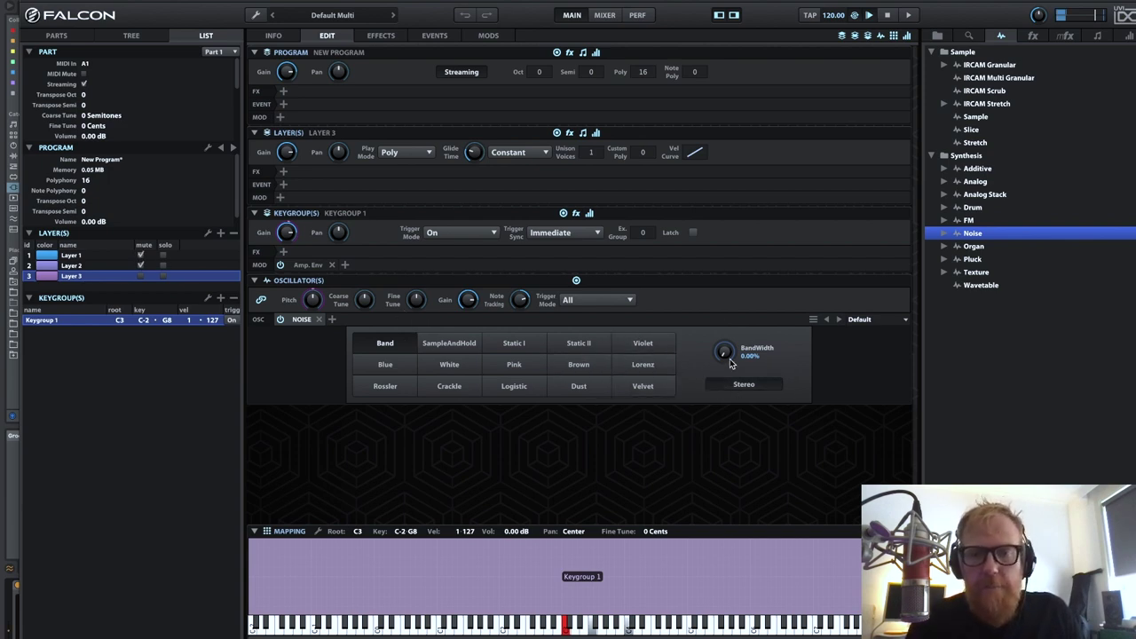
Step: Audition the Band noise with a bandwidth of about 86%, reset it to 0%, and switch stereo off and back on
left_click_drag(730, 362, 751, 218)
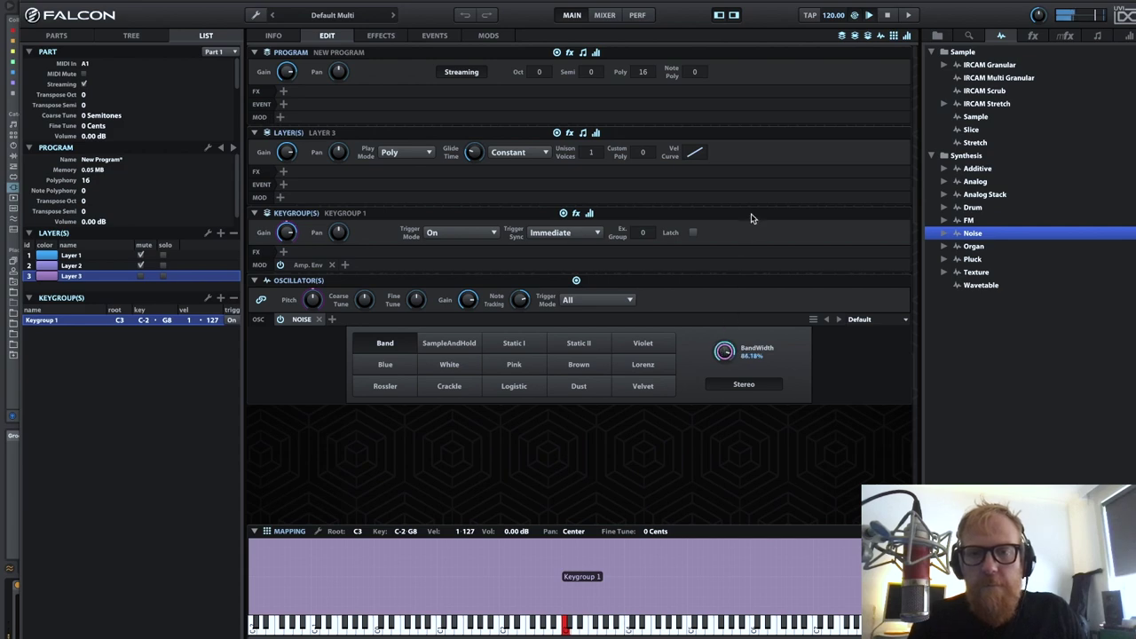
double_click(724, 355)
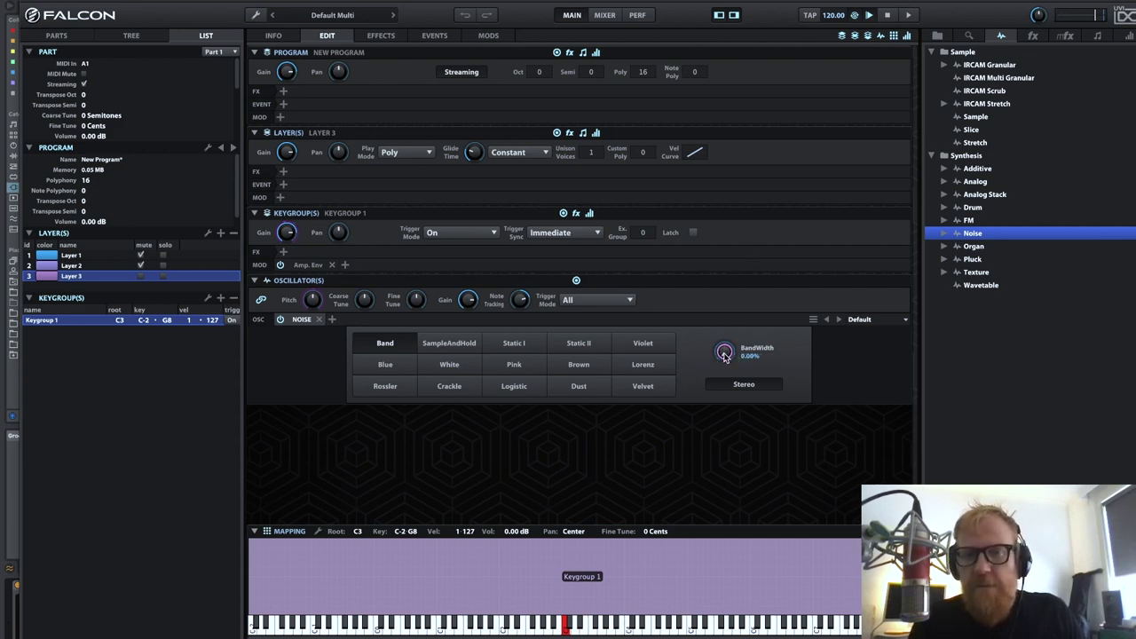
left_click(723, 387)
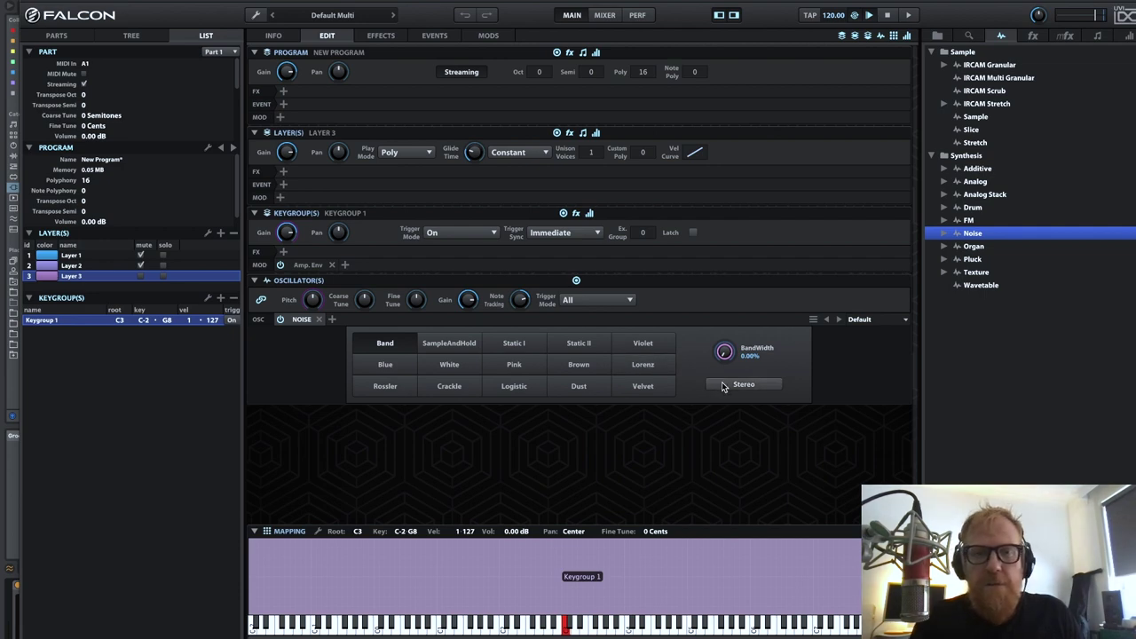
left_click(728, 386)
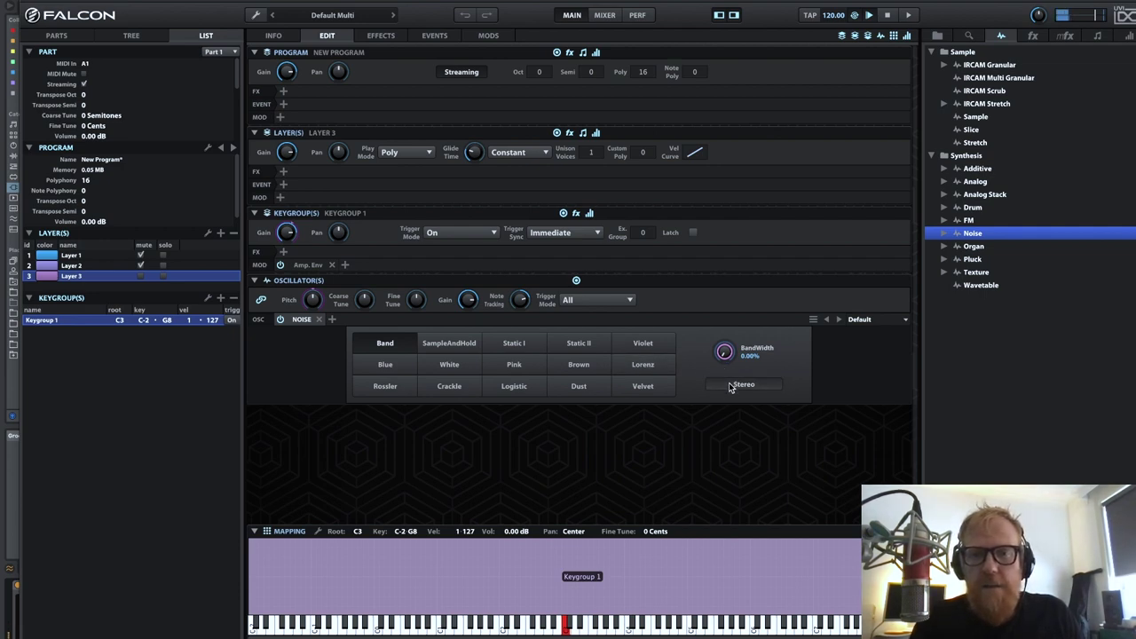
Step: Audition the Static II noise while sweeping its density between about 15% and 82%
left_click(578, 344)
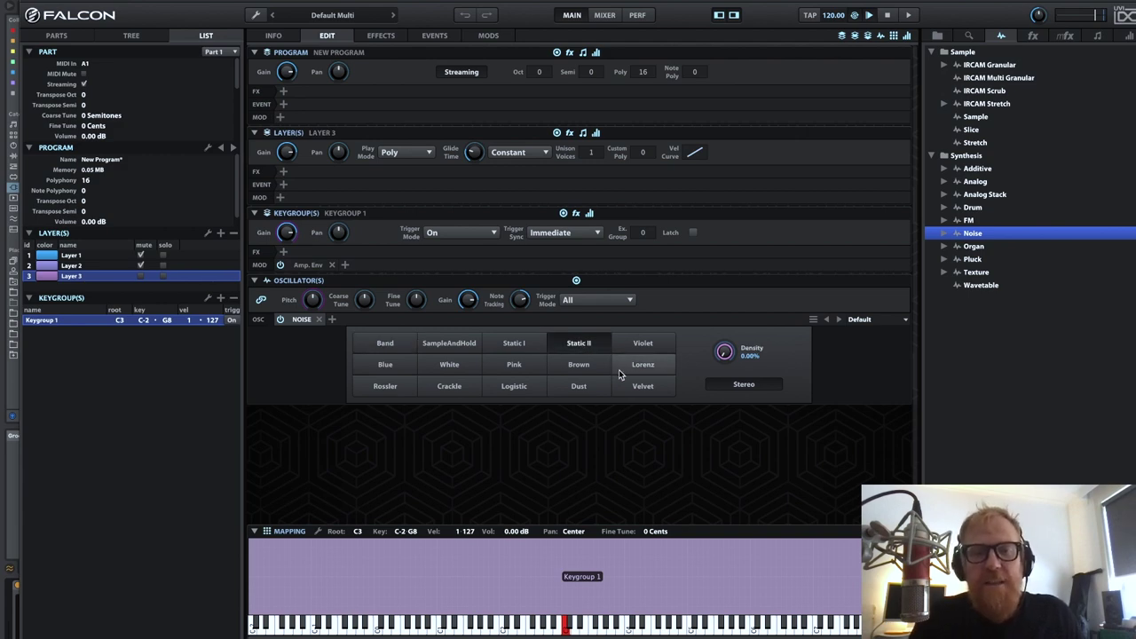
left_click_drag(723, 353, 725, 350)
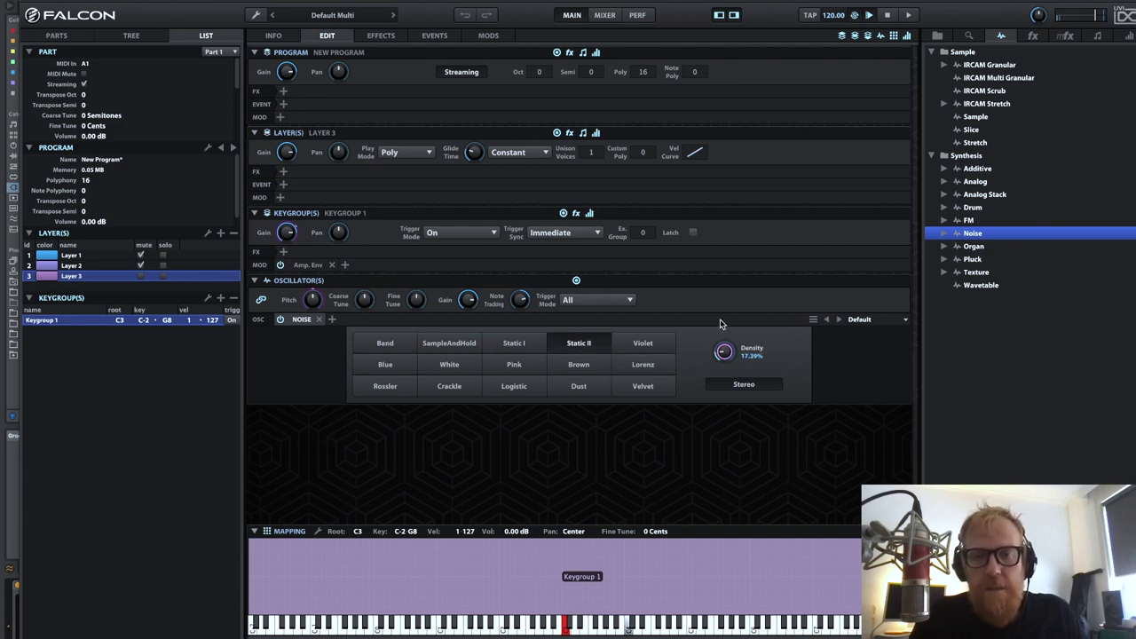
left_click_drag(714, 304, 709, 281)
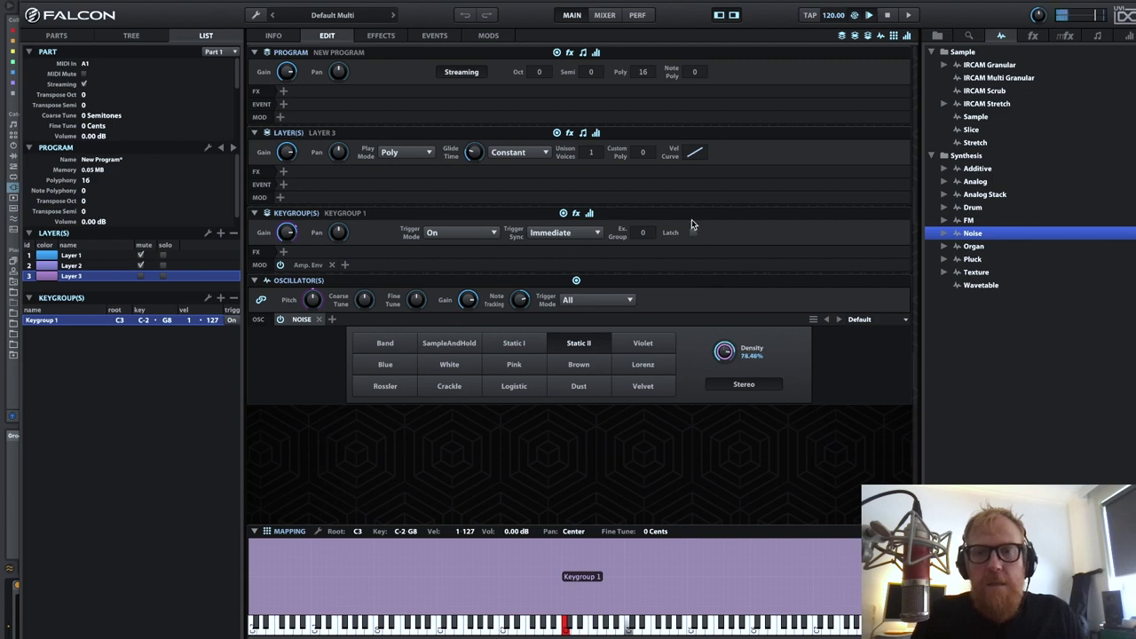
left_click_drag(692, 224, 696, 259)
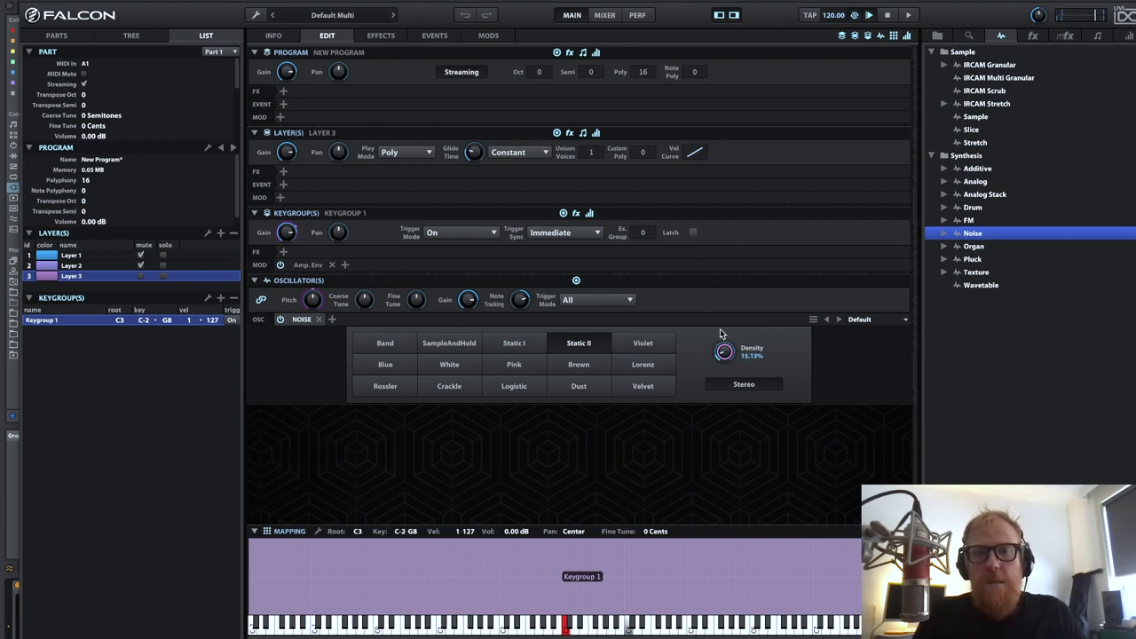
left_click_drag(720, 333, 683, 237)
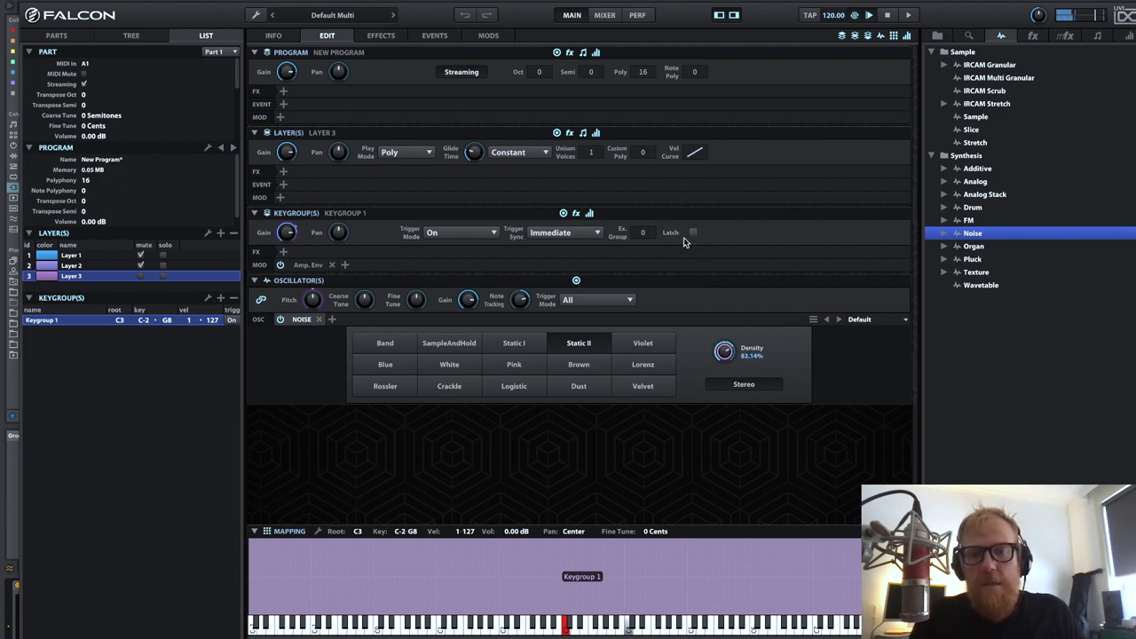
Step: Audition the Violet, Lorenz, Brown and Pink noise types in turn
left_click(637, 349)
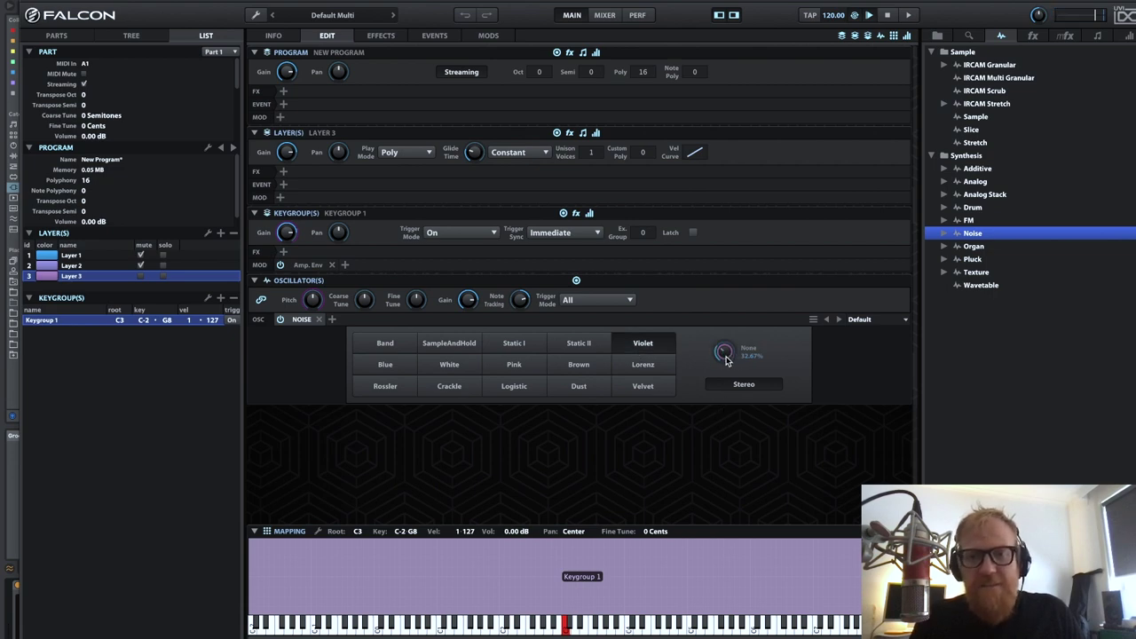
left_click(643, 364)
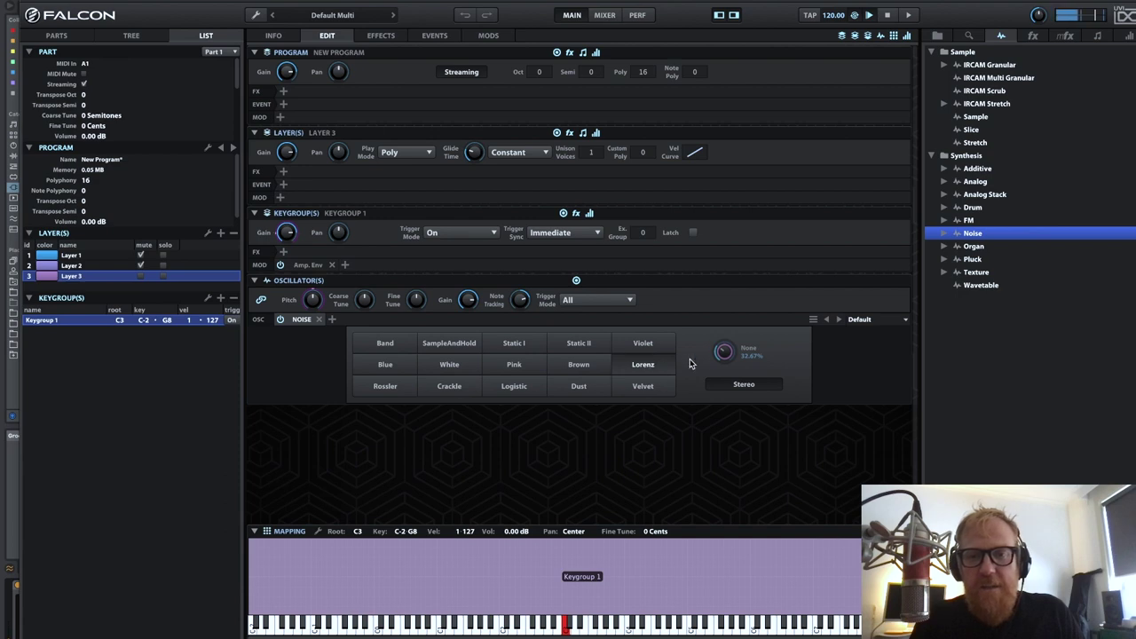
left_click(586, 368)
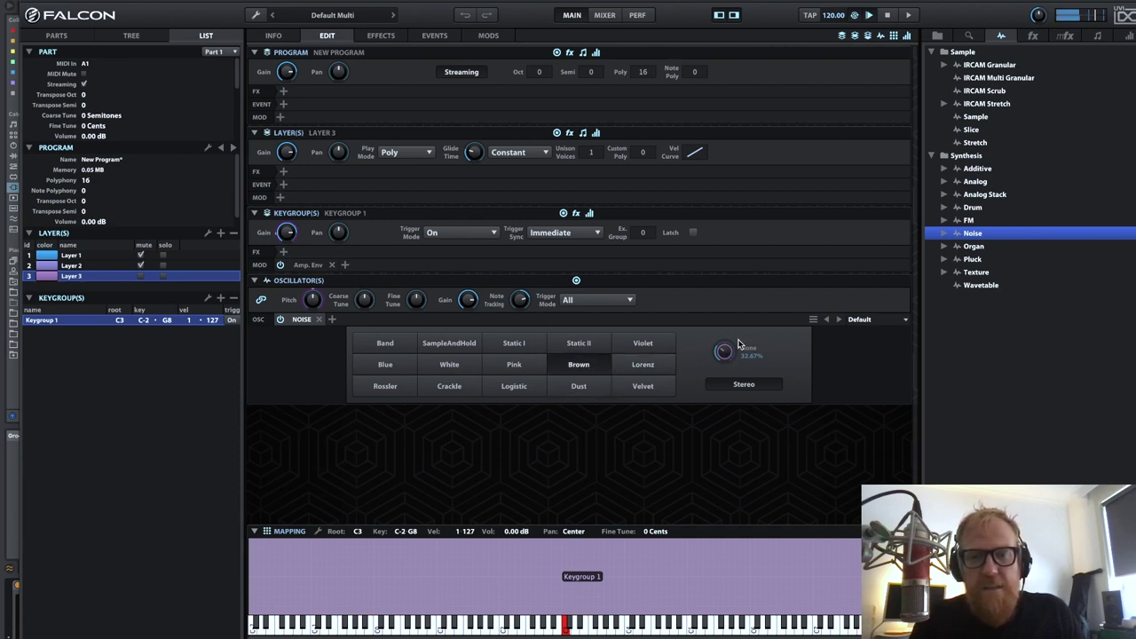
left_click(513, 366)
Step: Audition Dust noise at a density of about 7% and Velvet noise at a density of about 17%
left_click(577, 385)
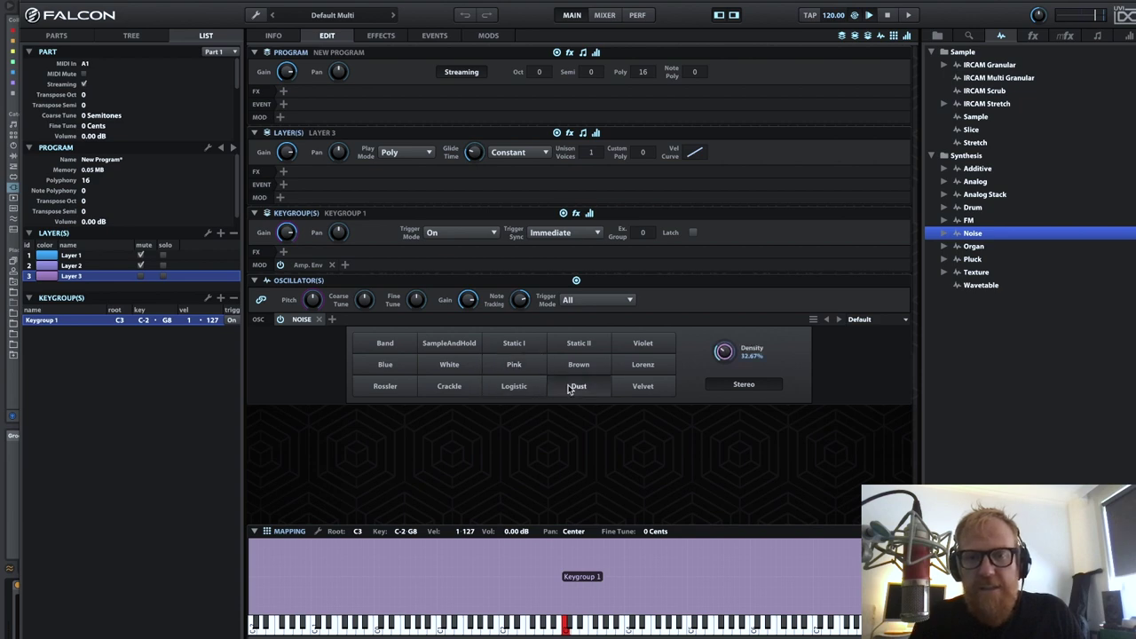
left_click_drag(721, 355, 733, 393)
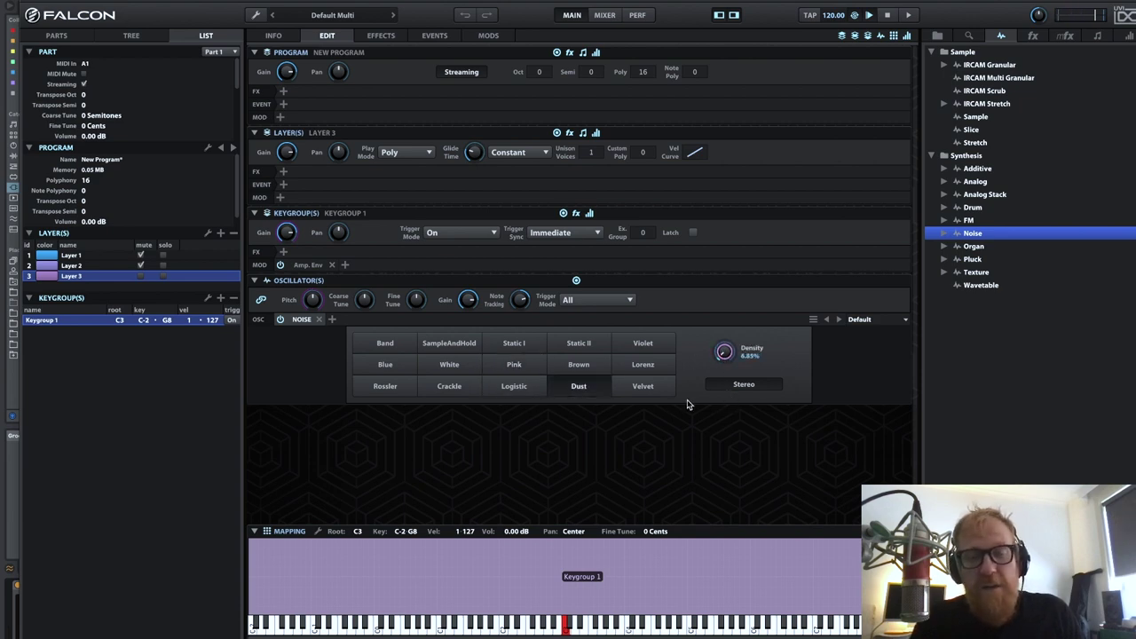
left_click(643, 386)
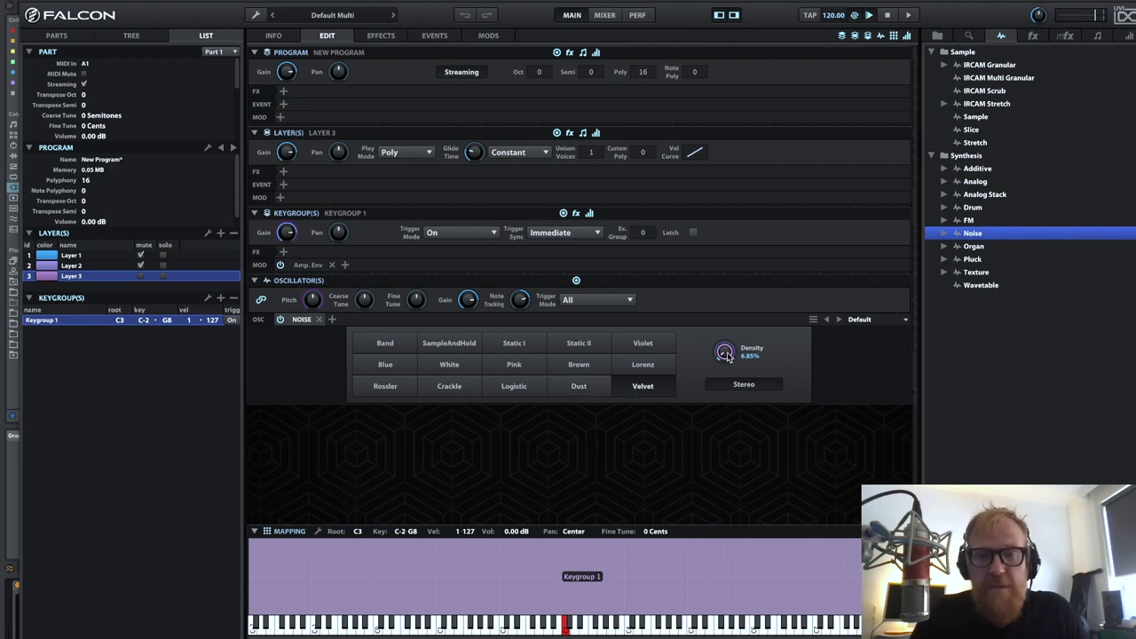
left_click_drag(725, 354, 722, 338)
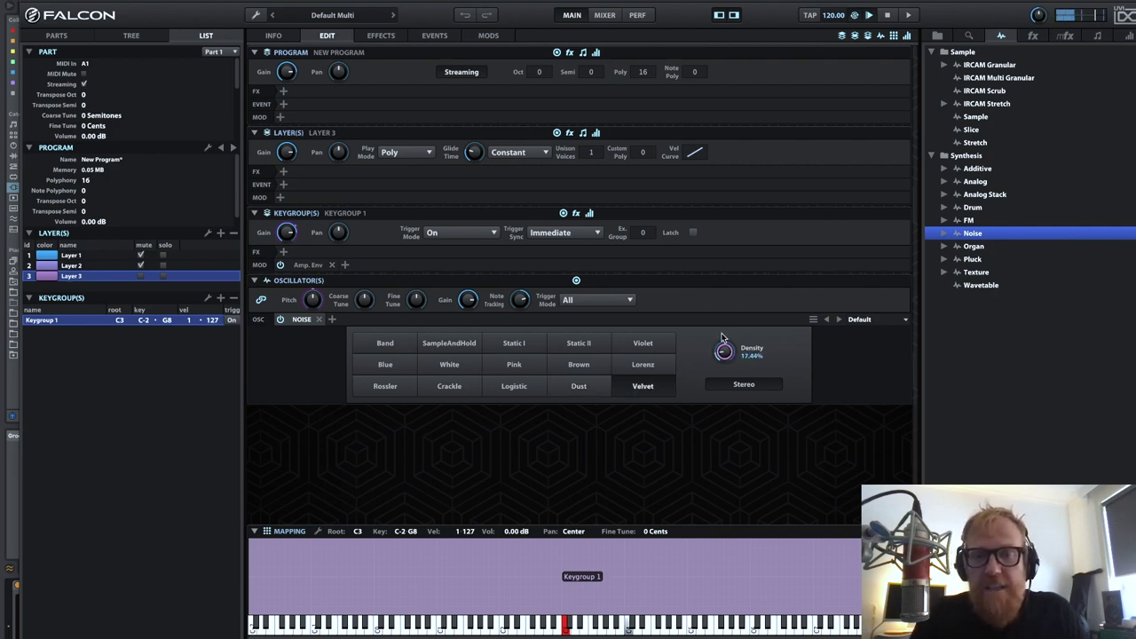
Step: Audition the Logistic noise while varying its Chaos amount up to about 78%
left_click(514, 386)
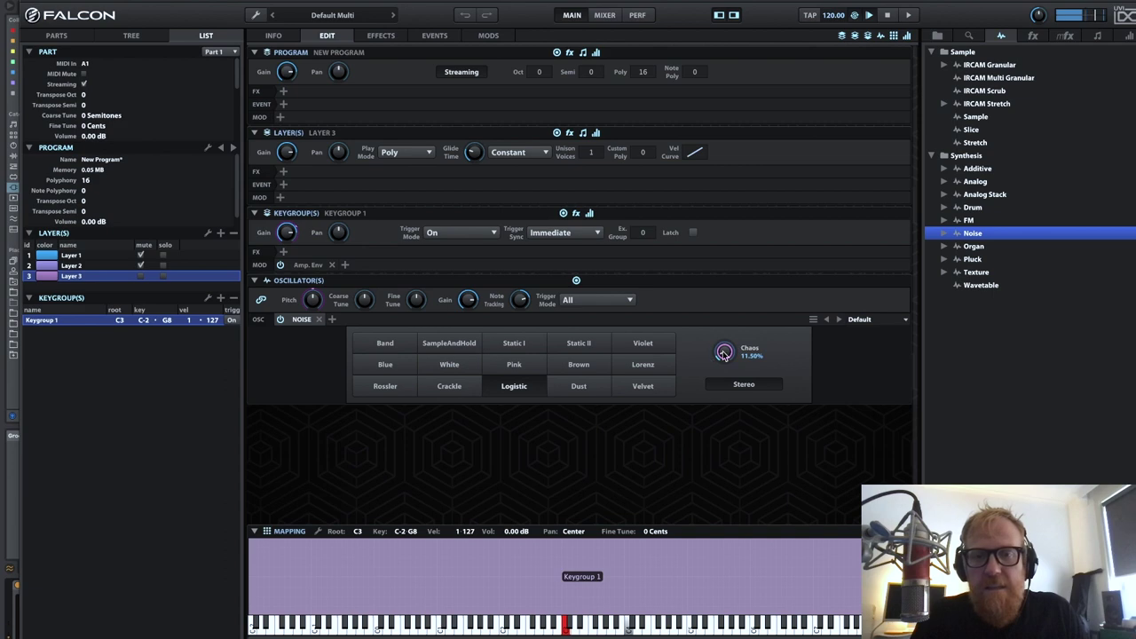
mouse_move(719, 262)
left_mouse_down()
mouse_move(720, 214)
mouse_move(722, 274)
left_mouse_up()
left_click_drag(727, 365, 684, 246)
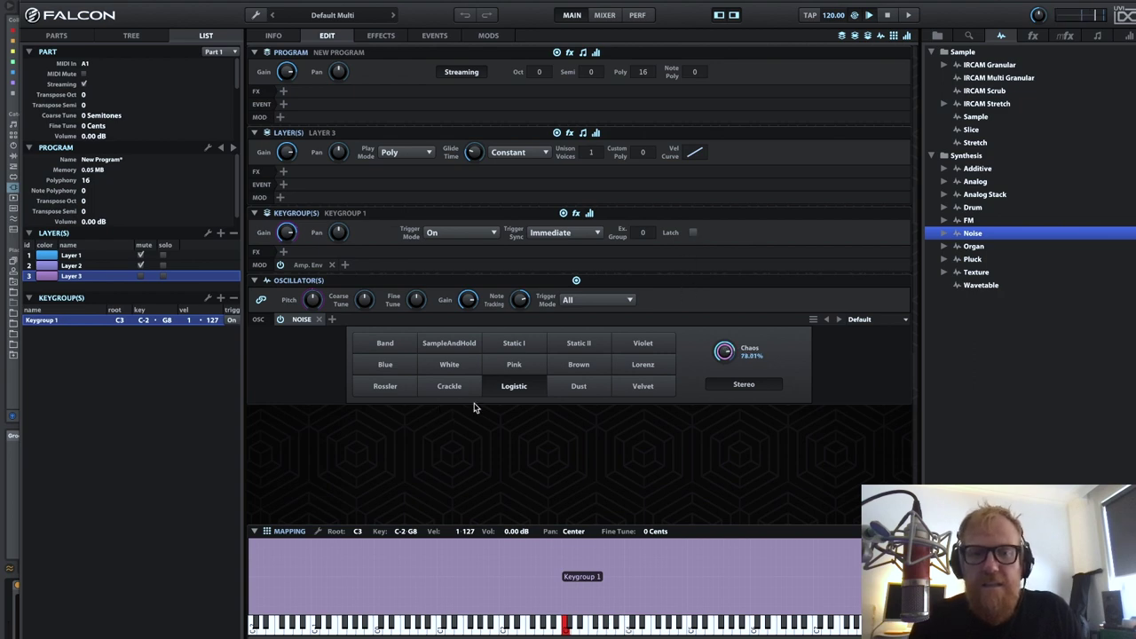
Step: Set the noise type to Crackle with Color at about 7.6%, comparing it with Rossler and Blue
left_click(449, 388)
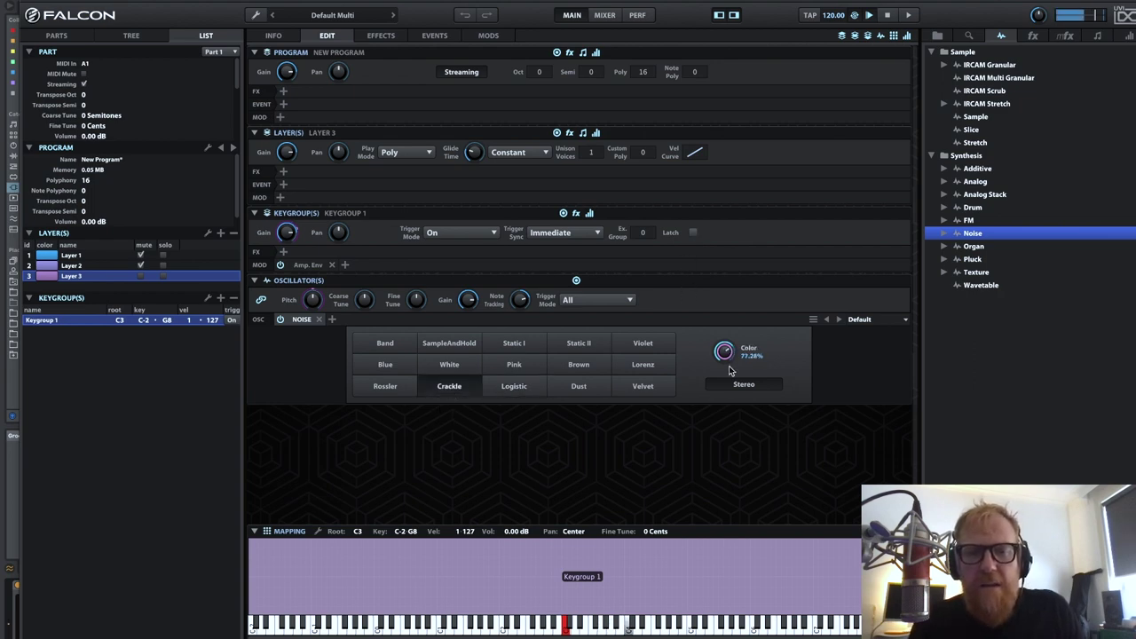
left_click_drag(729, 366, 659, 440)
scroll(725, 349, "up", 3)
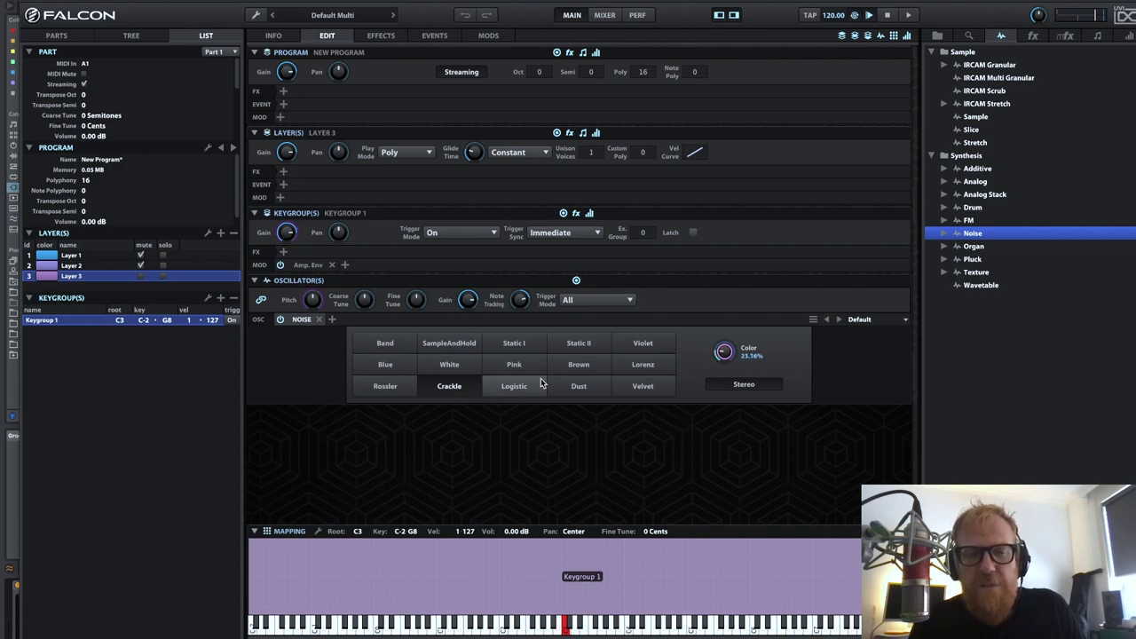
left_click_drag(724, 354, 725, 376)
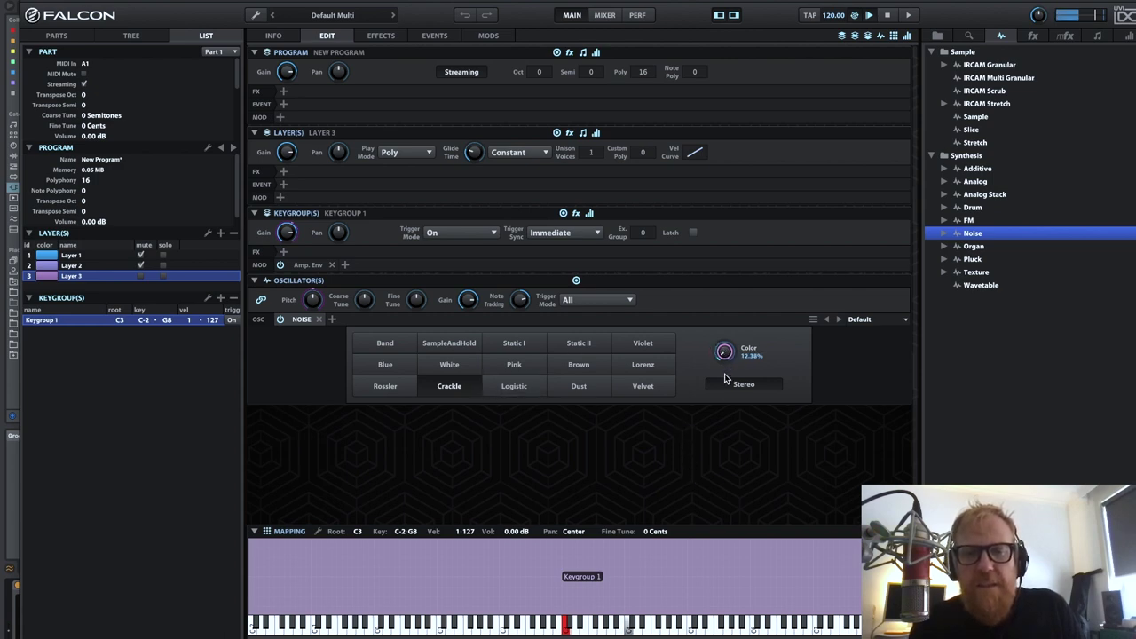
left_click(384, 386)
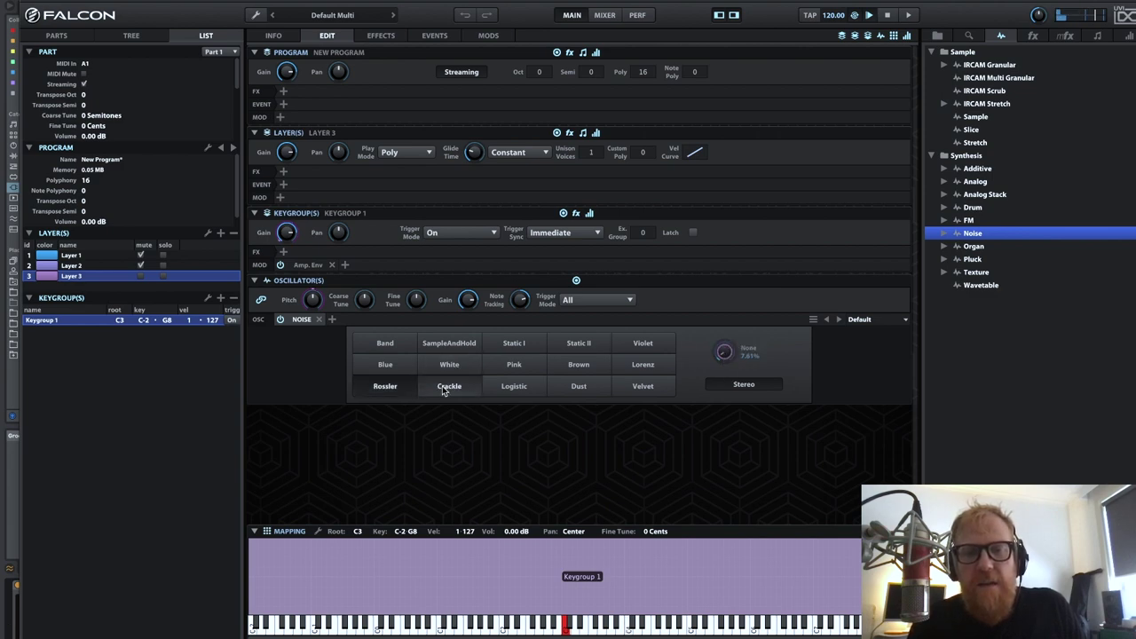
left_click(385, 365)
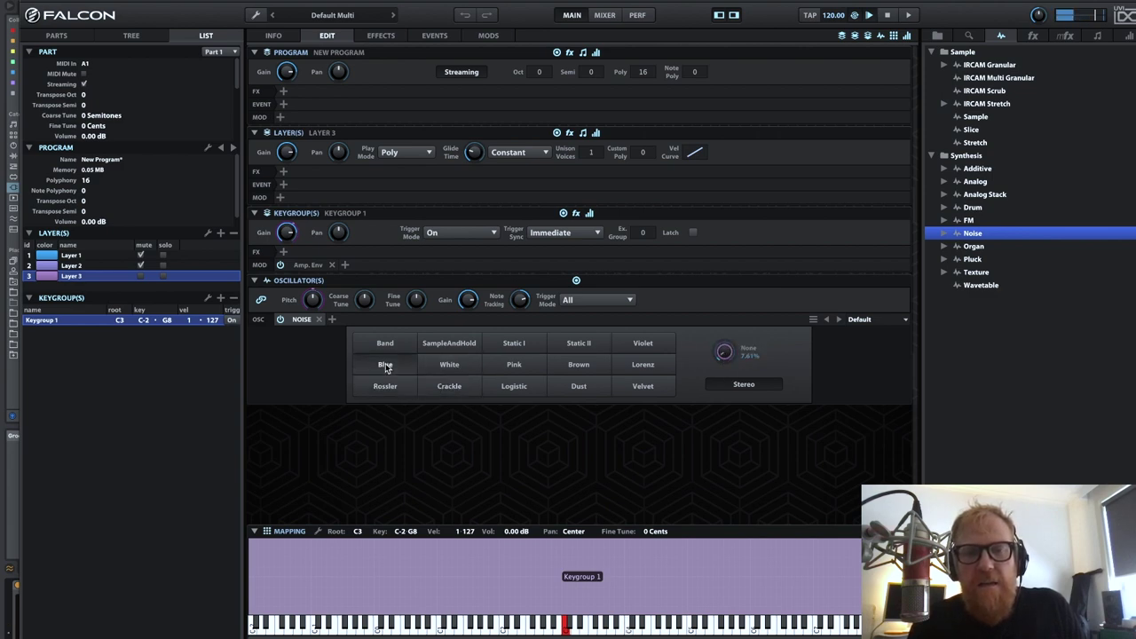
left_click(448, 390)
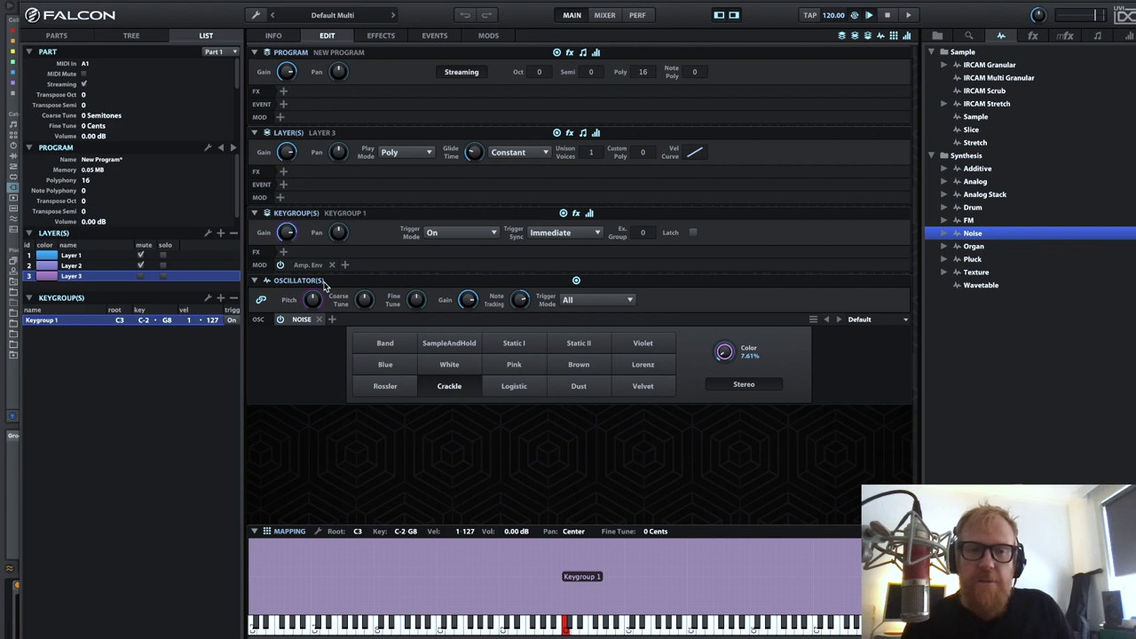
Step: Insert an SVF filter effect on Layer 3's Keygroup 1
left_click(283, 252)
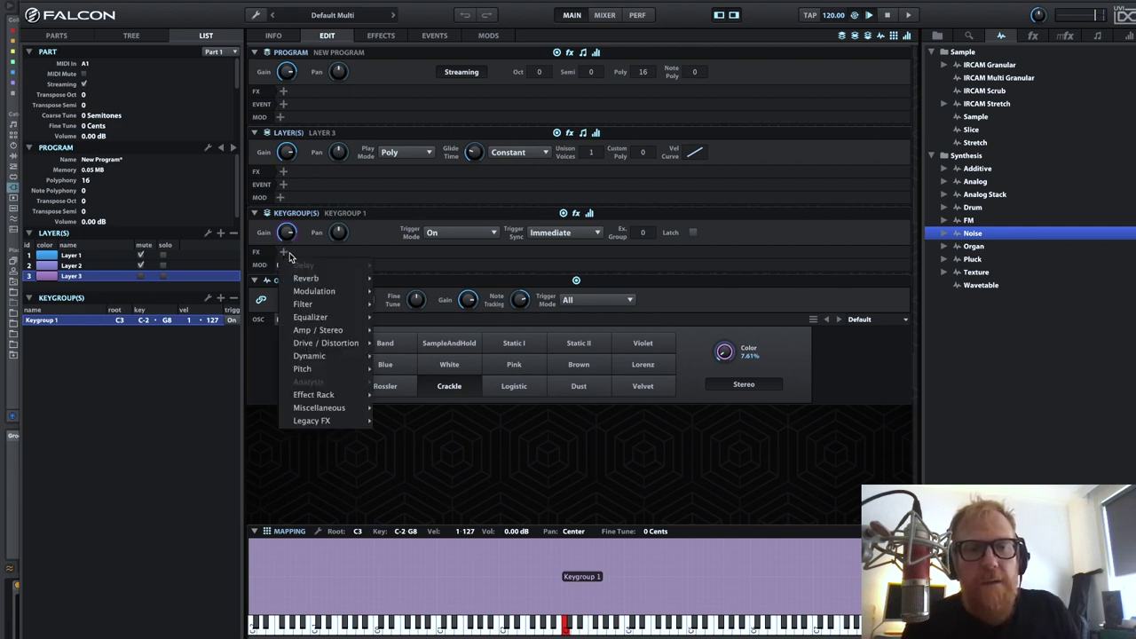
mouse_move(316, 306)
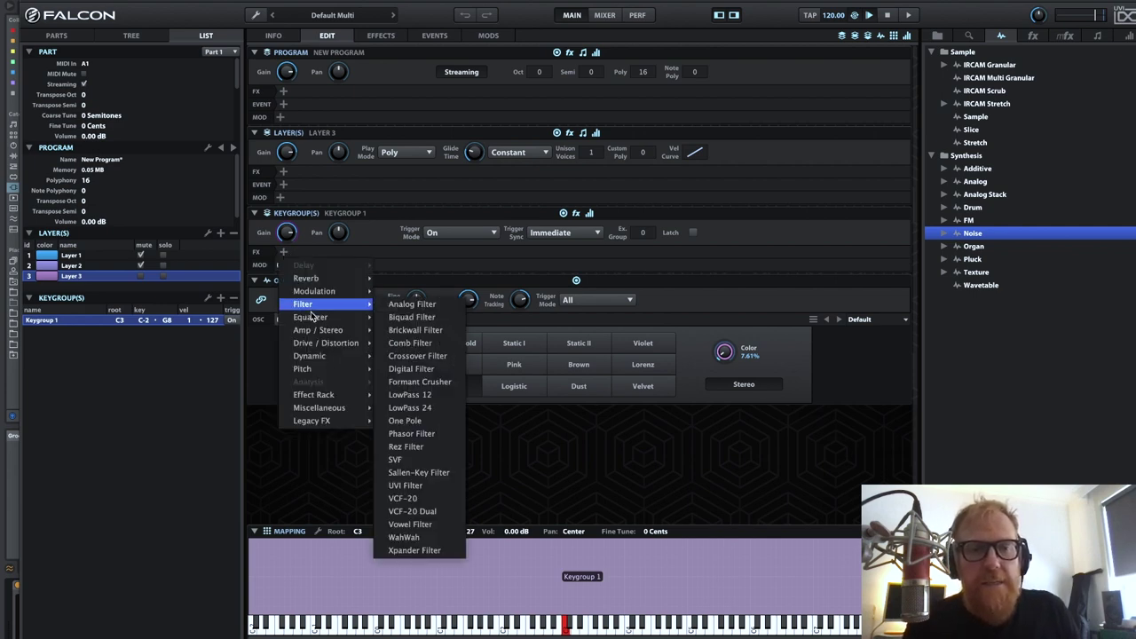
left_click(418, 460)
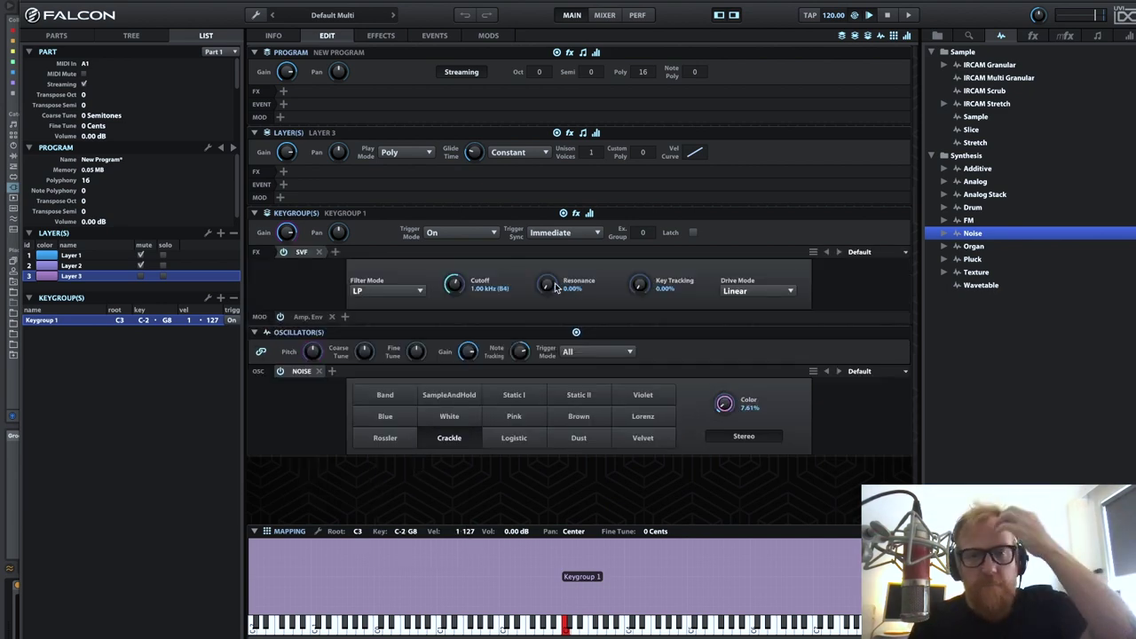
Step: Set the SVF filter's resonance to about 99%, key tracking to 100% and cutoff to C4
left_click_drag(550, 286, 550, 246)
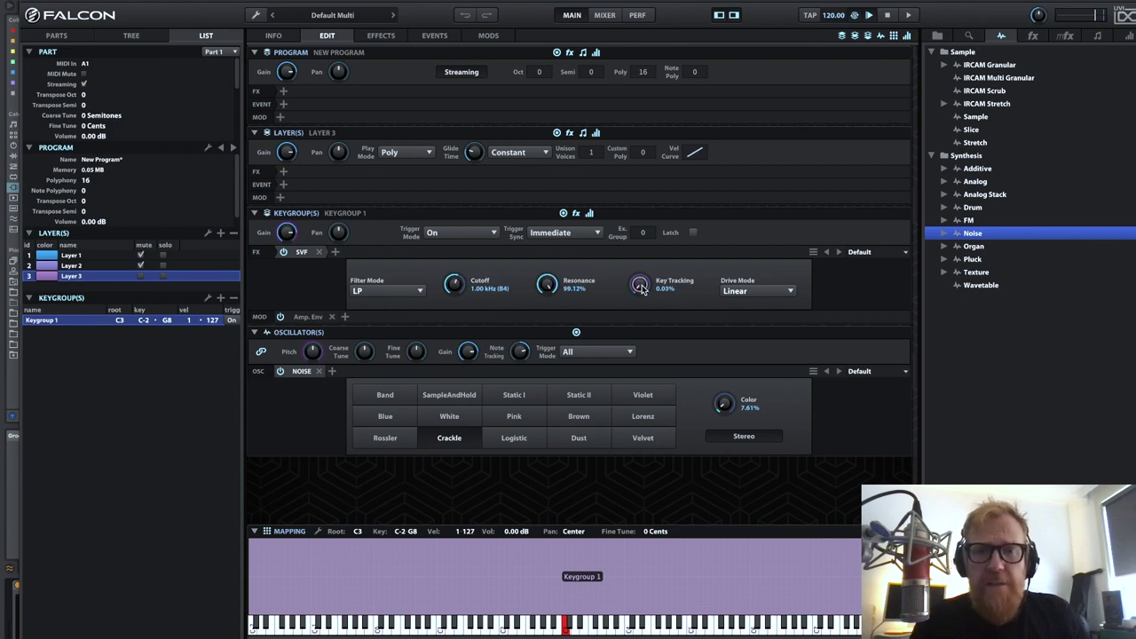
left_click_drag(642, 293, 642, 282)
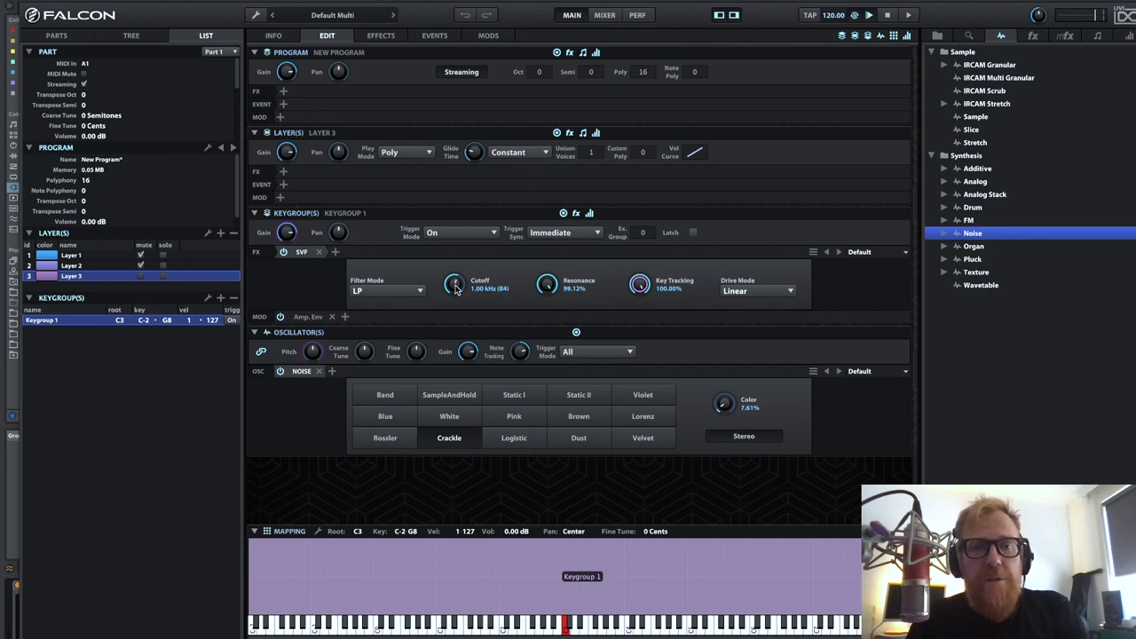
mouse_move(460, 292)
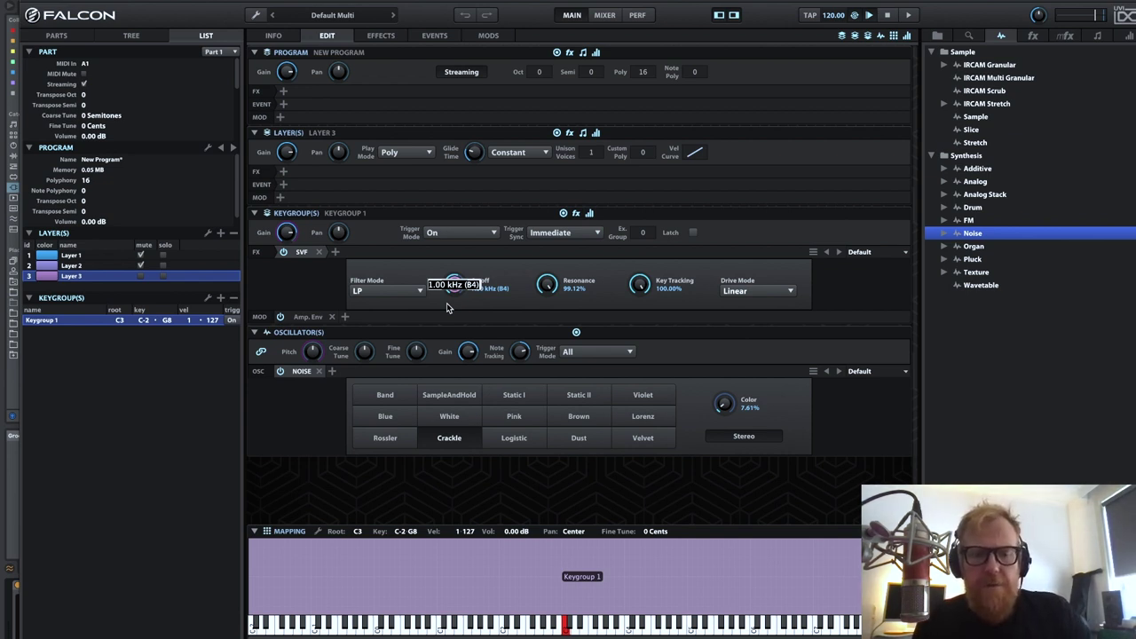
type("c4")
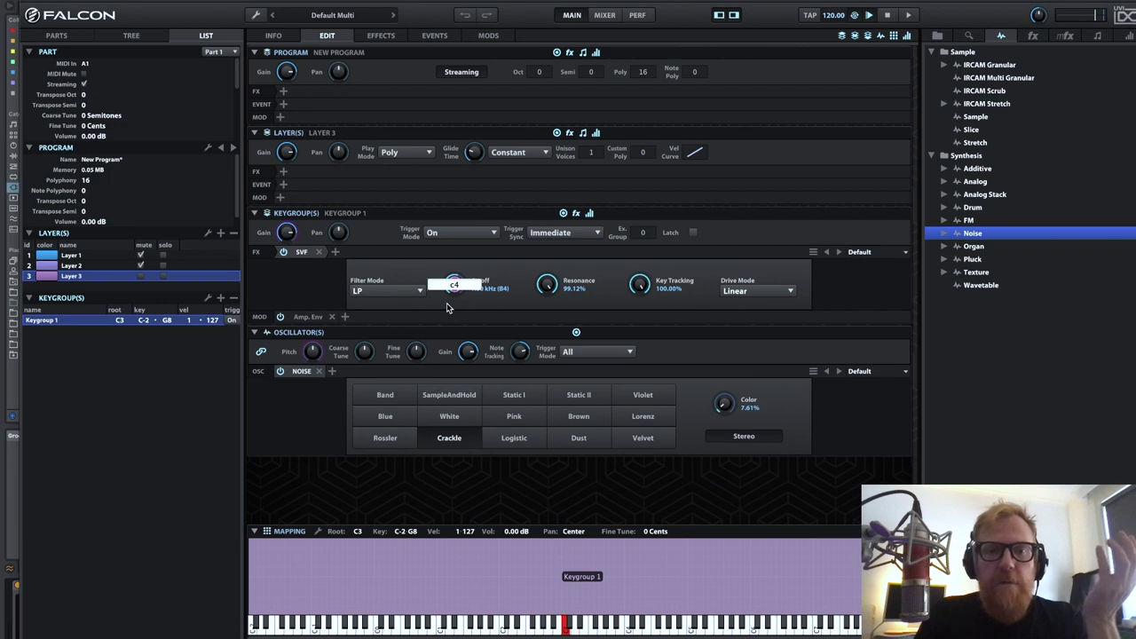
key("Return")
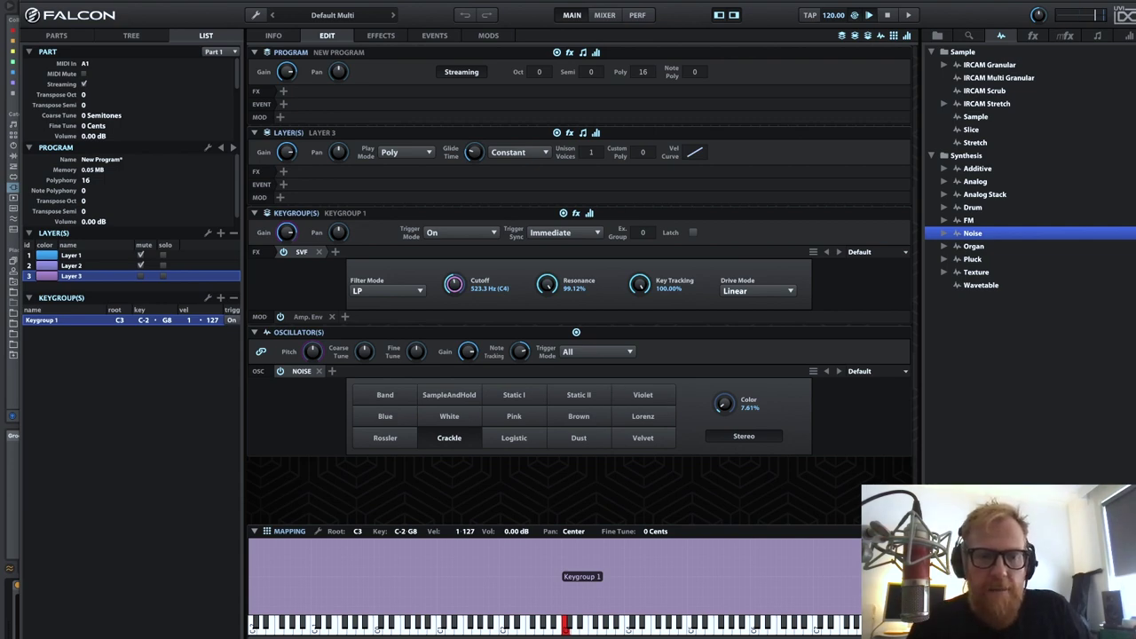
Step: Set the Crackle noise's Color to about 21.5% and modulate it with a new LFO at layer level
left_click(286, 232)
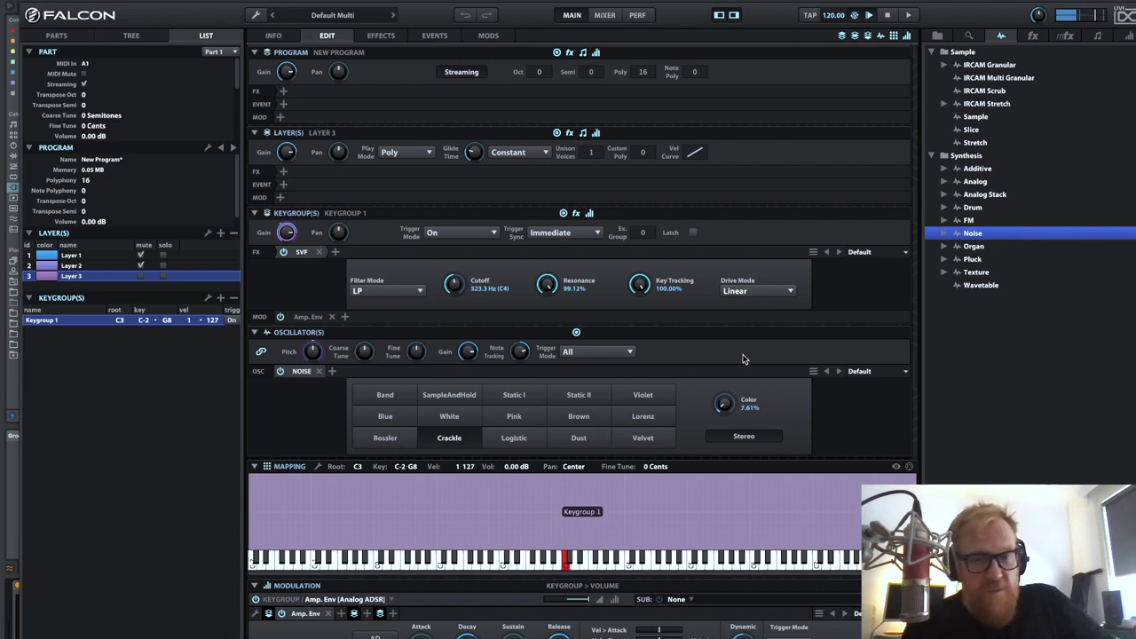
mouse_move(726, 406)
left_mouse_down()
mouse_move(724, 373)
mouse_move(707, 374)
mouse_move(714, 319)
mouse_move(702, 355)
mouse_move(713, 401)
mouse_move(726, 405)
left_mouse_up()
right_click(725, 404)
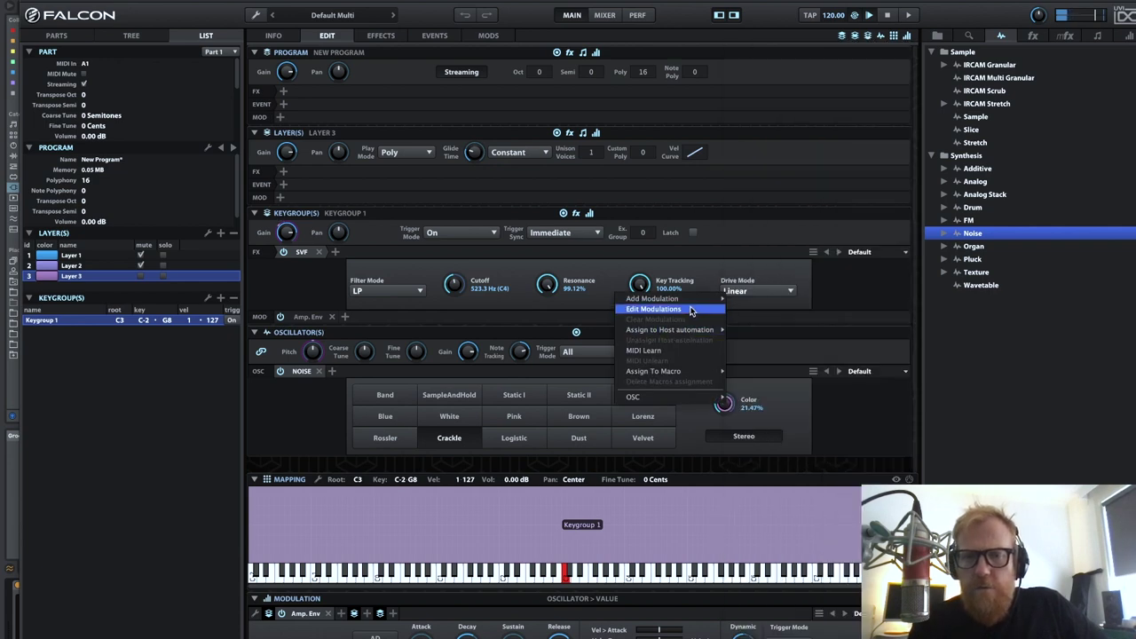
mouse_move(693, 300)
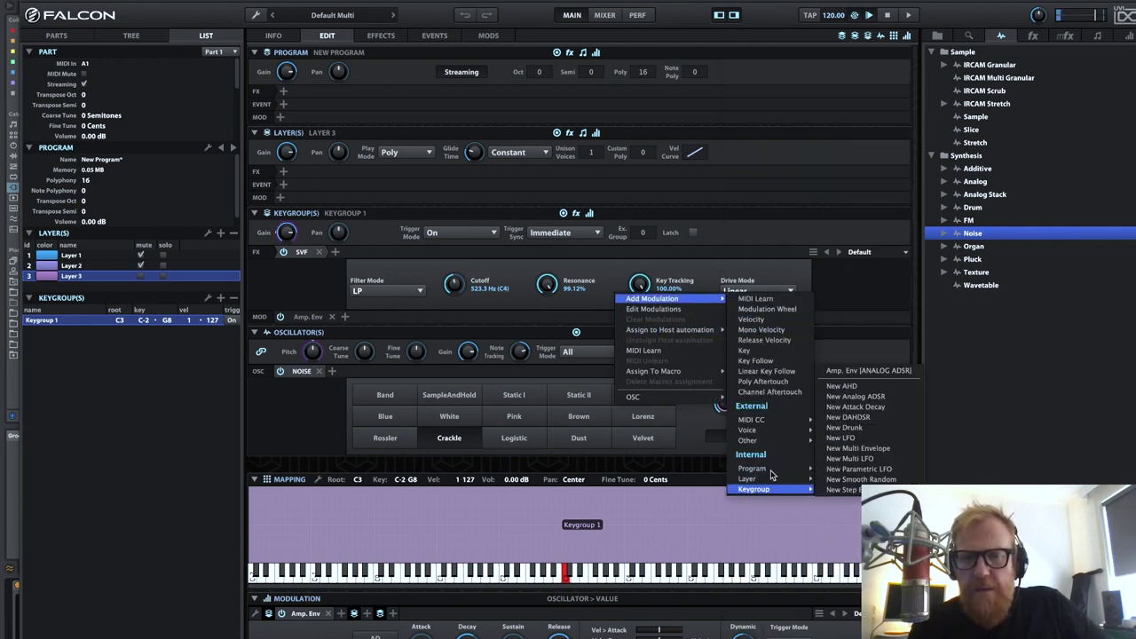
mouse_move(769, 479)
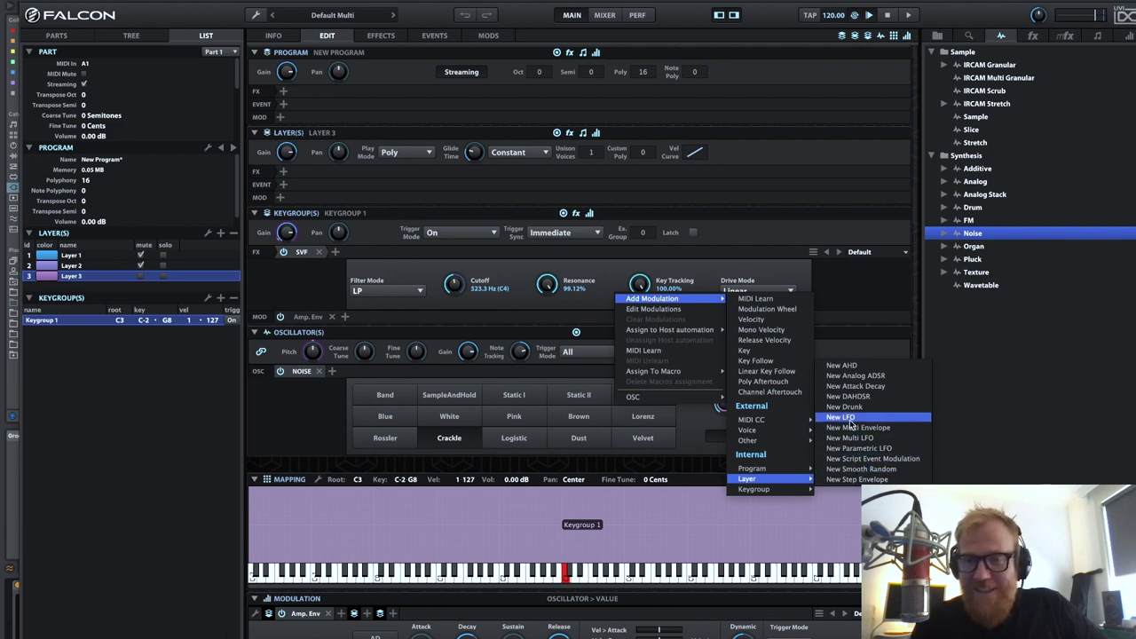
left_click(853, 419)
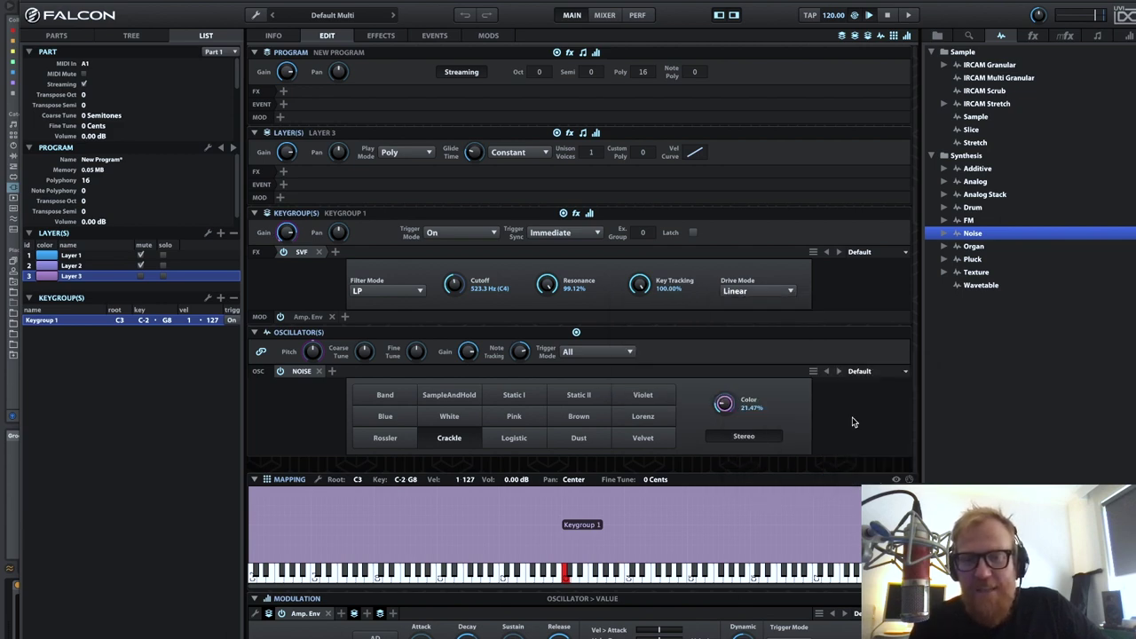
Step: Change the waveform of the LFO modulating the noise Color to Random S&H
left_click(404, 603)
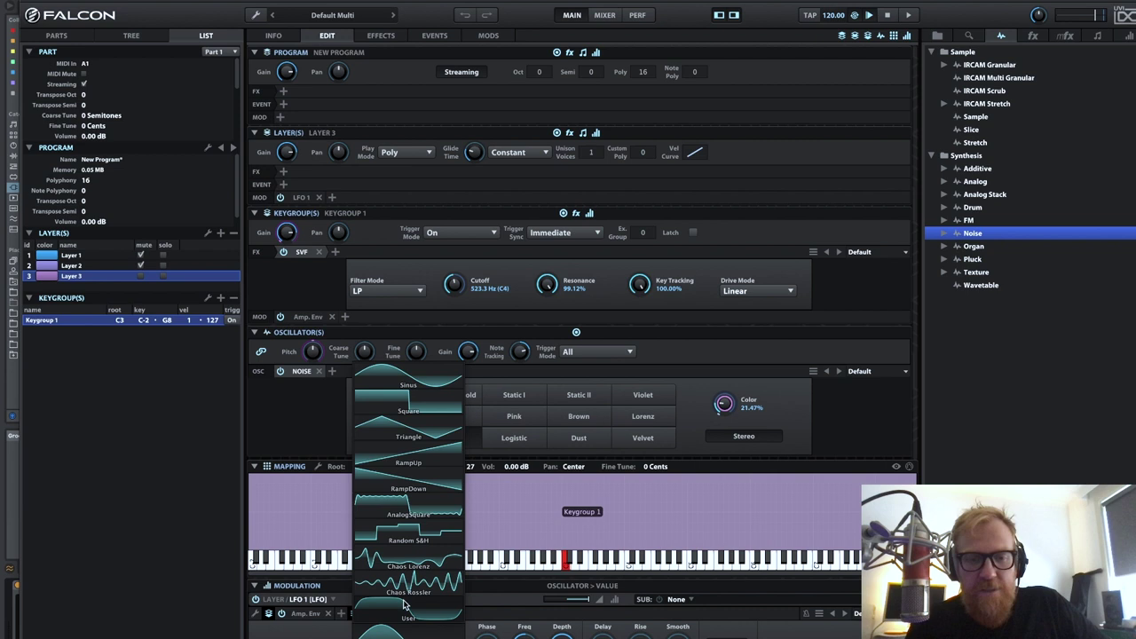
left_click(425, 532)
left_click(786, 624)
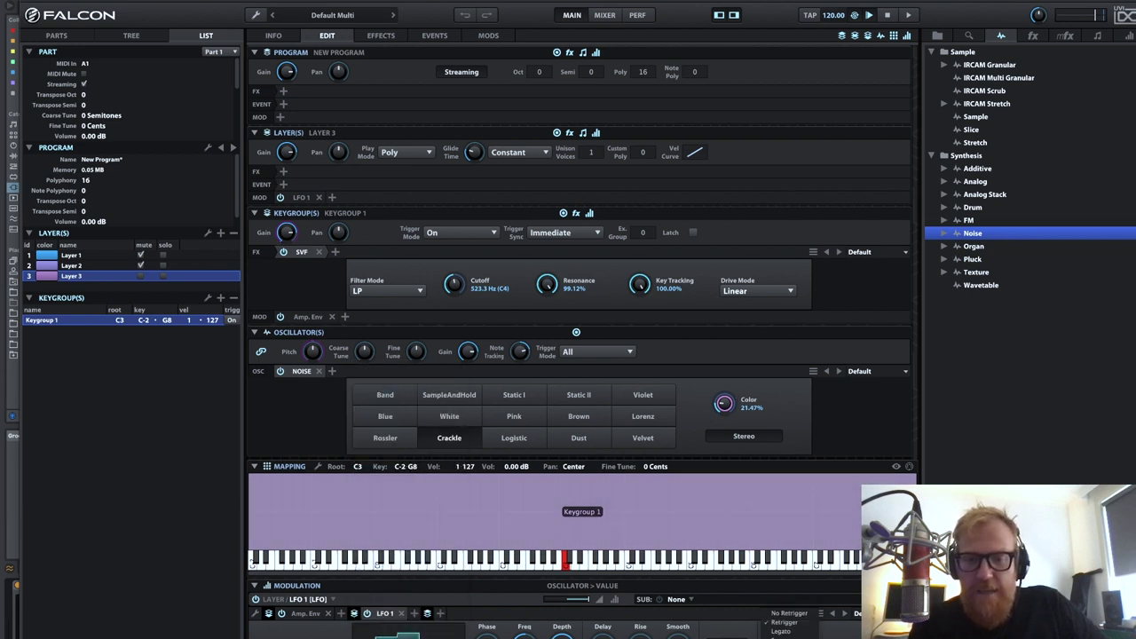
key("Escape")
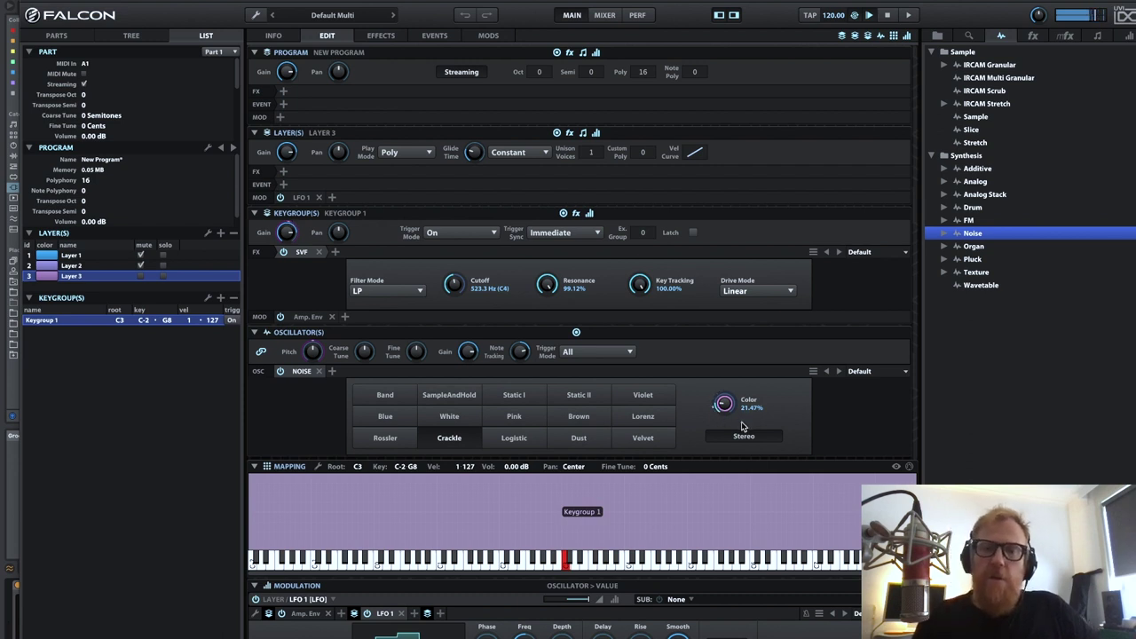
Step: Insert an Analog Filter after the SVF on Keygroup 1 with its cutoff at about 1.30 kHz
left_click(336, 253)
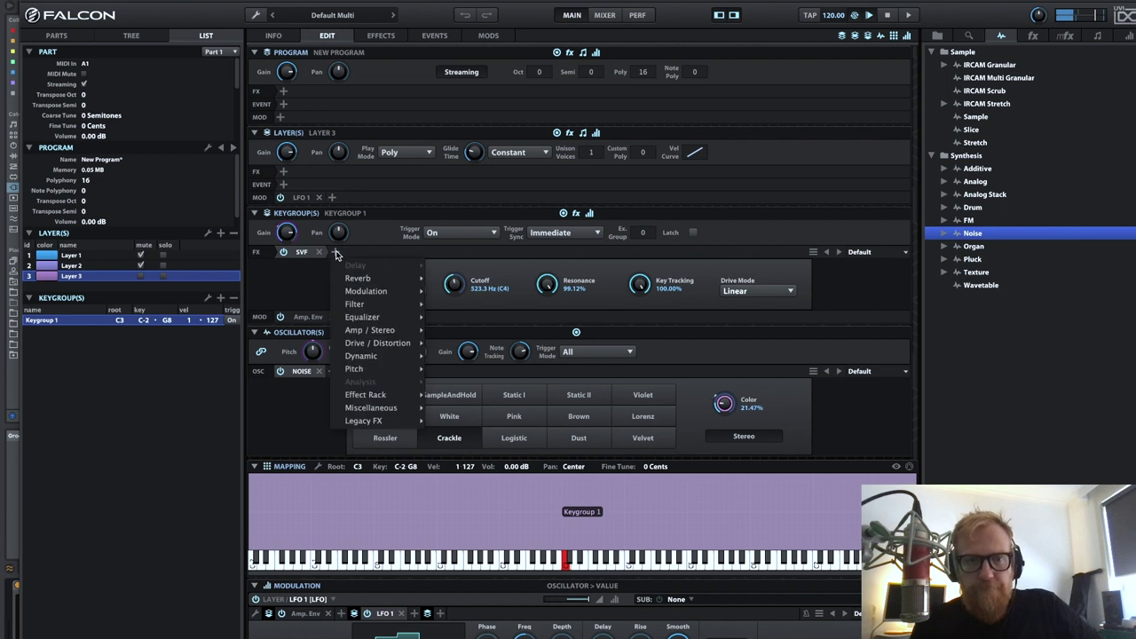
mouse_move(369, 305)
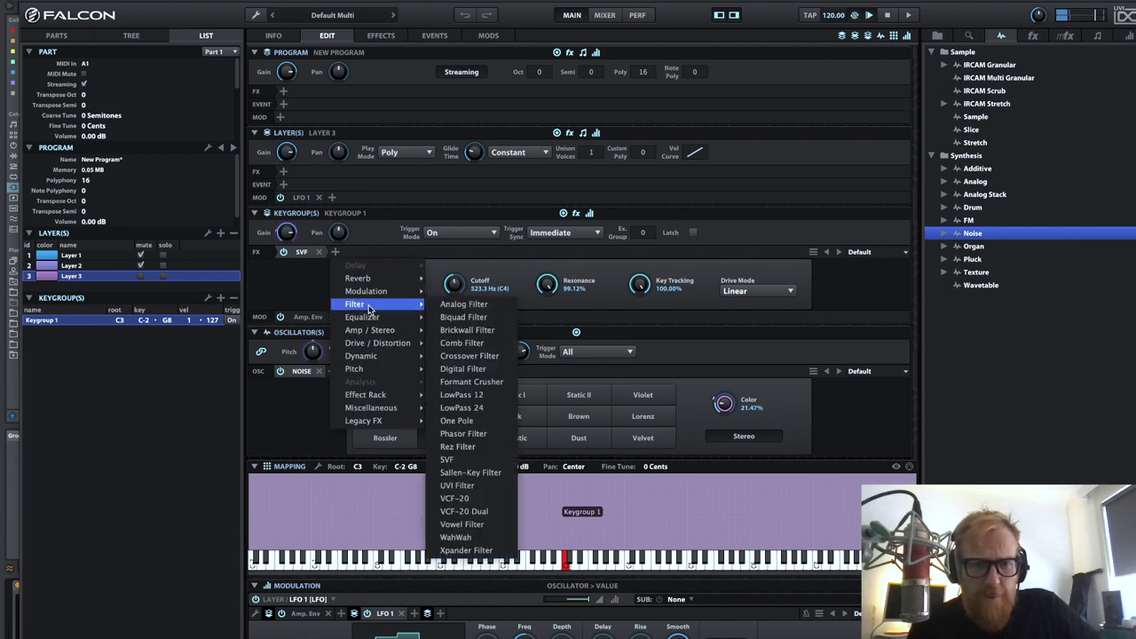
left_click(463, 304)
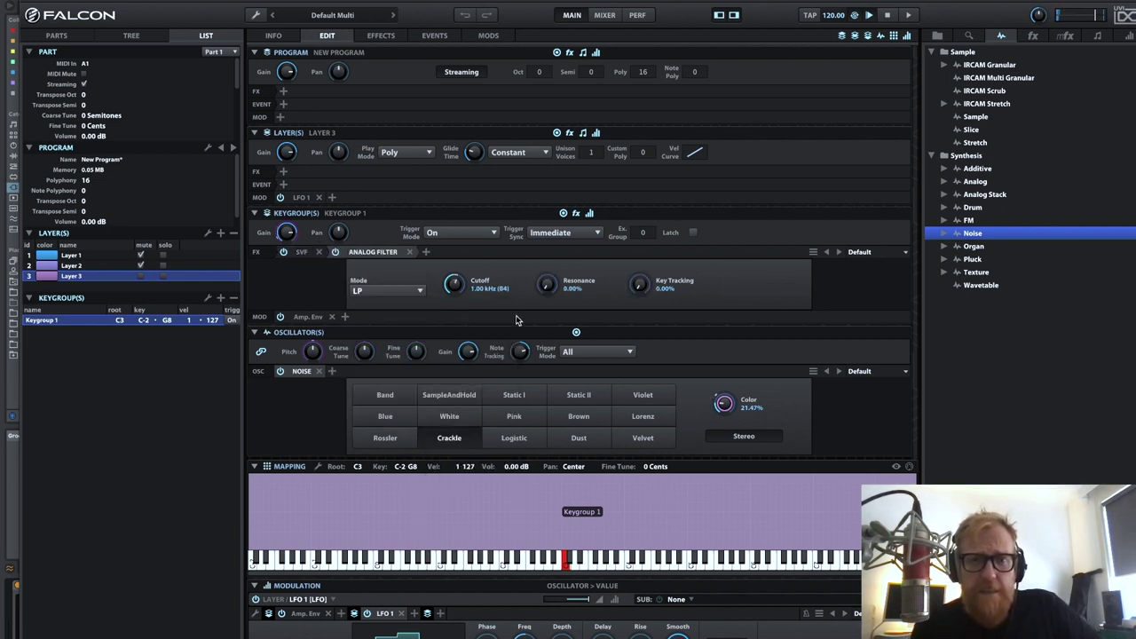
left_click_drag(465, 291, 456, 279)
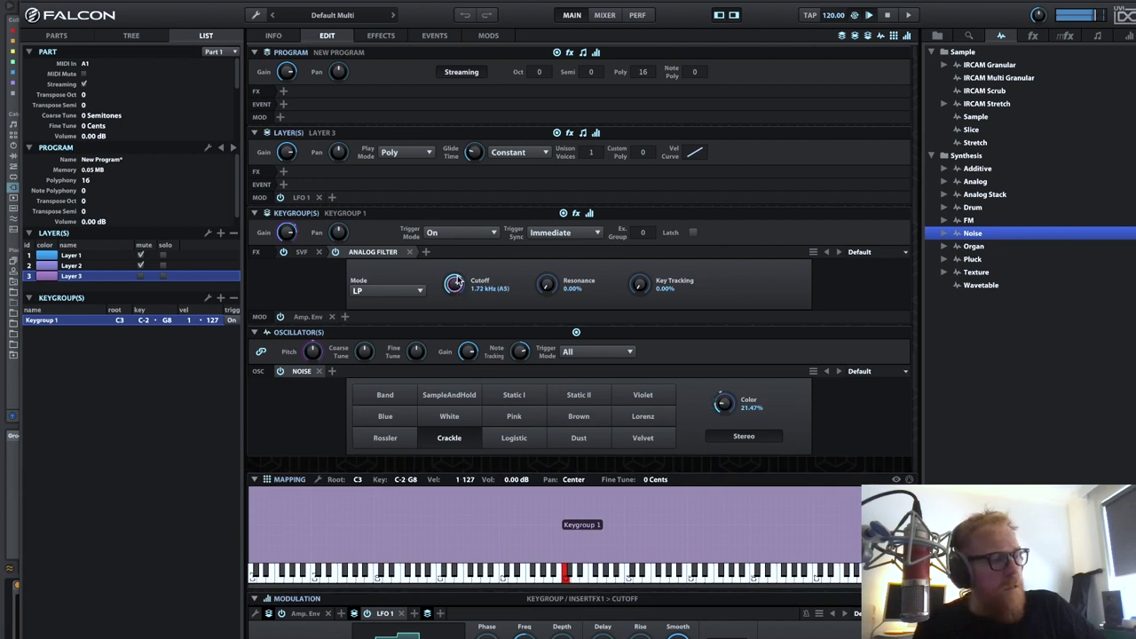
left_click_drag(457, 282, 460, 287)
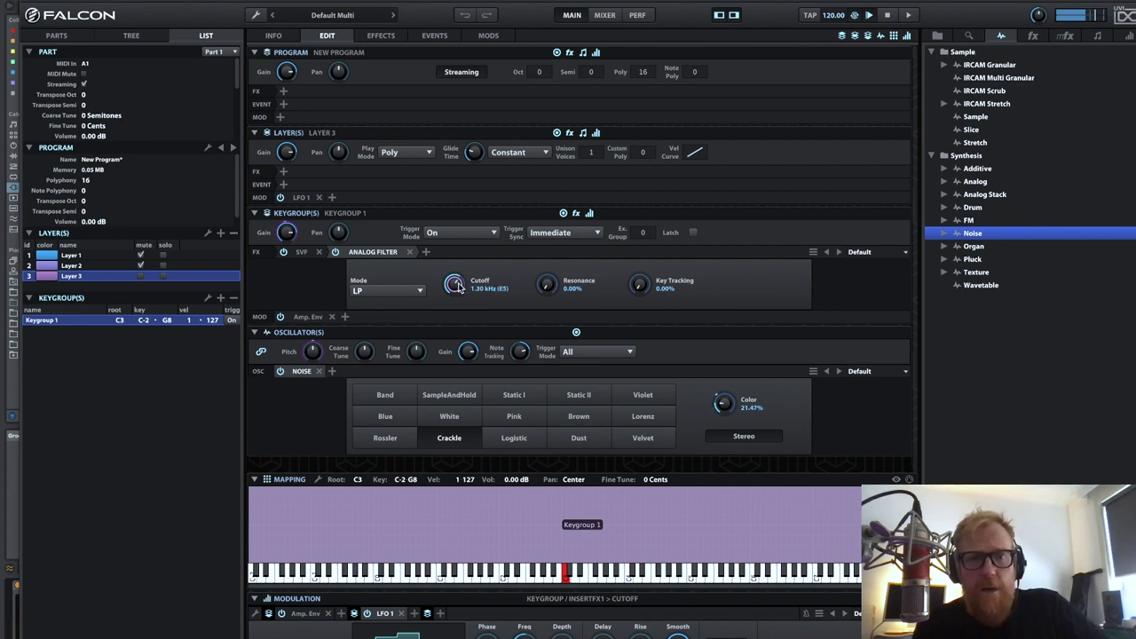
Step: Modulate the Analog Filter's cutoff with a new keygroup Attack Decay envelope and reduce its modulation depth
right_click(457, 285)
mouse_move(515, 290)
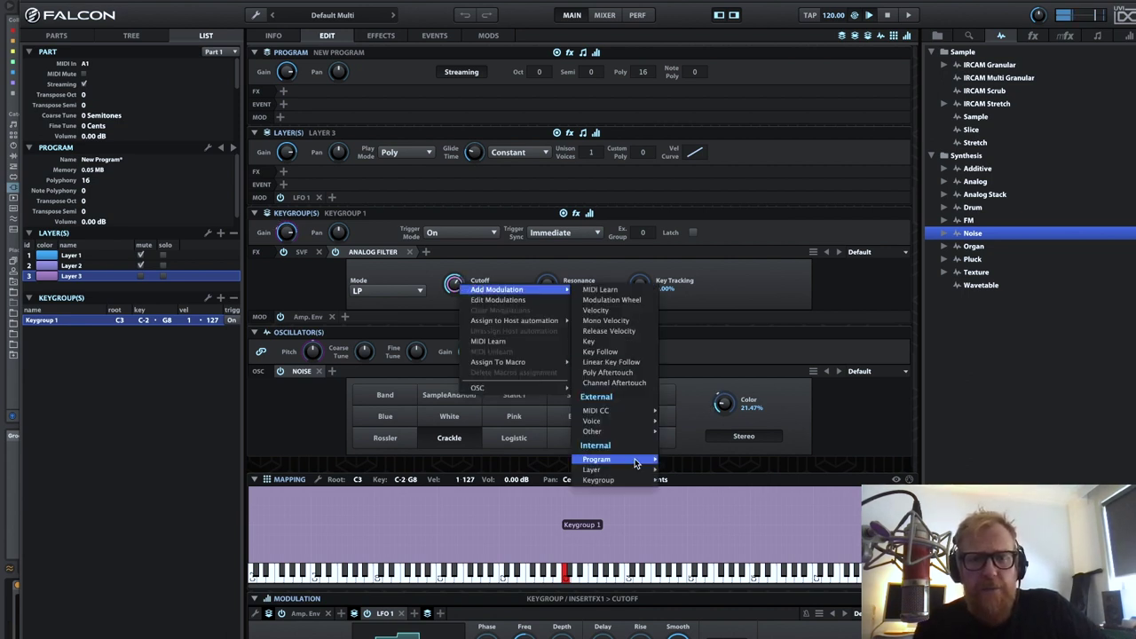
mouse_move(624, 481)
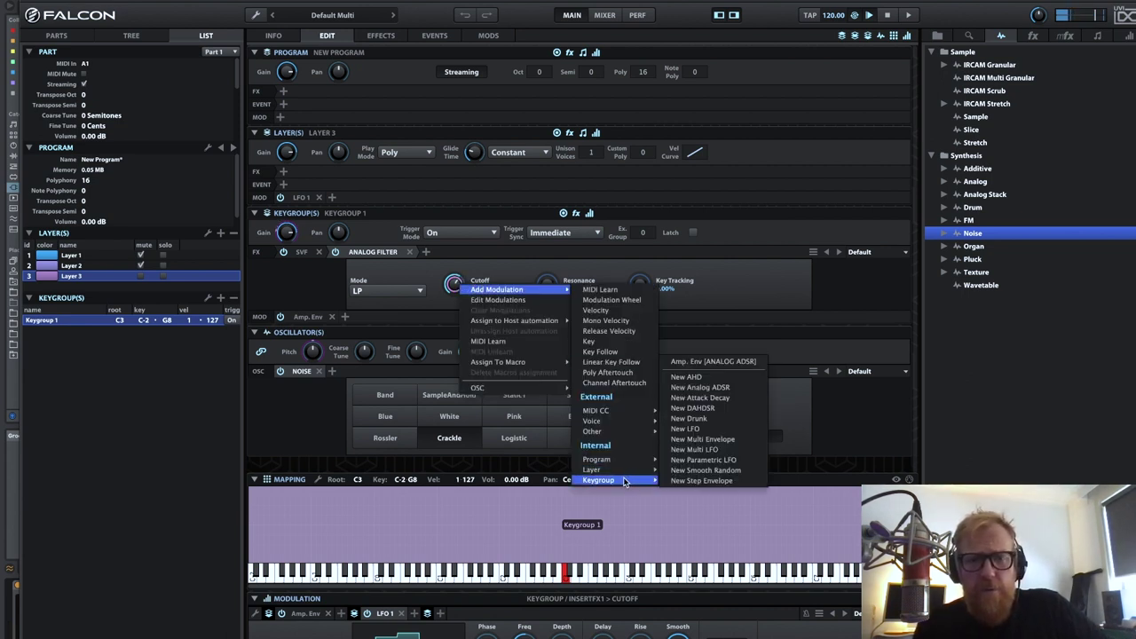
left_click(736, 398)
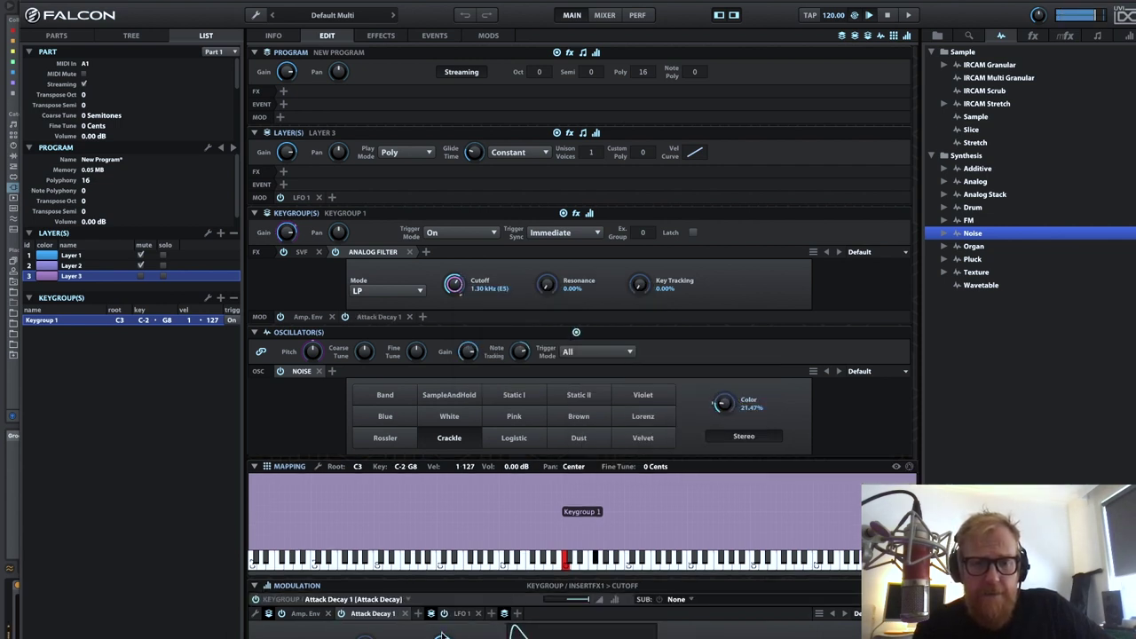
mouse_move(572, 604)
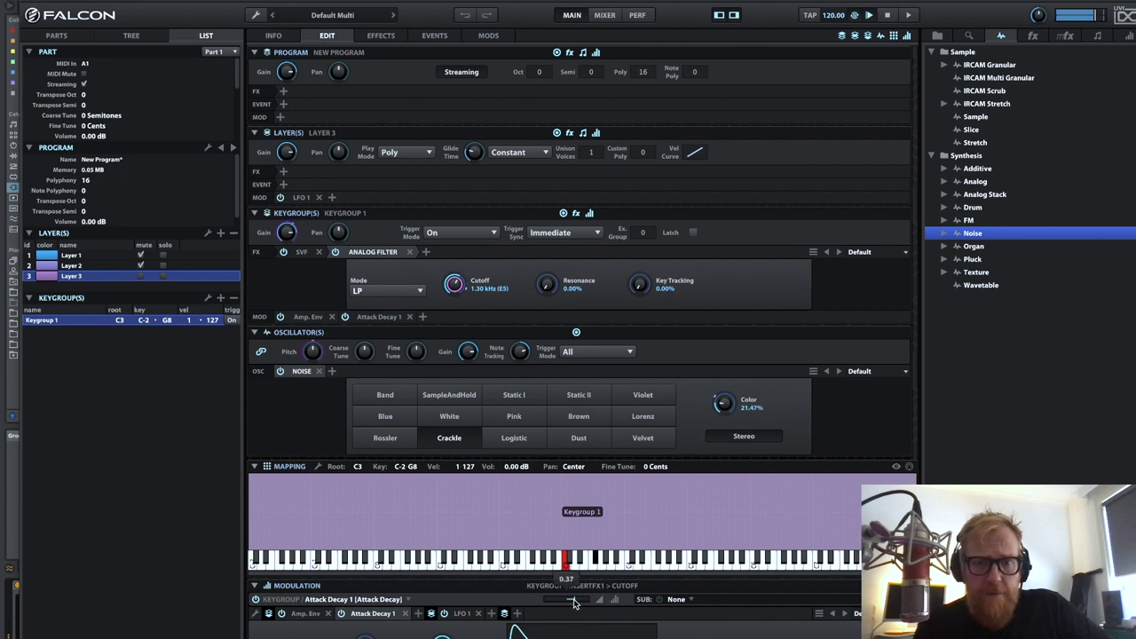
left_click_drag(575, 602, 571, 603)
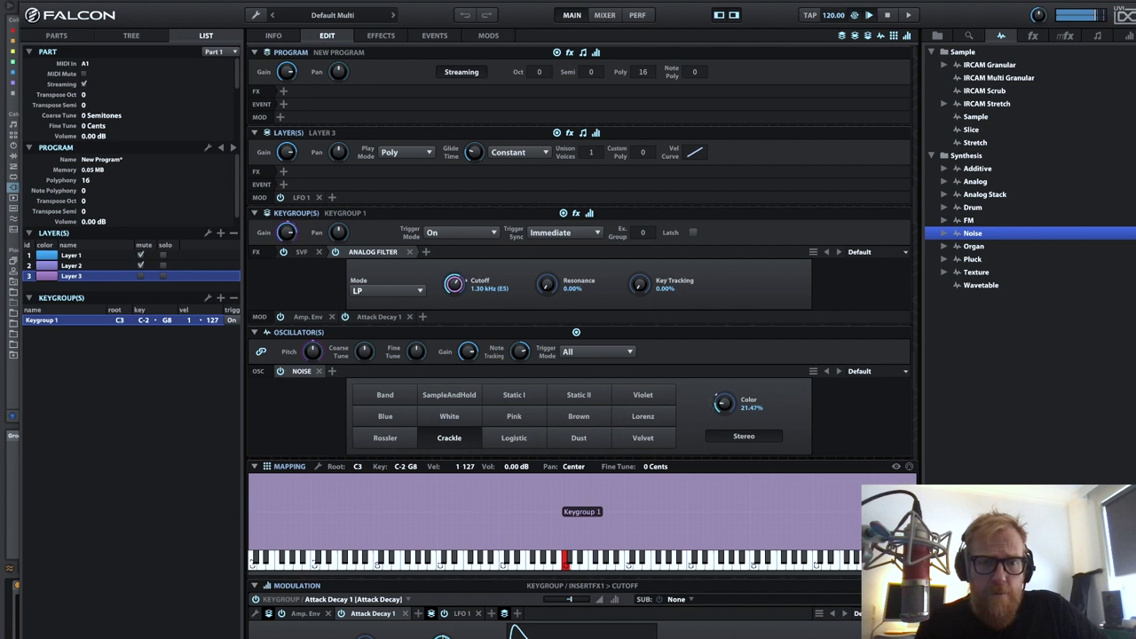
Step: Try a default Convolver effect after the Analog Filter on Keygroup 1, and remove it
left_click(424, 251)
mouse_move(477, 351)
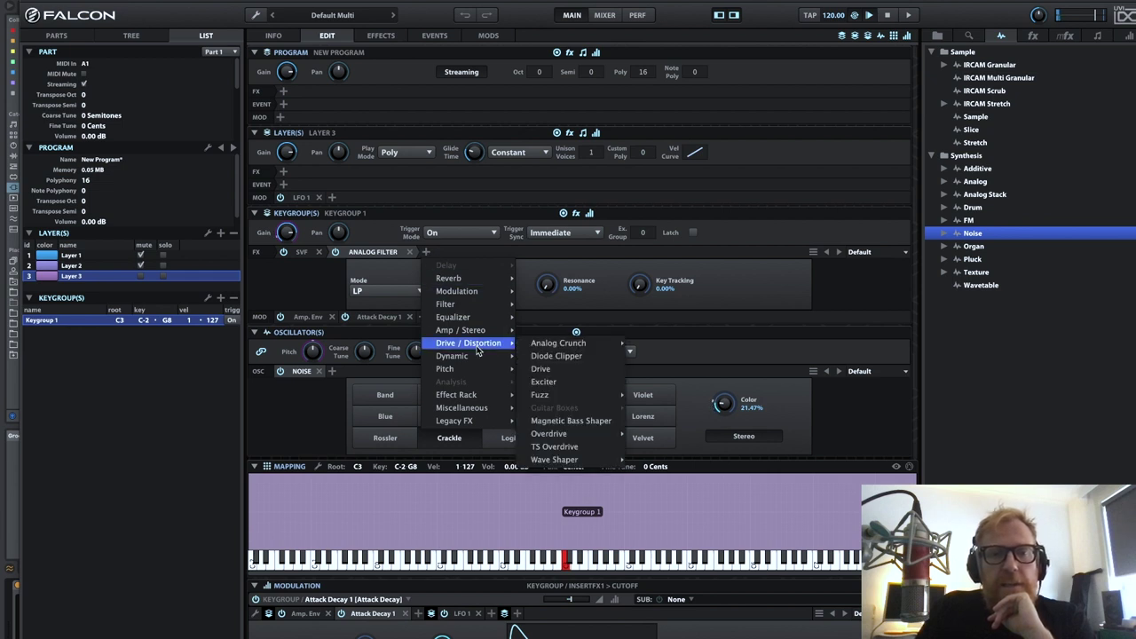
mouse_move(477, 317)
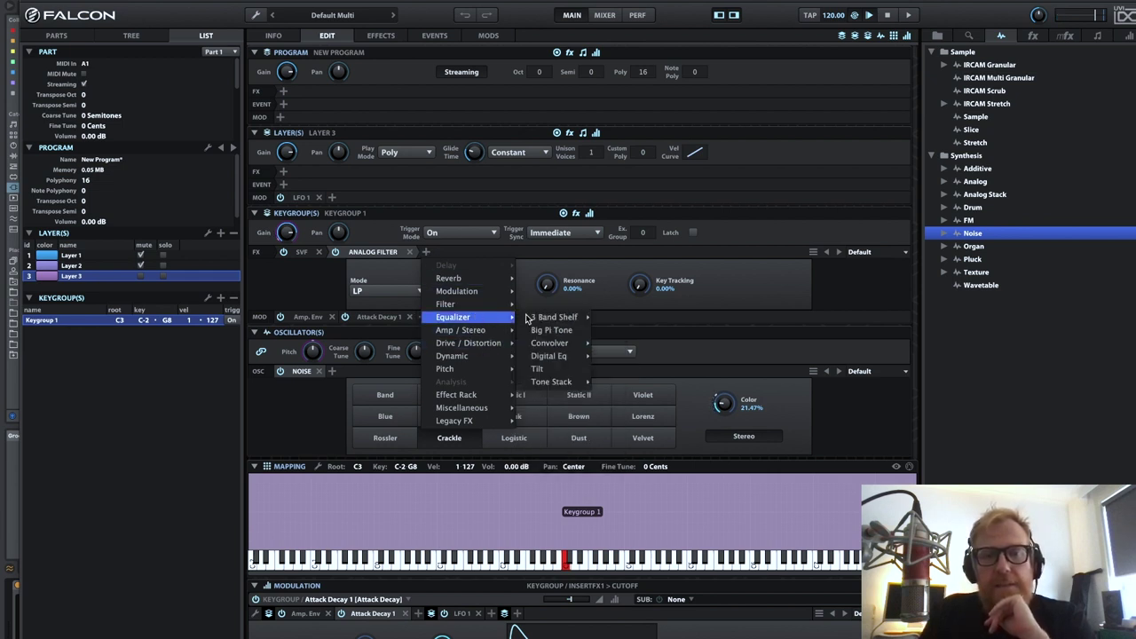
mouse_move(564, 357)
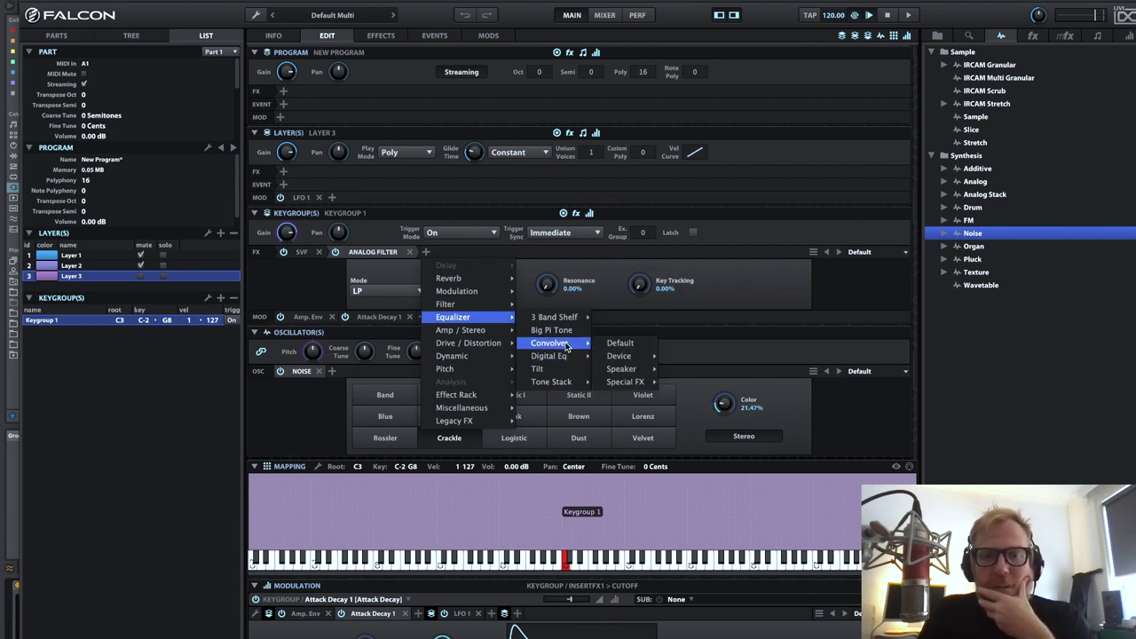
left_click(619, 345)
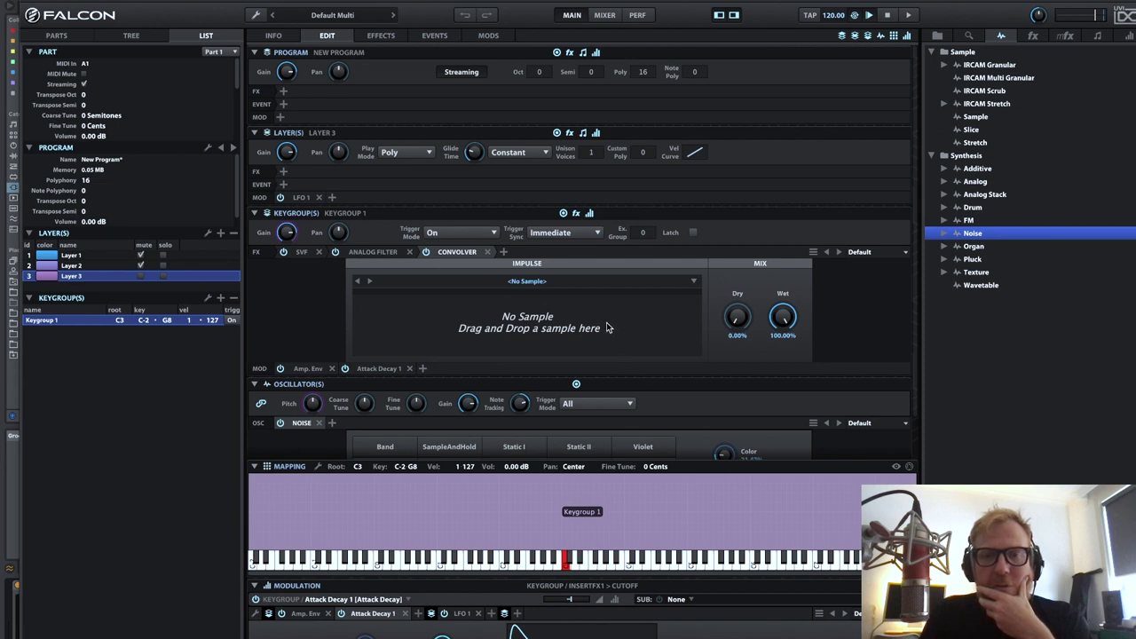
left_click(488, 253)
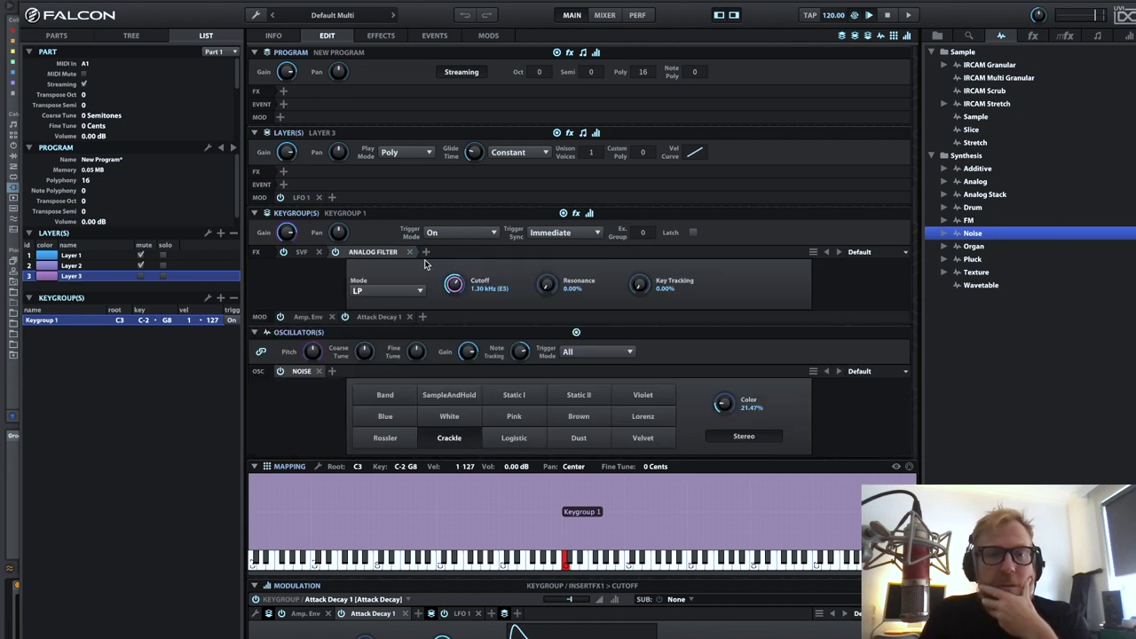
Step: Insert a Digital EQ after the Analog Filter on Keygroup 1
left_click(425, 253)
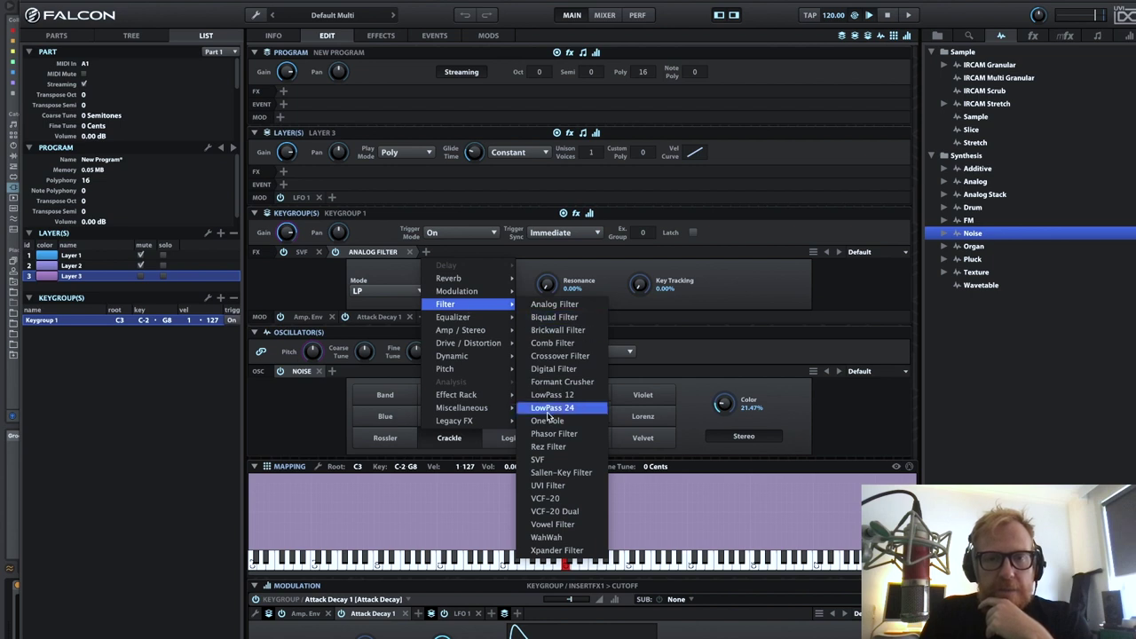
mouse_move(511, 326)
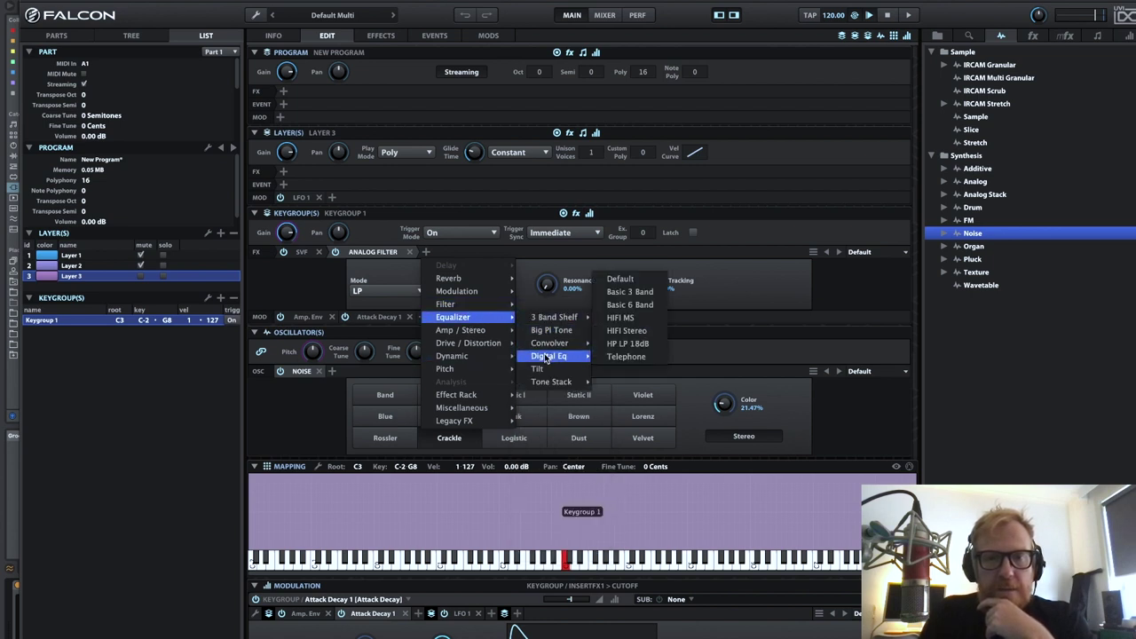
mouse_move(555, 356)
left_click(629, 292)
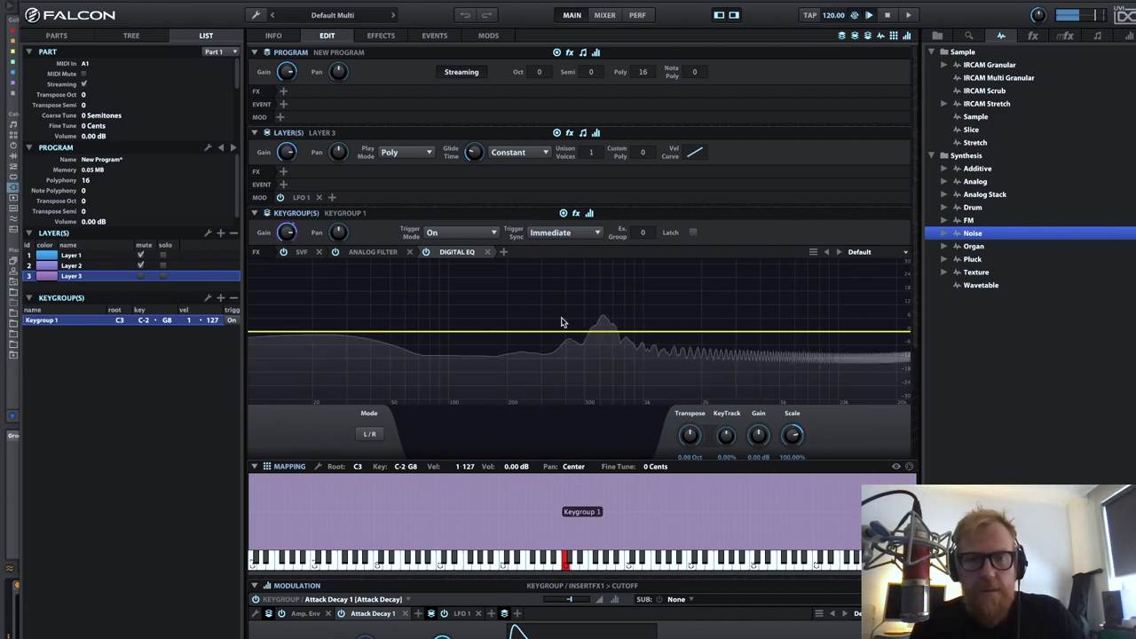
Step: Add a 24 dB high-pass EQ band at about 107 Hz and a peak band cutting about 8 dB near 350 Hz
double_click(258, 331)
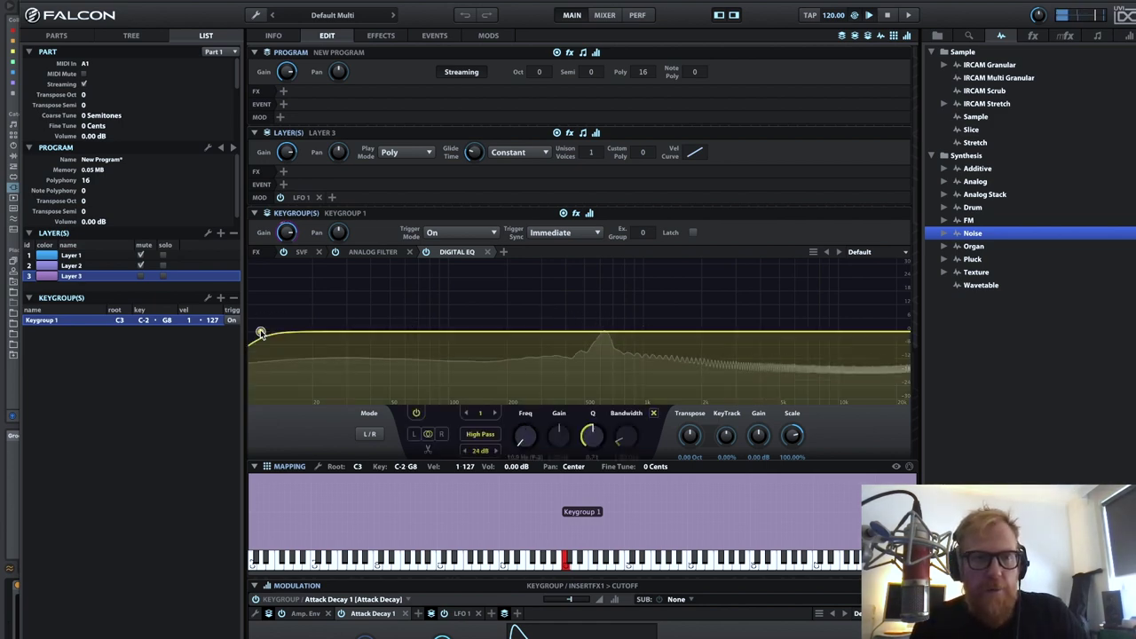
left_click_drag(261, 330, 454, 348)
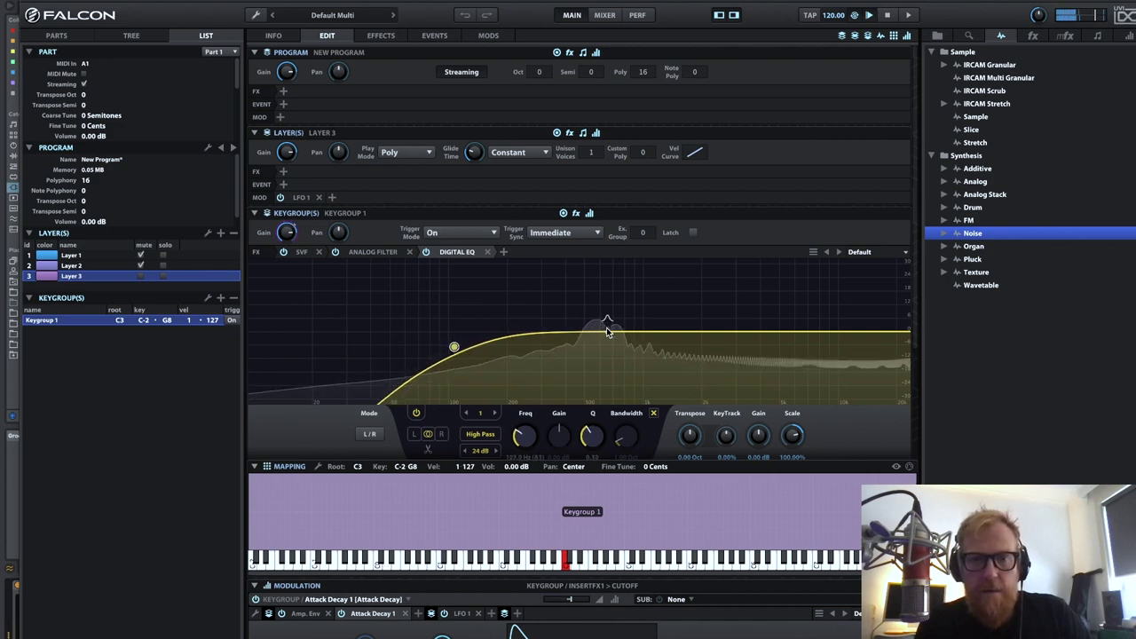
left_click(606, 335)
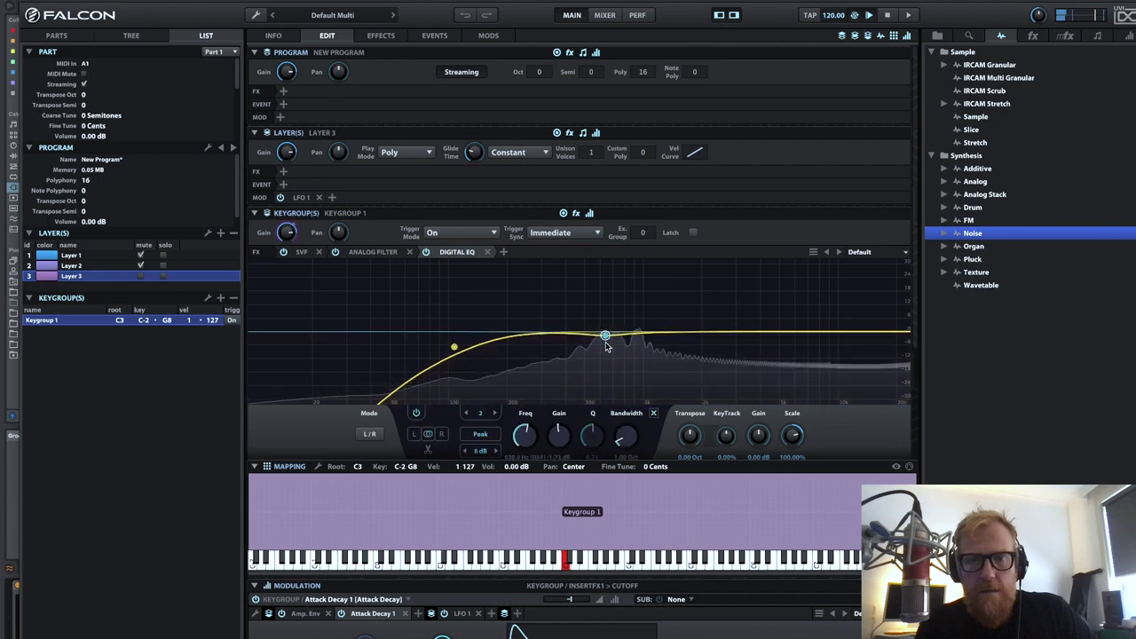
left_click_drag(607, 346, 559, 351)
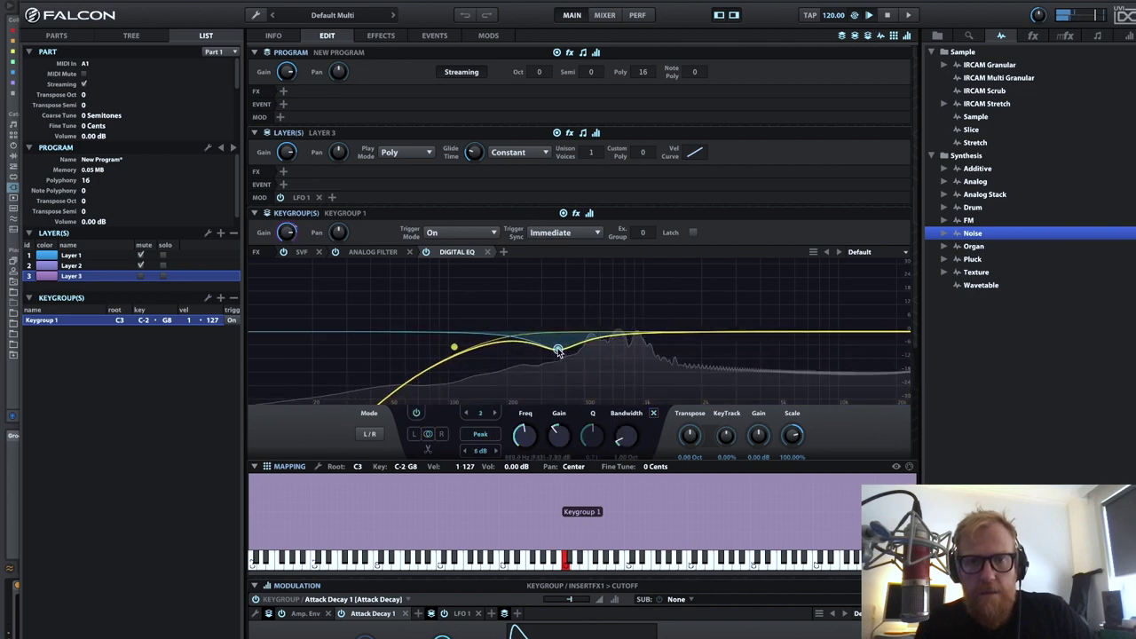
Step: Add two high-shelf EQ boosts, about 11 dB at roughly 730 Hz and about 10.4 dB at roughly 17 kHz
left_click(862, 332)
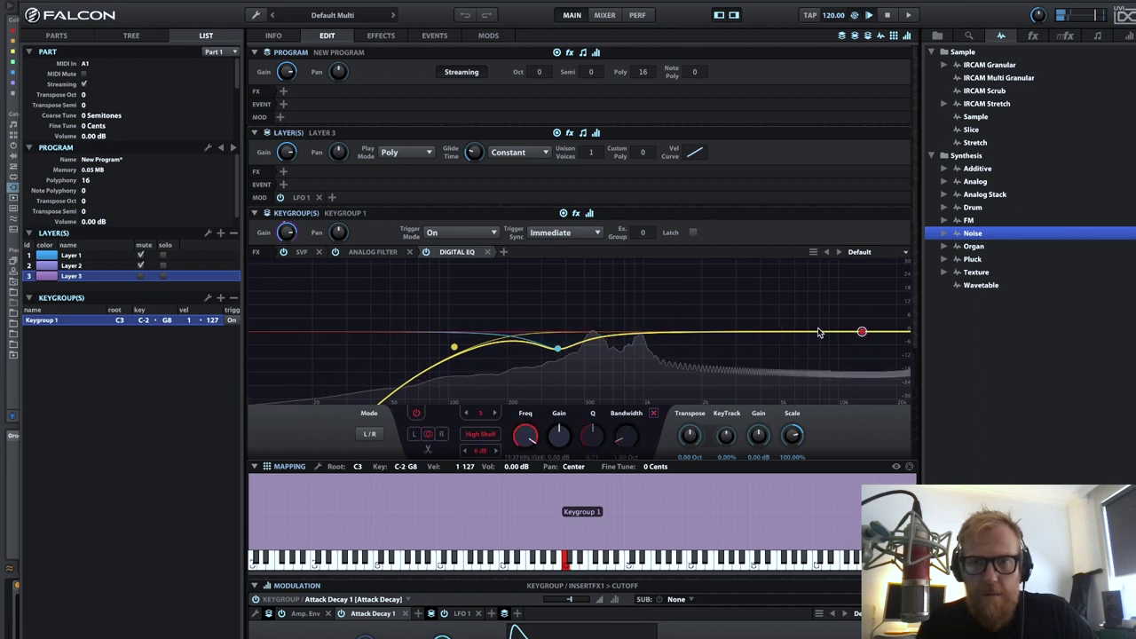
left_click_drag(862, 332, 619, 307)
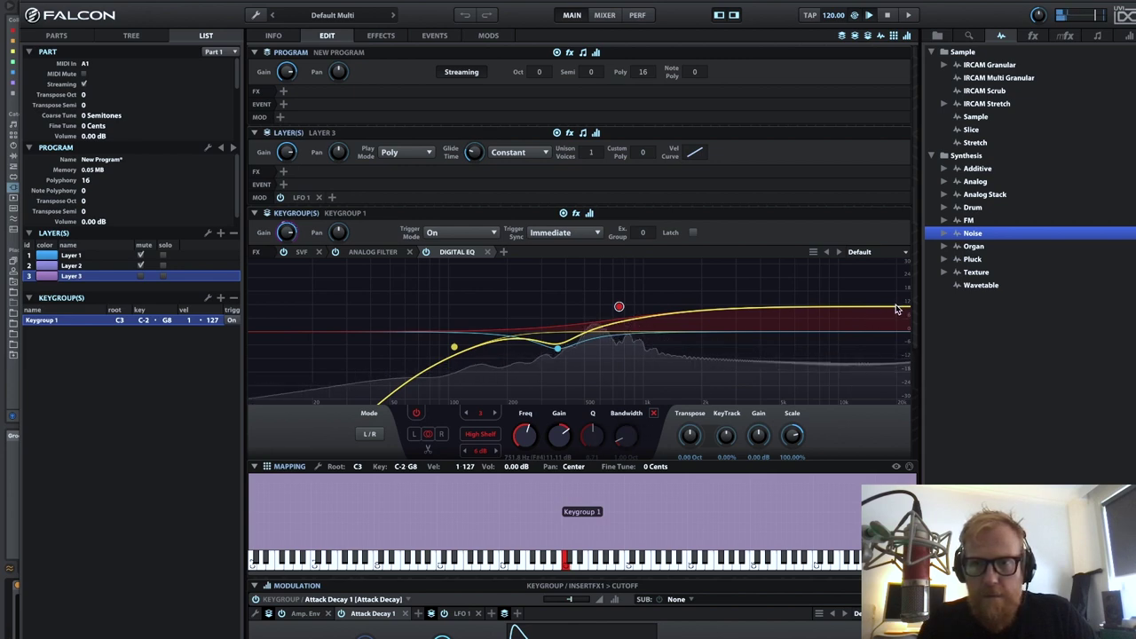
left_click(884, 315)
double_click(884, 313)
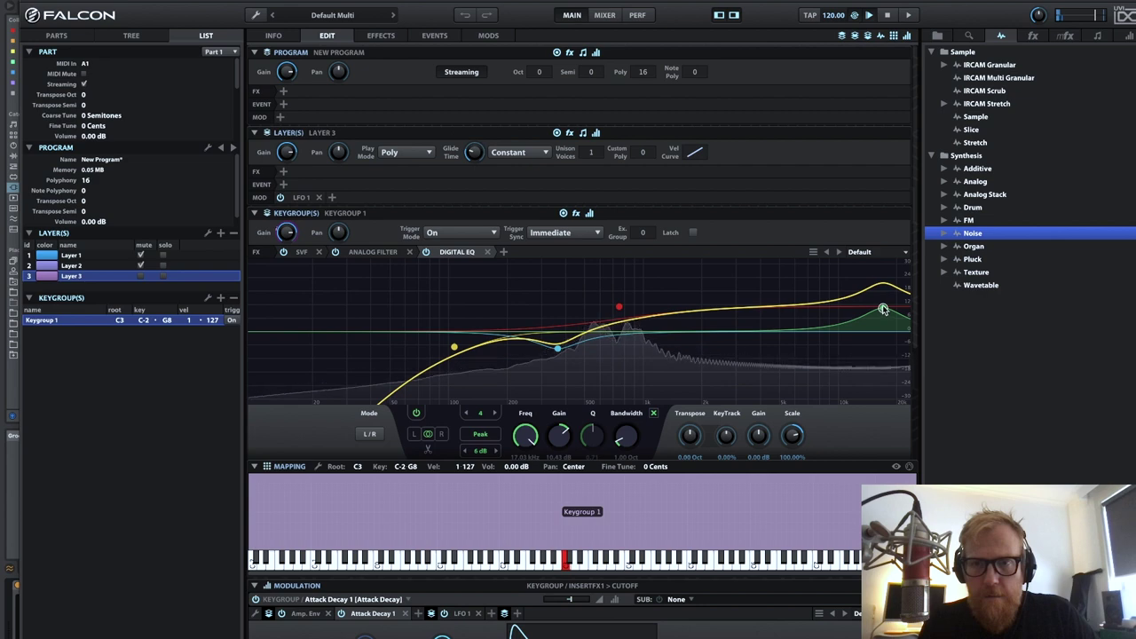
left_click(480, 434)
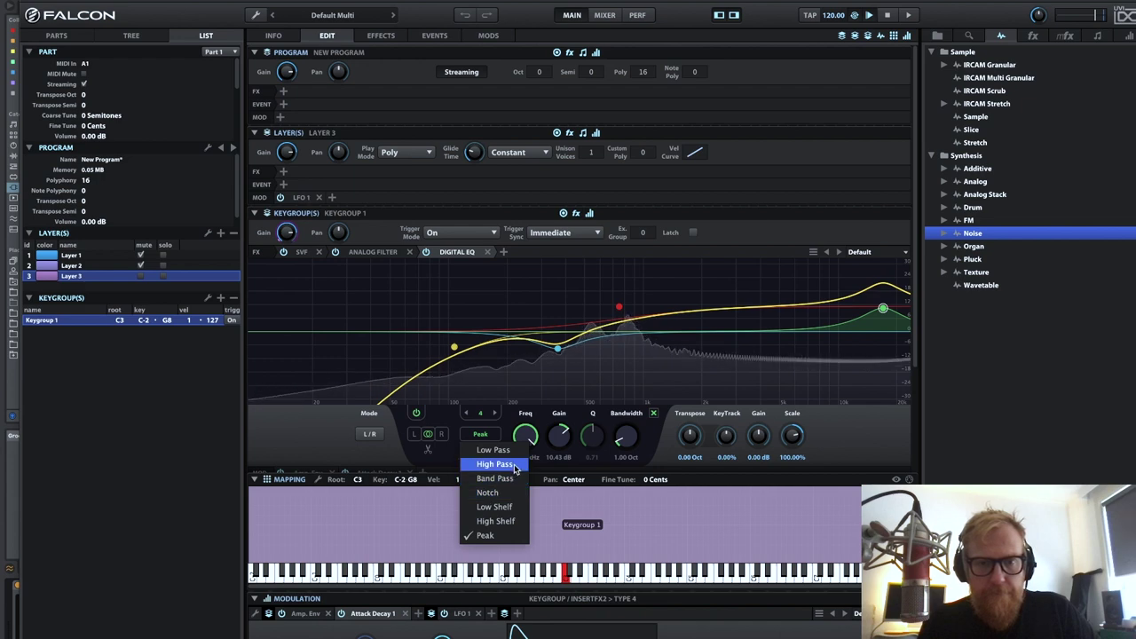
left_click(509, 521)
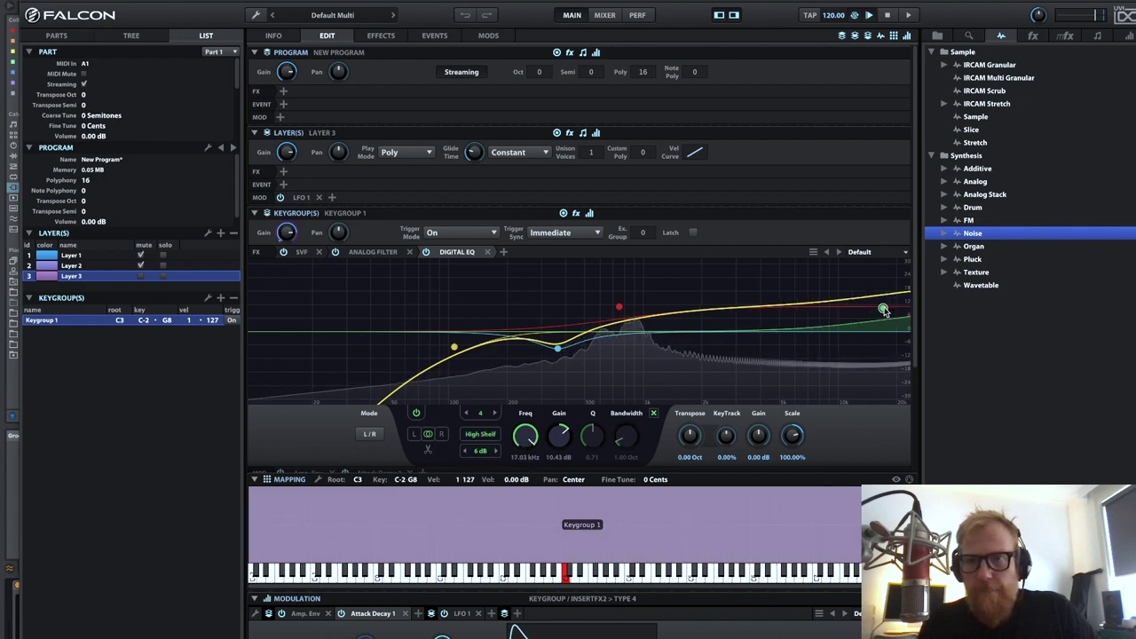
Step: Turn the uppermost high-shelf EQ band into a cut of about 18.7 dB at about 8.1 kHz, with a 12 dB slope and Q 1.20
left_click_drag(883, 308, 857, 369)
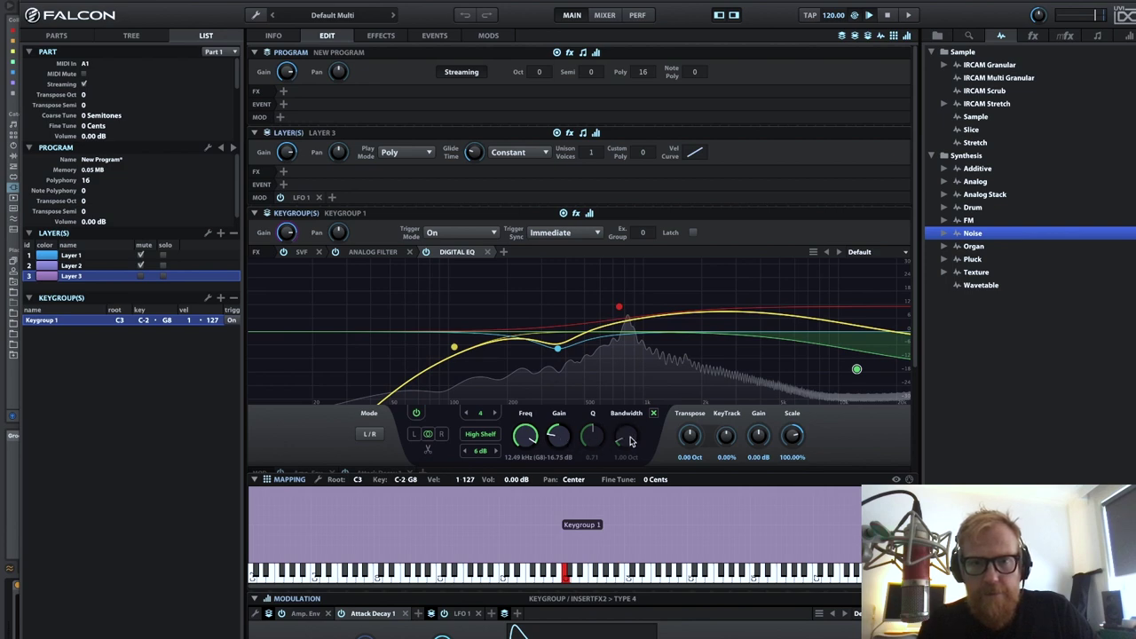
left_click(494, 451)
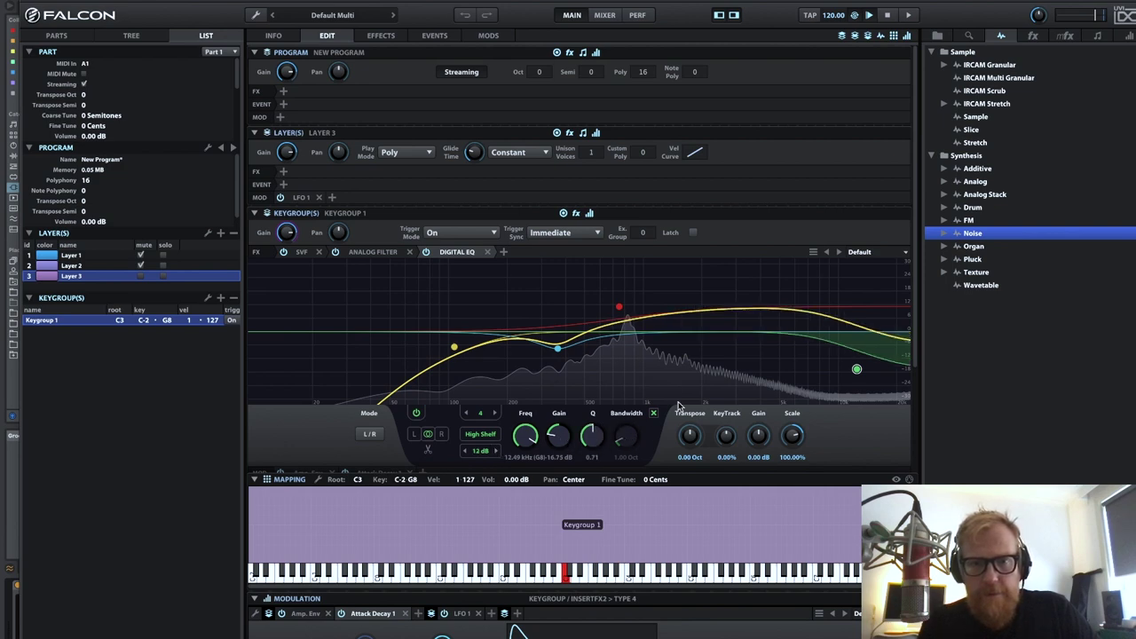
left_click_drag(591, 436, 593, 428)
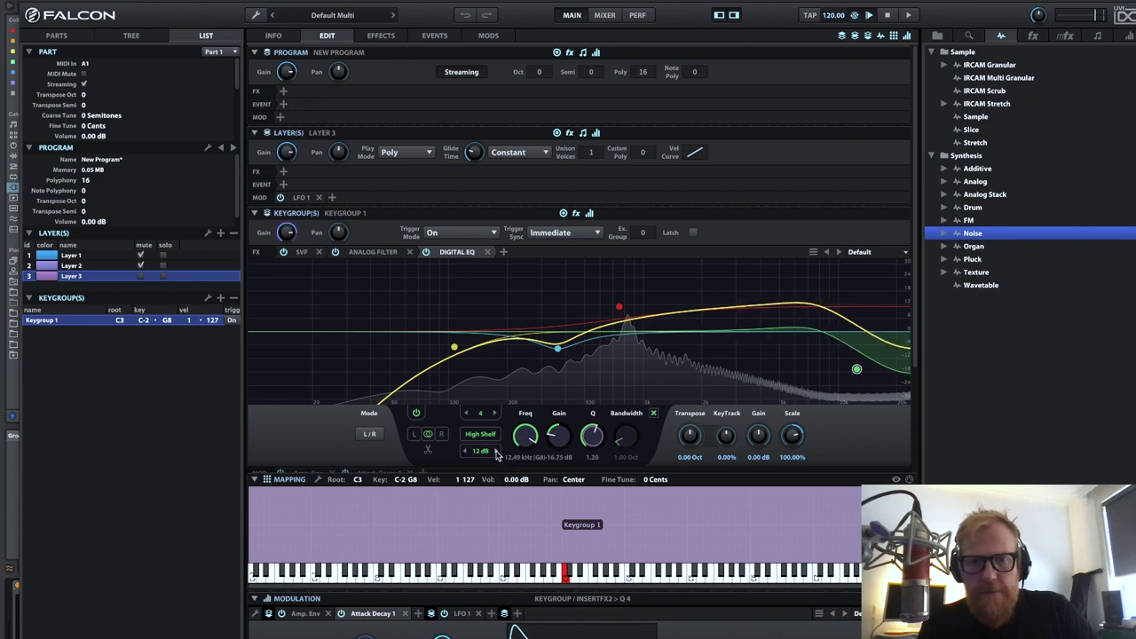
left_click(495, 451)
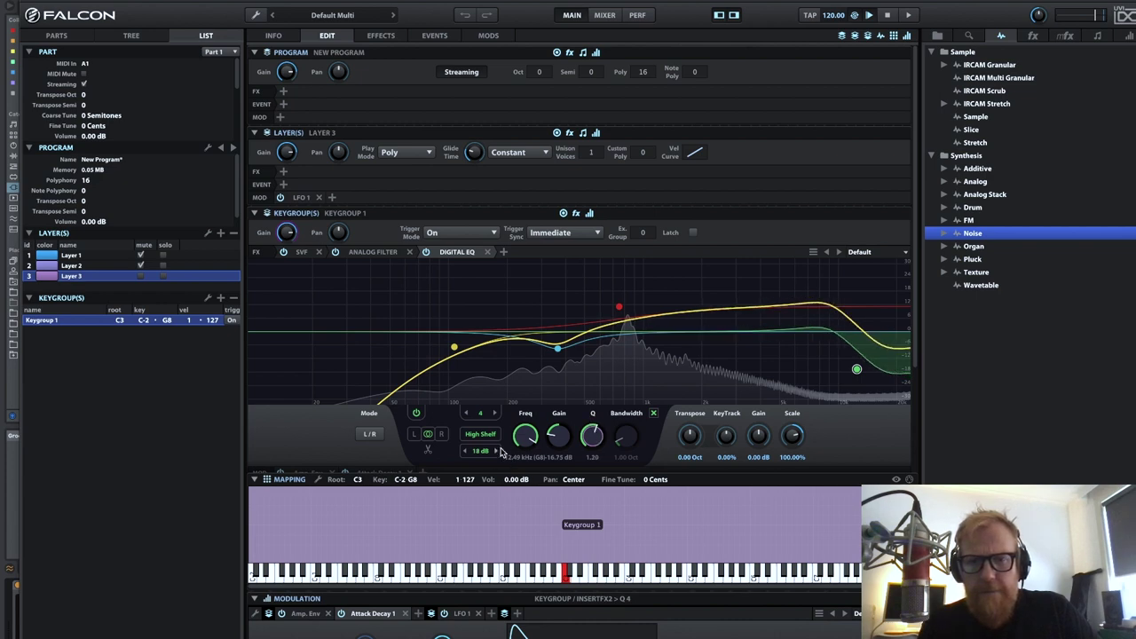
left_click_drag(559, 434, 559, 442)
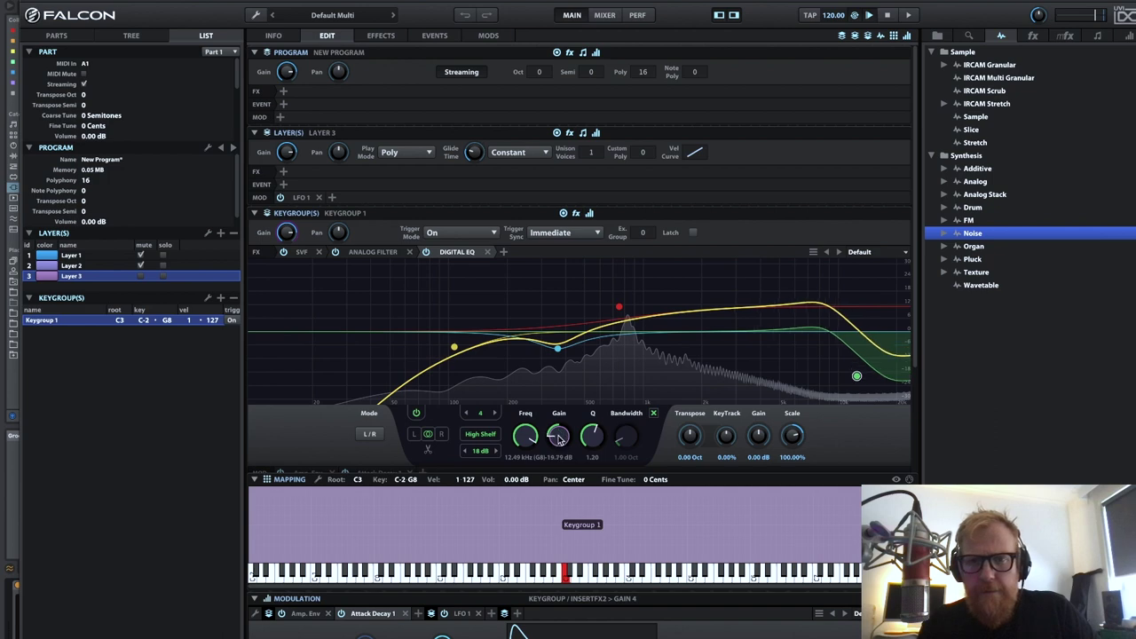
left_click(467, 451)
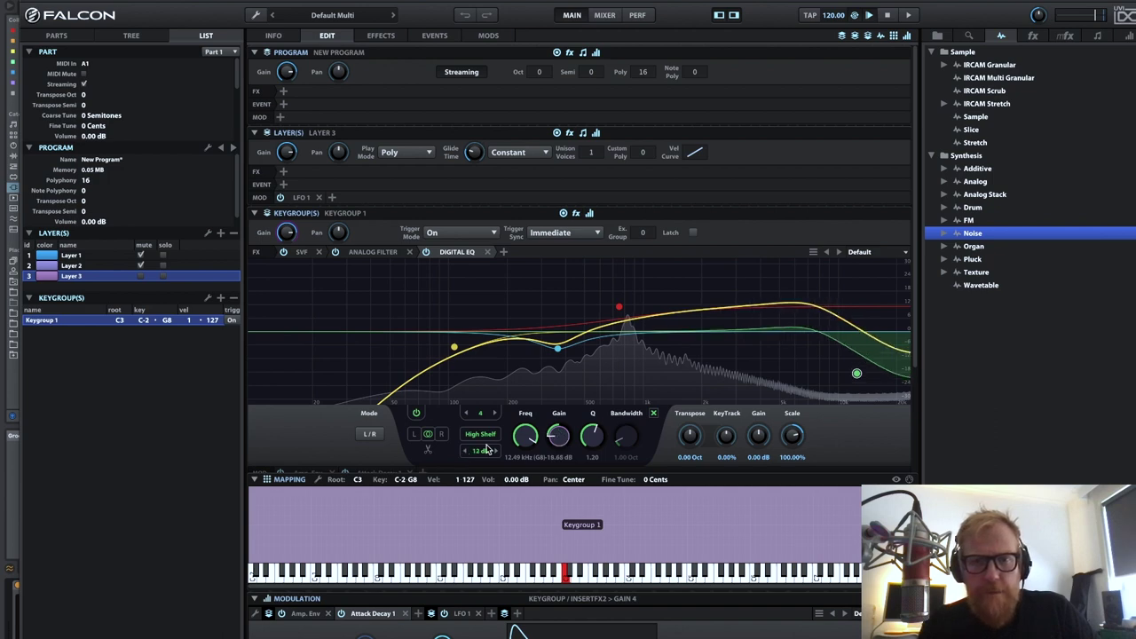
left_click_drag(530, 436, 530, 444)
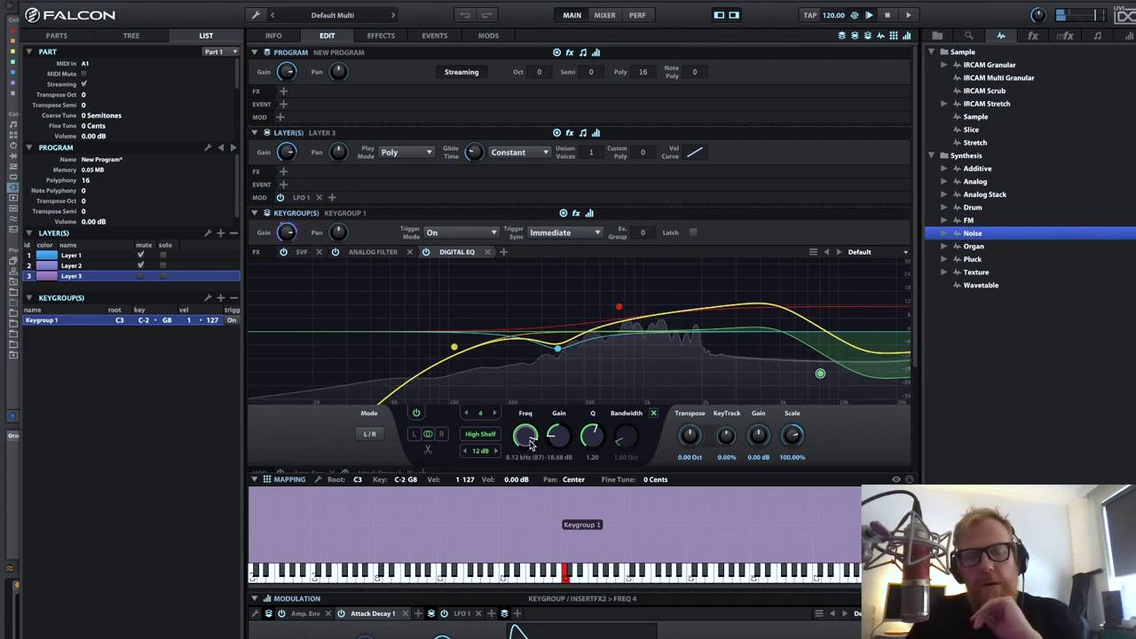
Step: Try the Wave Sequencer script processor as an event processor on Layer 3, and remove it
left_click(283, 184)
mouse_move(322, 204)
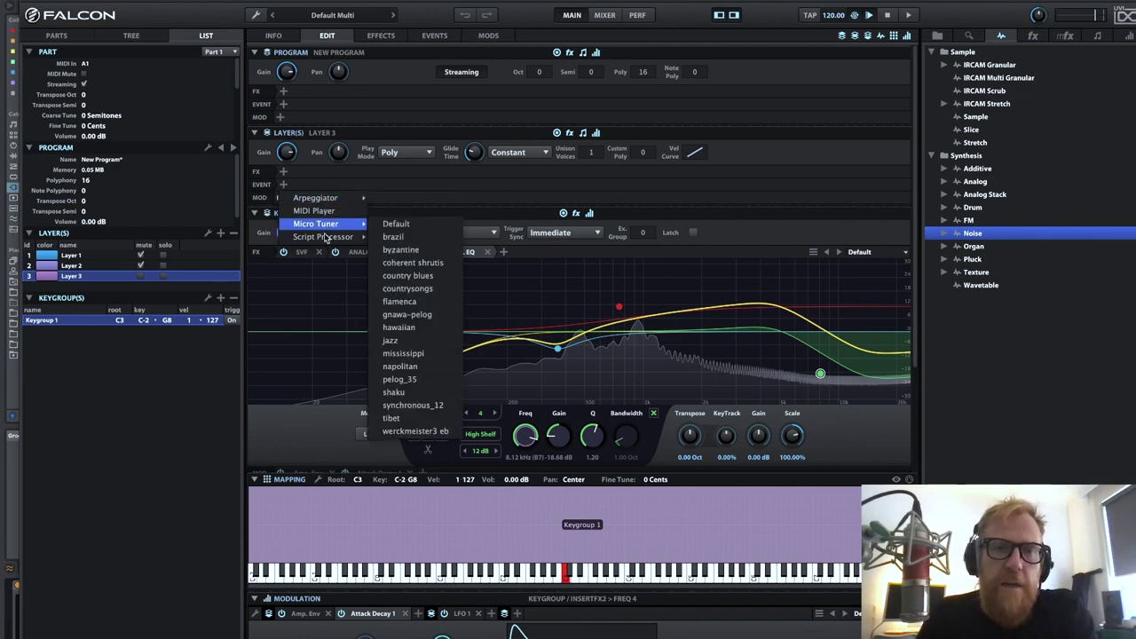
mouse_move(322, 236)
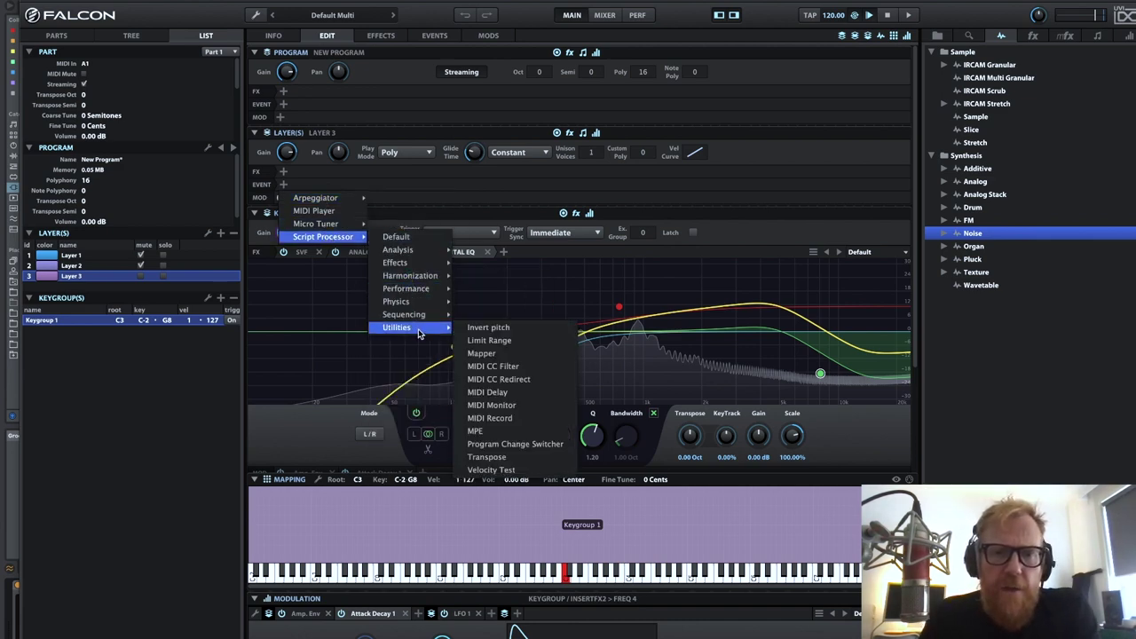
mouse_move(417, 315)
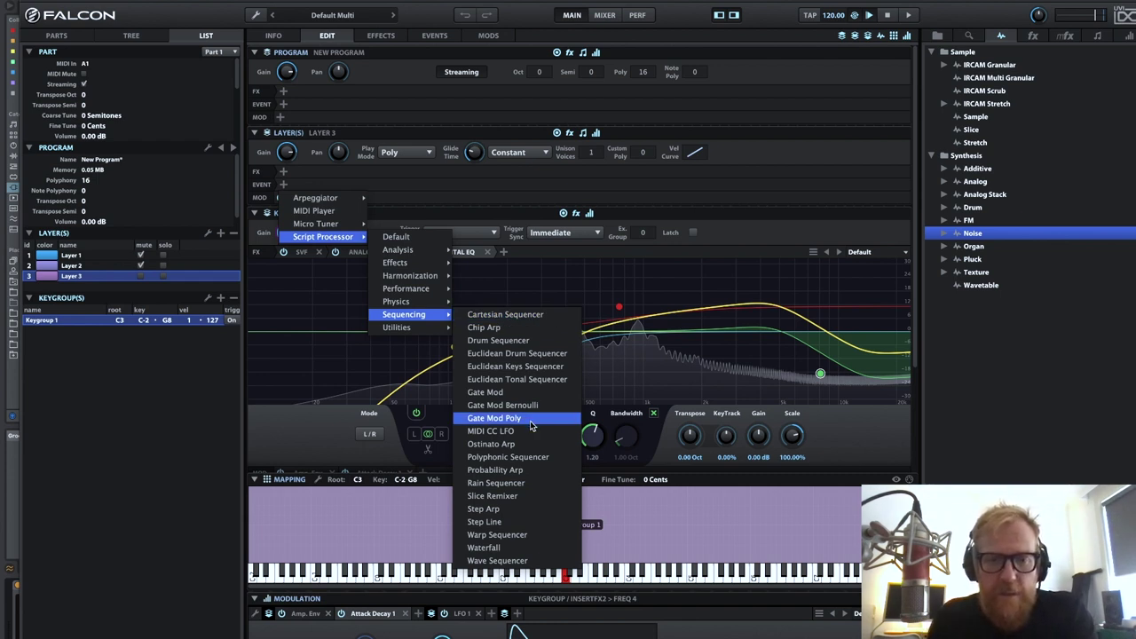
left_click(523, 560)
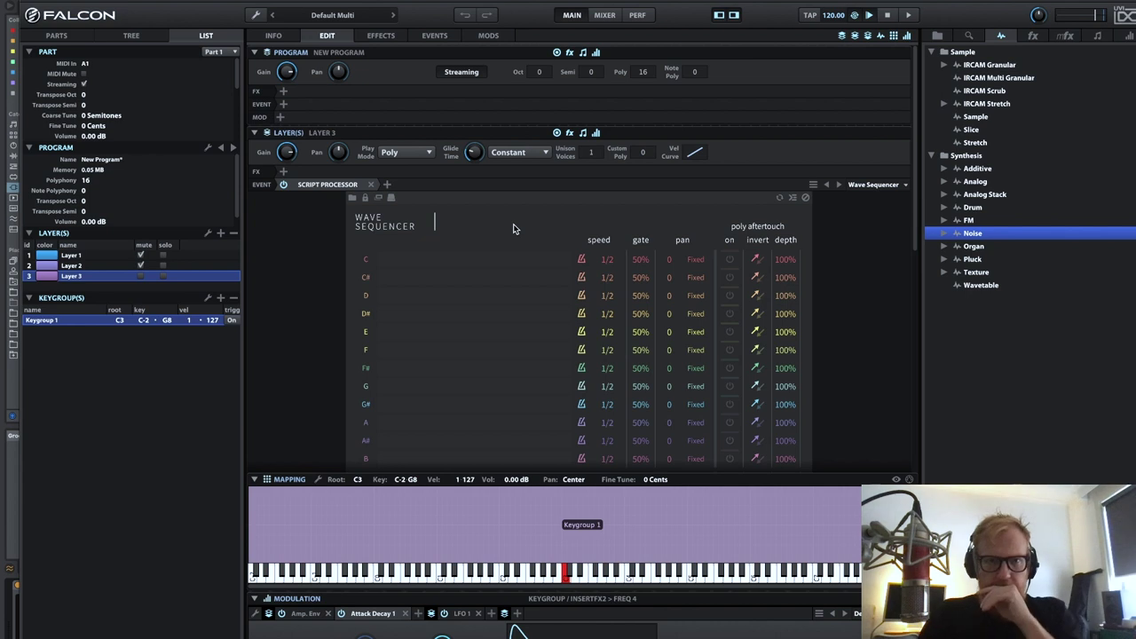
left_click(371, 184)
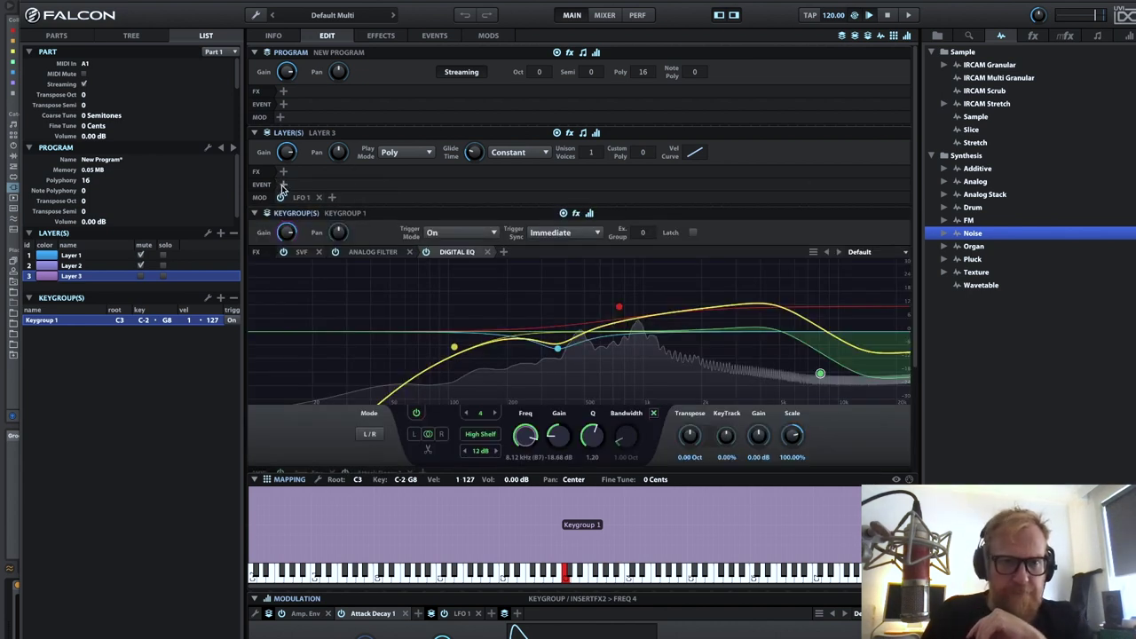
Step: Add the Waterfall script processor to Layer 3 with tempo sync on, time at 1/4 and octave at 3
left_click(283, 184)
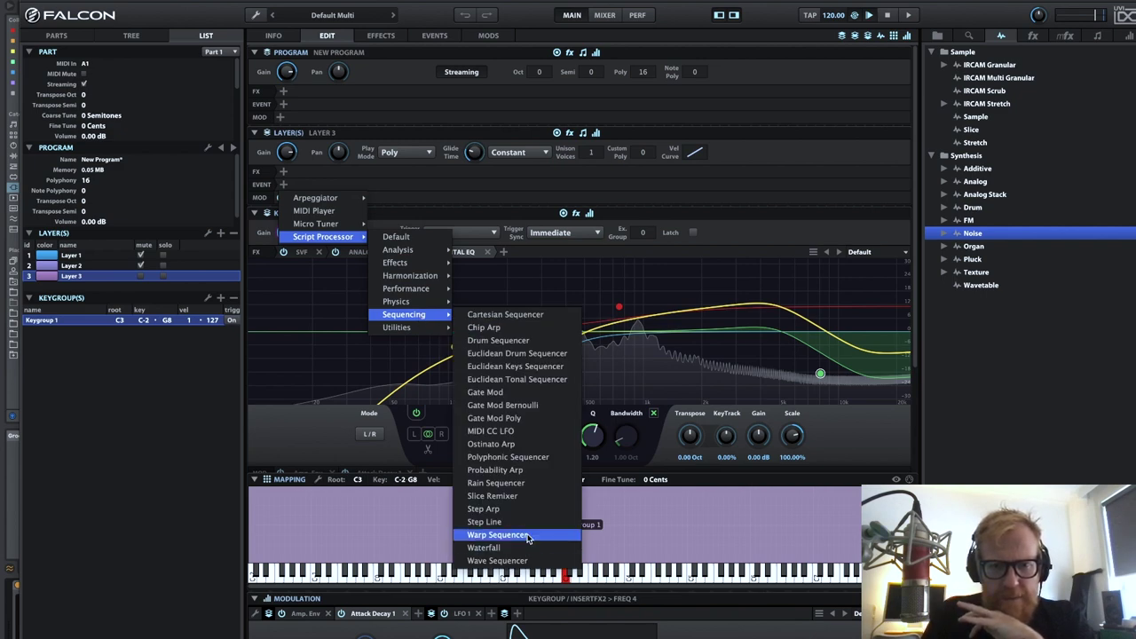
left_click(514, 549)
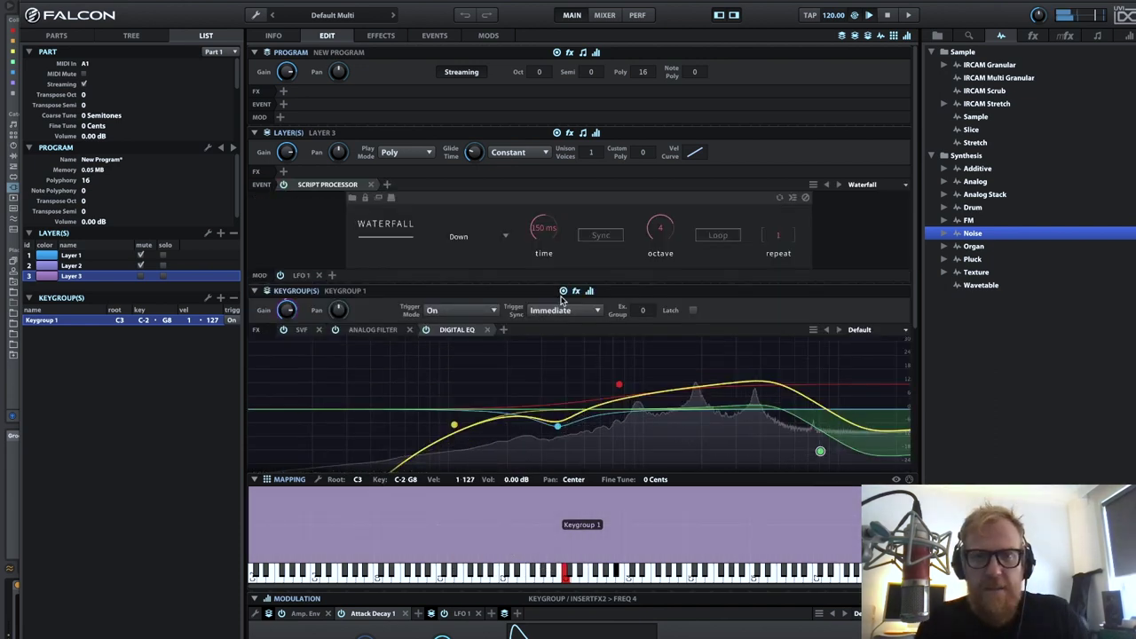
left_click(604, 236)
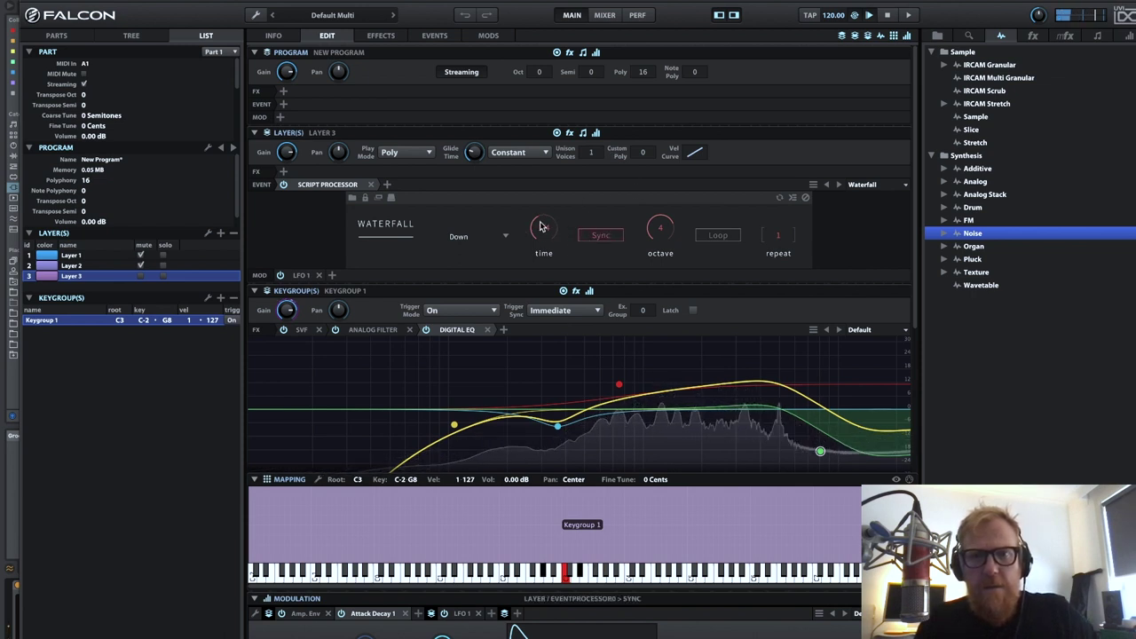
scroll(656, 258, "down", 1)
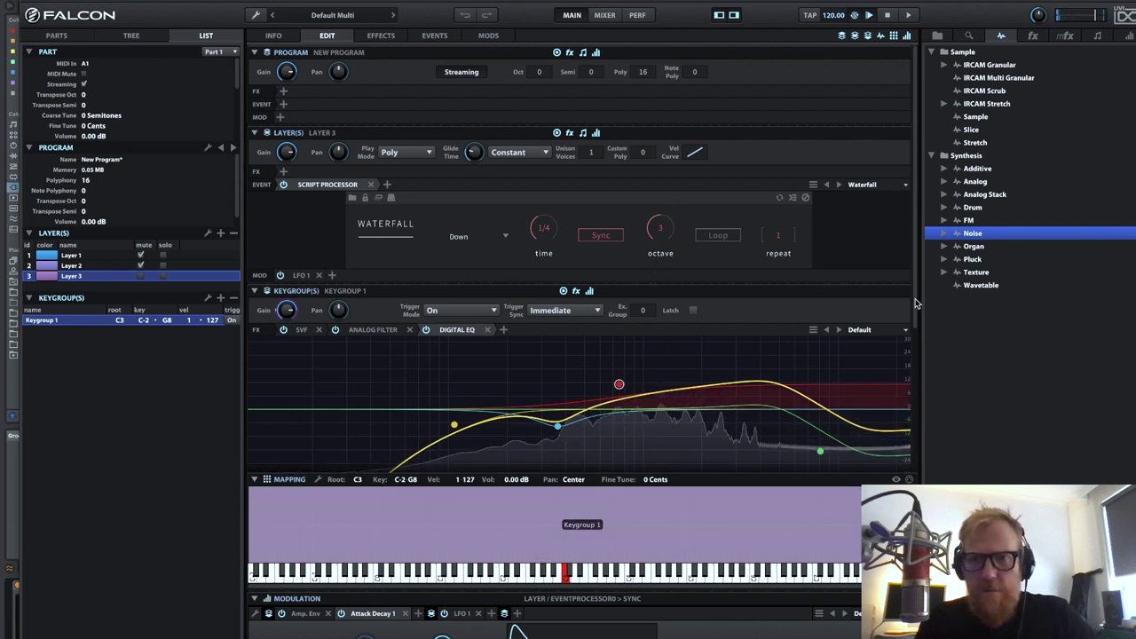
Step: Lower the 730 Hz high-shelf gain to about 4.5 dB and add a 3 dB peak near 1.07 kHz with 1.49 Oct bandwidth
scroll(917, 353, "down", 2)
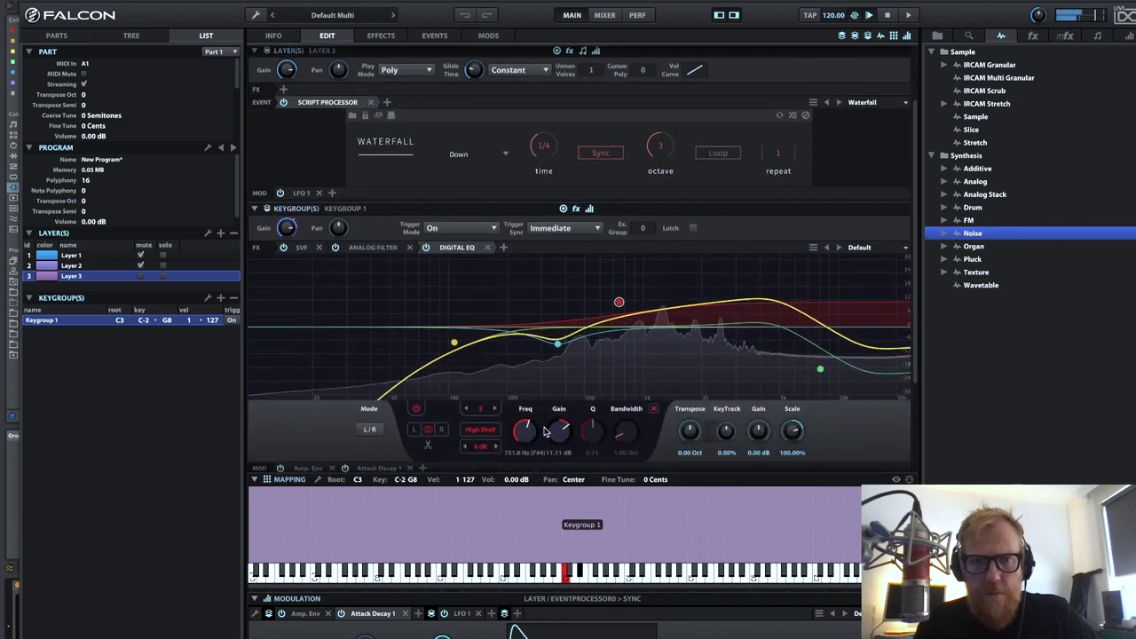
left_click_drag(546, 432, 557, 453)
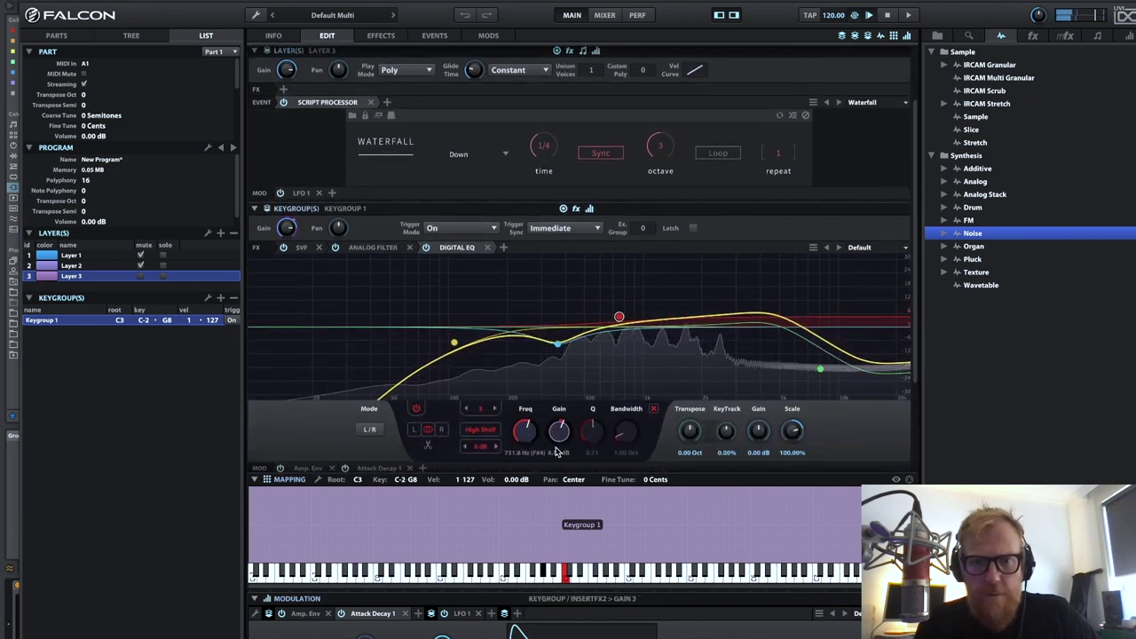
left_click(640, 317)
mouse_move(640, 322)
left_mouse_down()
mouse_move(623, 316)
mouse_move(649, 317)
left_mouse_up()
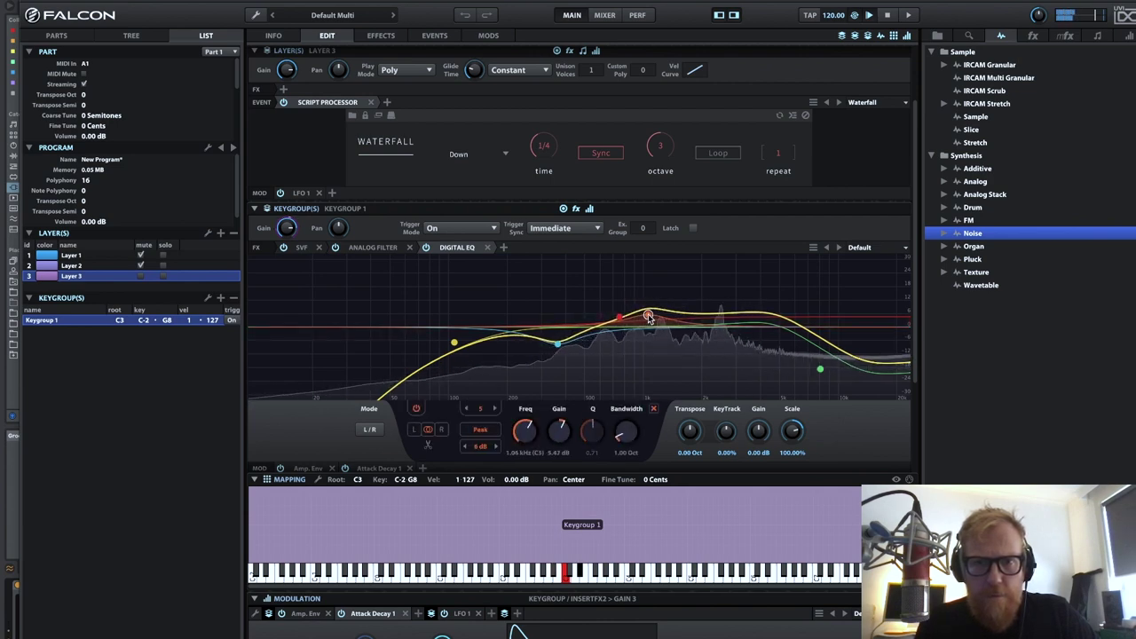
left_click_drag(614, 423, 622, 421)
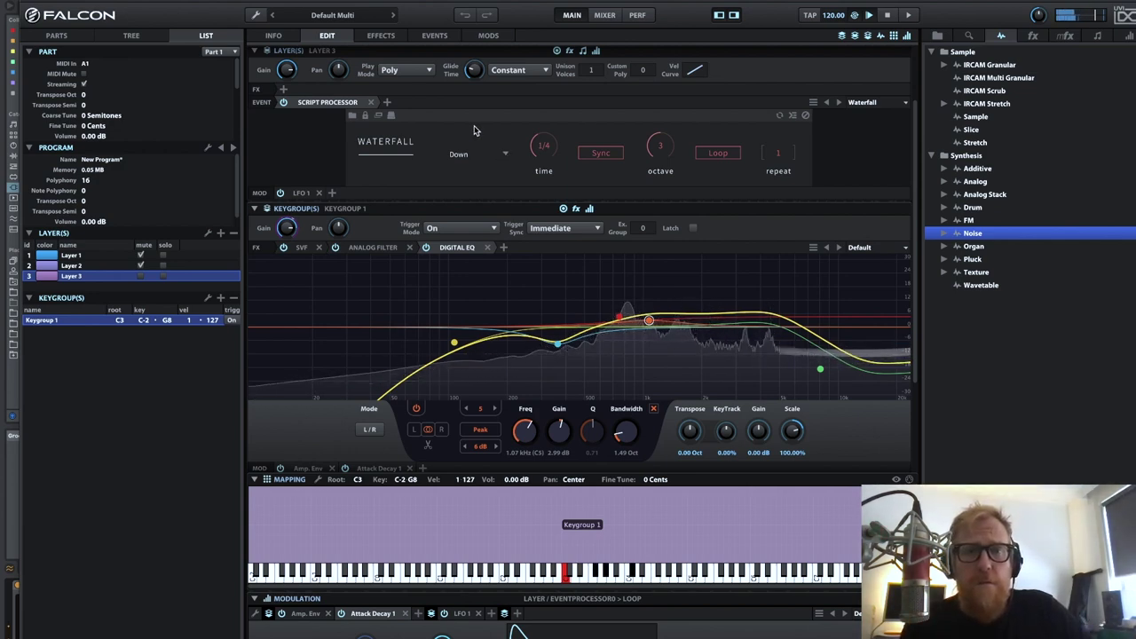
Step: Check Waterfall's direction options, and remove its script processor from Layer 3
left_click(461, 156)
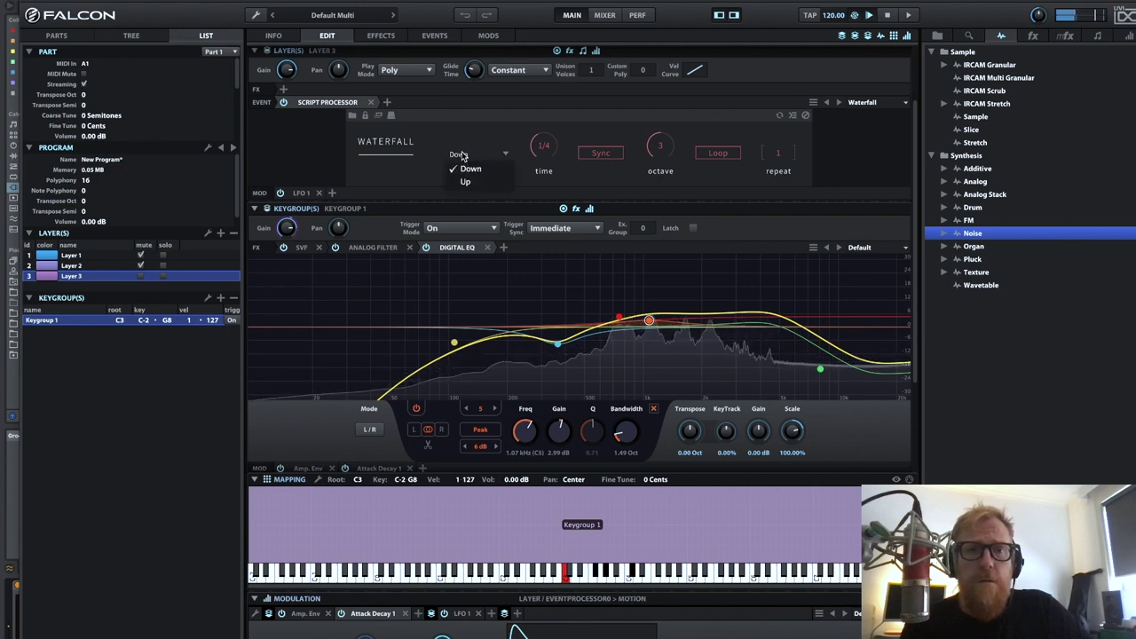
left_click(461, 115)
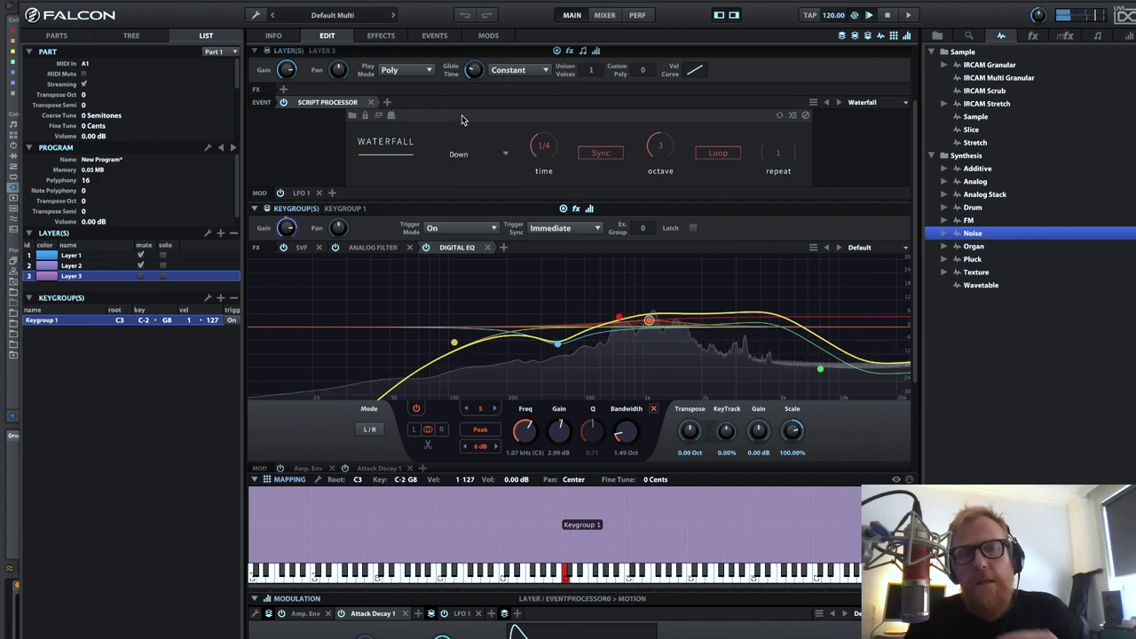
left_click(372, 104)
Step: Add the Euclidean Keys Sequencer script processor to Layer 3 and load its Conversation preset
left_click(283, 102)
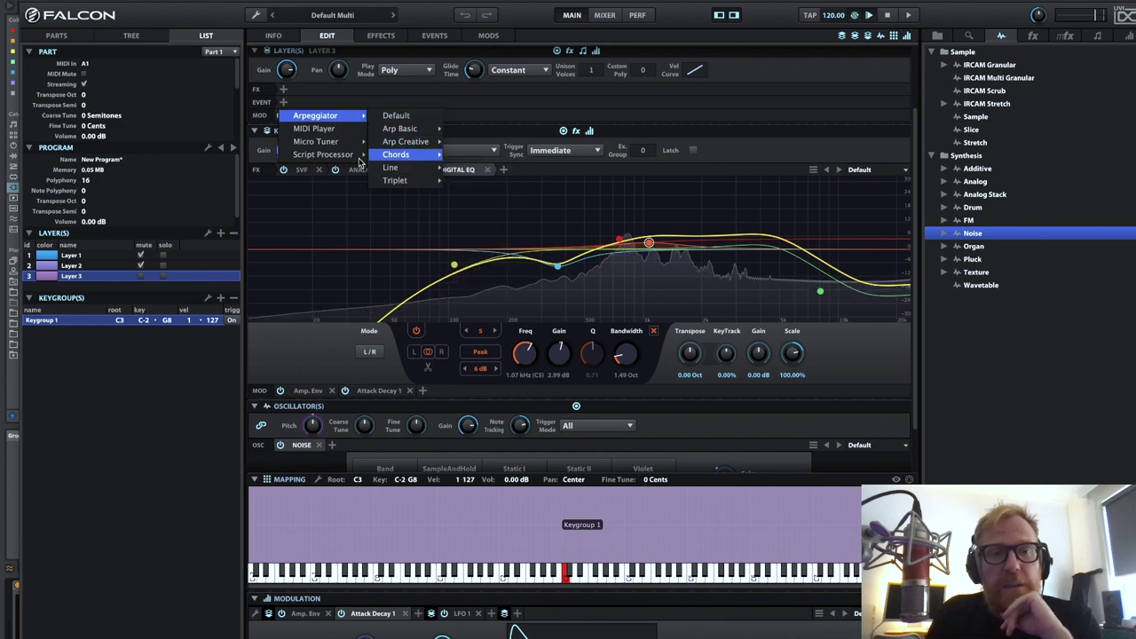
mouse_move(359, 155)
mouse_move(413, 210)
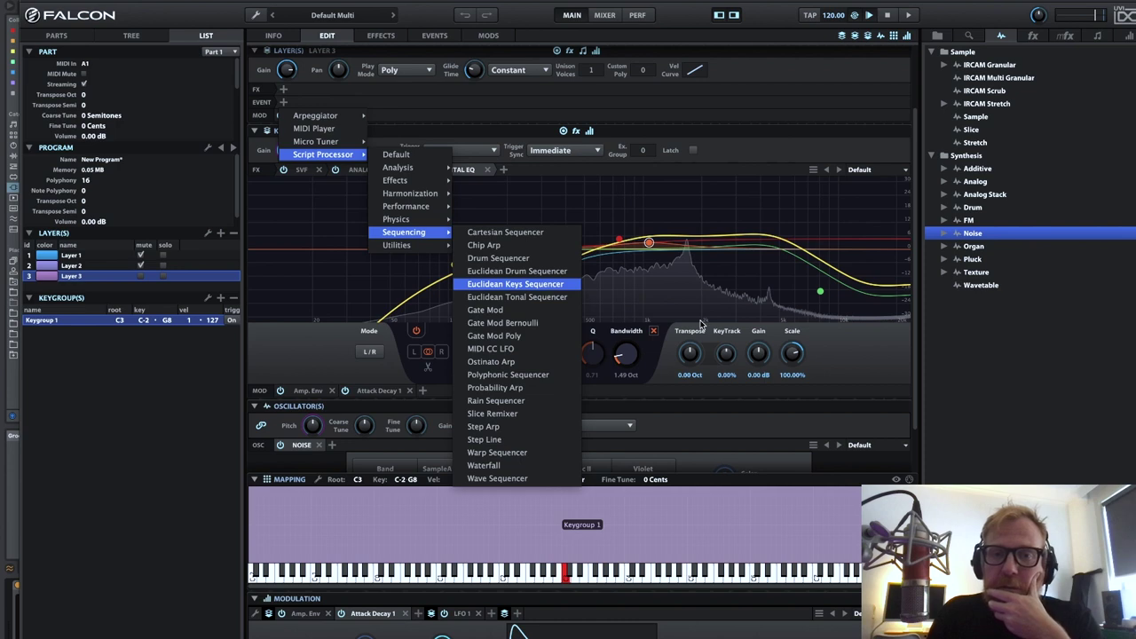
key("Return")
left_click(785, 420)
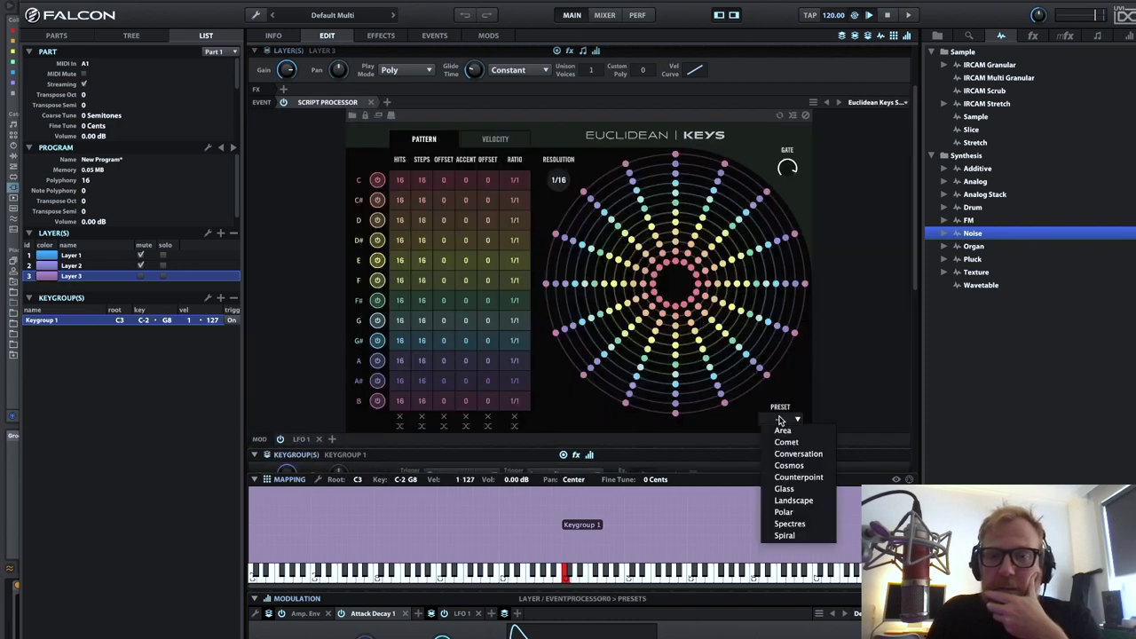
left_click(786, 455)
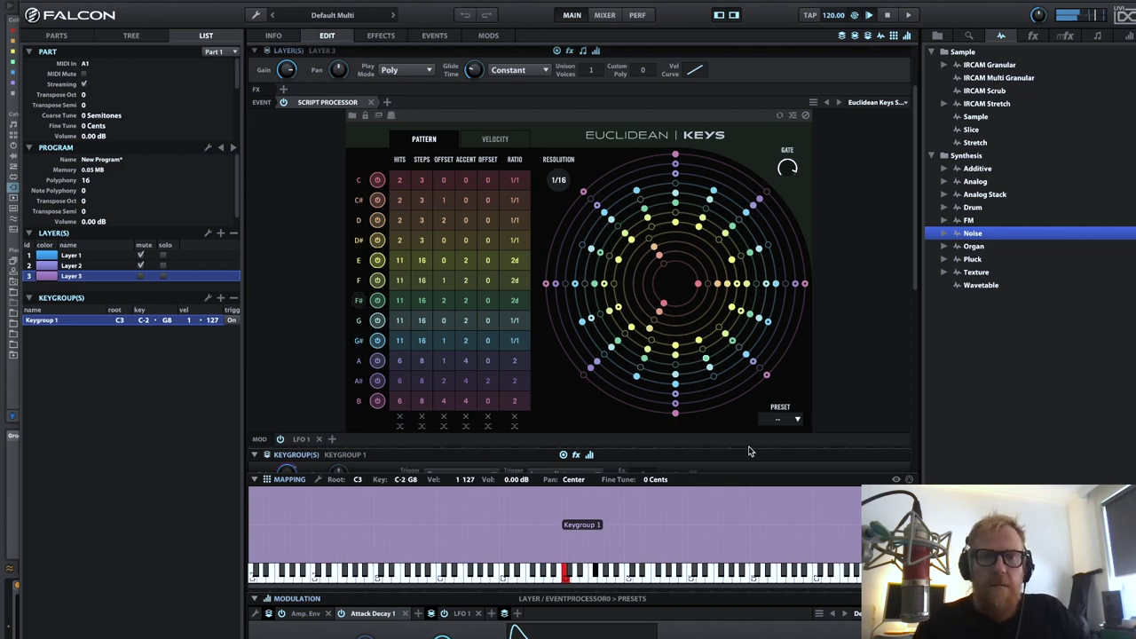
Step: Fine-tune the SVF filter's resonance on Keygroup 1 to about 98%
scroll(287, 328, "down", 3)
scroll(286, 328, "down", 6)
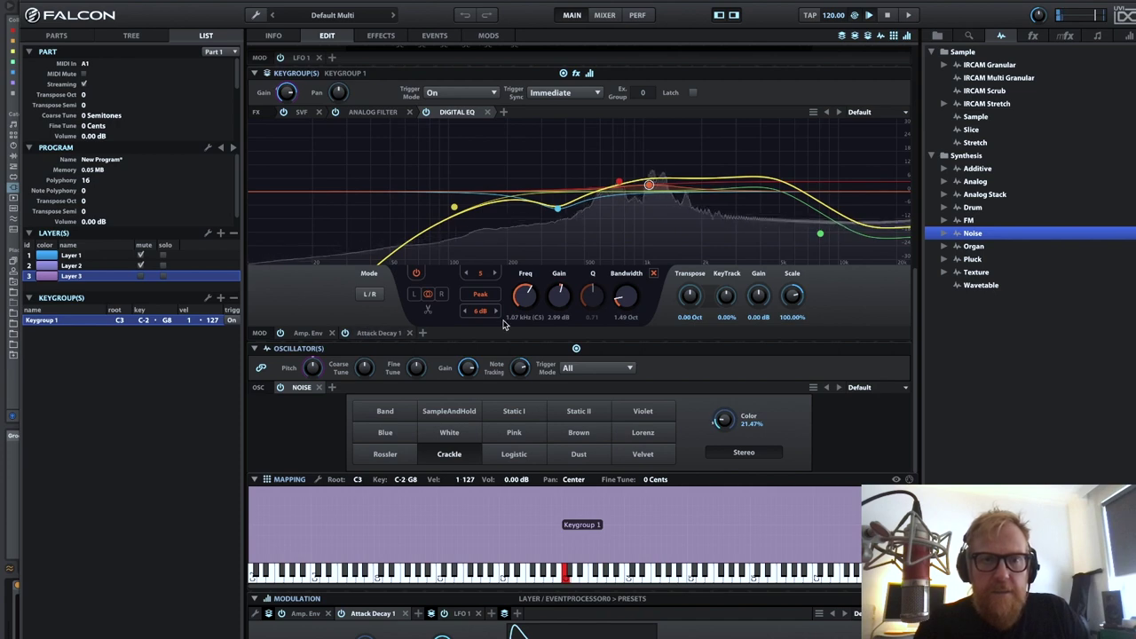
left_click(366, 112)
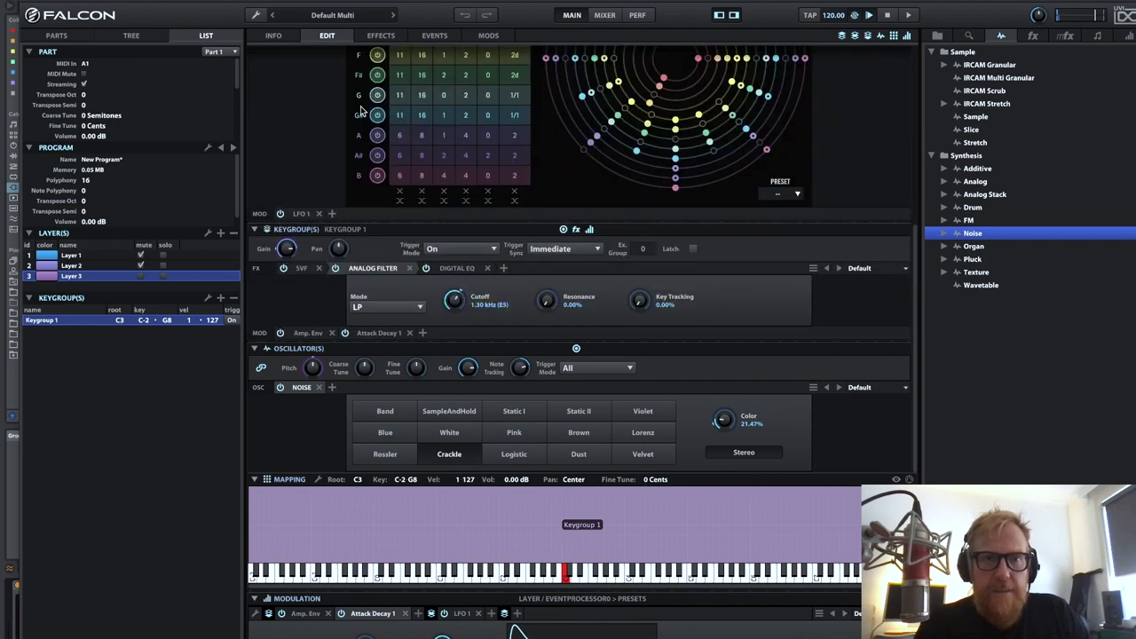
left_click(302, 268)
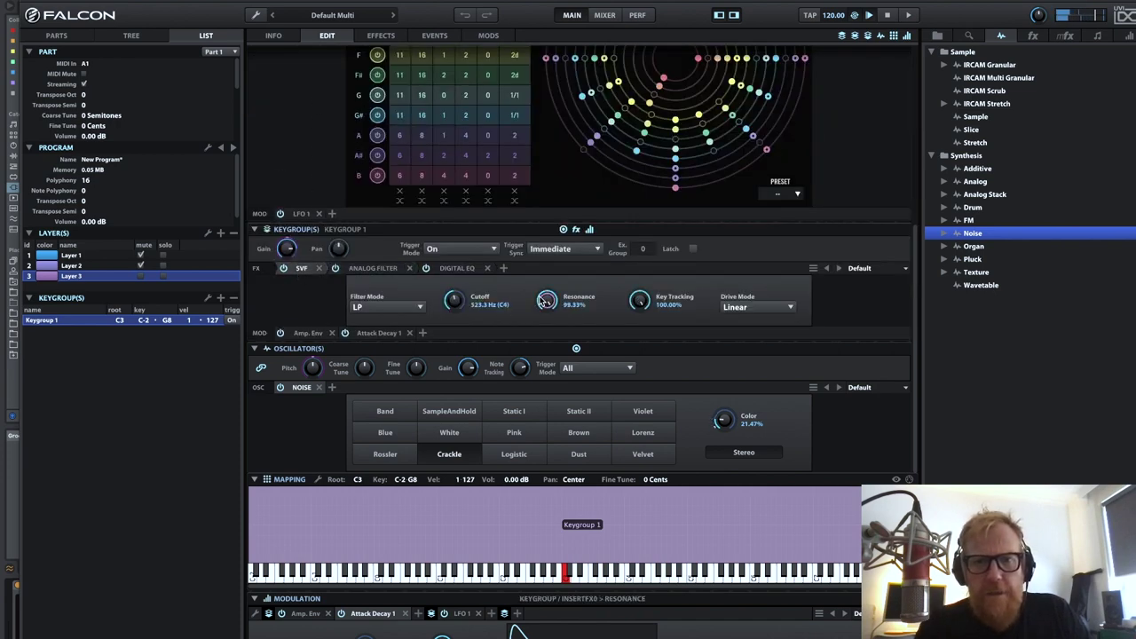
scroll(546, 301, "down", 1)
scroll(546, 300, "up", 1)
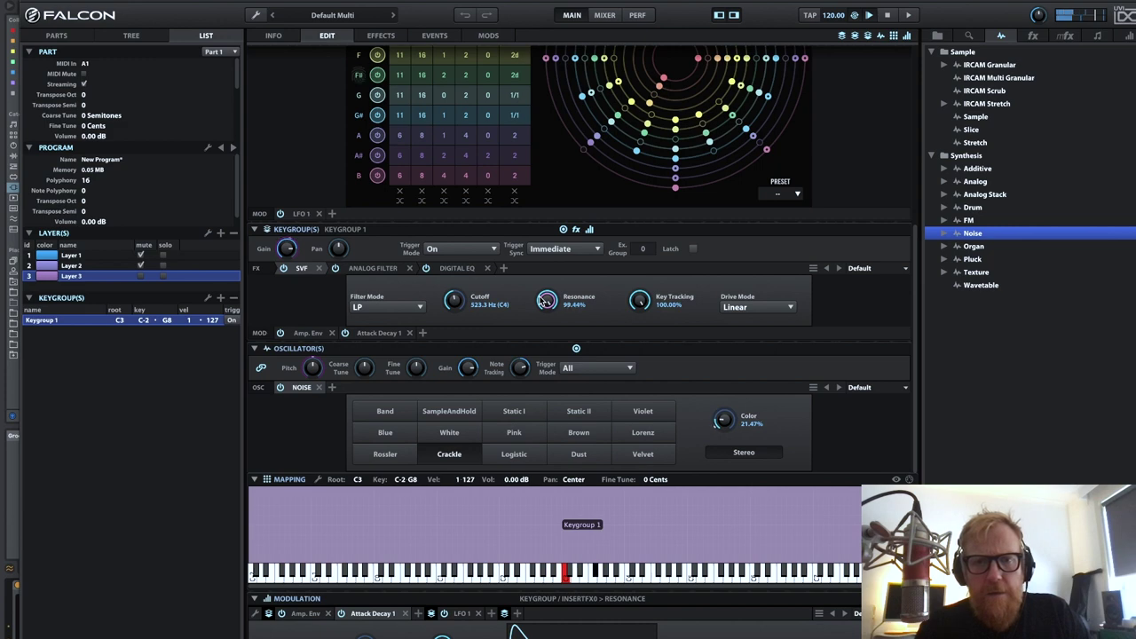
scroll(546, 300, "down", 1)
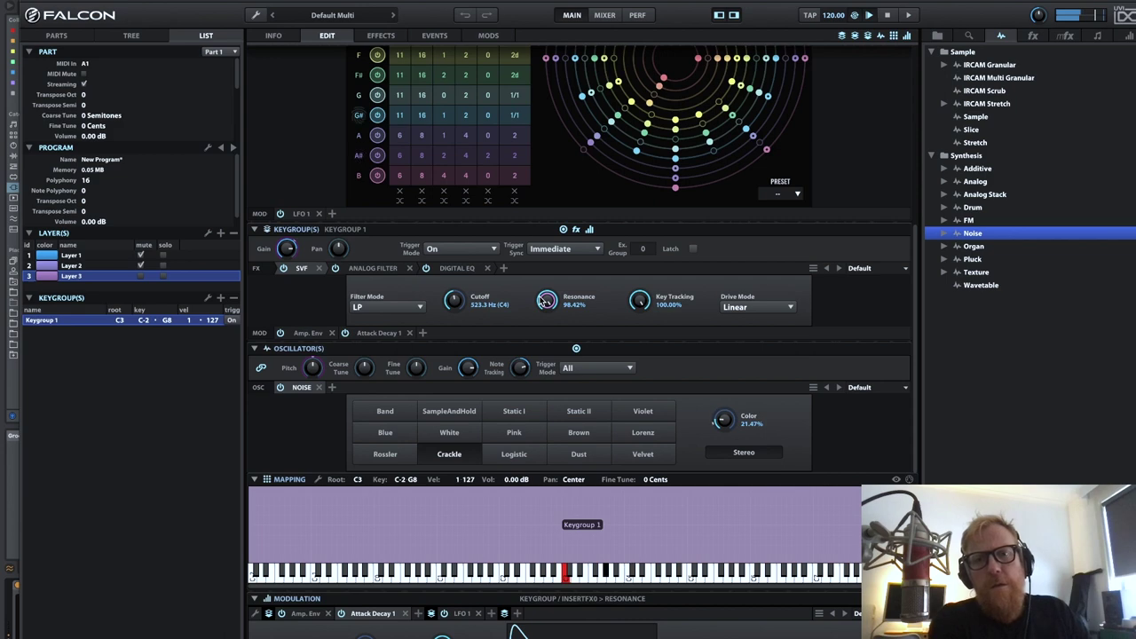
Step: Add a peak band to the Digital EQ cutting about 5 dB near 150 Hz
left_click(455, 268)
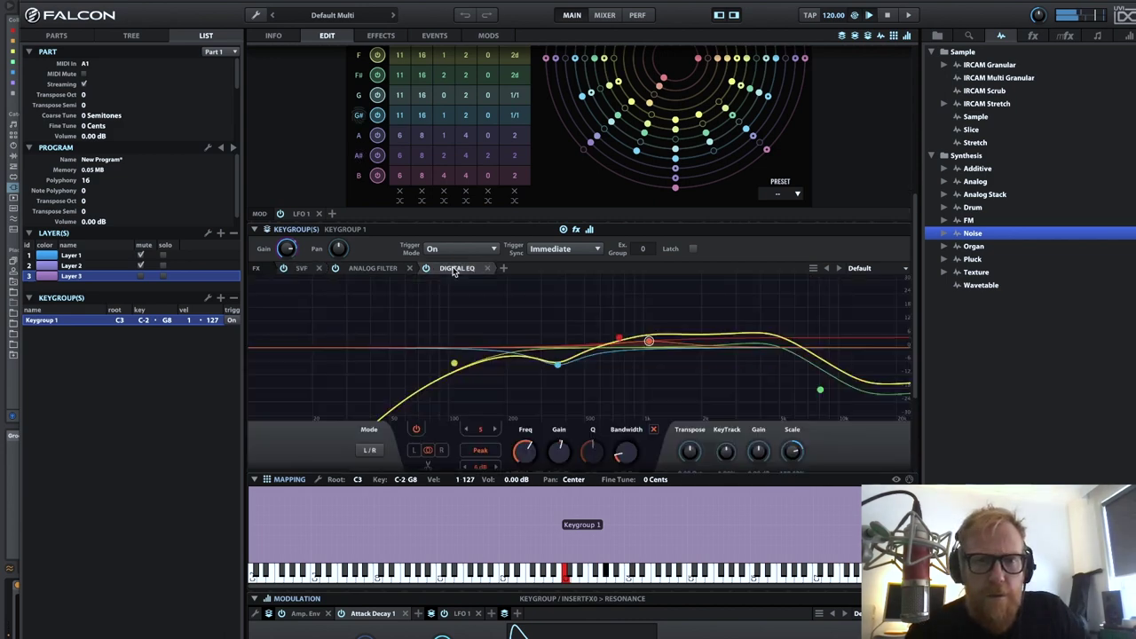
double_click(487, 367)
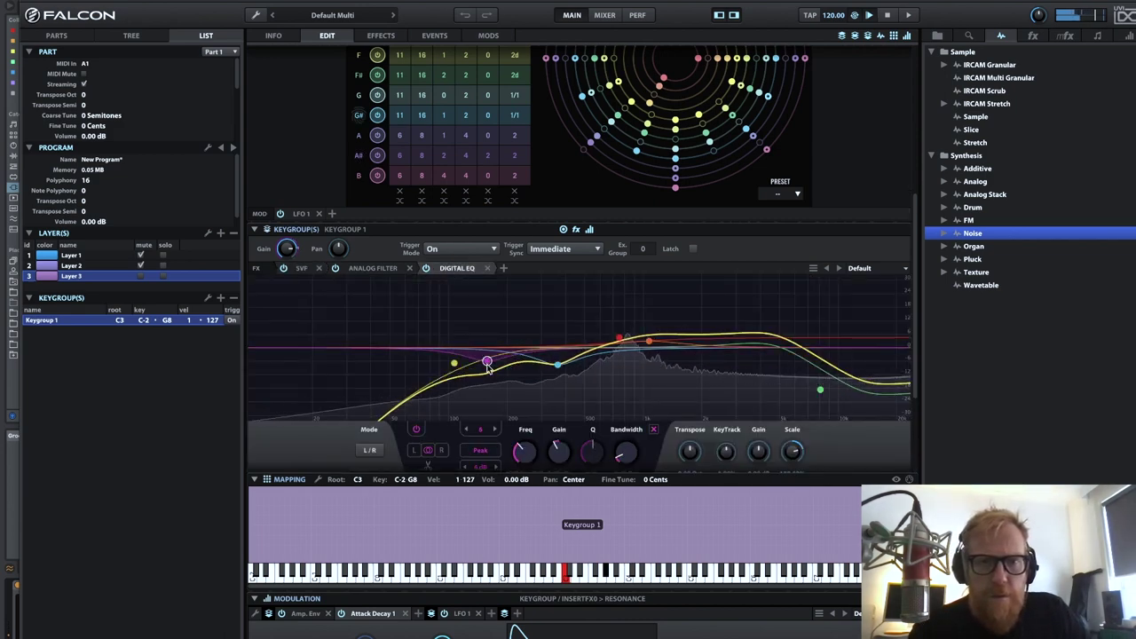
left_click_drag(486, 369, 487, 362)
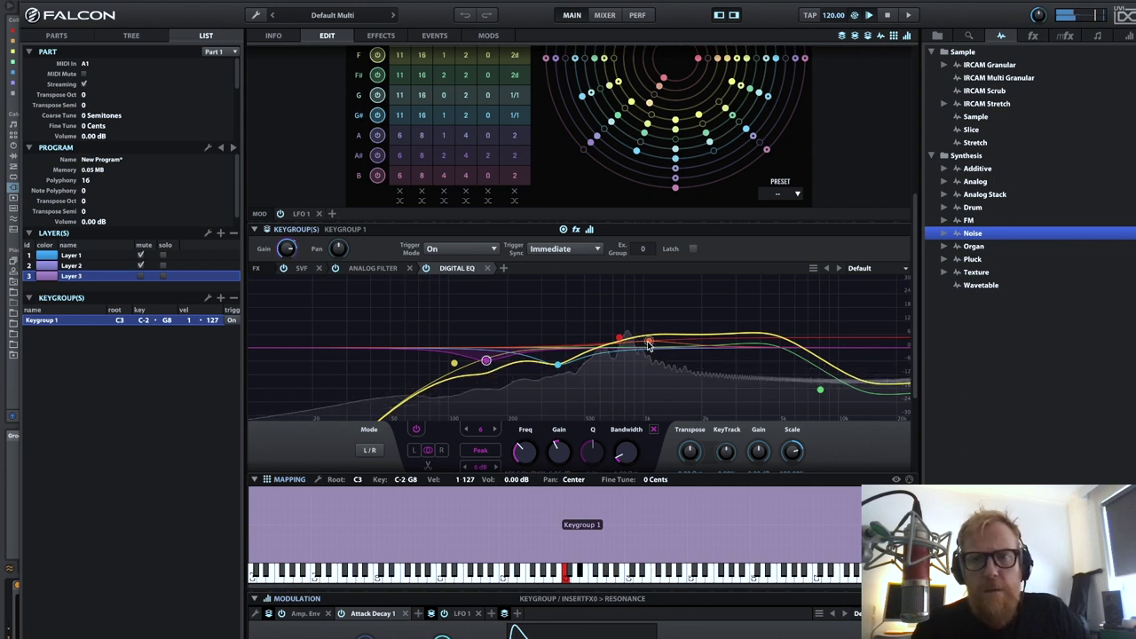
scroll(457, 149, "up", 3)
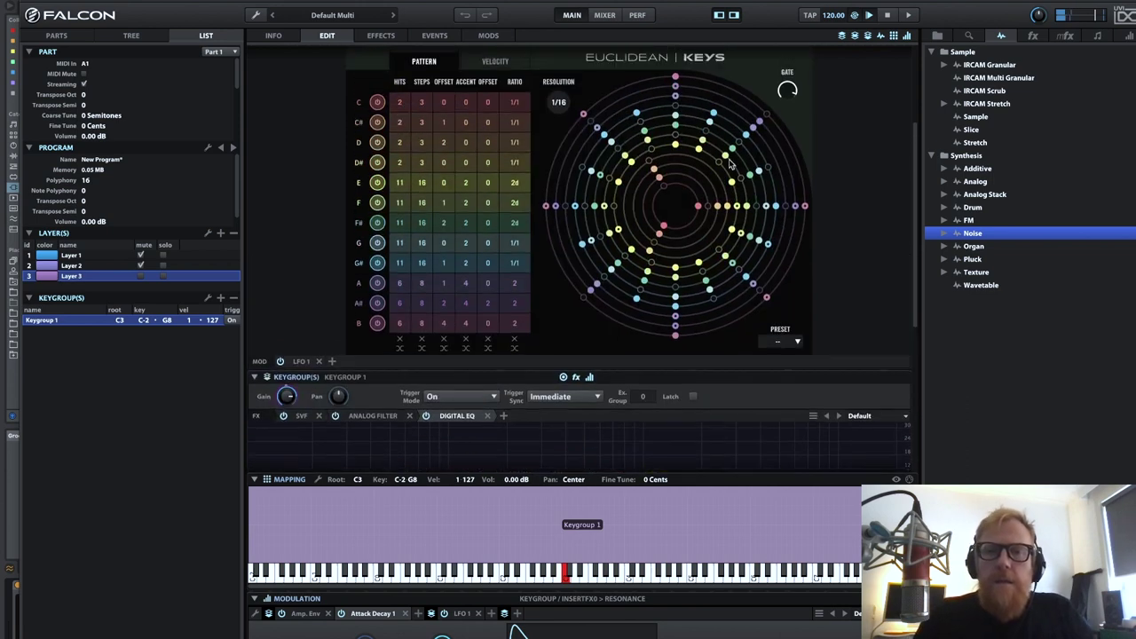
Step: Replace Layer 3's Euclidean Keys script with an Arpeggiator using the Coopey Decaley preset, and set its resolution to 1/8 dot
scroll(346, 182, "up", 2)
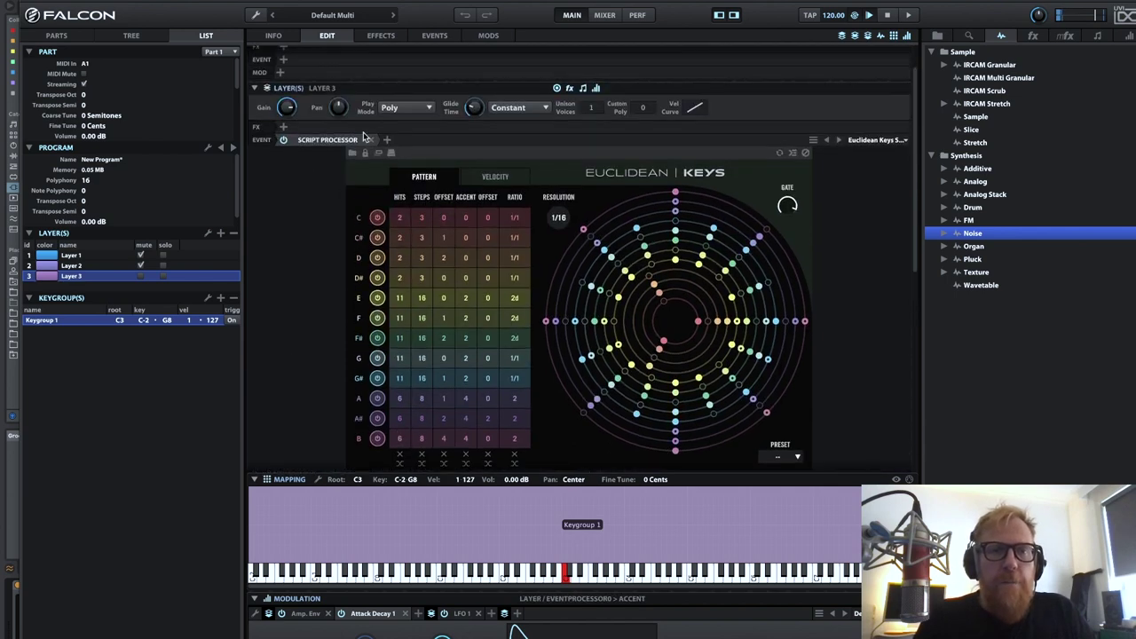
left_click(371, 140)
left_click(283, 139)
mouse_move(315, 152)
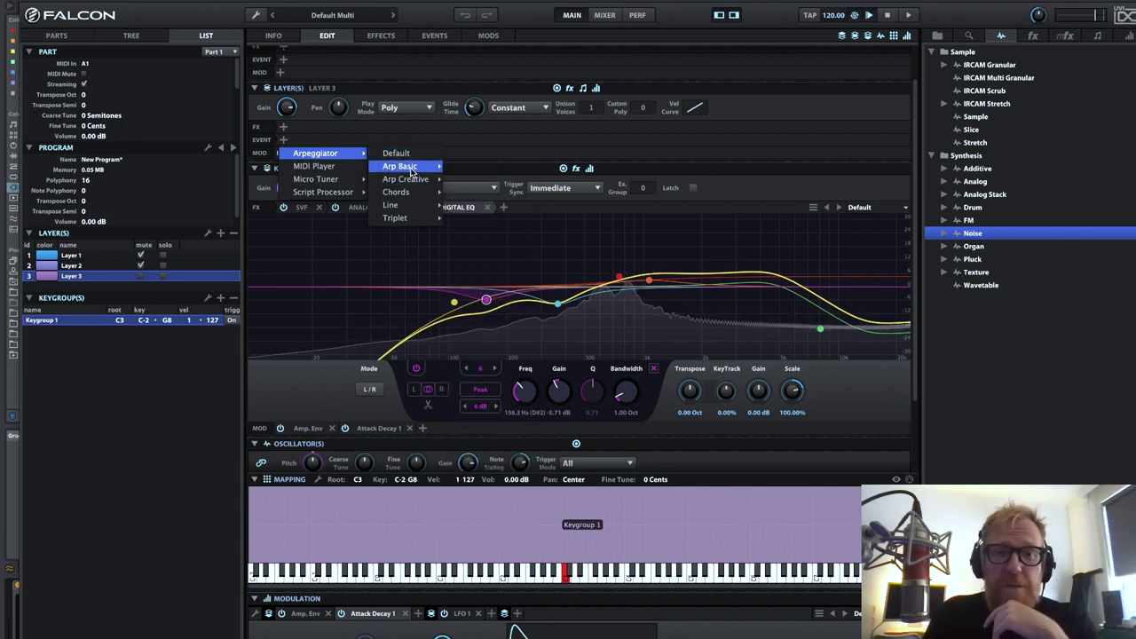
mouse_move(411, 169)
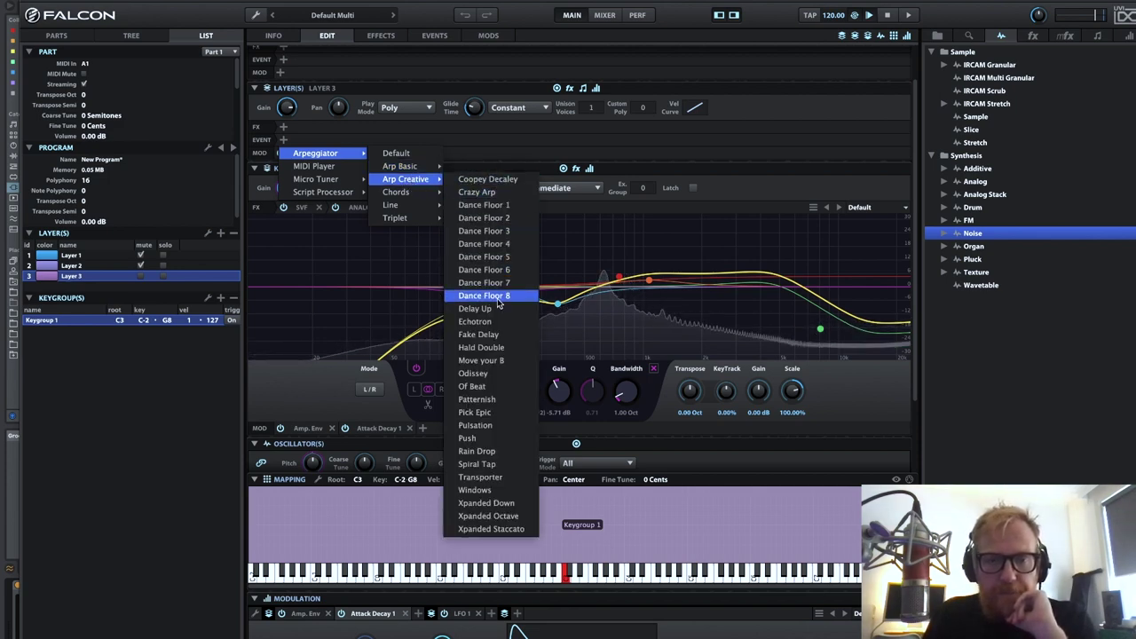
left_click(506, 179)
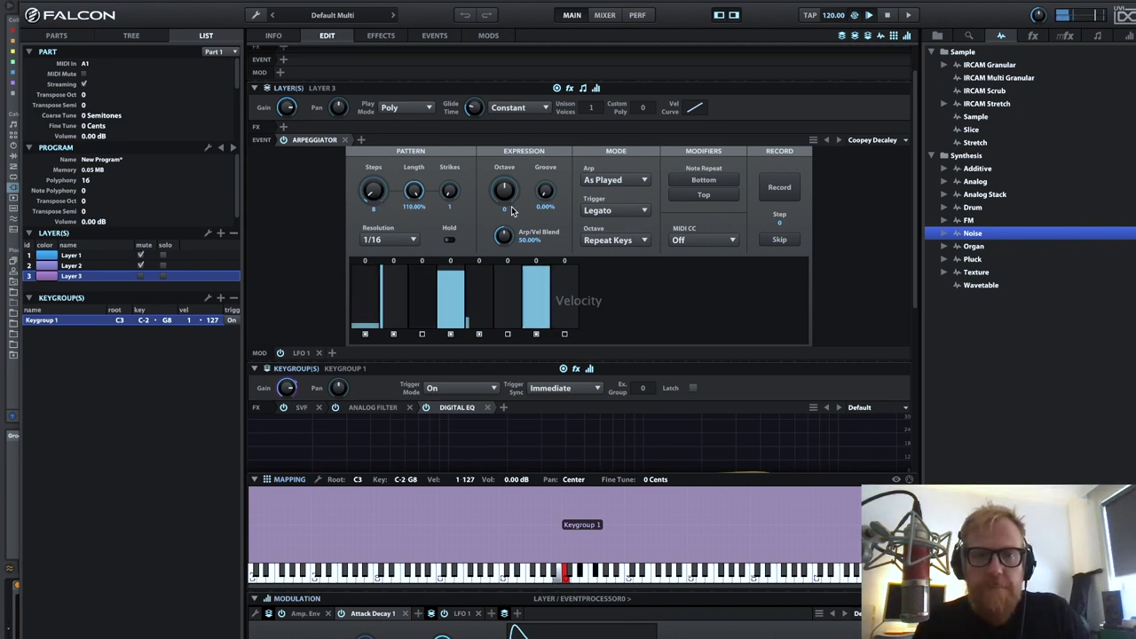
left_click(411, 240)
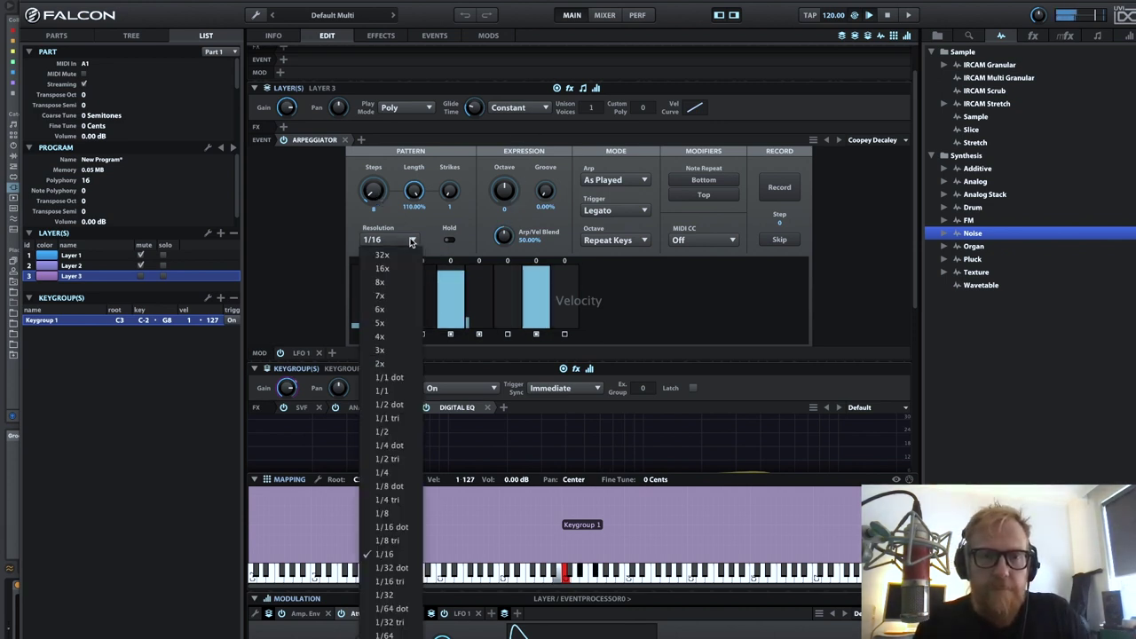
left_click(403, 487)
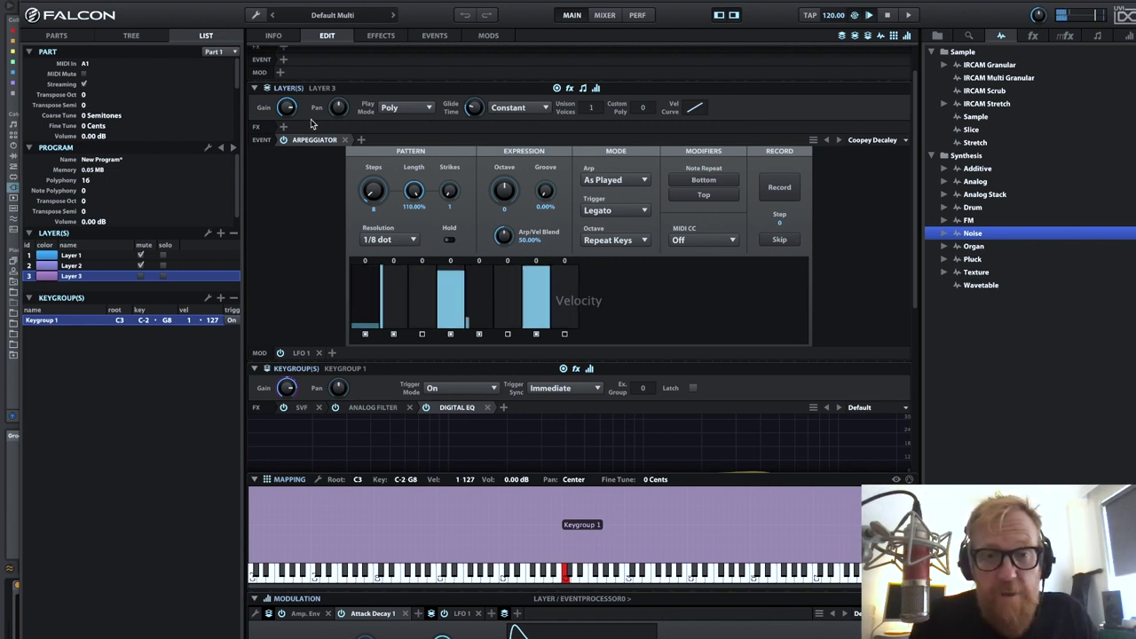
Step: Add a Dual Delay X effect to Layer 3 with the Padlandia preset from the Lush category
mouse_move(282, 120)
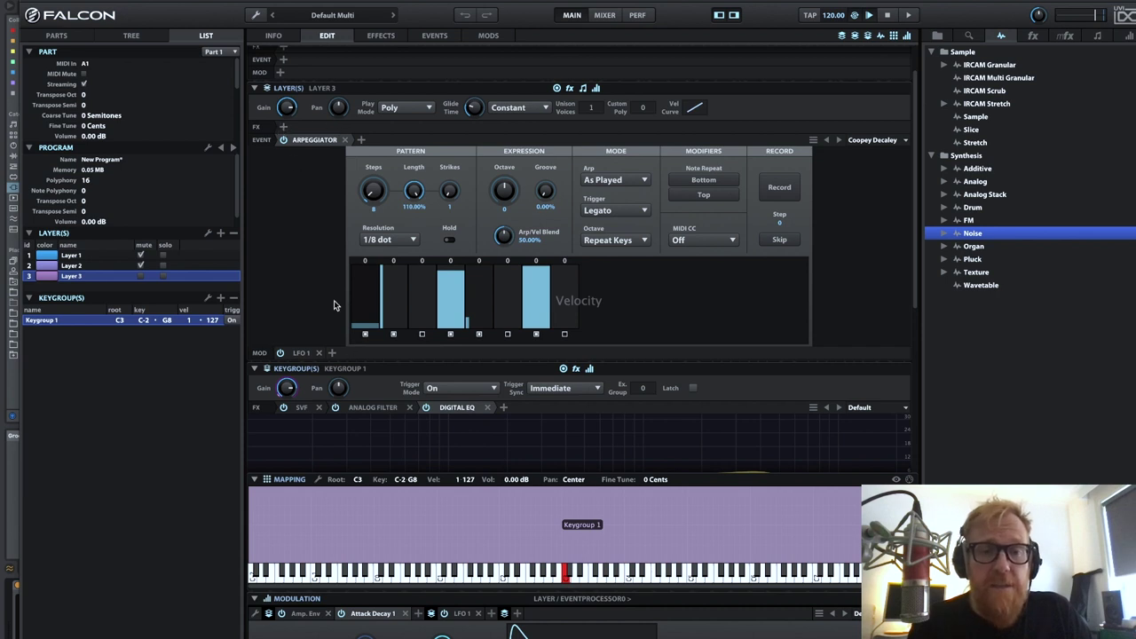
left_click(282, 127)
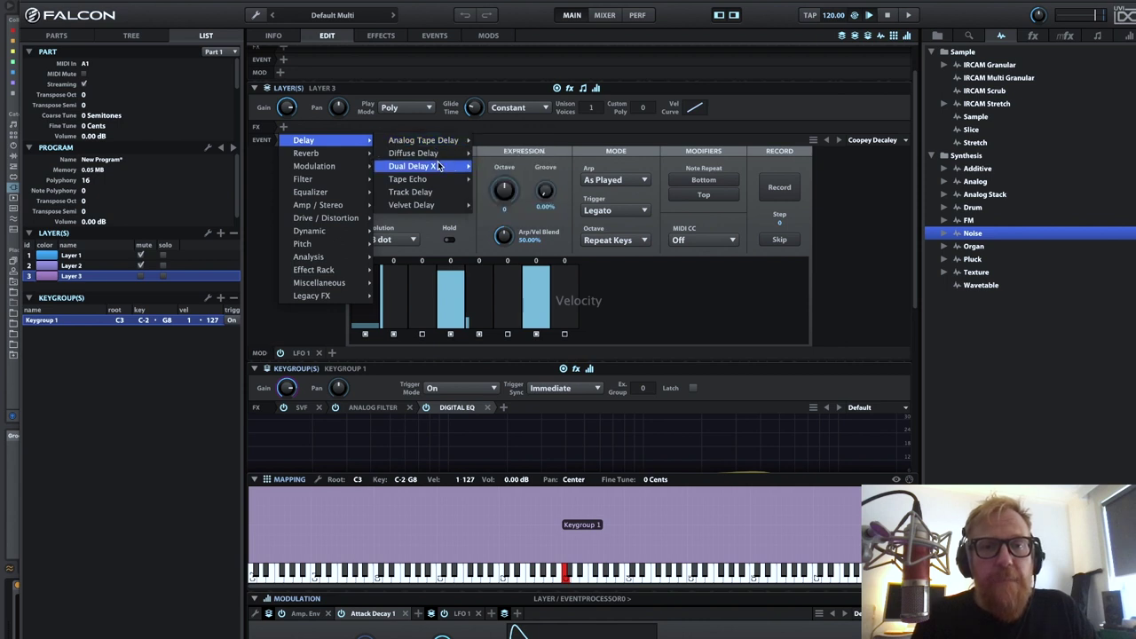
mouse_move(438, 156)
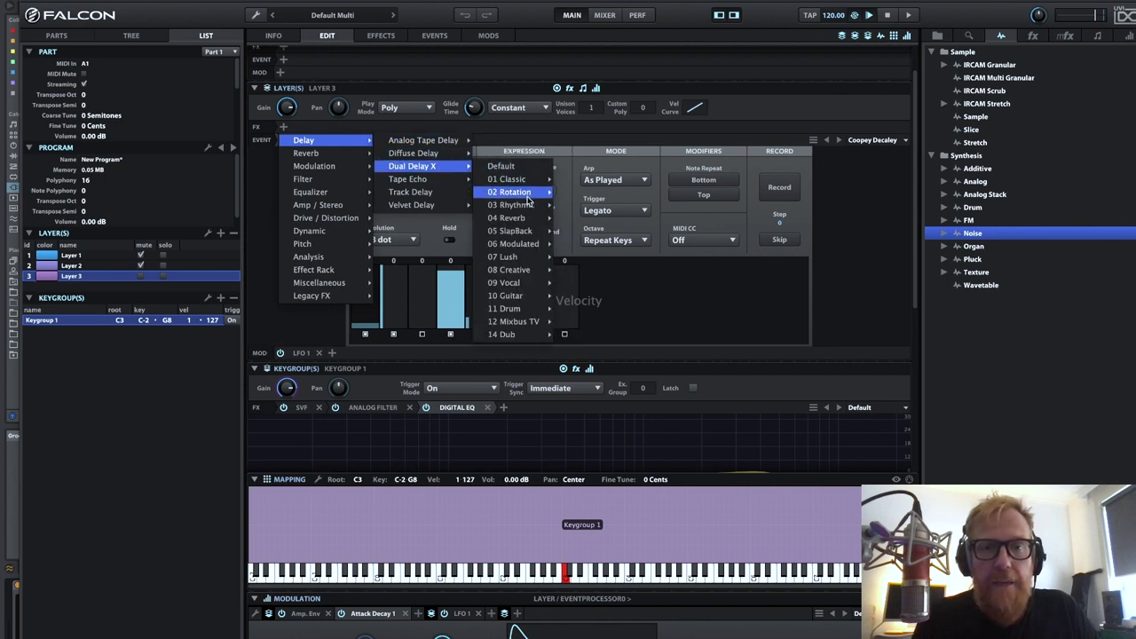
mouse_move(514, 258)
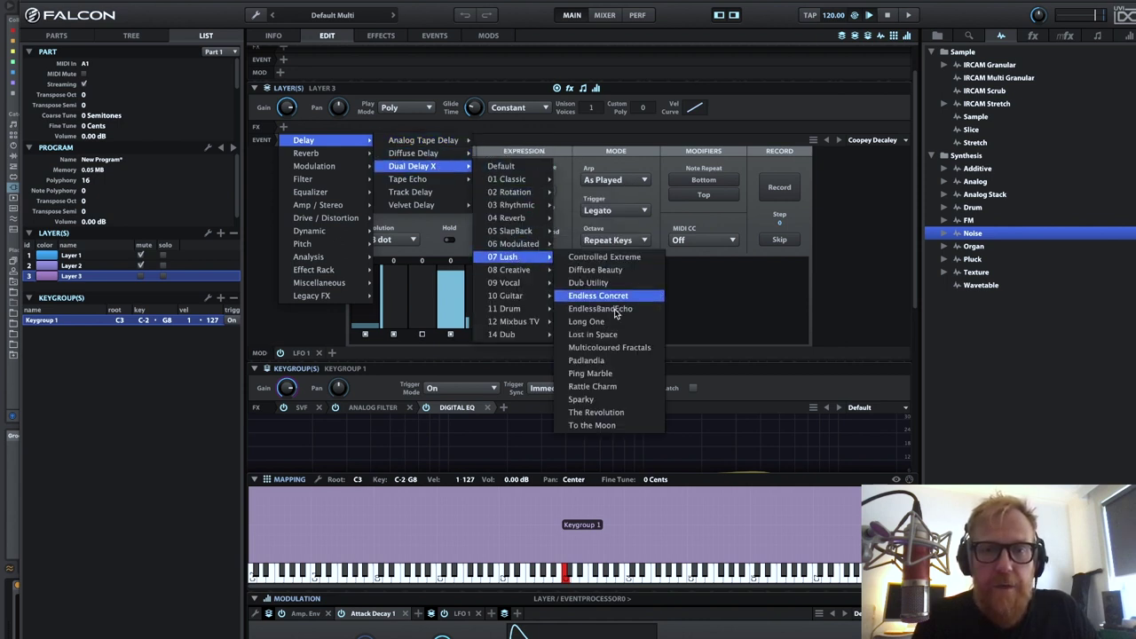
left_click(592, 361)
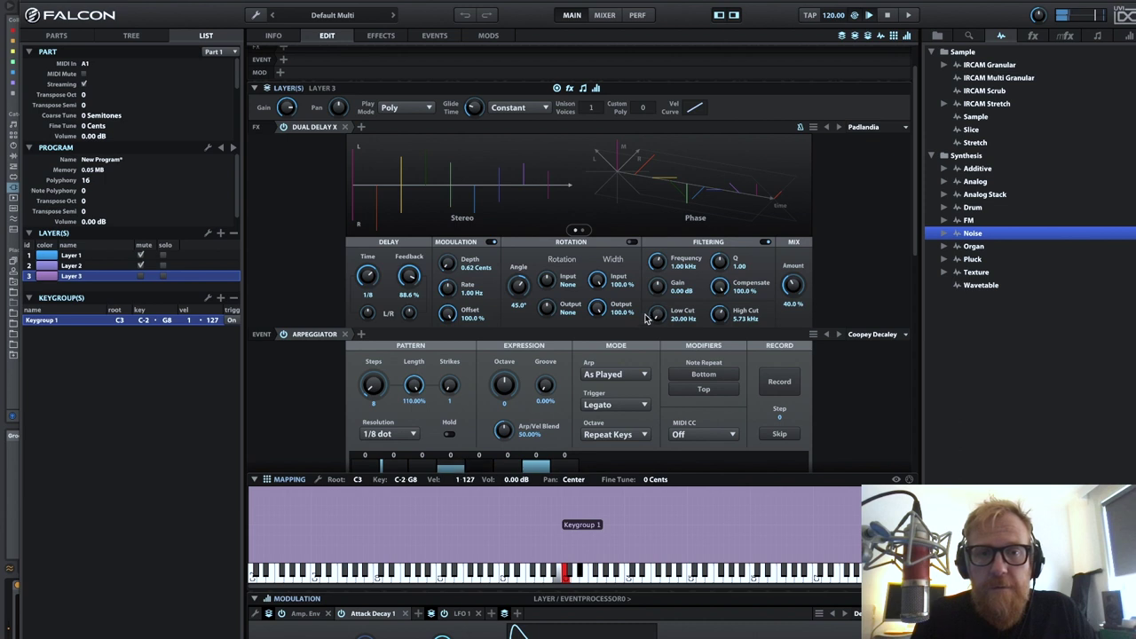
Step: Adjust the delay's left/right feedback offset, and set its low cut to about 59 Hz and high cut to about 8.13 kHz
mouse_move(409, 328)
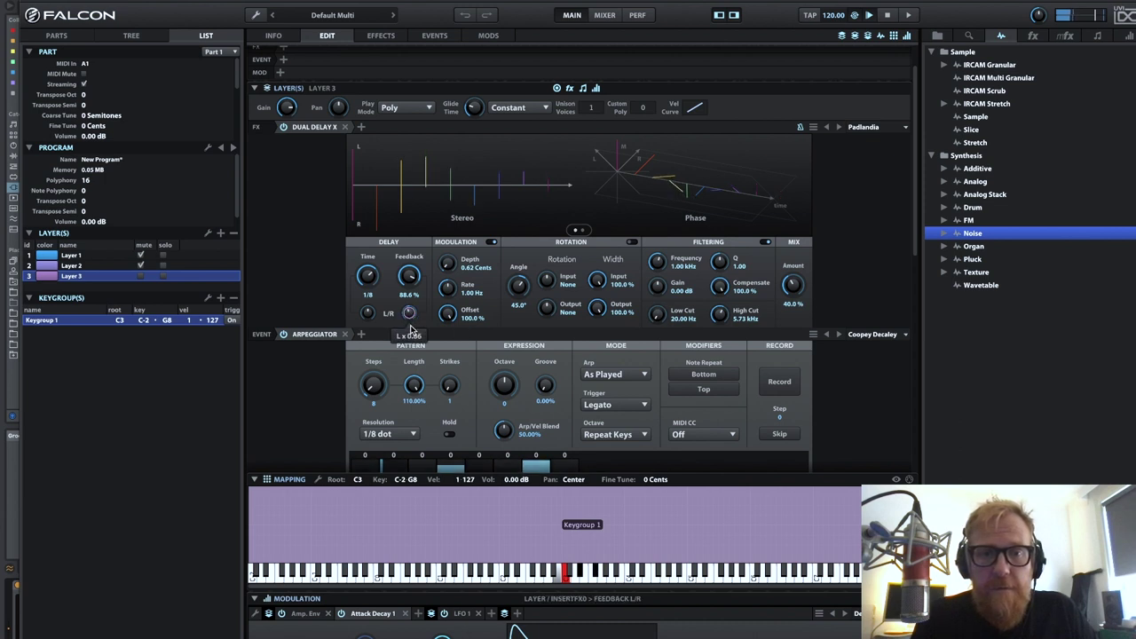
scroll(409, 327, "up", 5)
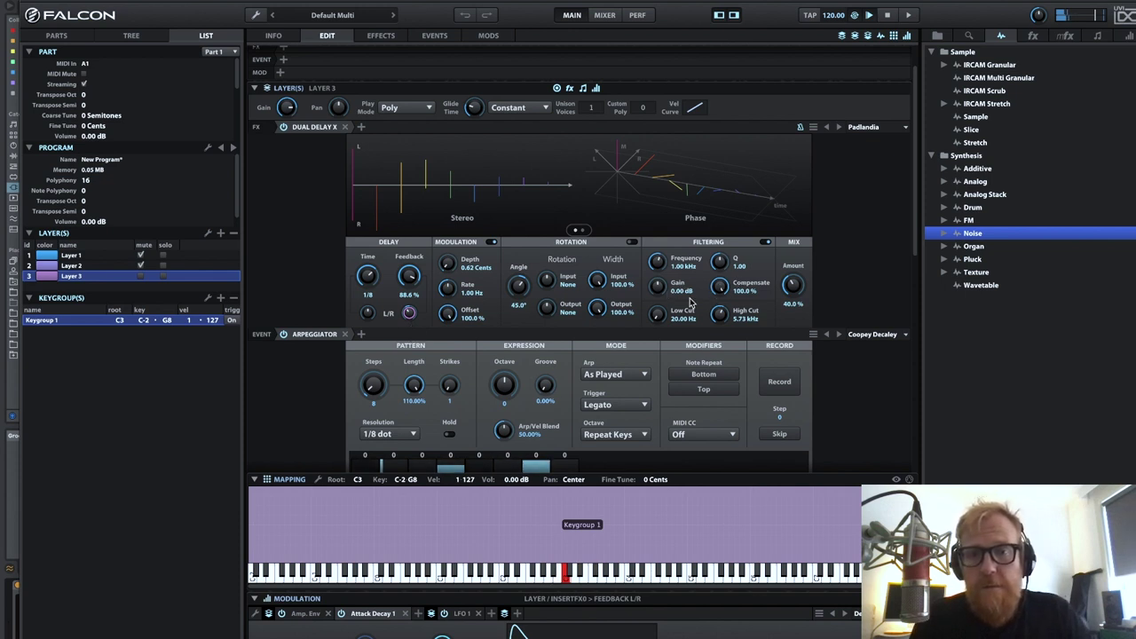
left_click_drag(663, 319, 660, 286)
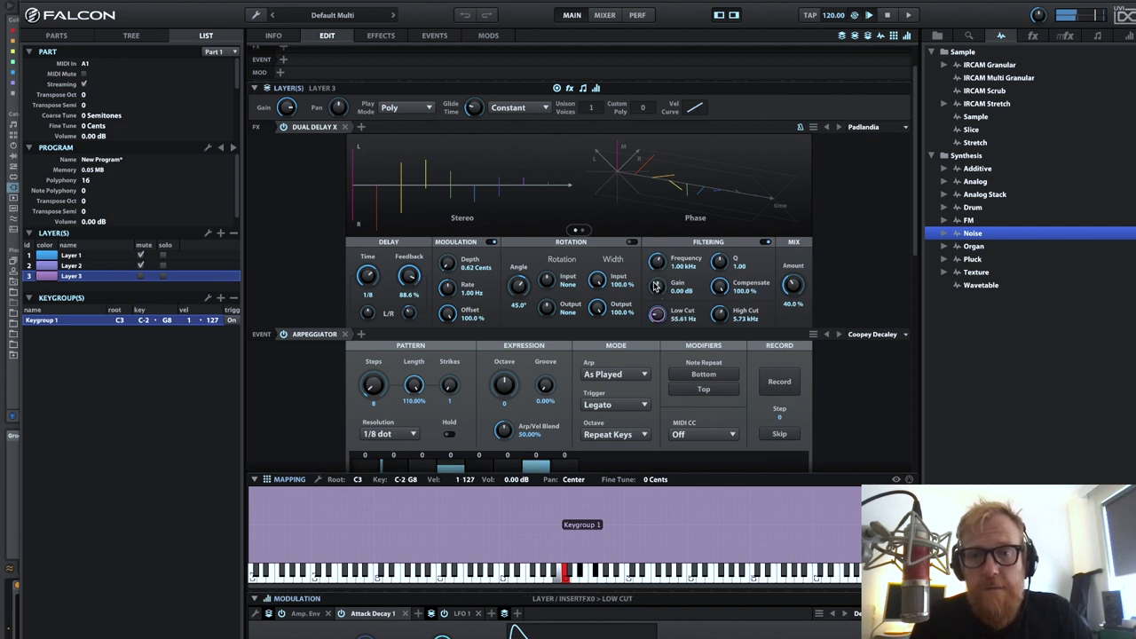
left_click_drag(719, 314, 725, 296)
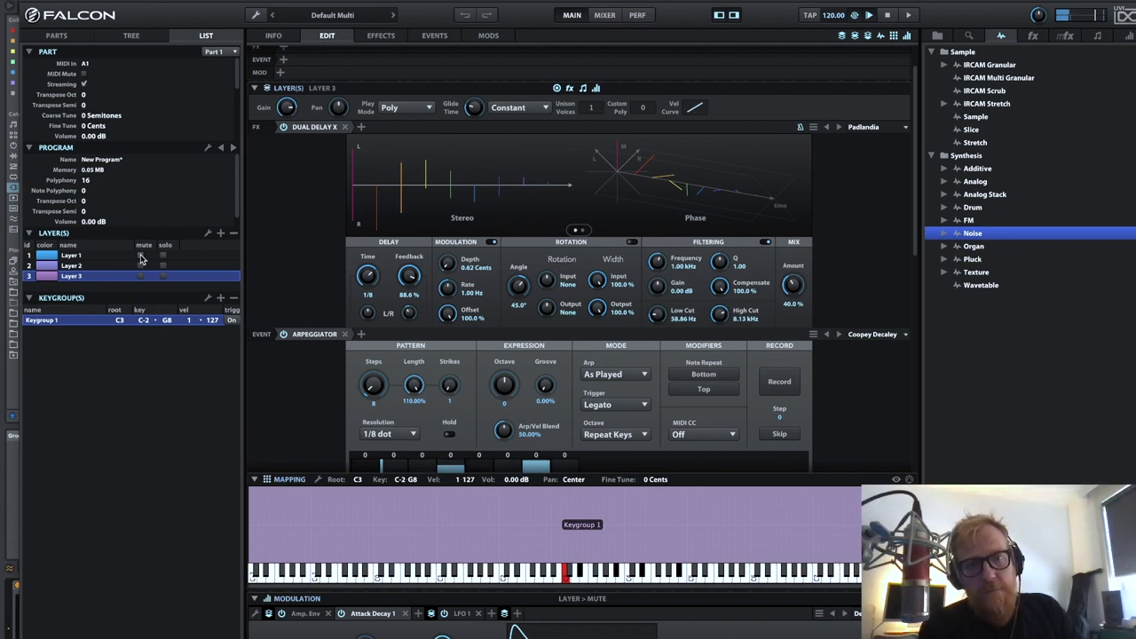
Step: Lower Layer 3's gain to about -5 dB
mouse_move(288, 107)
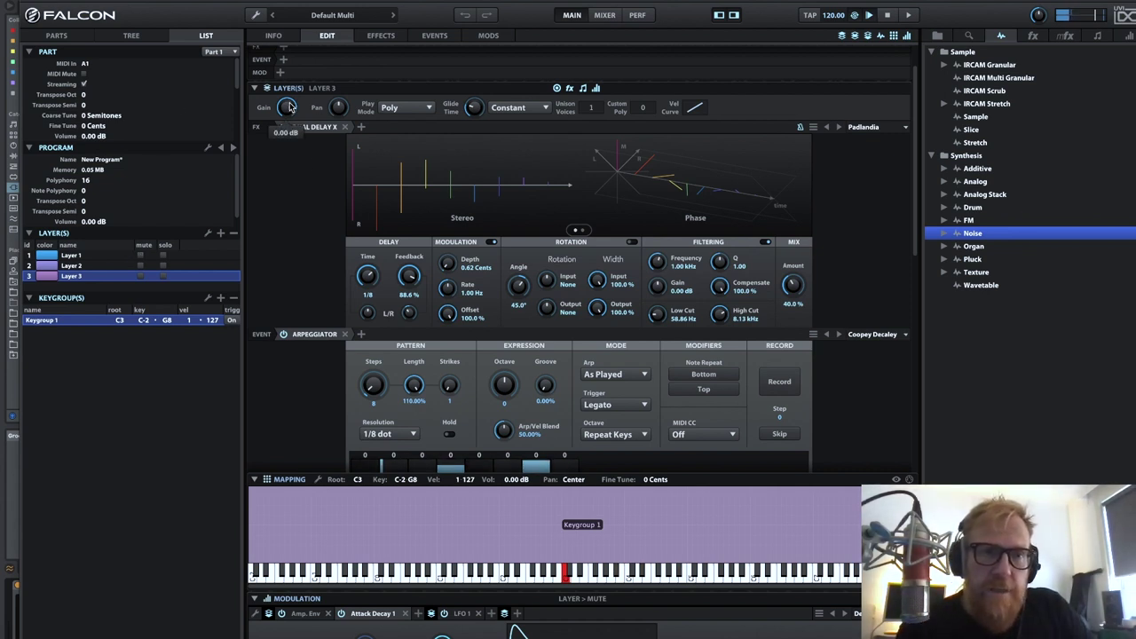
left_click_drag(289, 107, 286, 108)
scroll(271, 213, "down", 10)
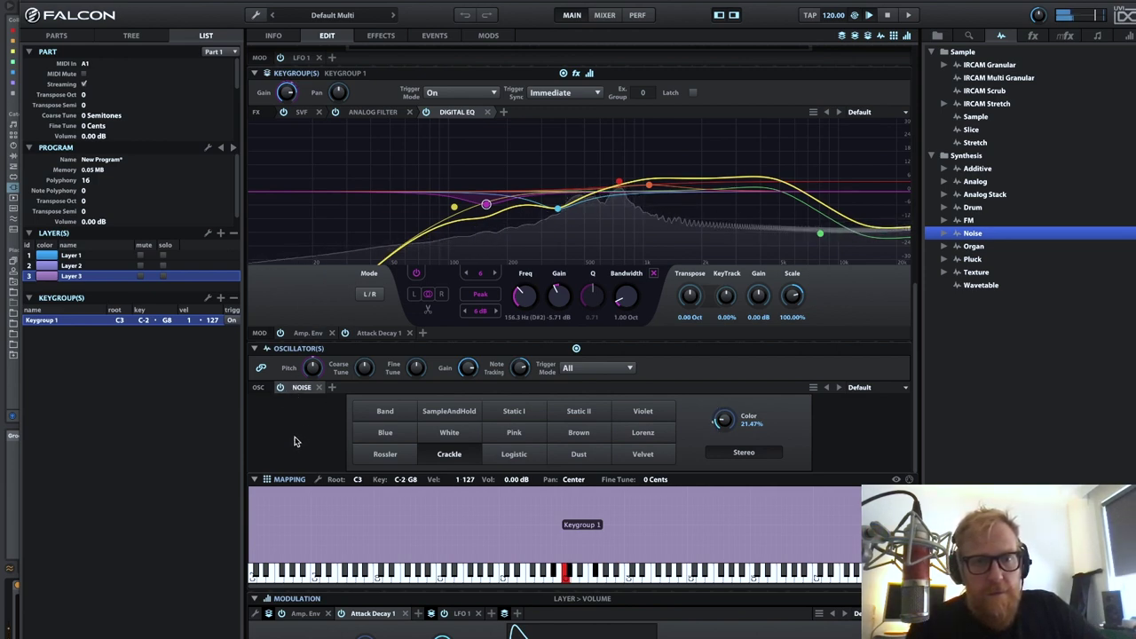
Step: Try a lower gain on Layer 3's Noise oscillator, and reset it to 0 dB
mouse_move(467, 370)
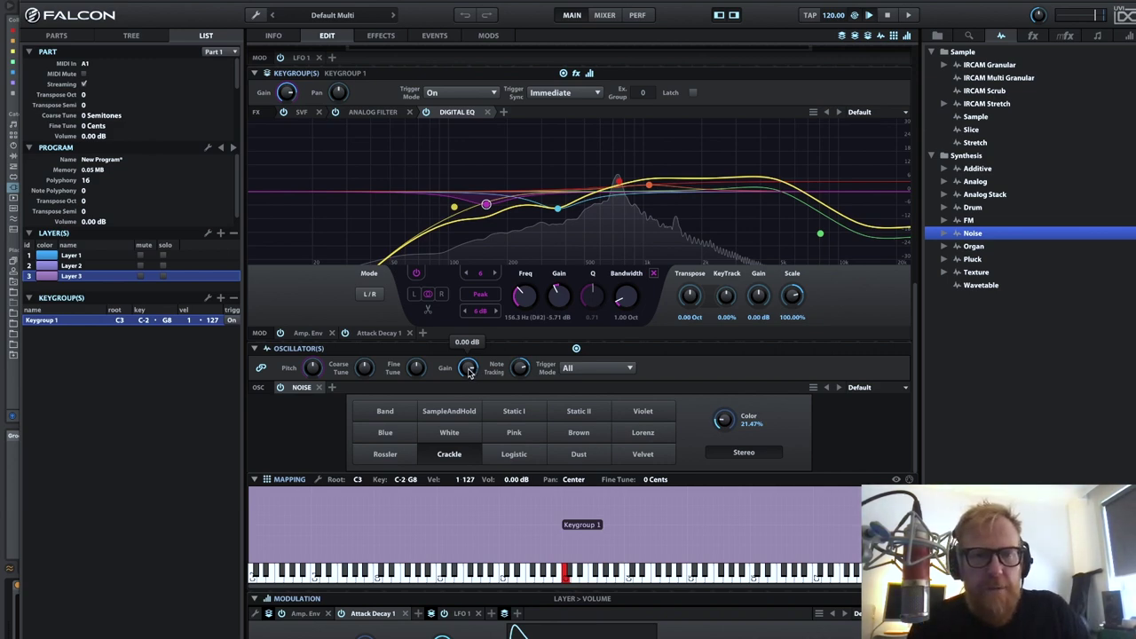
mouse_move(473, 374)
left_mouse_down()
mouse_move(475, 502)
mouse_move(447, 405)
mouse_move(470, 377)
left_mouse_up()
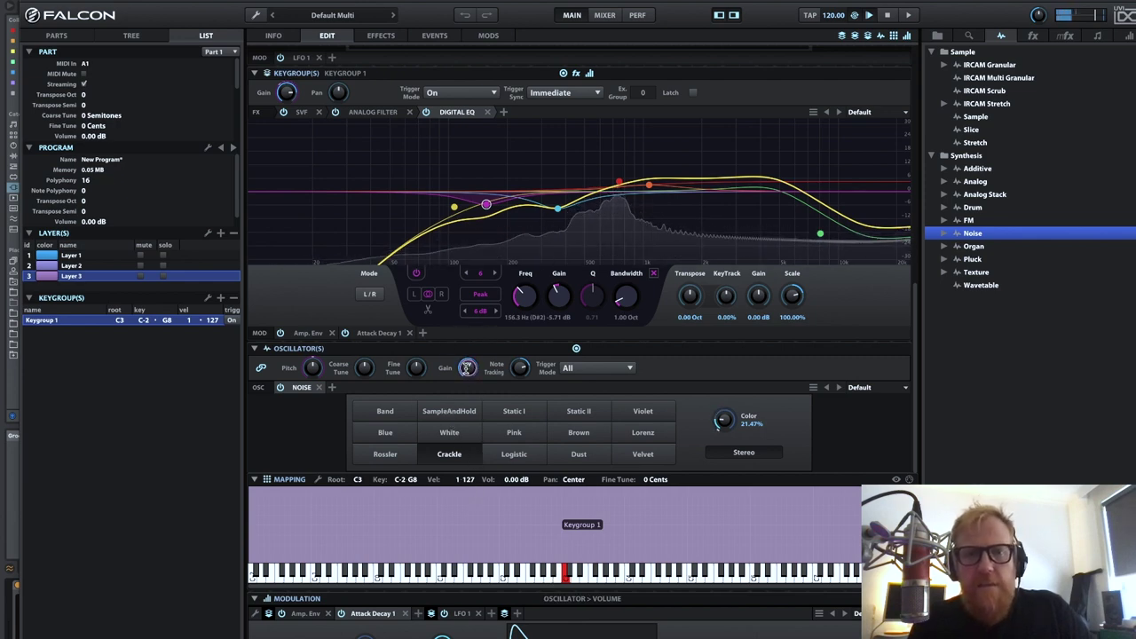
double_click(468, 369)
type("0")
key("Return")
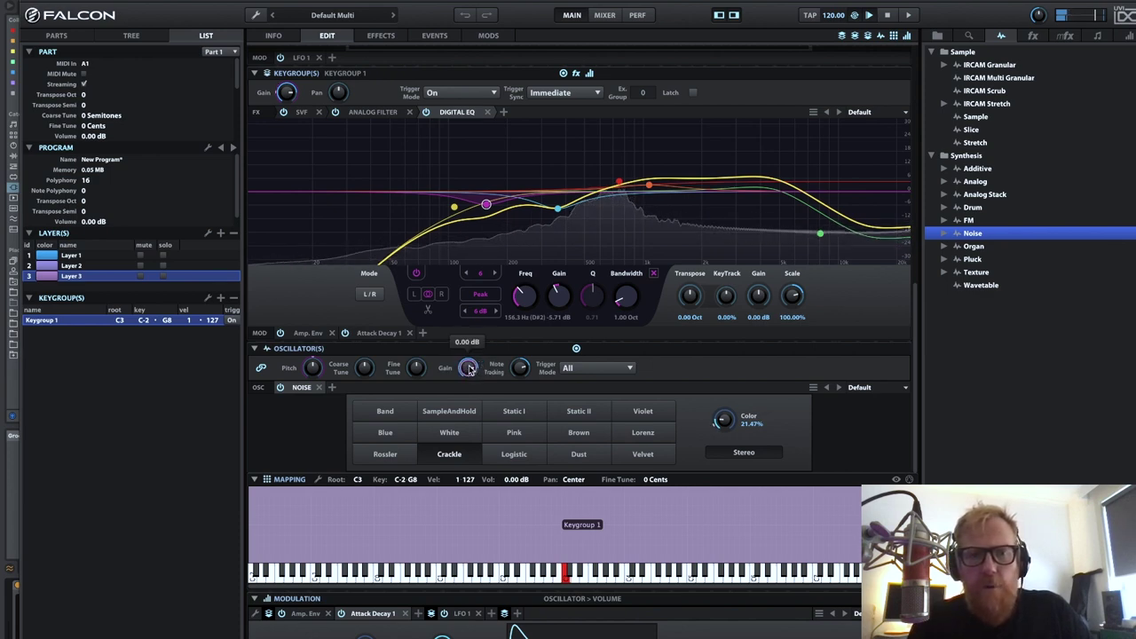
Step: Modulate the Noise oscillator's gain with a new keygroup-level Analog ADSR envelope
right_click(471, 369)
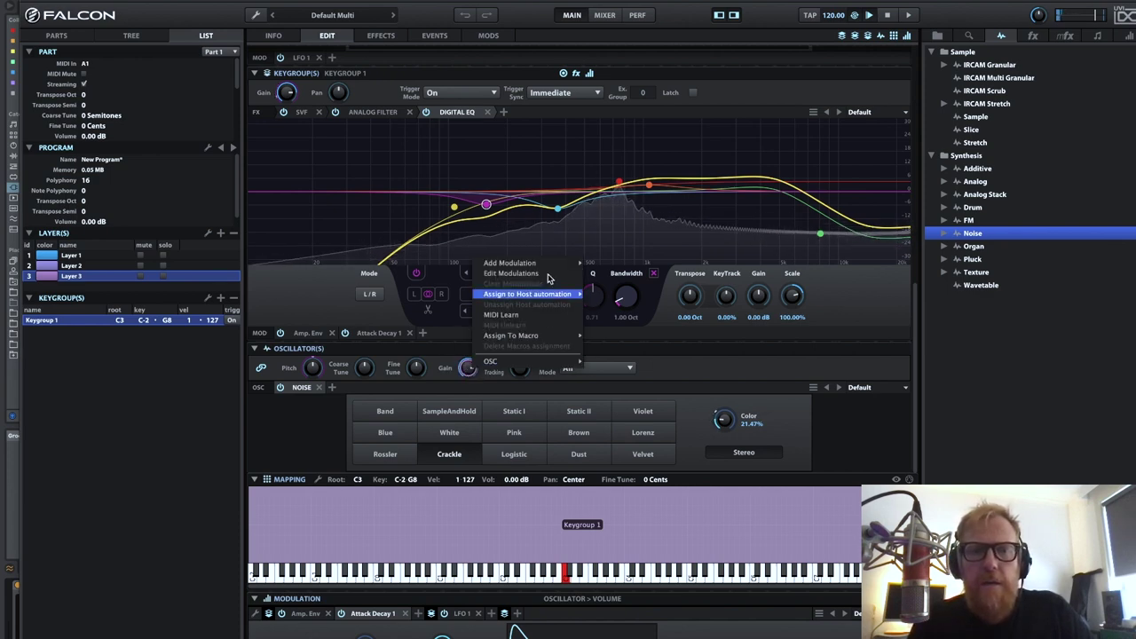
mouse_move(547, 266)
mouse_move(627, 454)
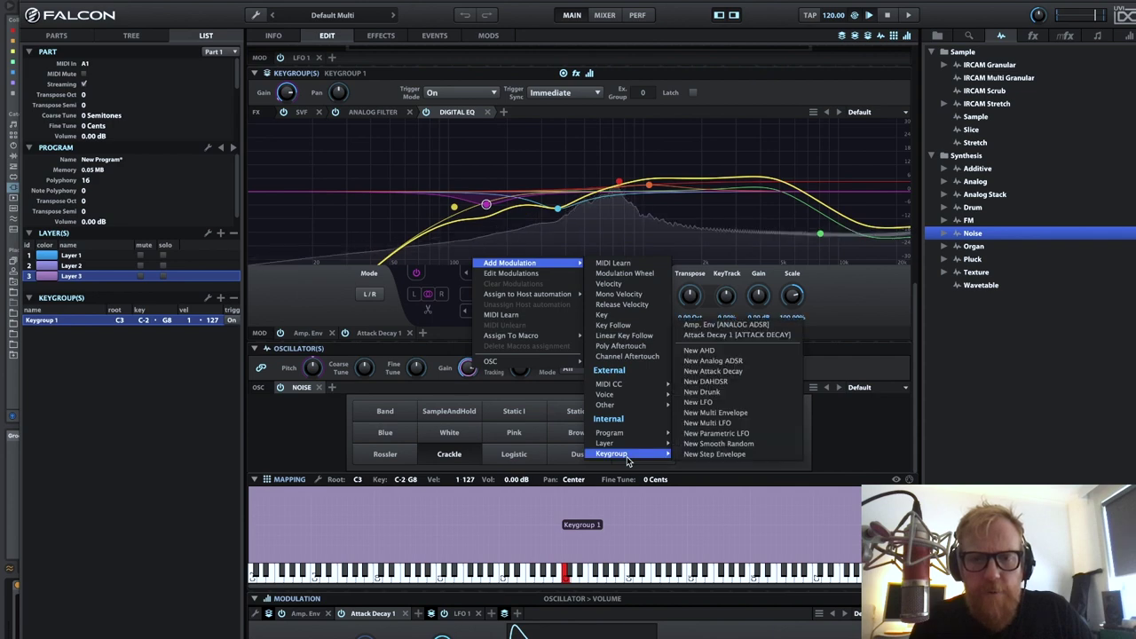
left_click(739, 363)
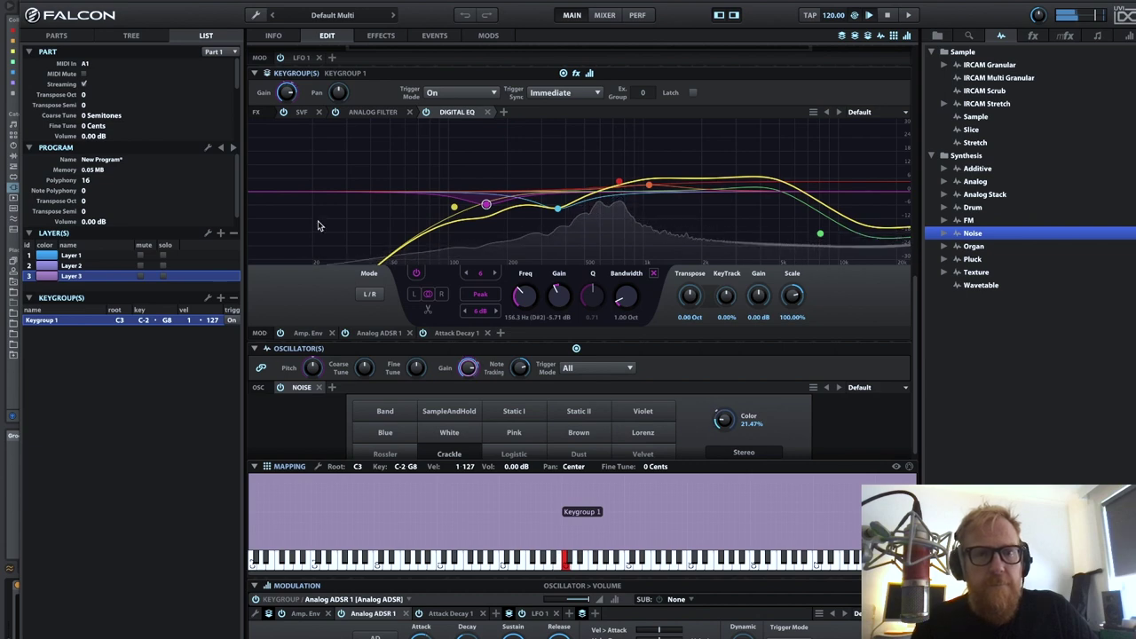
Step: Select Layer 1 and lower its gain to about -2.55 dB
scroll(324, 86, "up", 3)
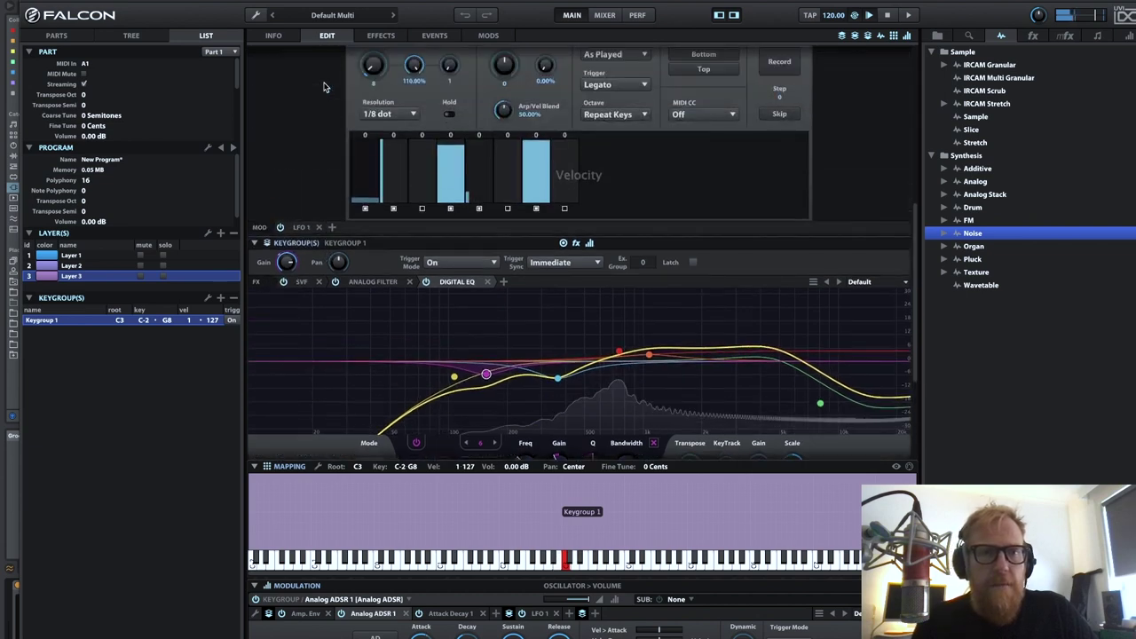
scroll(324, 87, "up", 6)
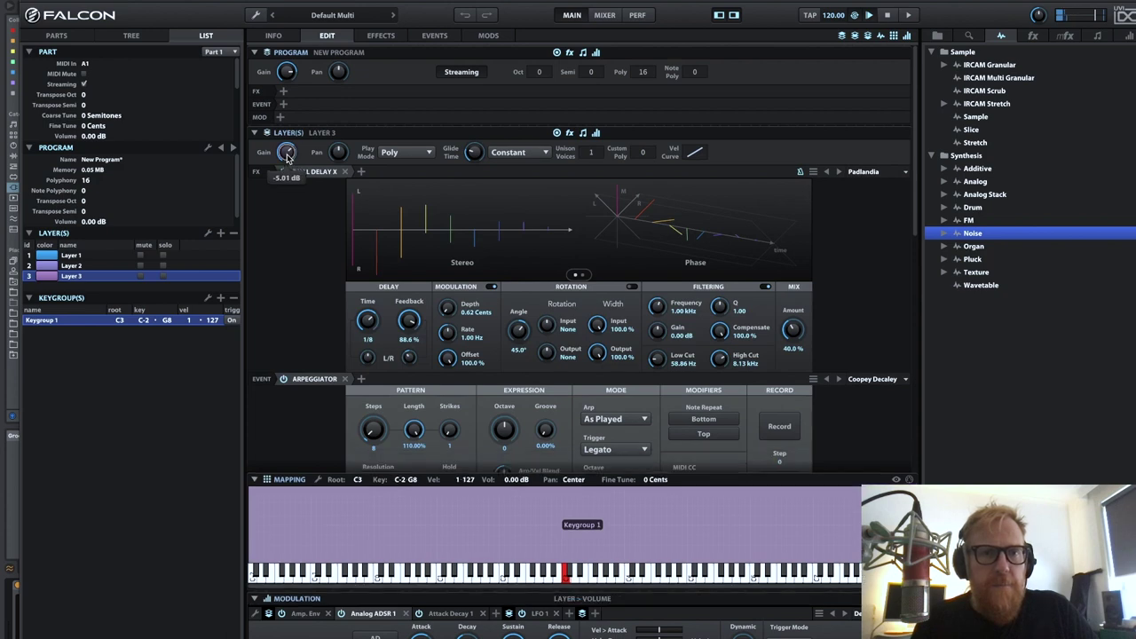
scroll(286, 153, "up", 1)
key("Up")
key("Up")
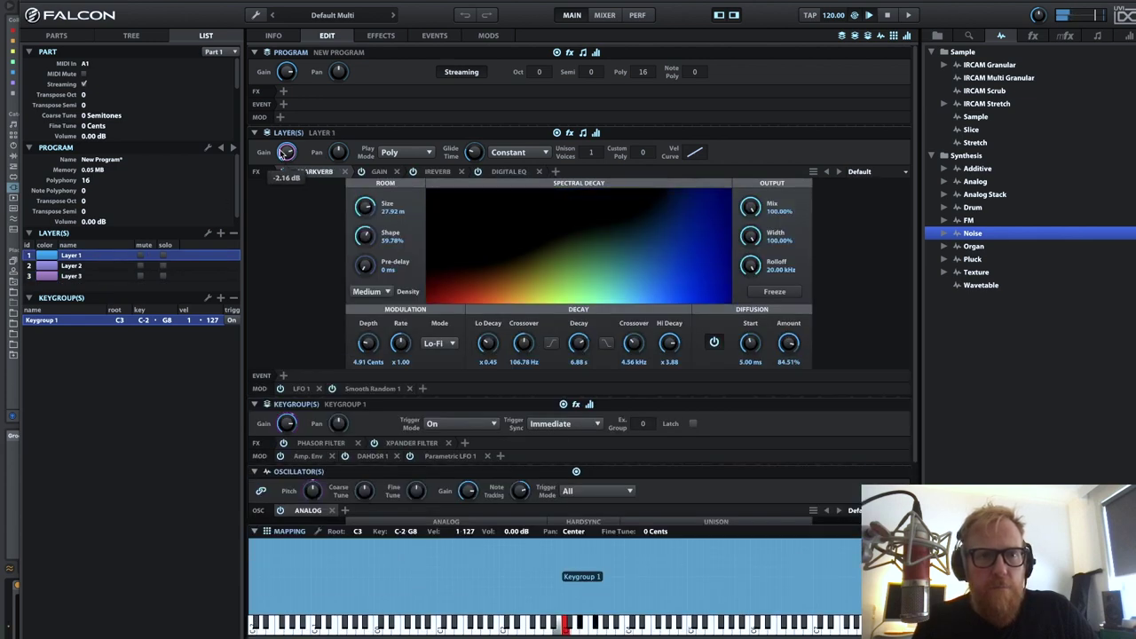
left_click_drag(282, 153, 280, 154)
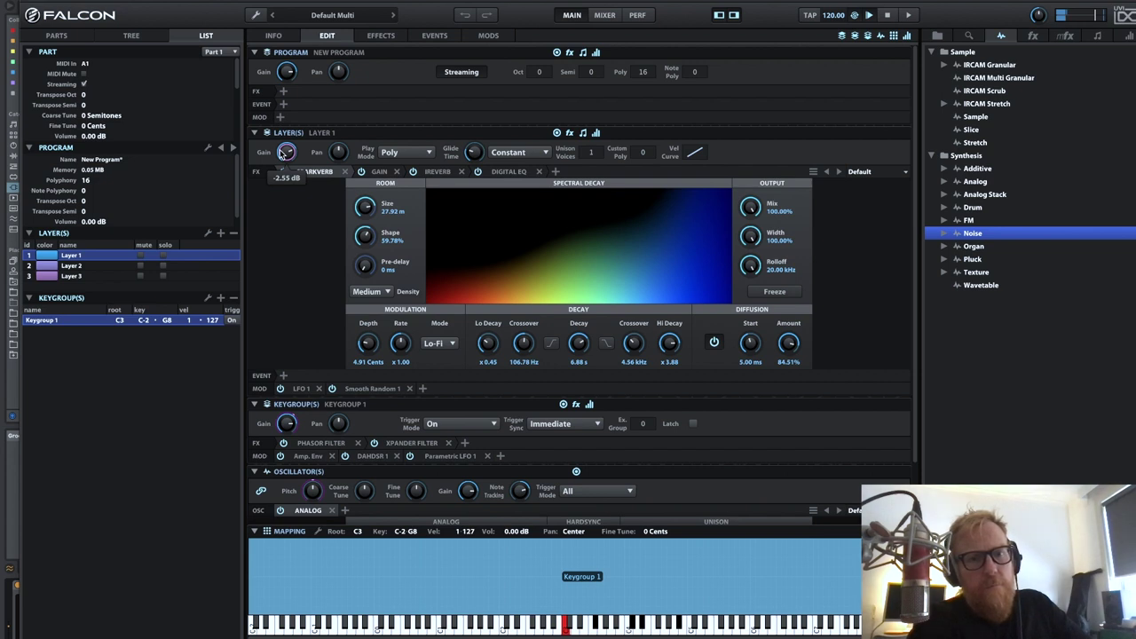
Step: Return to Layer 3 and open the Analog ADSR 1 envelope that modulates its oscillator gain
left_click(66, 276)
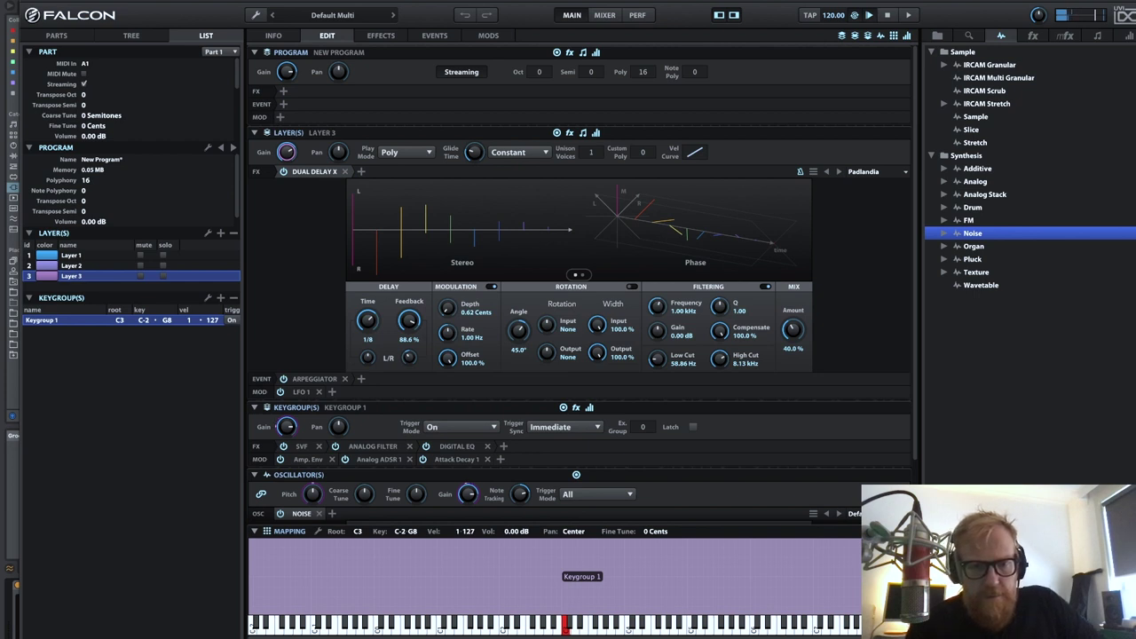
left_click(379, 459)
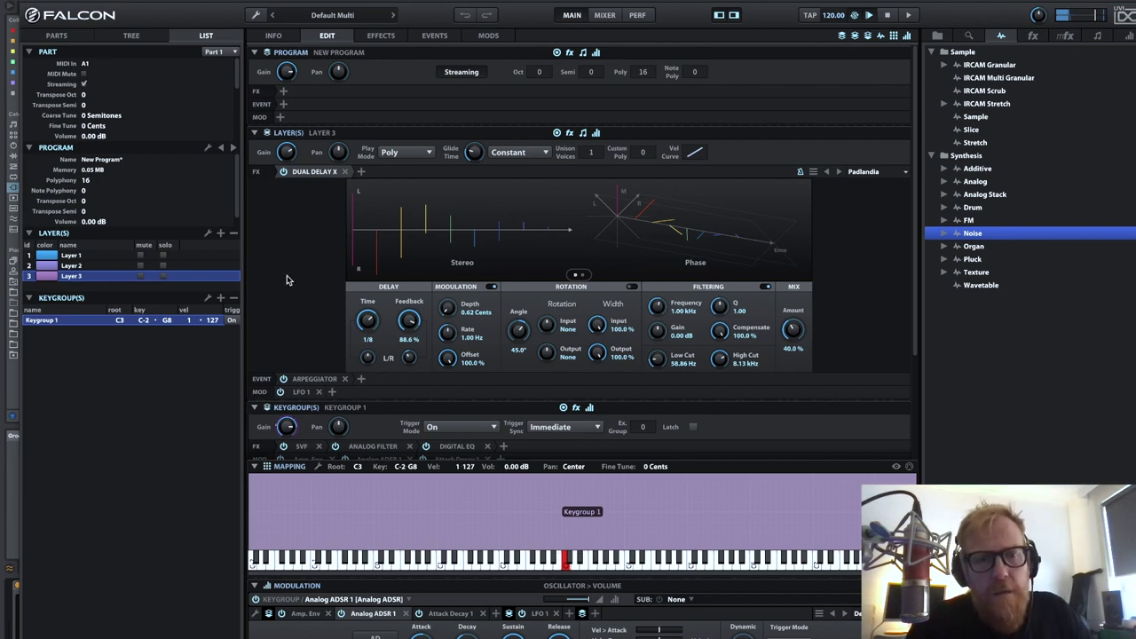
scroll(286, 280, "down", 4)
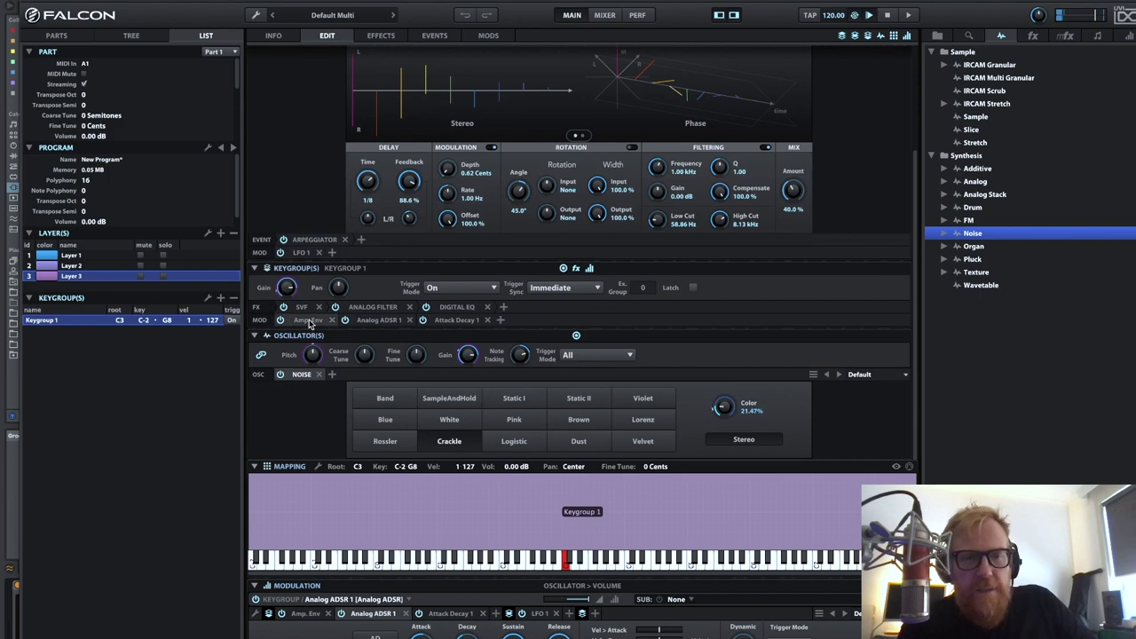
scroll(313, 370, "up", 2)
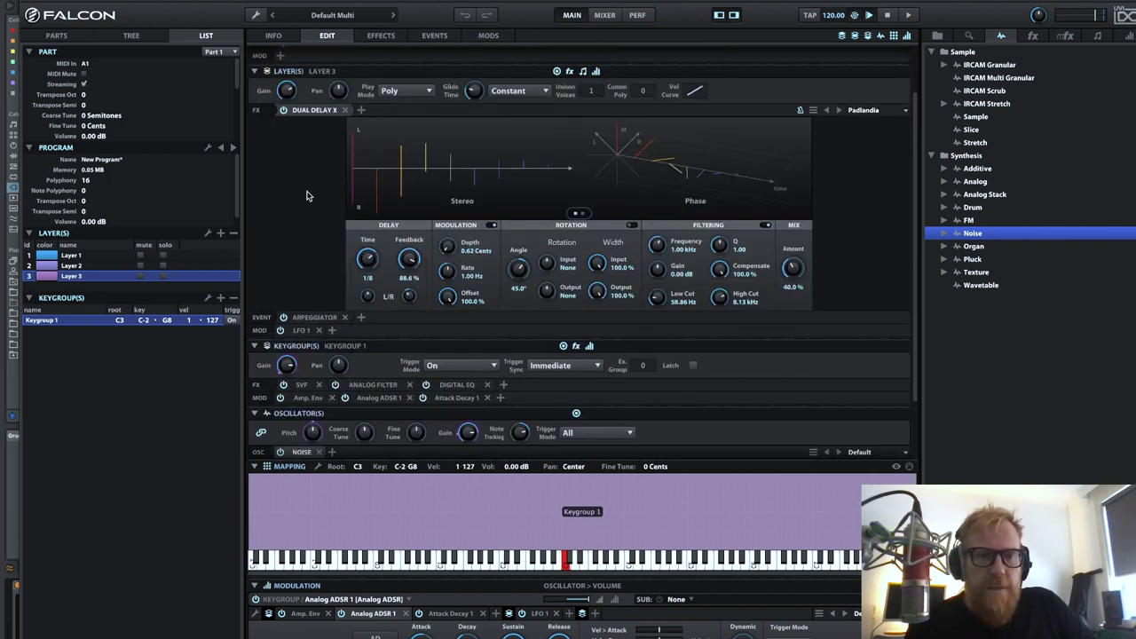
Step: Try the Blue and White noise types on Layer 3's oscillator, and switch back to Crackle
scroll(307, 195, "down", 2)
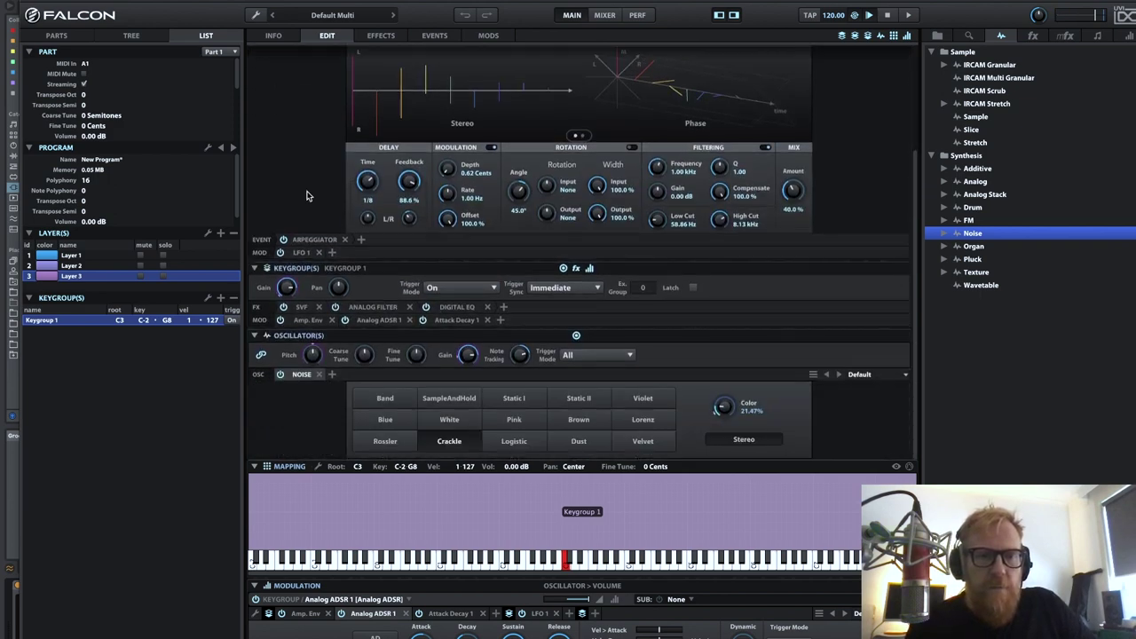
left_click(397, 425)
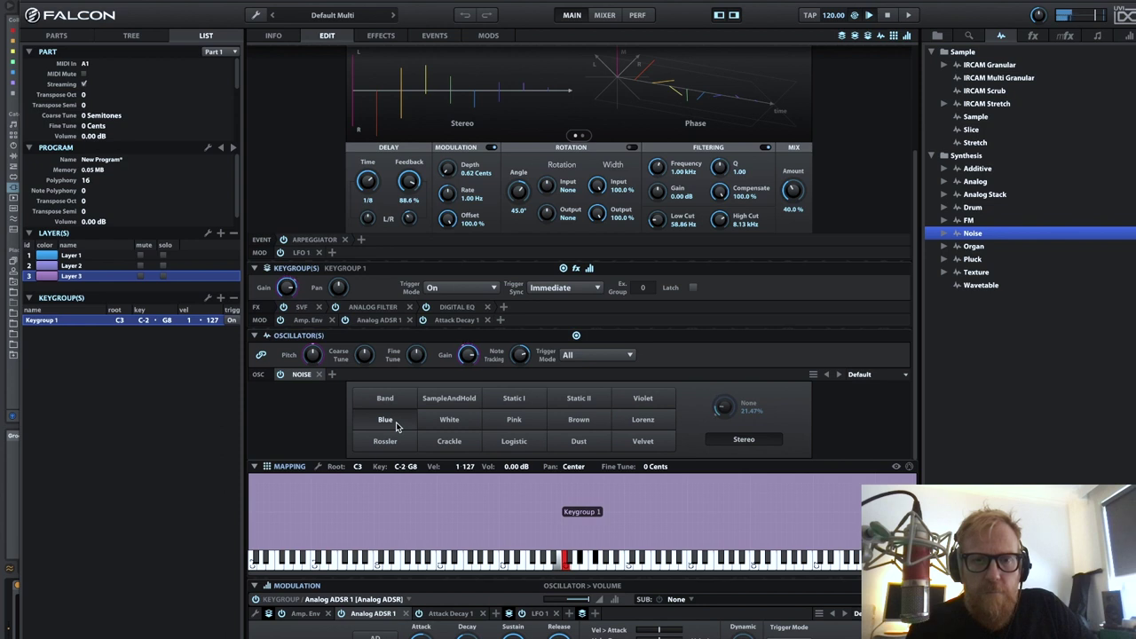
left_click(449, 424)
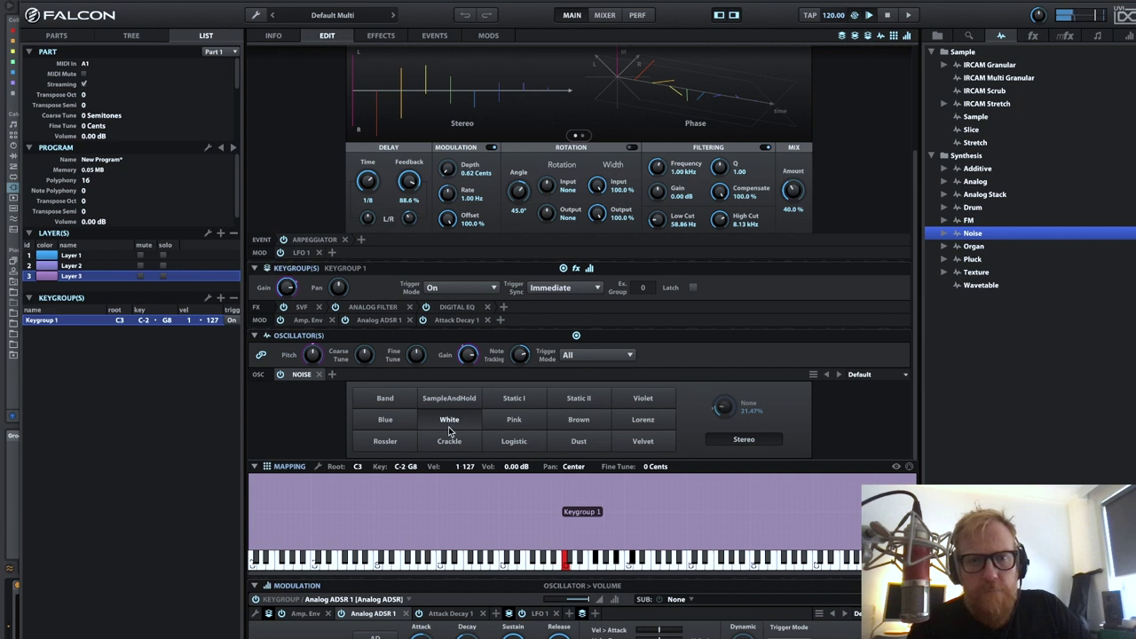
left_click(450, 437)
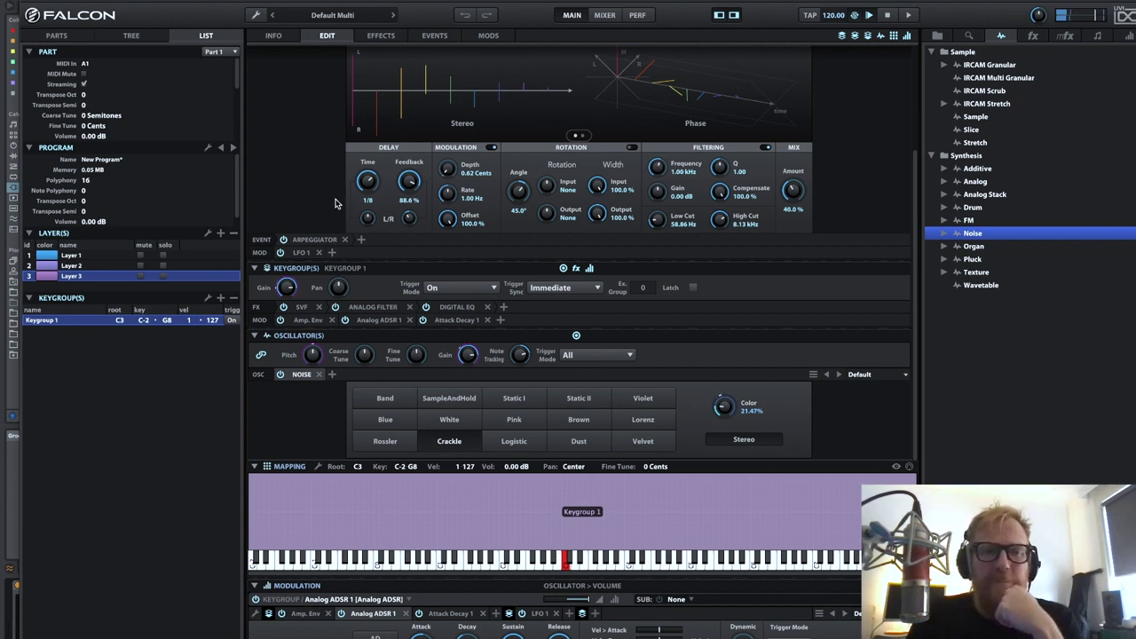
Step: Add a Maximizer effect at the program level and set its threshold to -7.58 dB
scroll(298, 180, "up", 3)
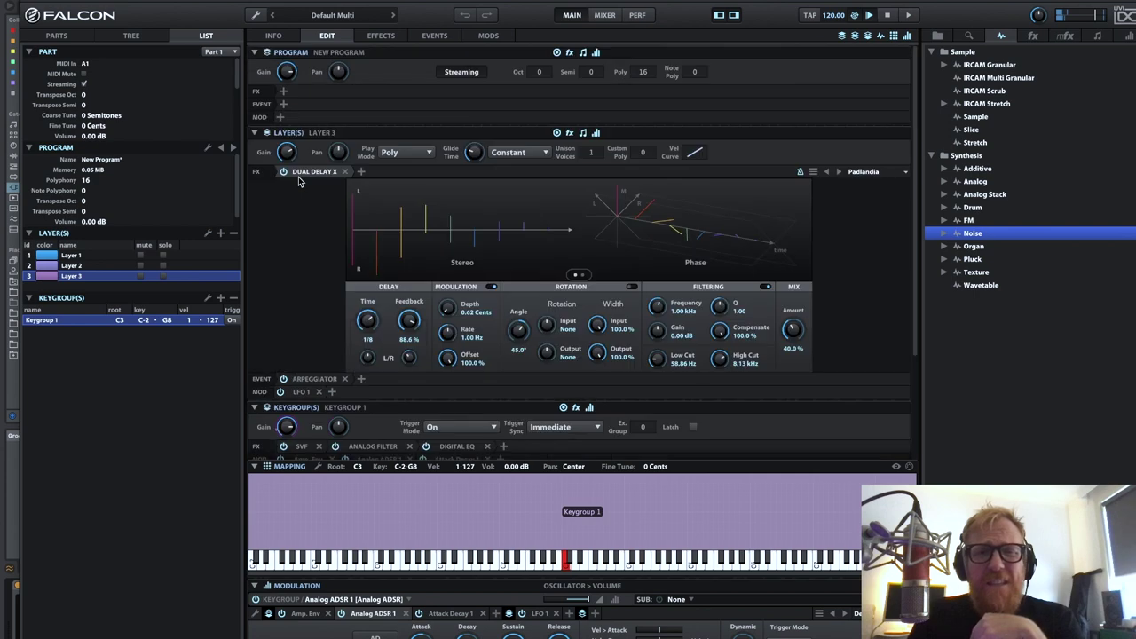
left_click(284, 91)
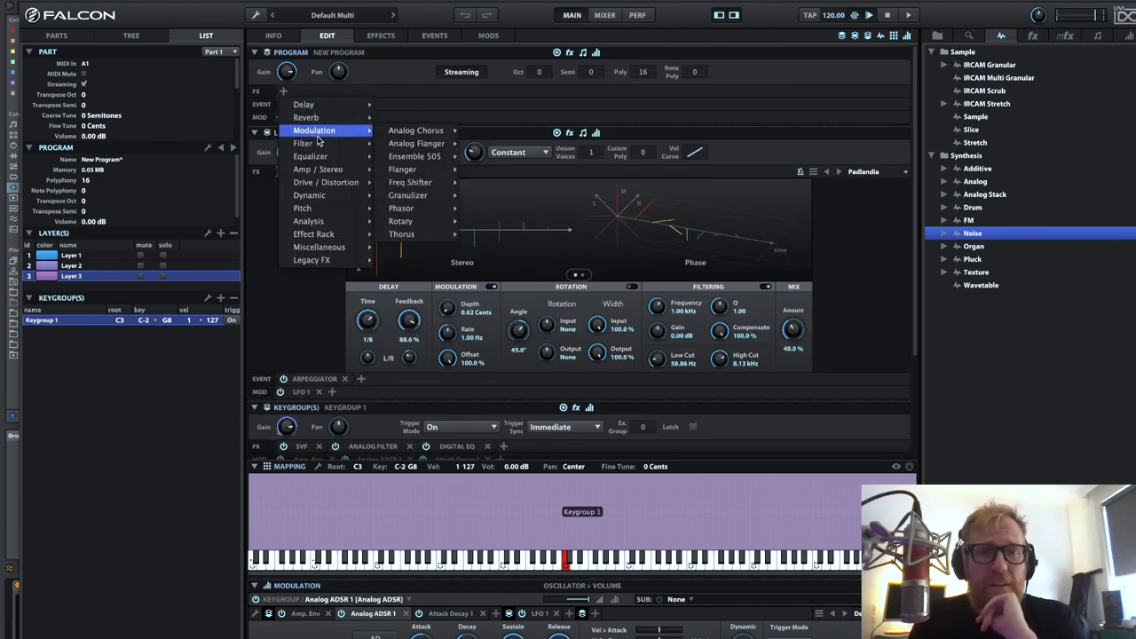
mouse_move(334, 188)
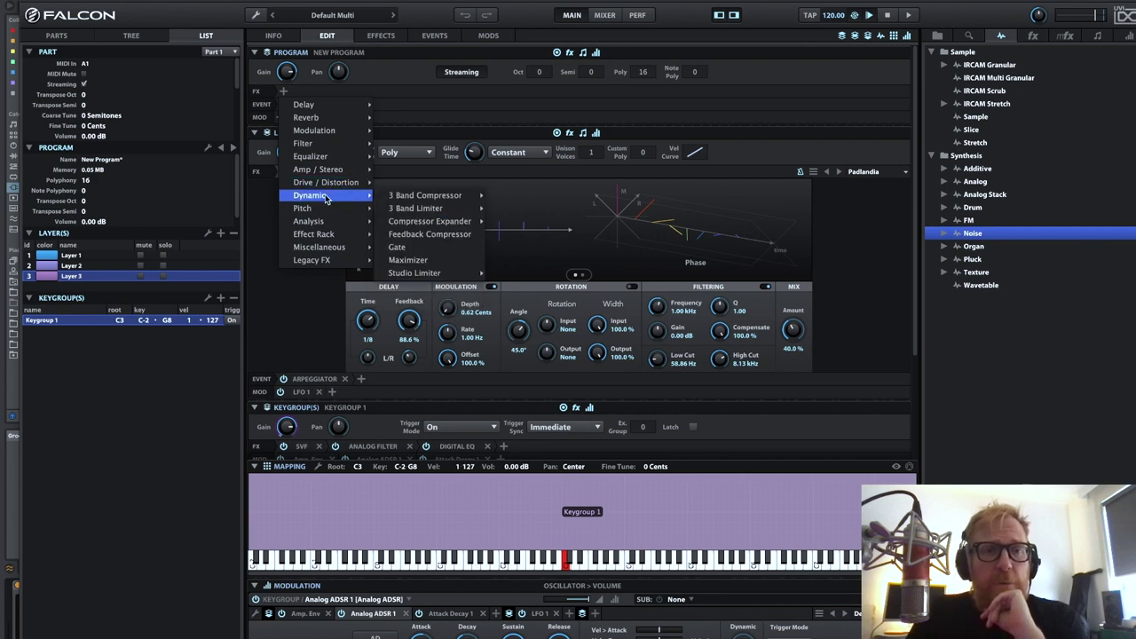
left_click(425, 261)
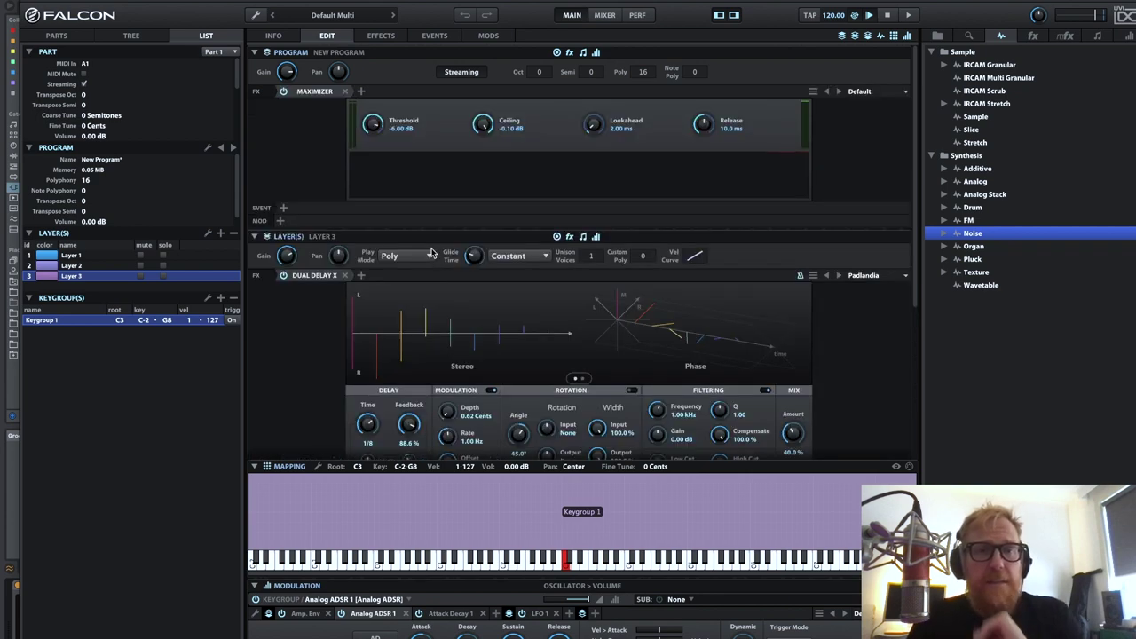
left_click(373, 125)
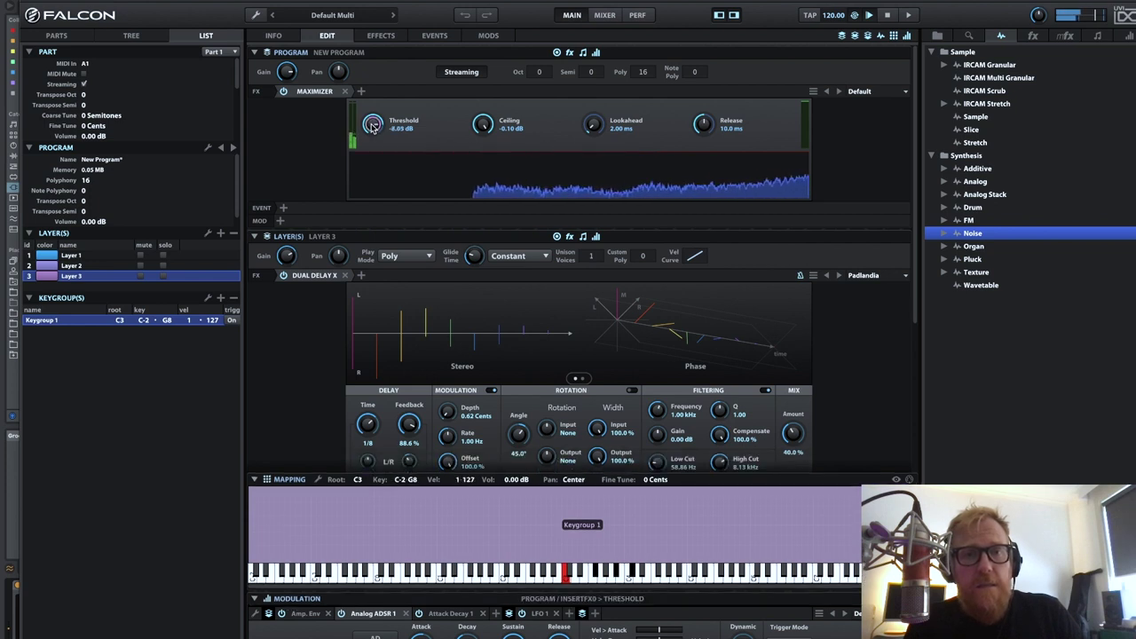
scroll(373, 125, "up", 2)
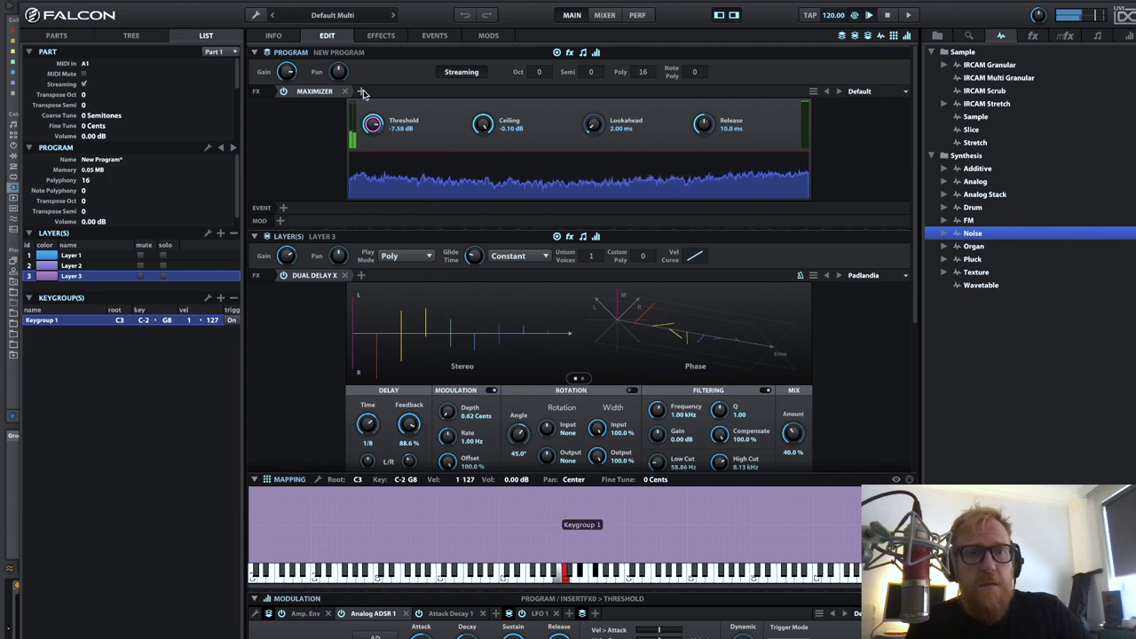
Step: Look through Layer 1 and Layer 2, and return to Layer 3
left_click(86, 255)
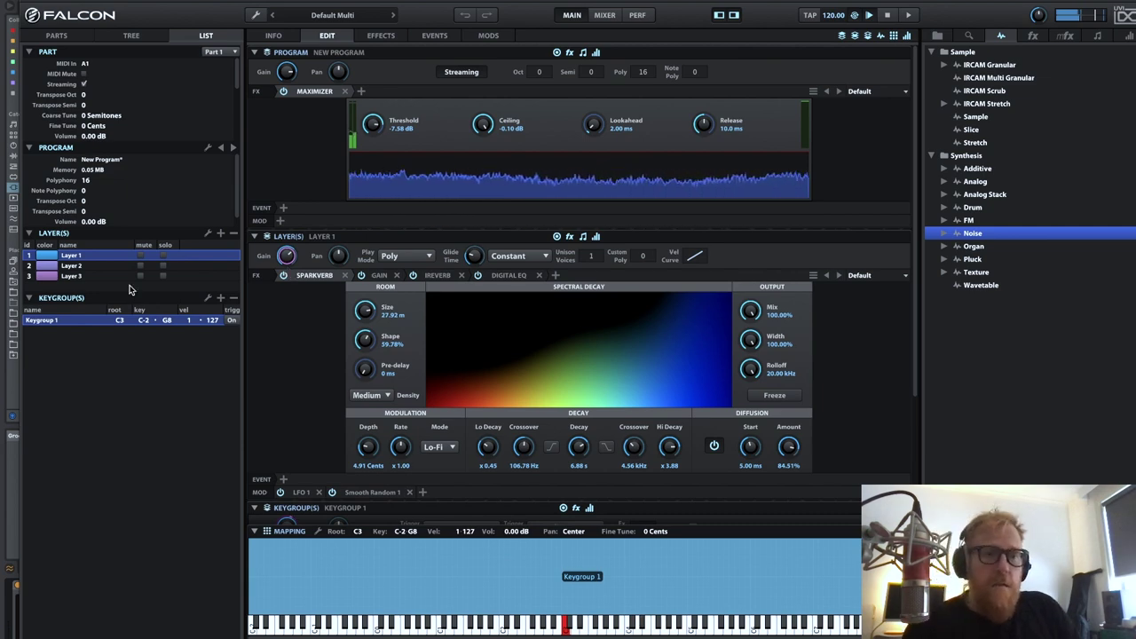
left_click(87, 267)
left_click(85, 276)
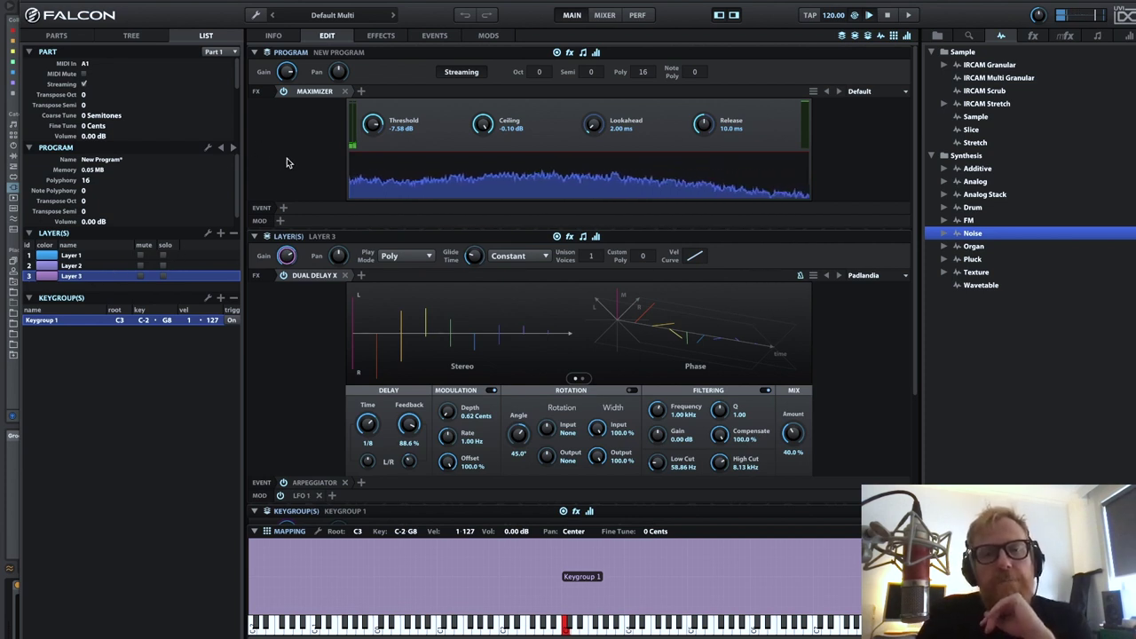
Step: Add a SparkVerb reverb with the Lost Piano preset after Layer 3's delay and set its mix to 42.30%
scroll(302, 329, "down", 1)
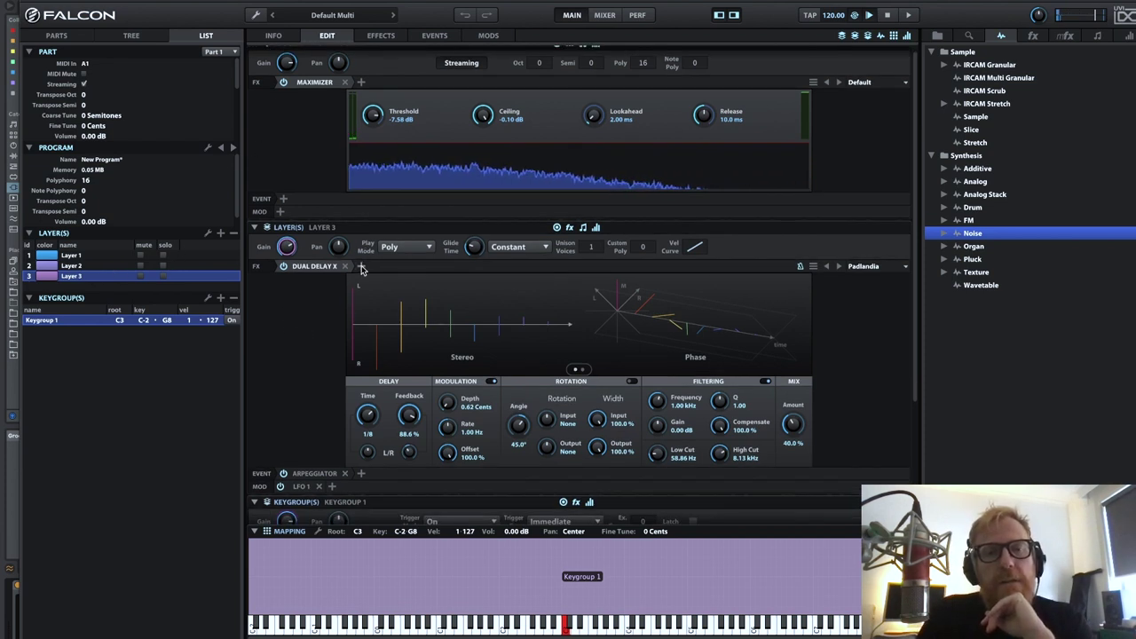
left_click(361, 267)
mouse_move(390, 292)
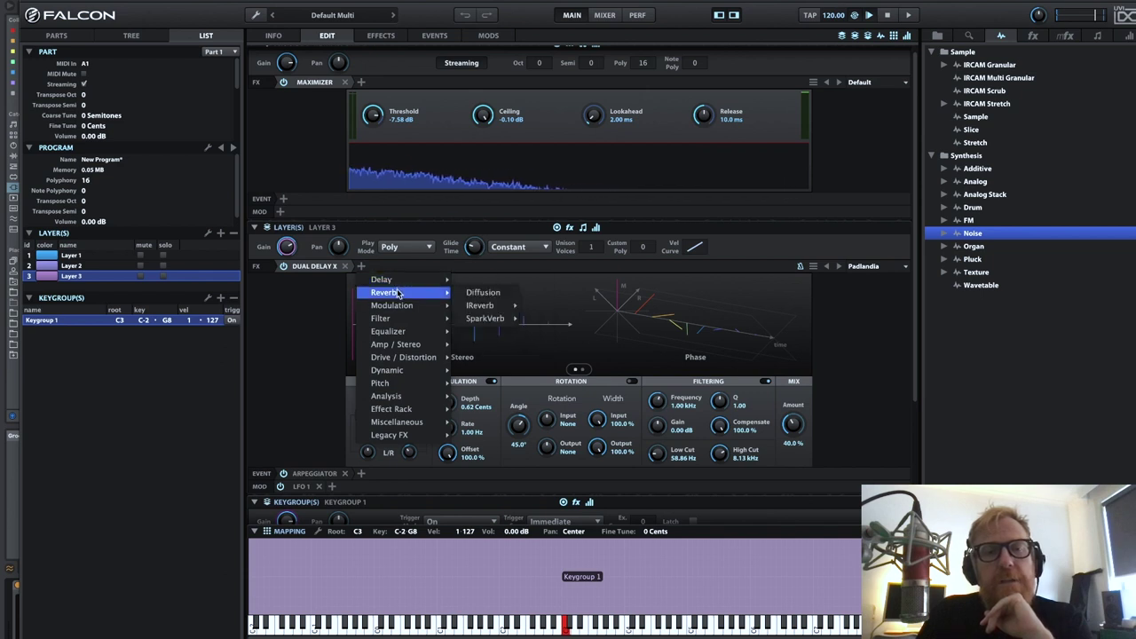
mouse_move(482, 304)
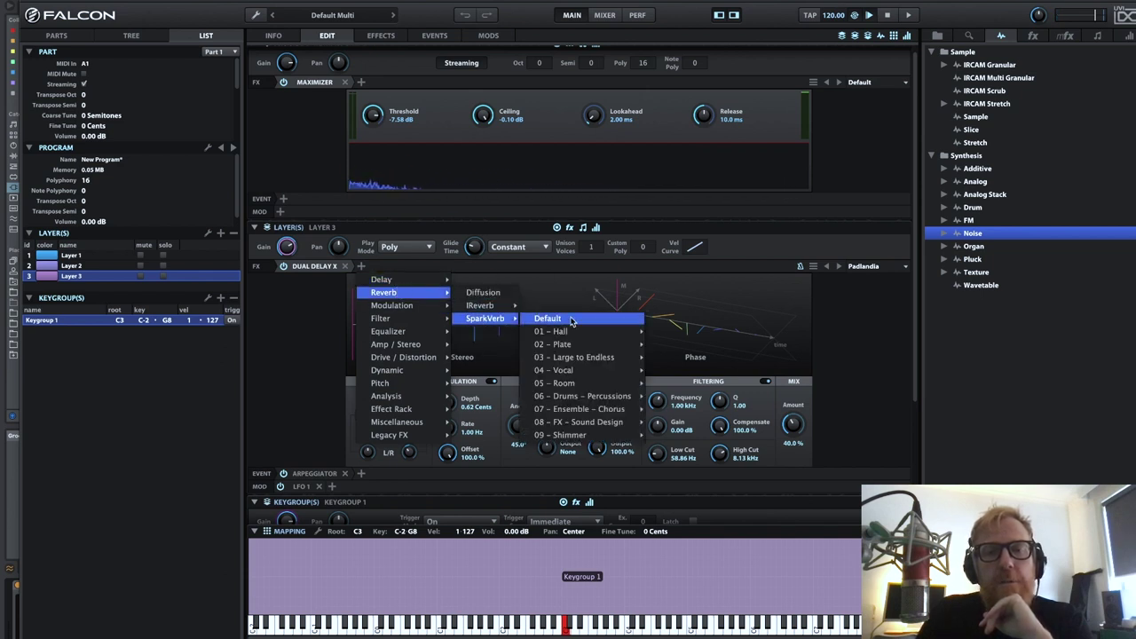
mouse_move(578, 373)
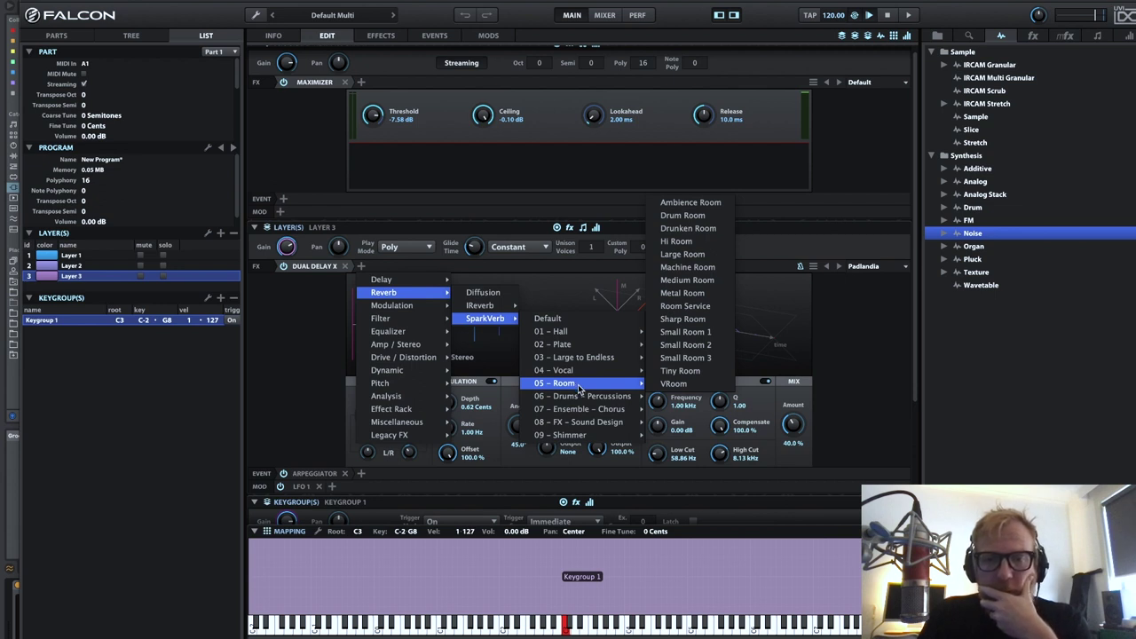
mouse_move(585, 424)
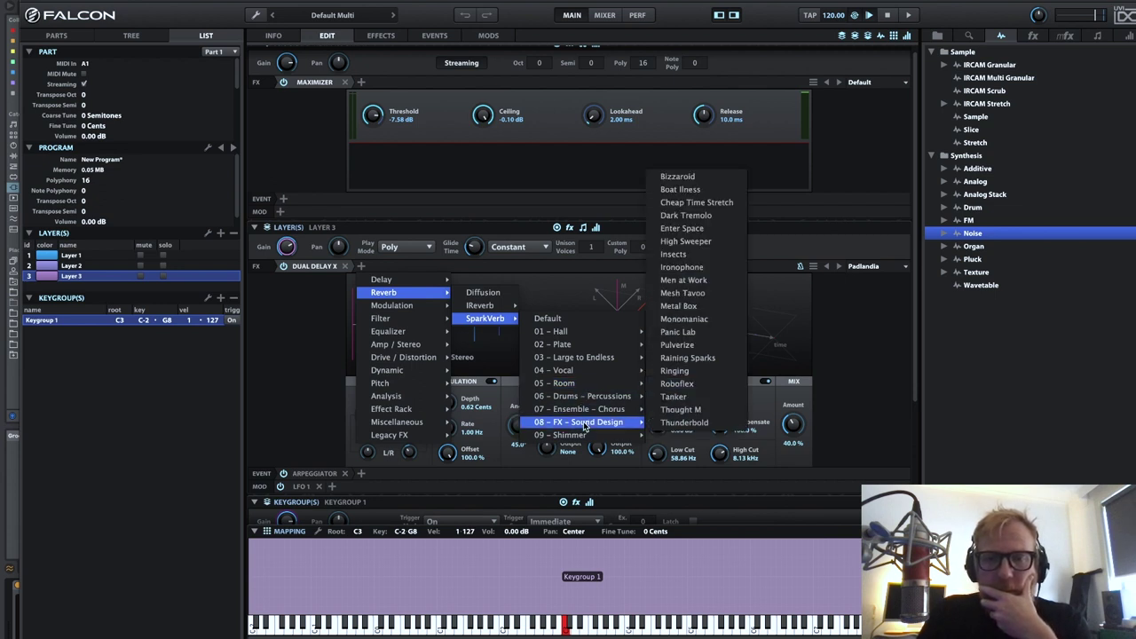
mouse_move(598, 340)
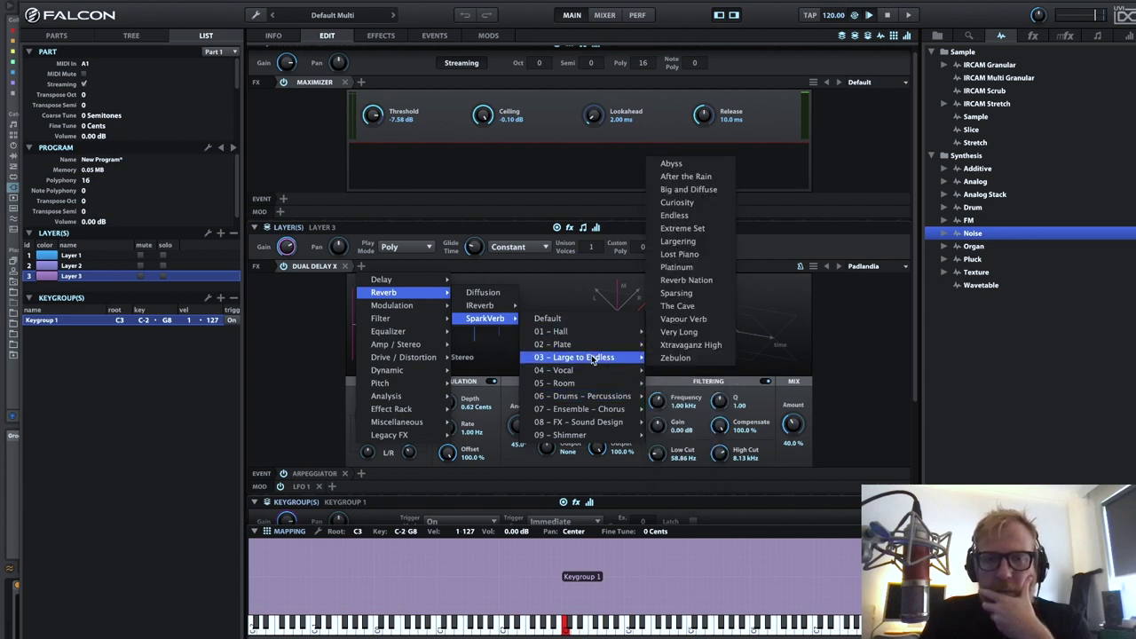
left_click(723, 255)
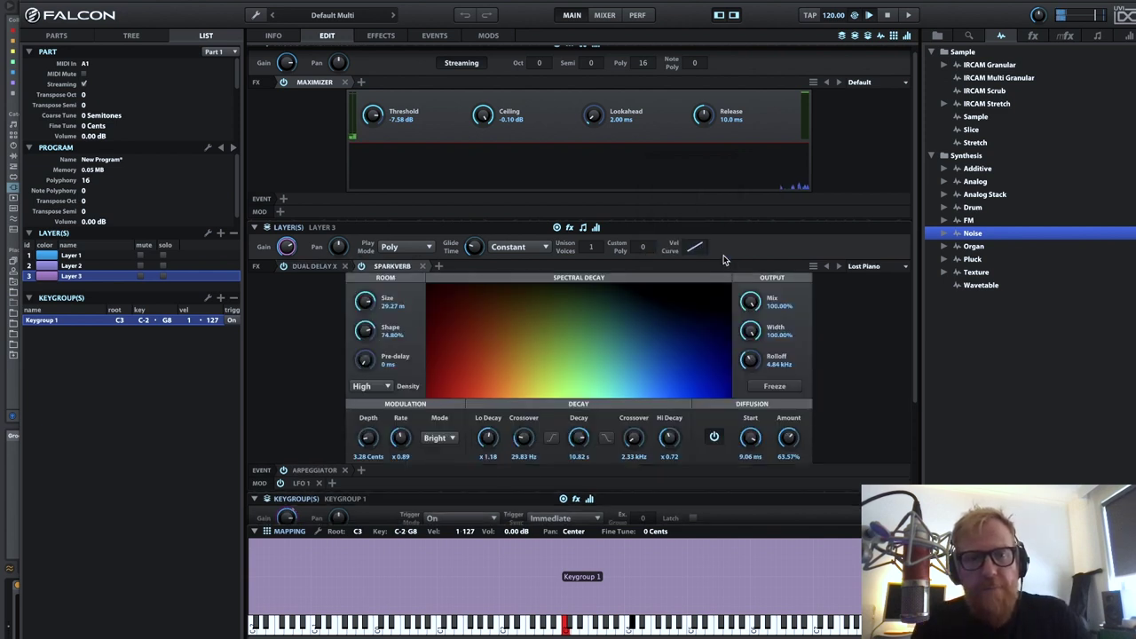
left_click_drag(751, 302, 760, 392)
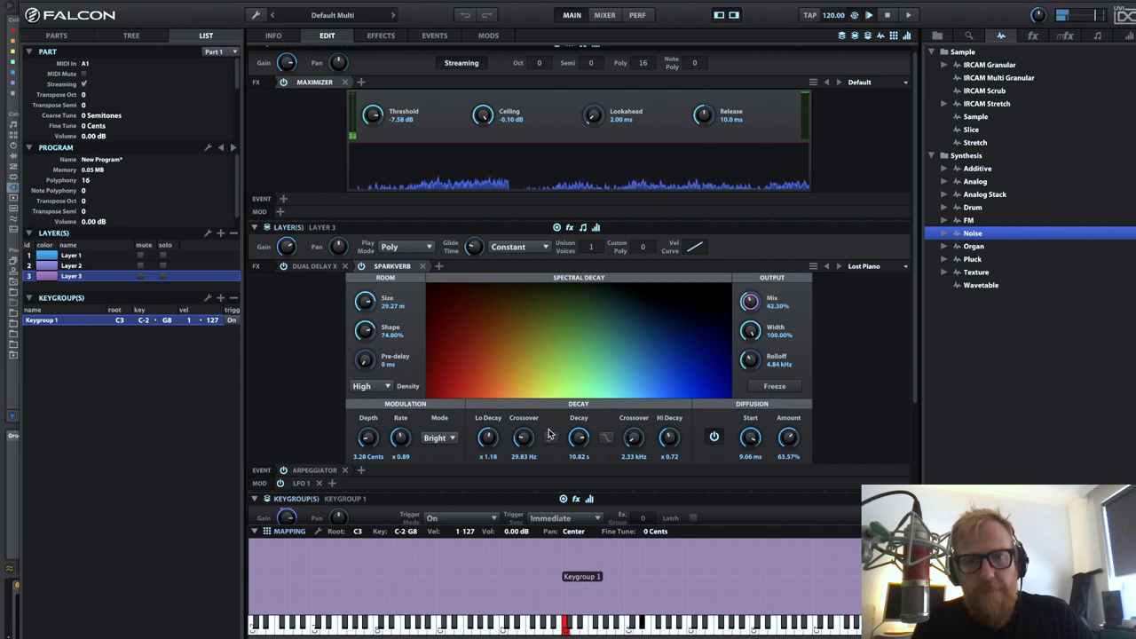
Step: Shape the SparkVerb decay: low decay x0.13 with a 79.16 Hz crossover, main decay 6.31 s, high decay x1.03
left_click_drag(487, 437, 497, 477)
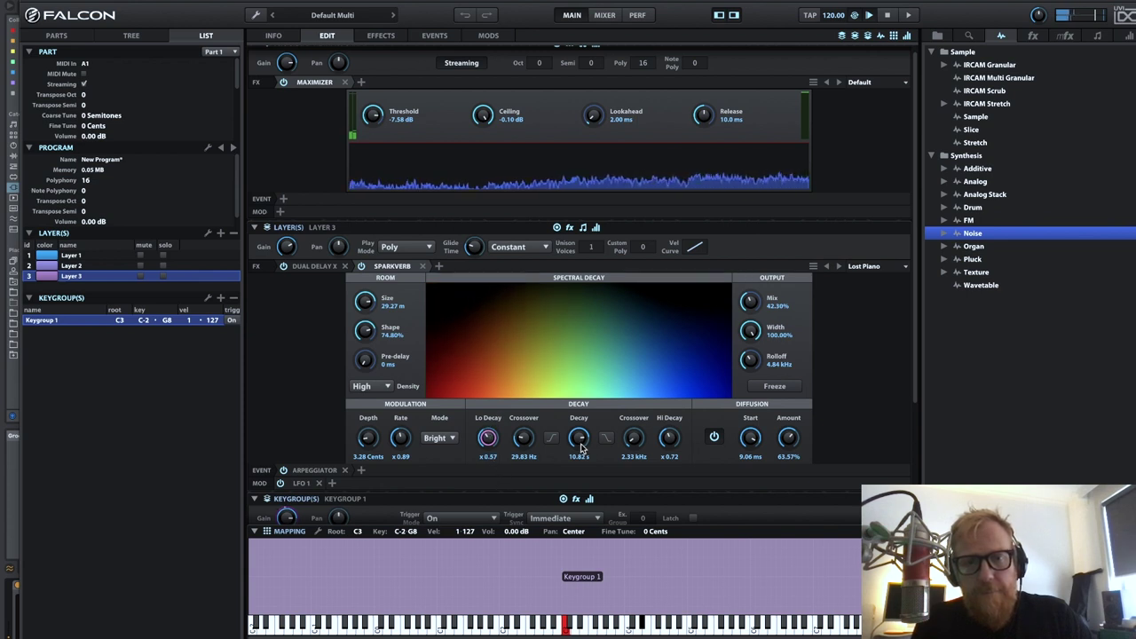
left_click_drag(580, 438, 585, 461)
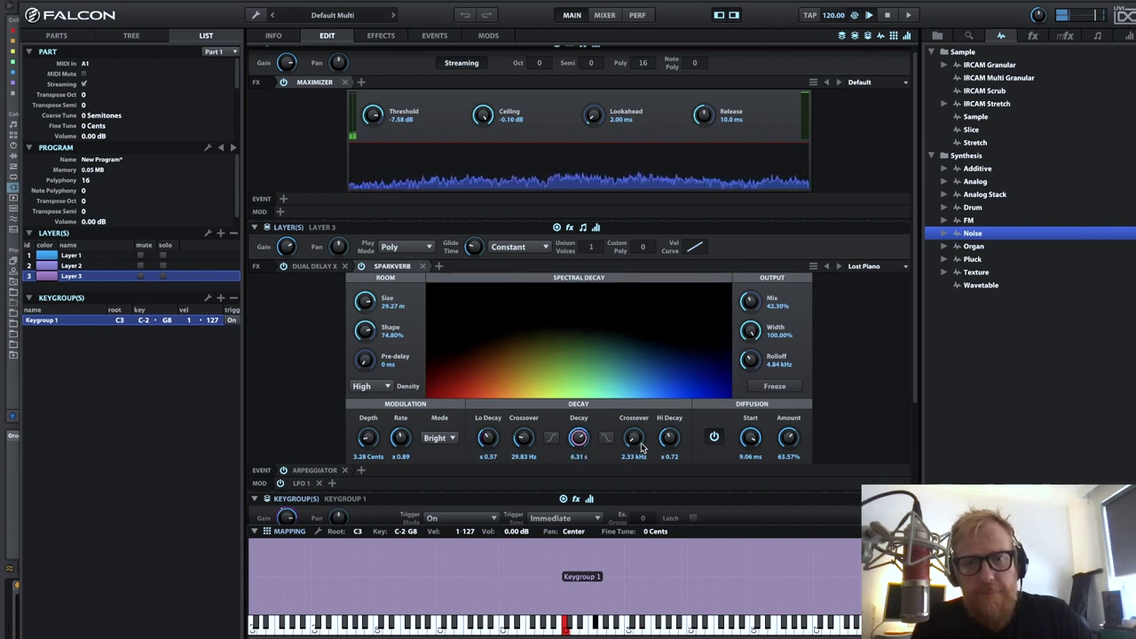
left_click_drag(670, 443, 673, 428)
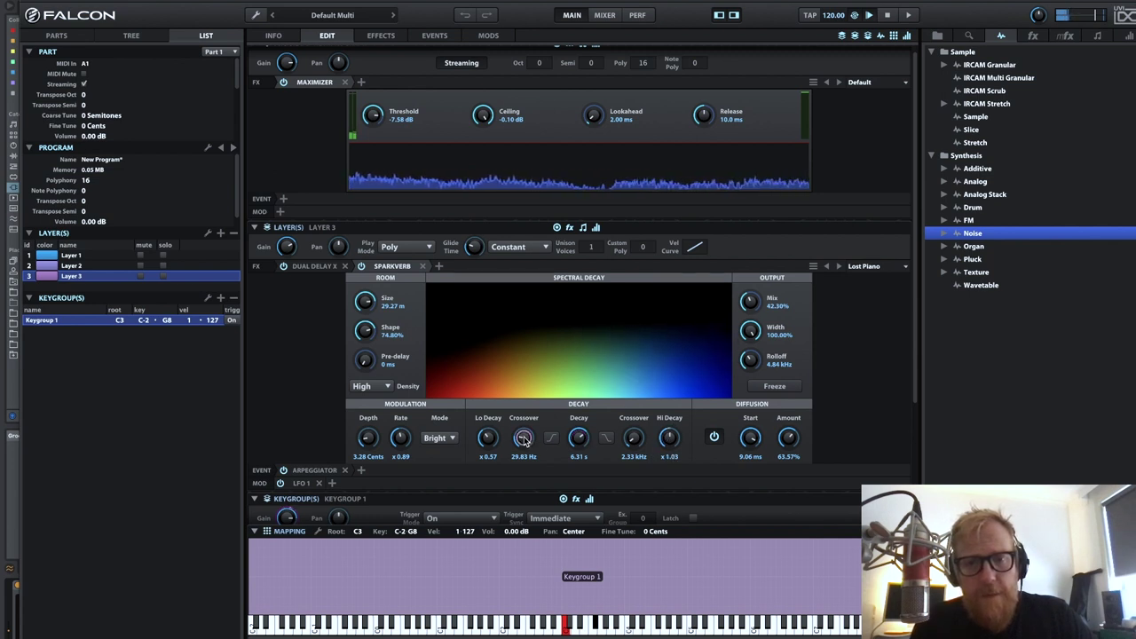
left_click_drag(524, 441, 542, 356)
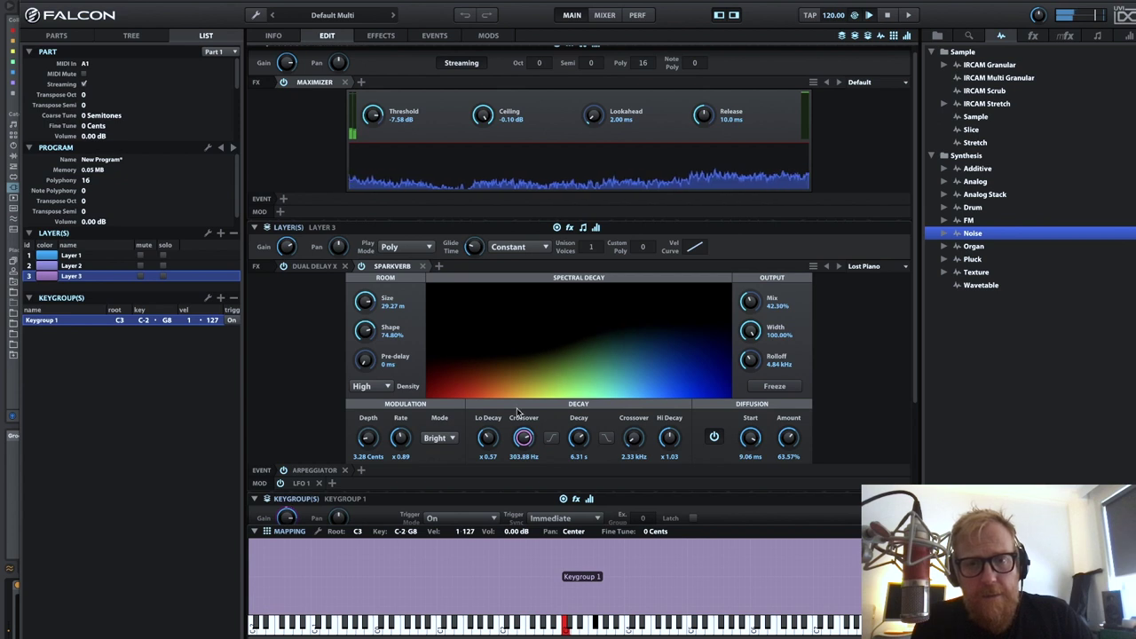
left_click_drag(488, 438, 524, 510)
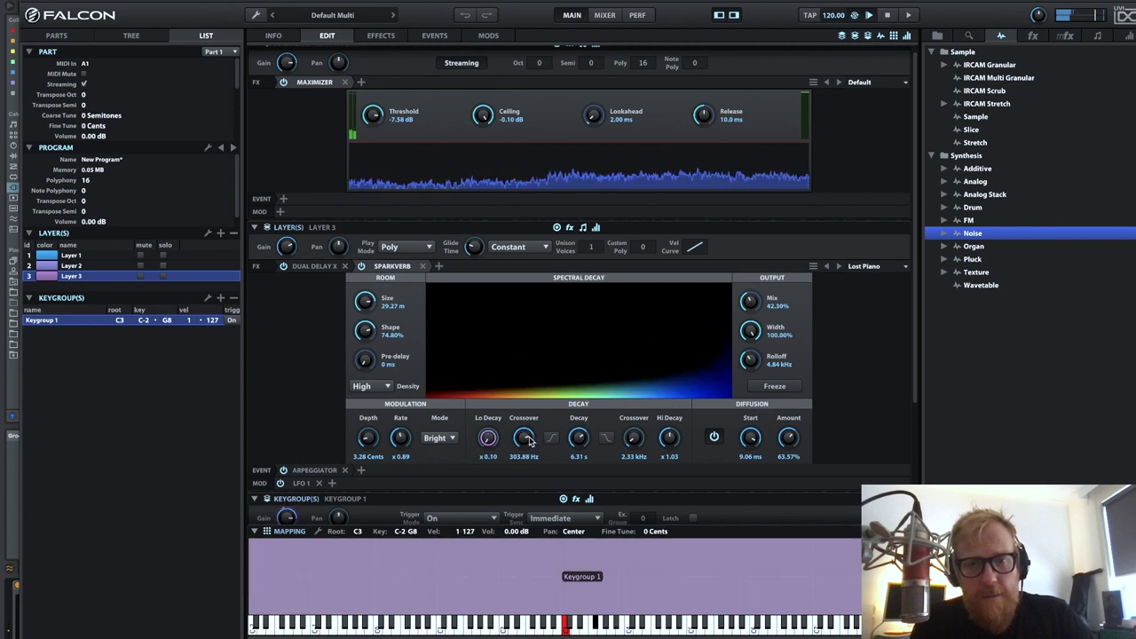
left_click_drag(488, 445, 524, 482)
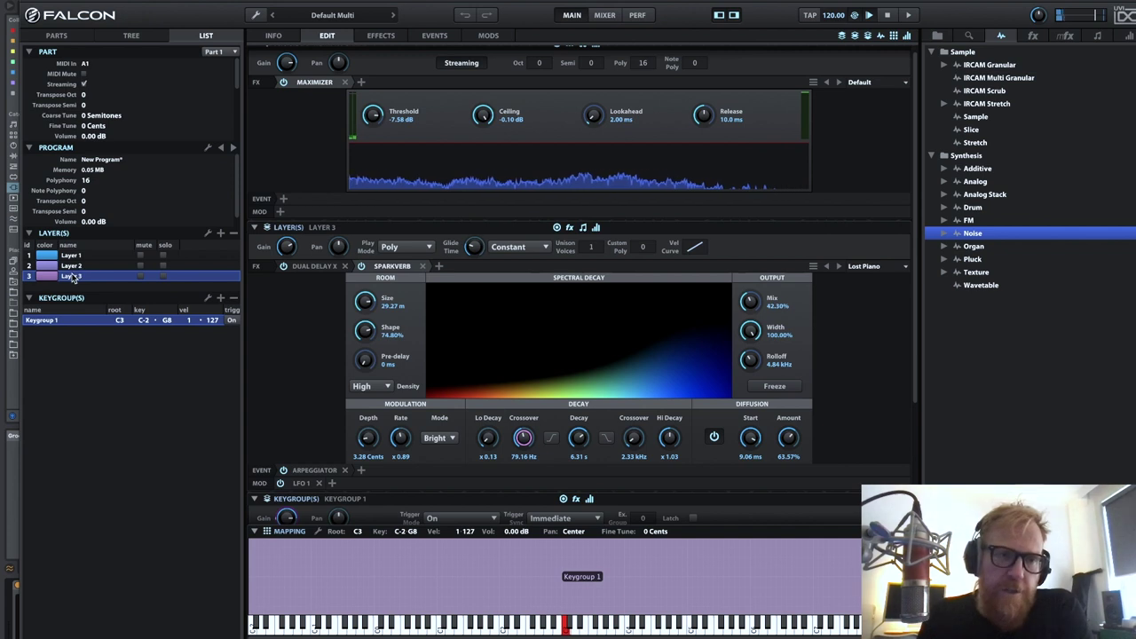
Step: Modulate Layer 3's pan with a new layer-level LFO using the Random S&H waveform, and reopen the Analog ADSR 1 envelope
scroll(274, 316, "up", 1)
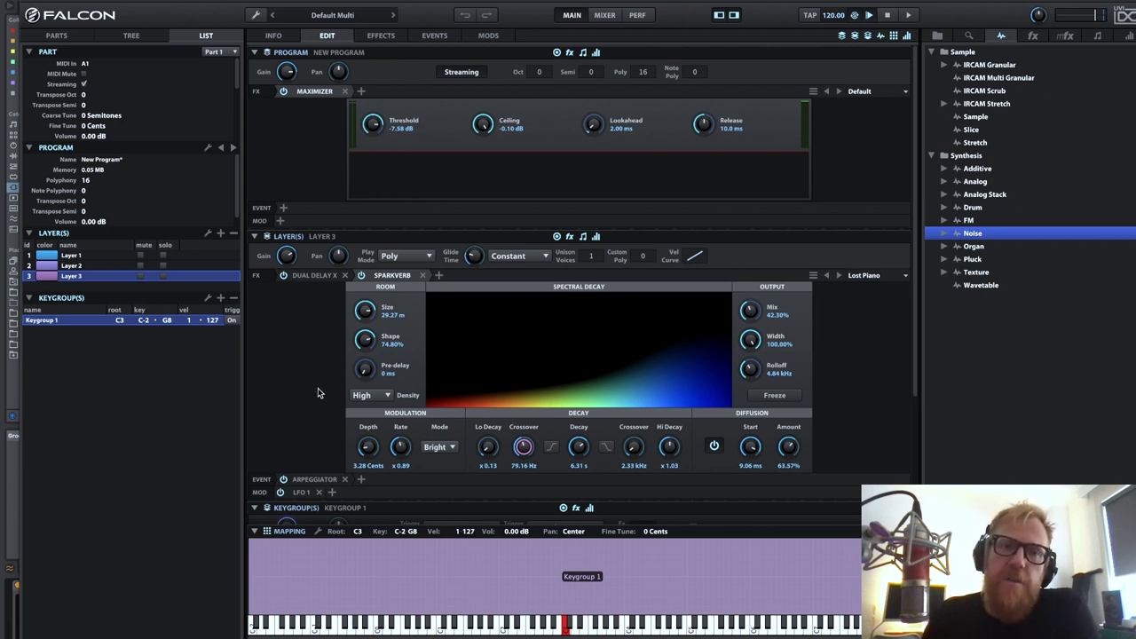
left_click(337, 258)
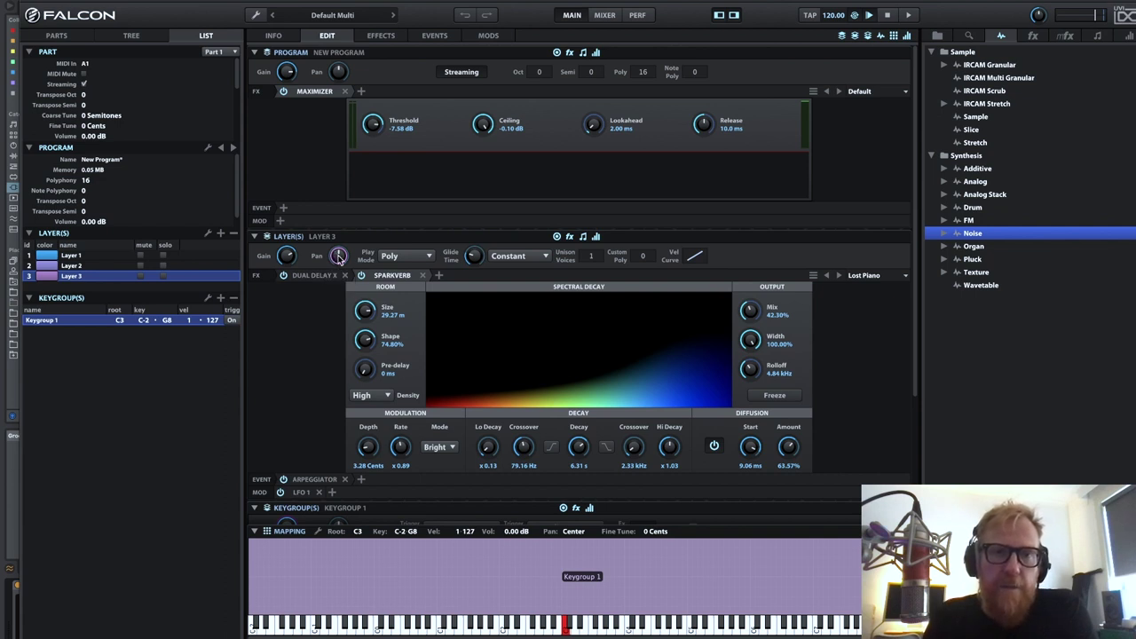
right_click(339, 256)
mouse_move(382, 261)
mouse_move(497, 361)
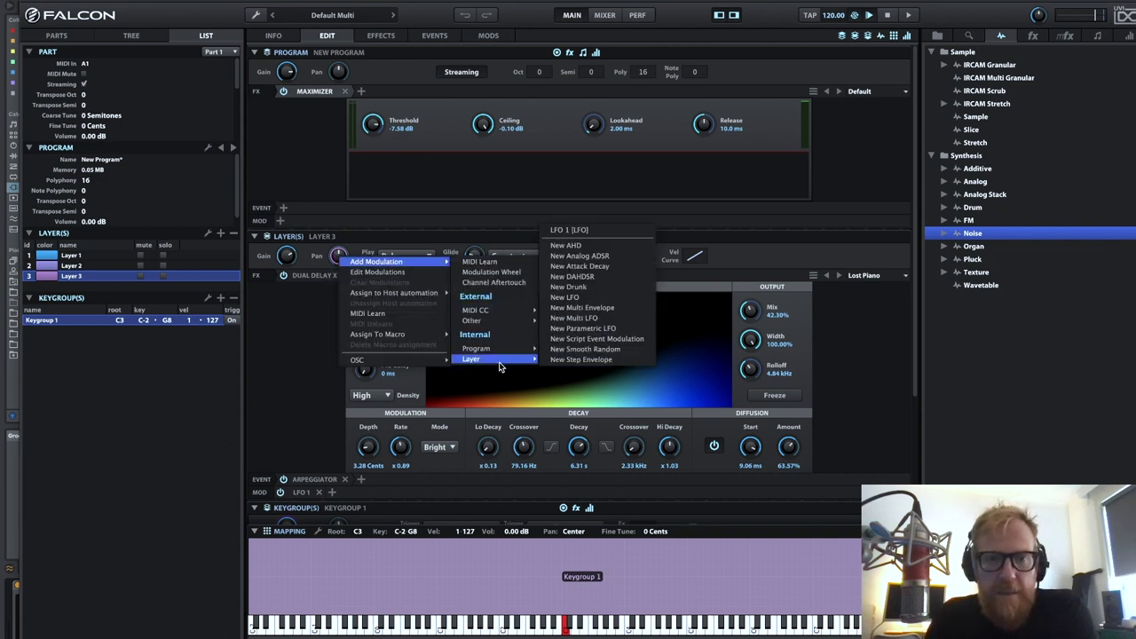
left_click(617, 297)
left_click(404, 631)
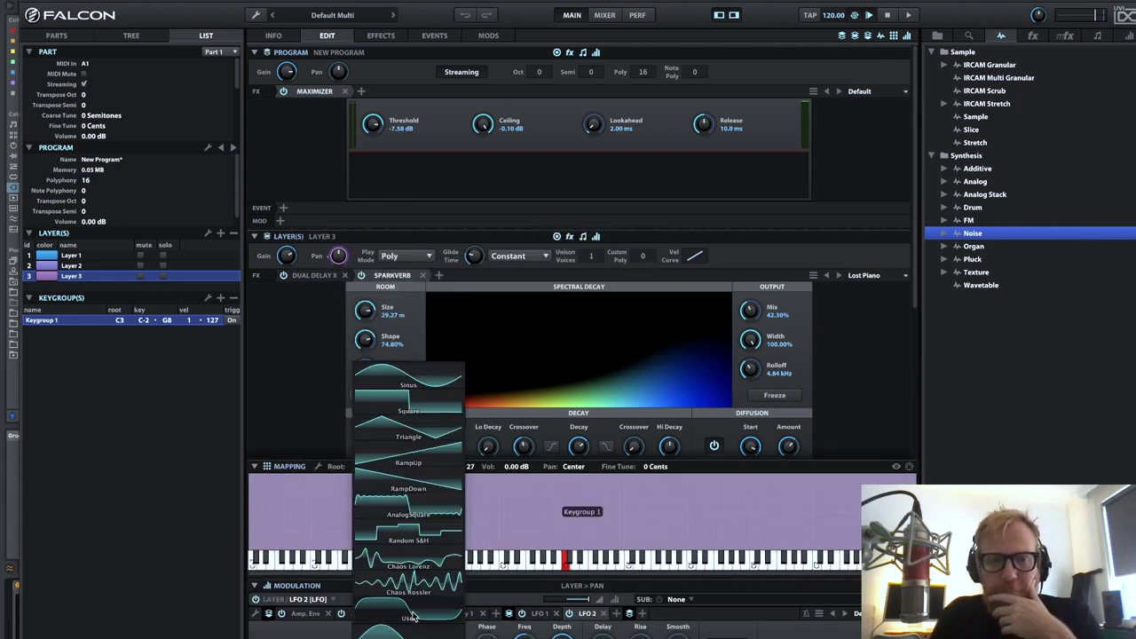
left_click(421, 532)
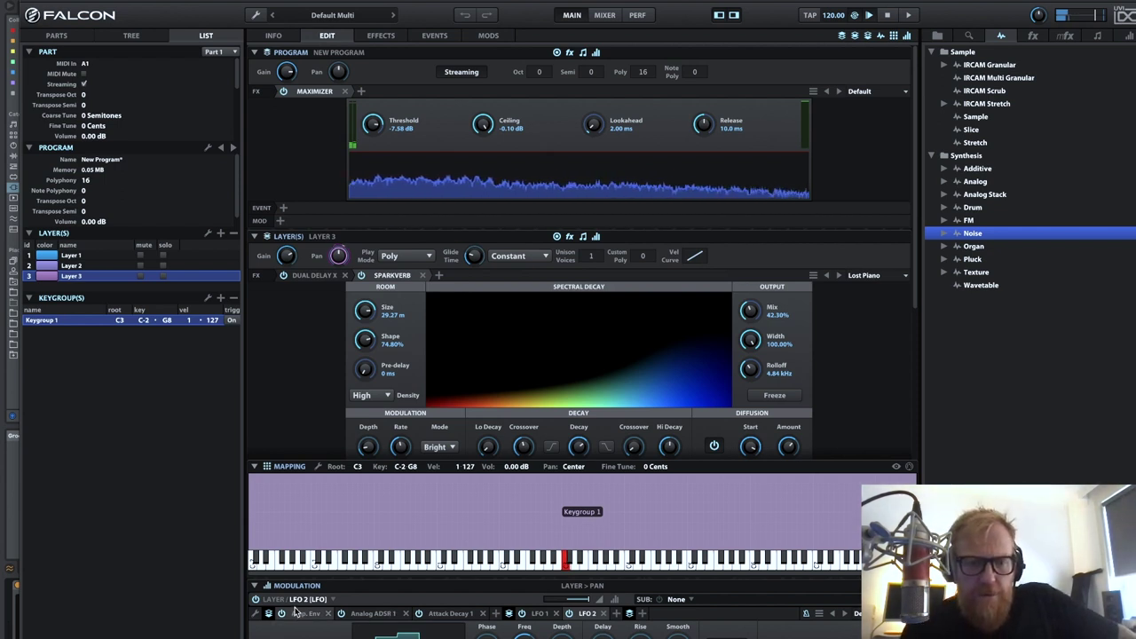
left_click(376, 615)
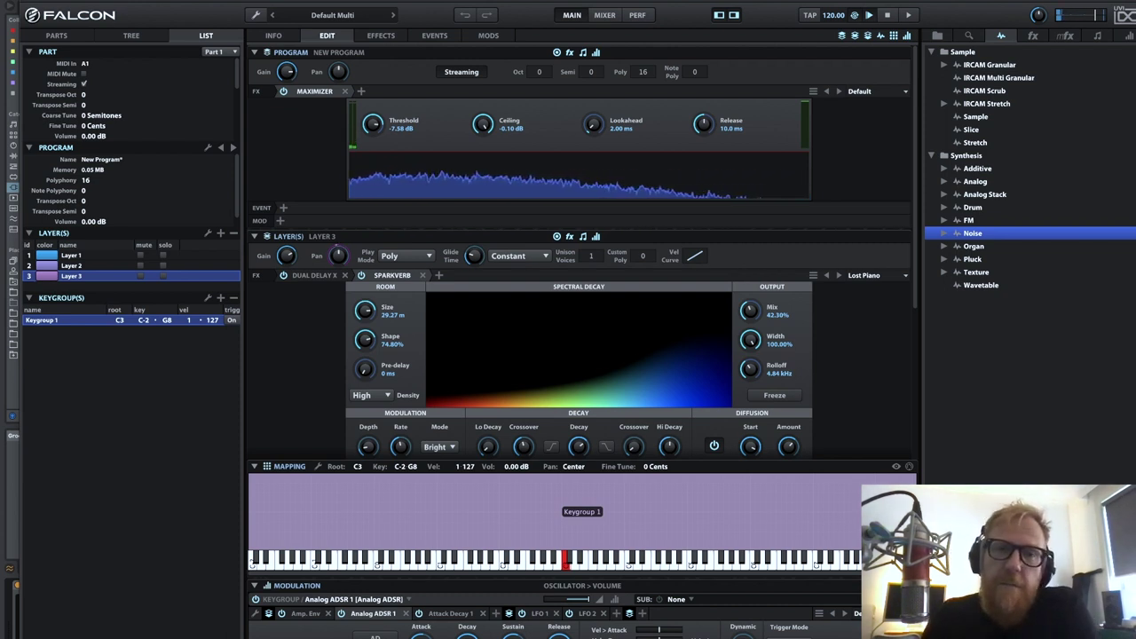
Step: Add a default Digital EQ at the program level and move it ahead of the Maximizer
left_click(361, 91)
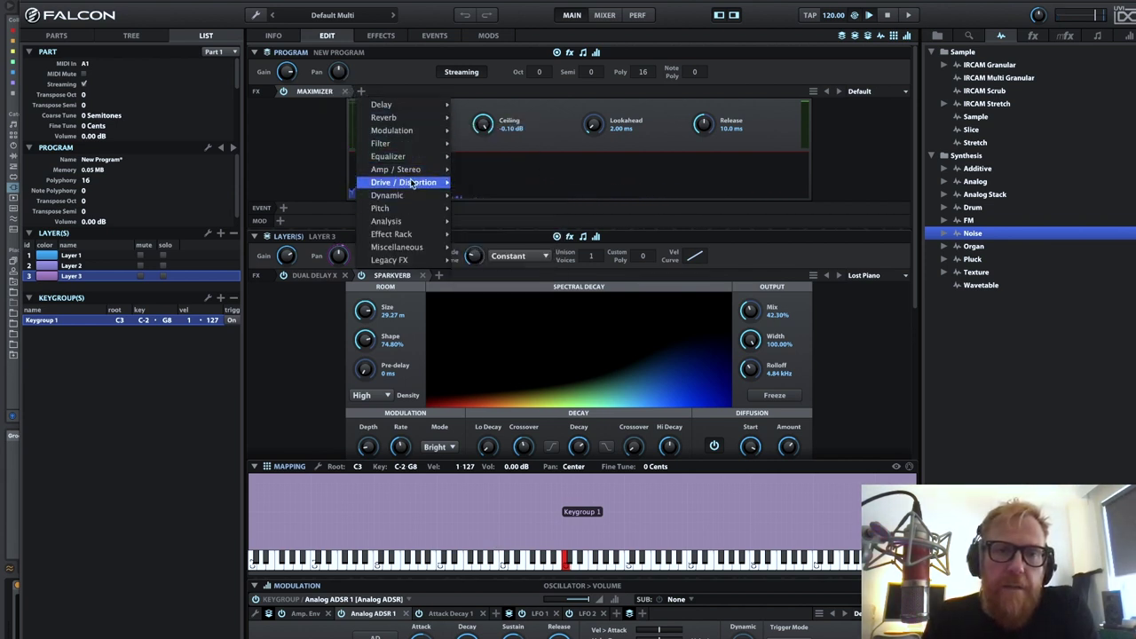
mouse_move(382, 157)
mouse_move(487, 195)
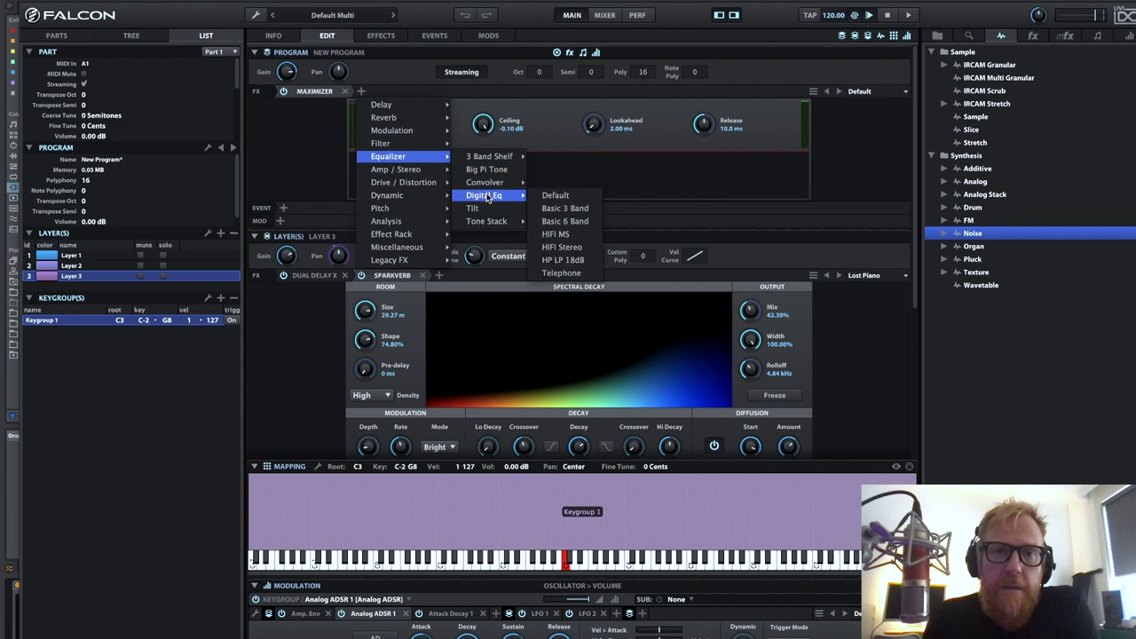
left_click(555, 195)
left_click_drag(393, 92, 308, 98)
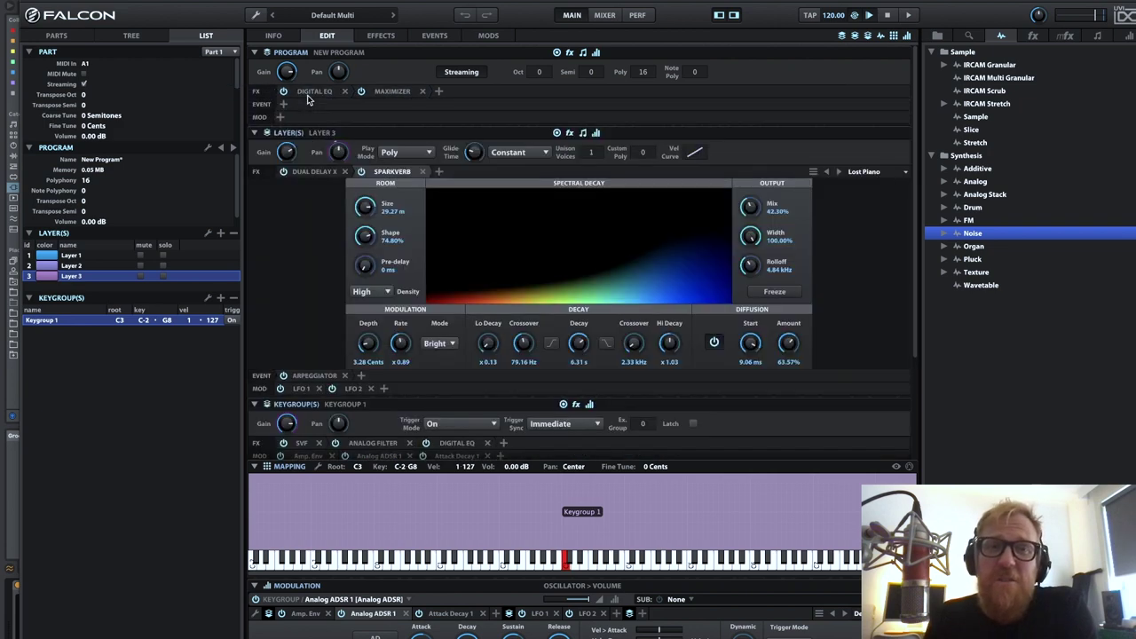
Step: Open the program's Digital EQ and cut peak bands by about 5 dB at 423 Hz, 5.5 dB at 2.5 kHz and 5.5 dB at 154 Hz
left_click(318, 96)
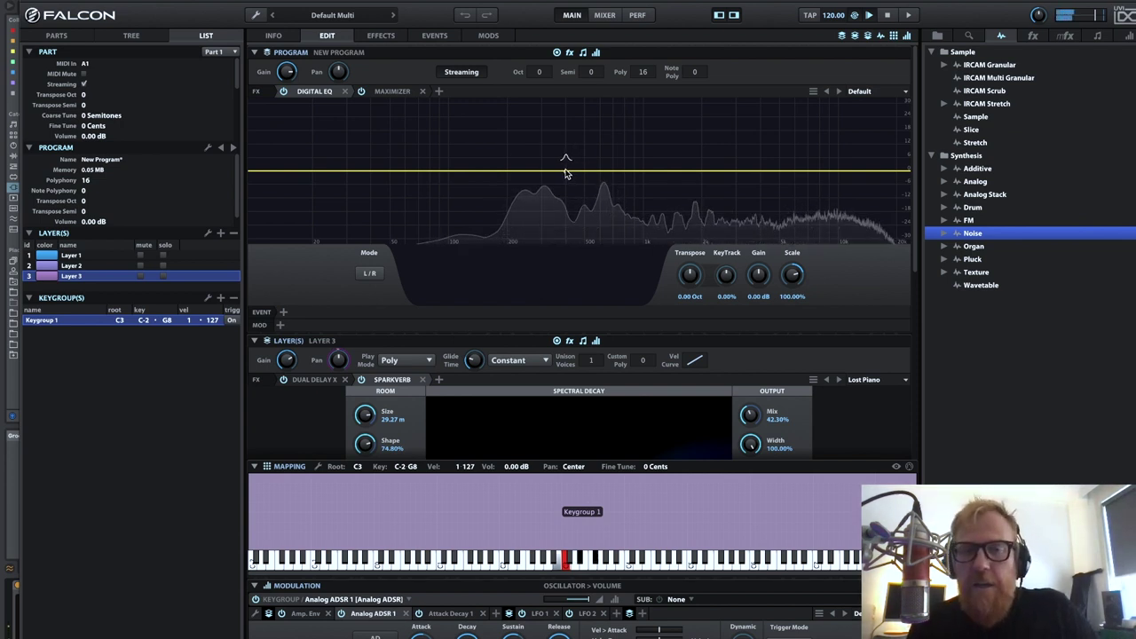
left_click_drag(571, 173, 571, 186)
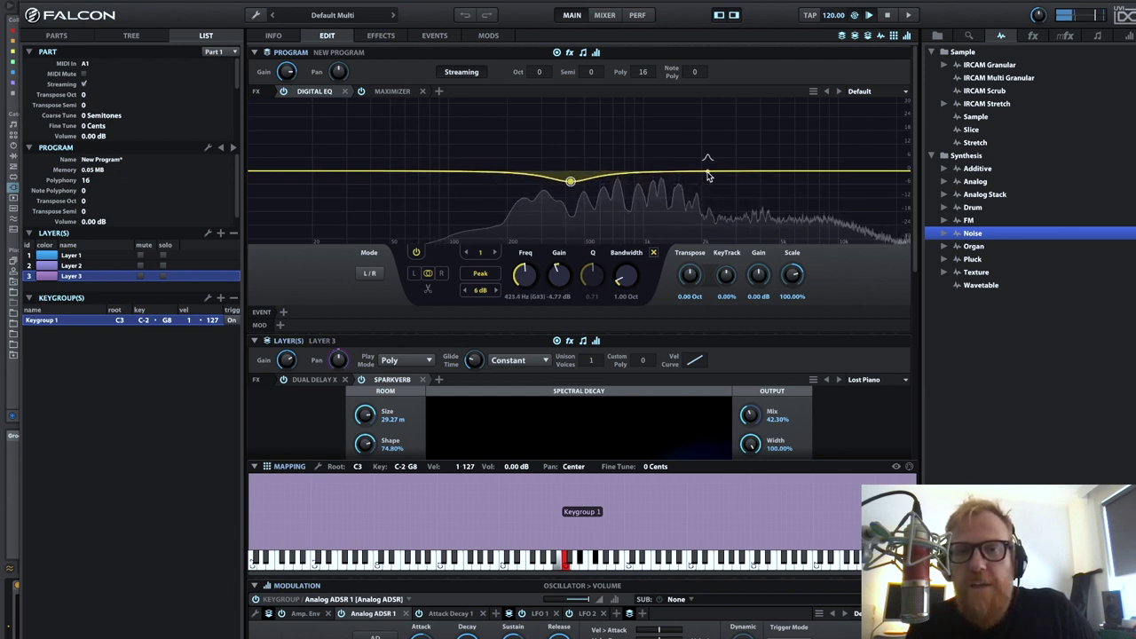
left_click_drag(741, 170, 720, 188)
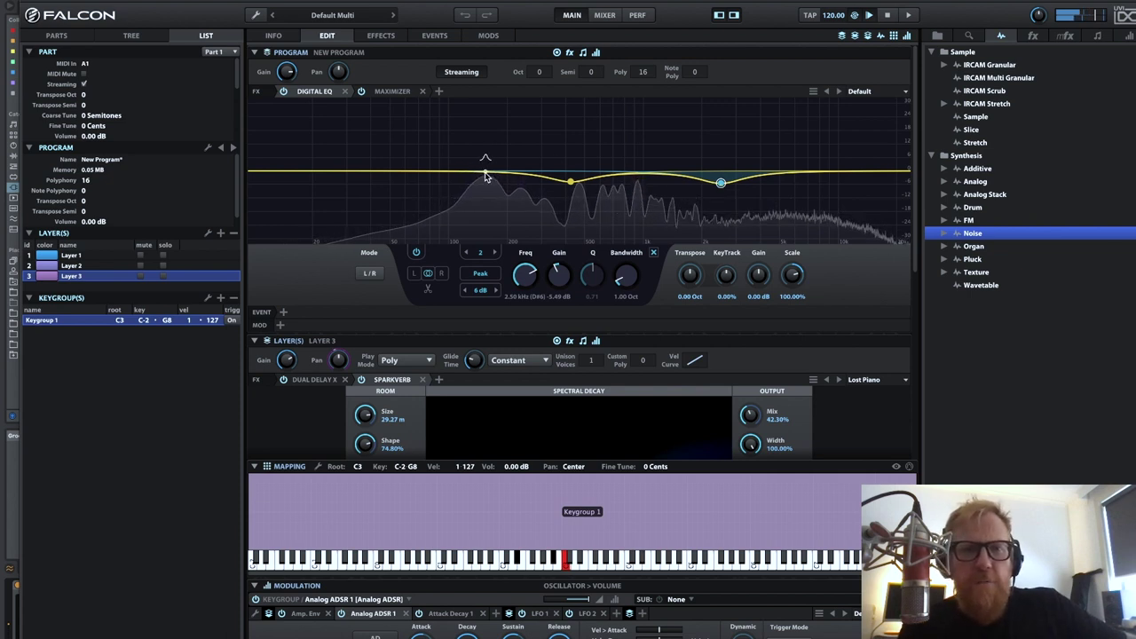
left_click_drag(484, 177, 485, 186)
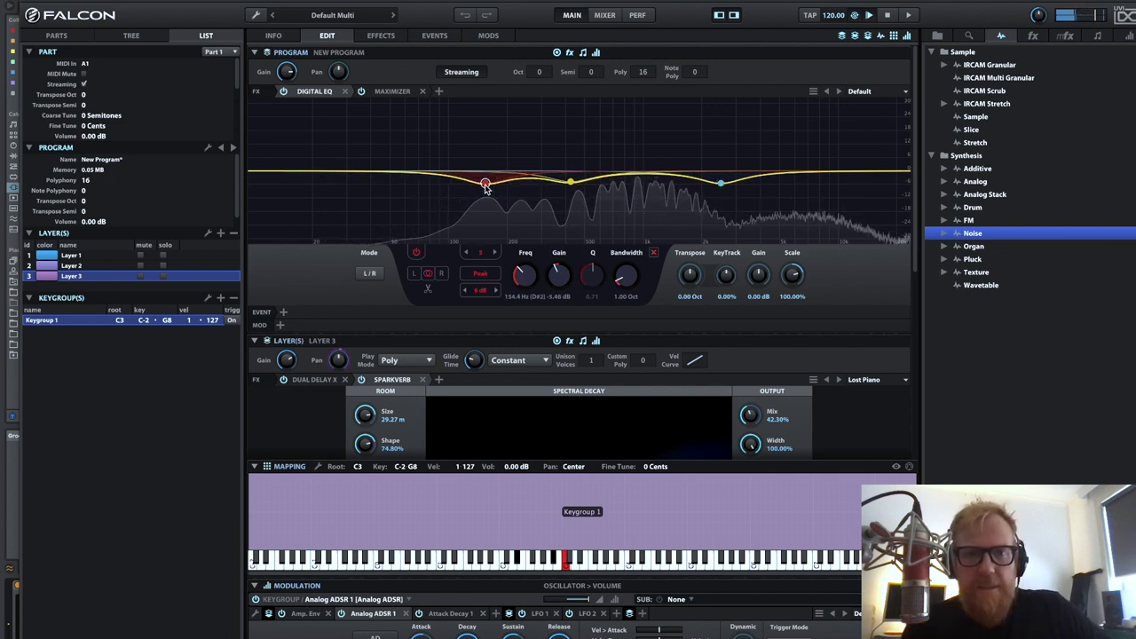
Step: Set the lowest peak band of the program's Digital EQ to a 12 dB slope, 1.66 Oct bandwidth and -7.34 dB gain
left_click(498, 291)
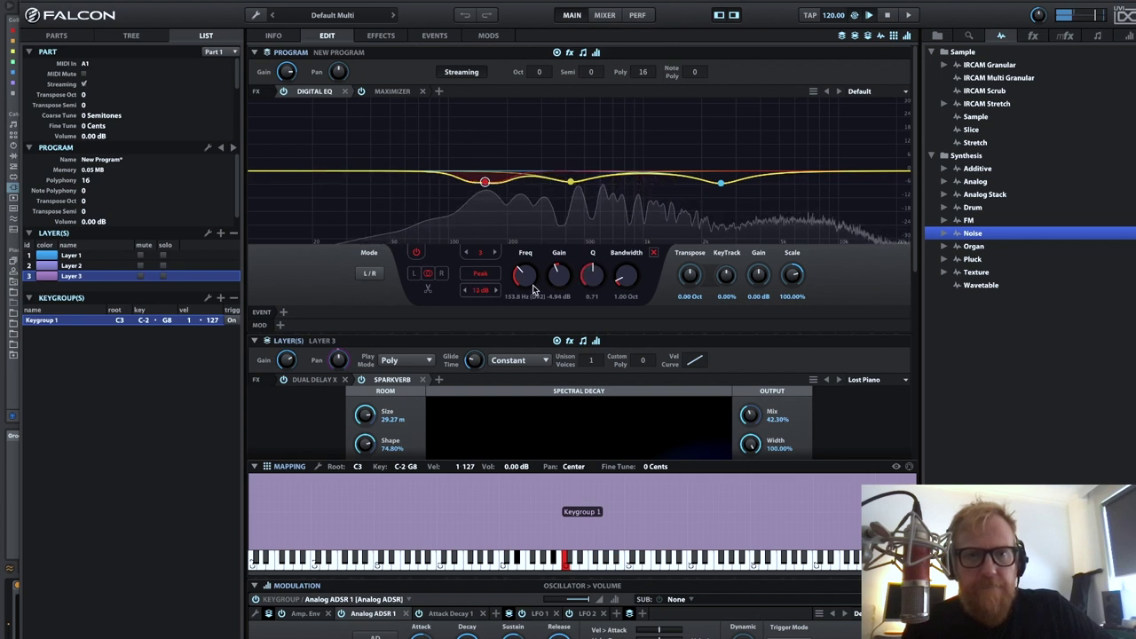
left_click_drag(628, 279, 628, 272)
left_click_drag(555, 276, 558, 284)
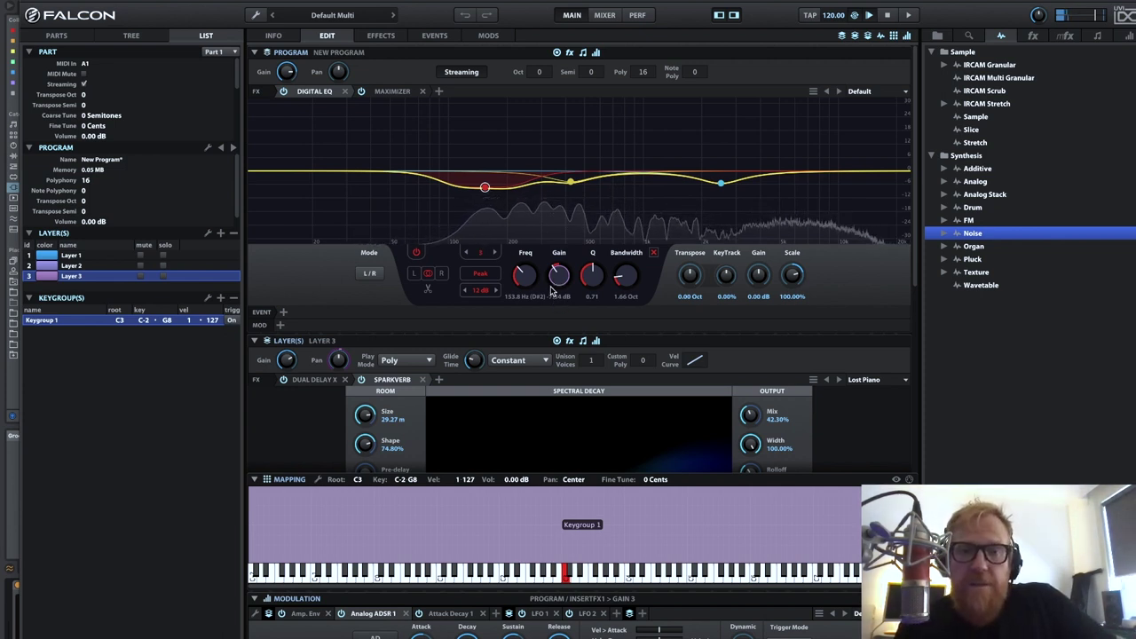
Step: Examine which modulation sources can be added to the lowest EQ band's gain, without assigning one
right_click(559, 278)
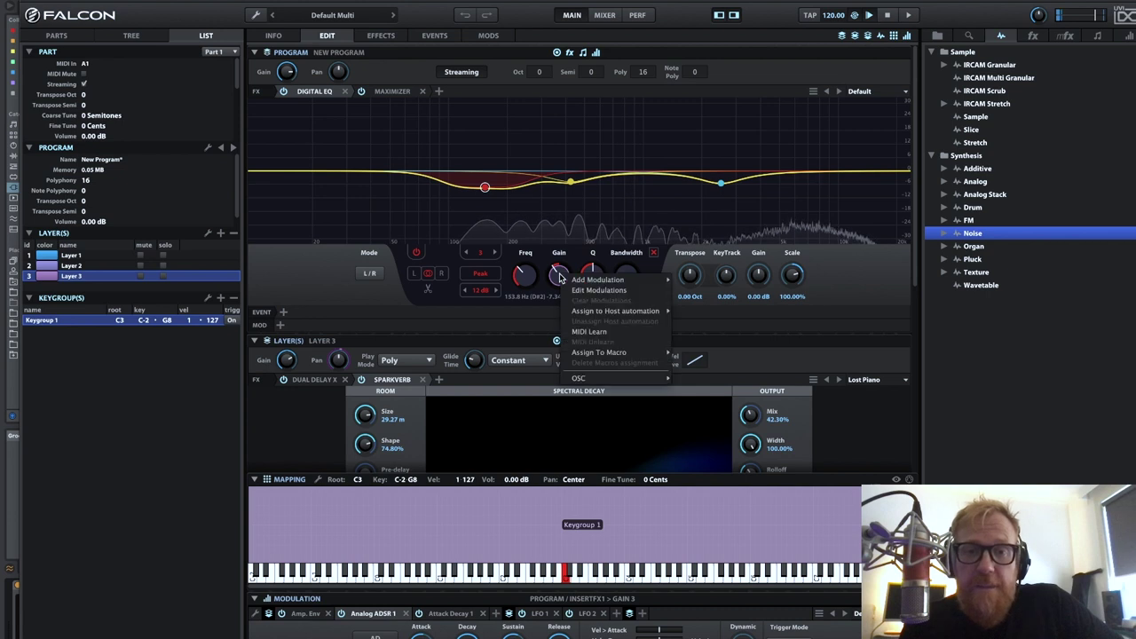
mouse_move(606, 281)
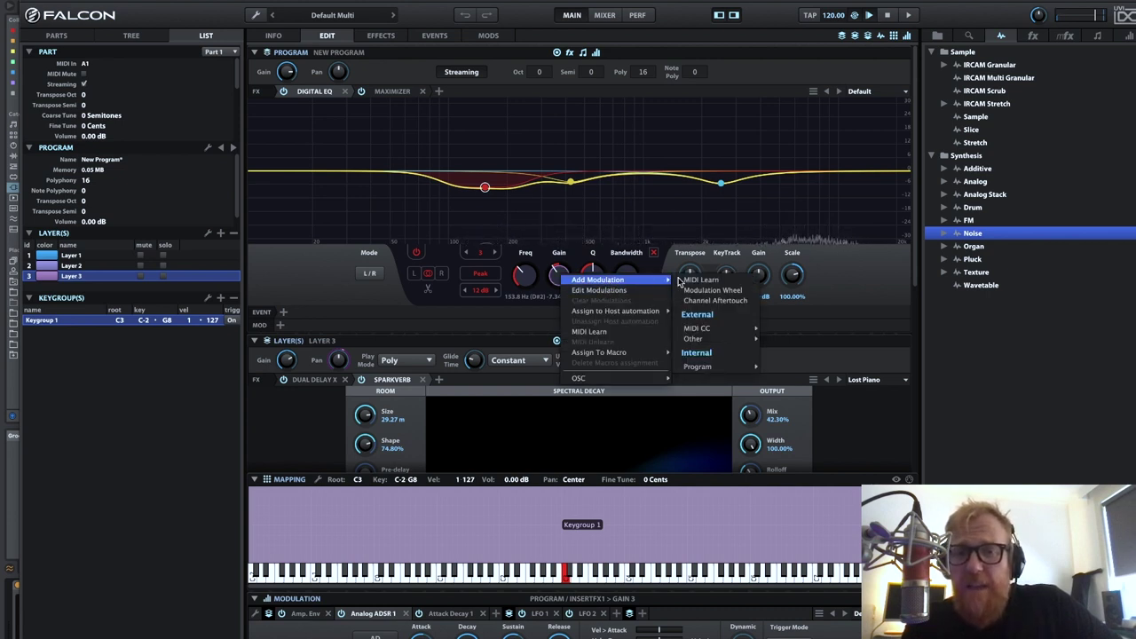
mouse_move(713, 366)
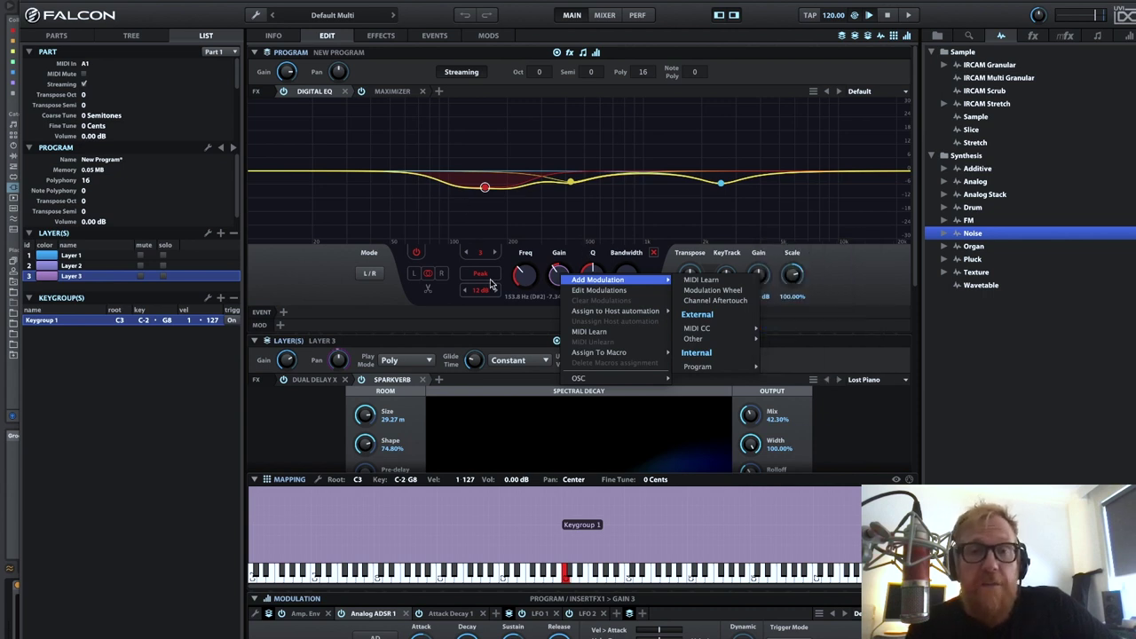
left_click(298, 271)
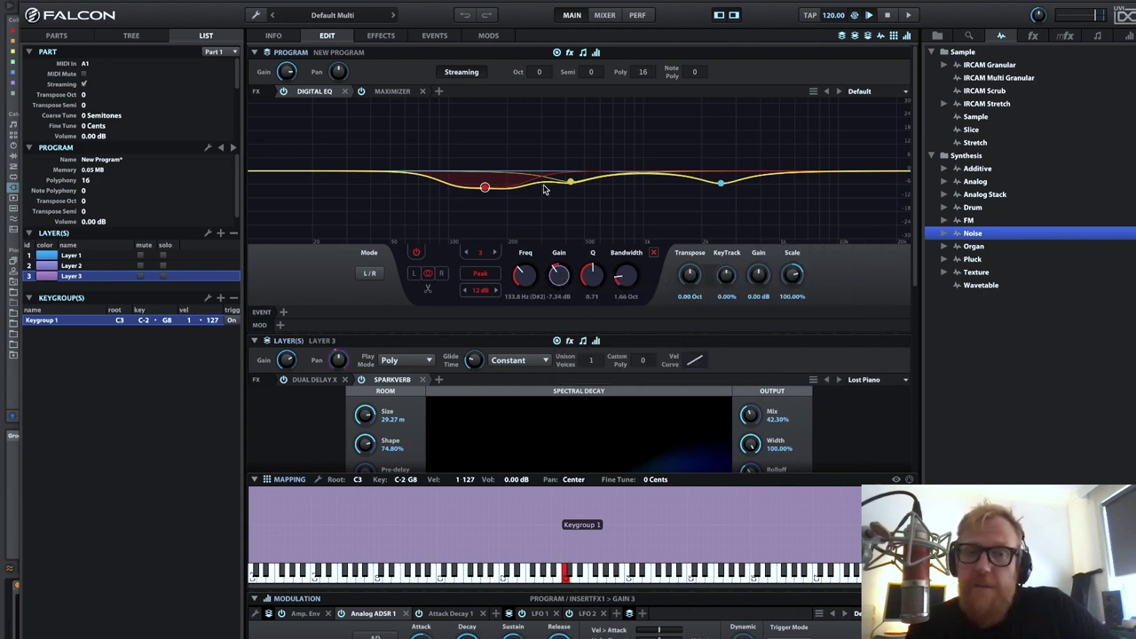